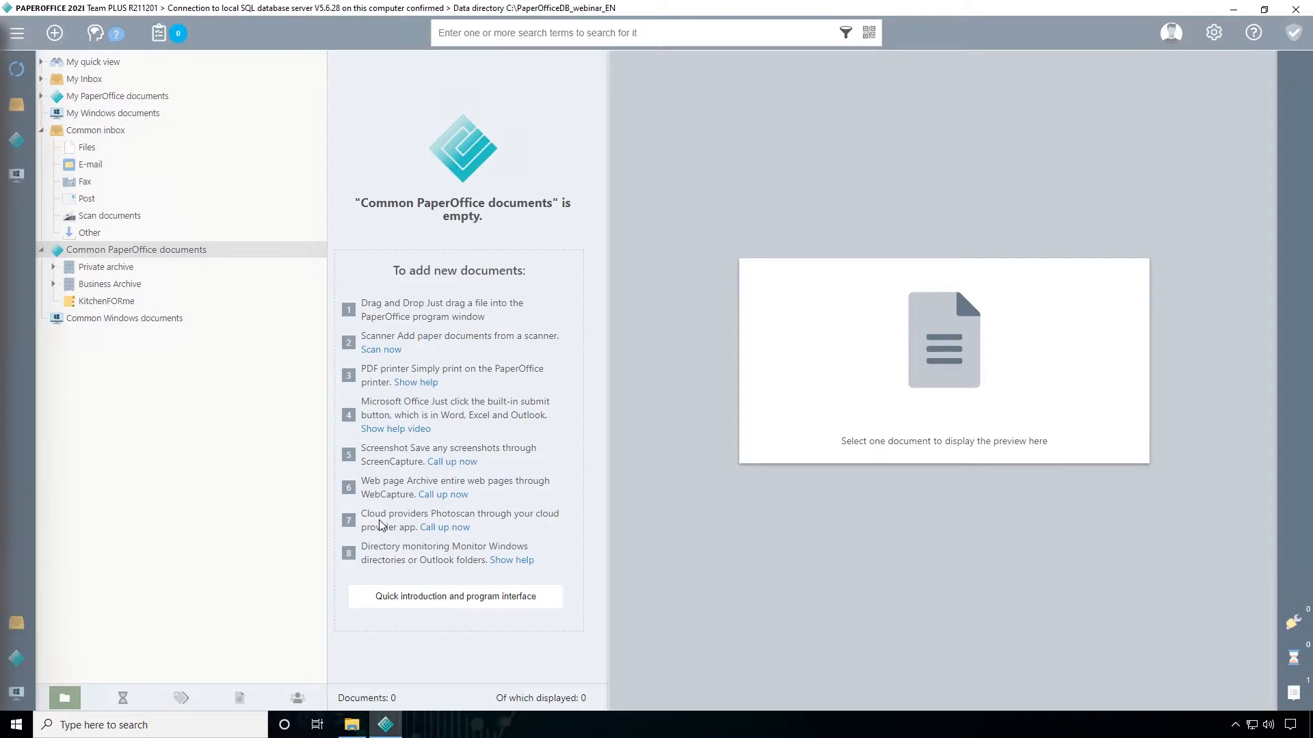
Import Phone Bill.pdf from the Telefonrechnung folder into Common PaperOffice documents using manual storage
click(352, 725)
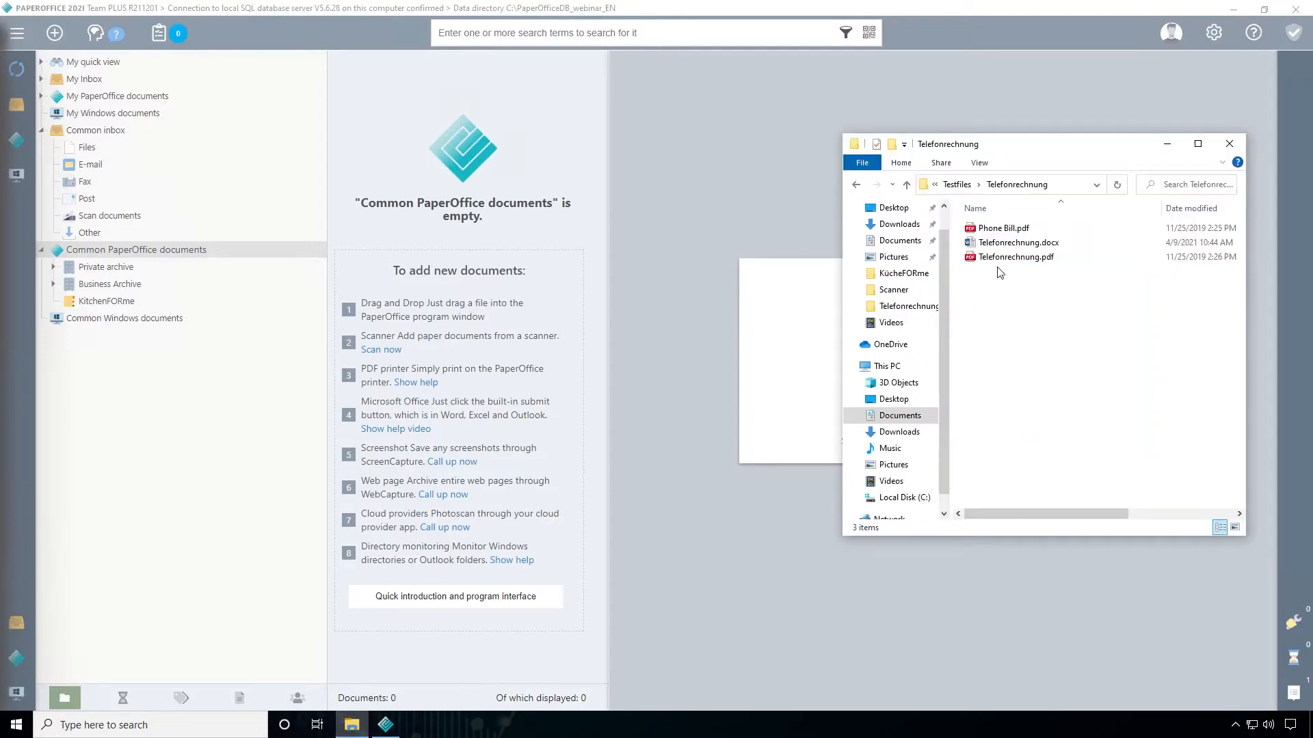
click(999, 233)
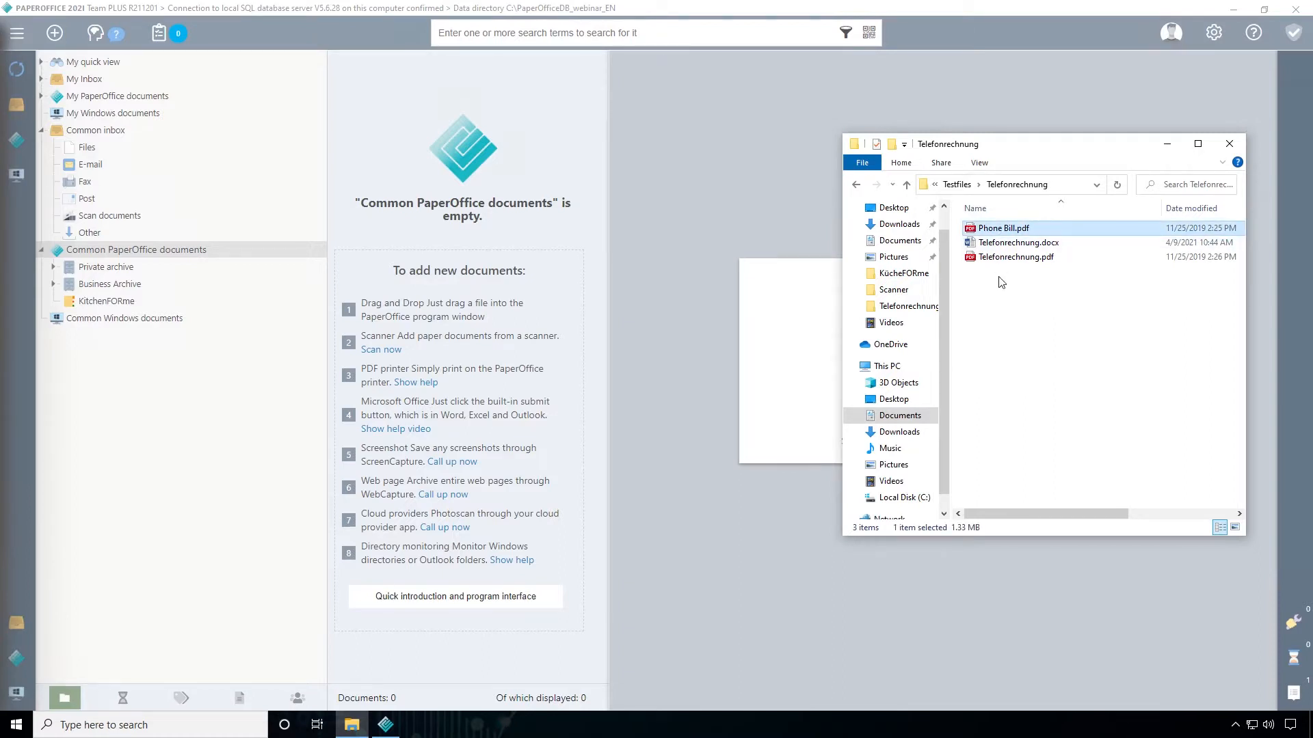
drag(984, 229, 443, 300)
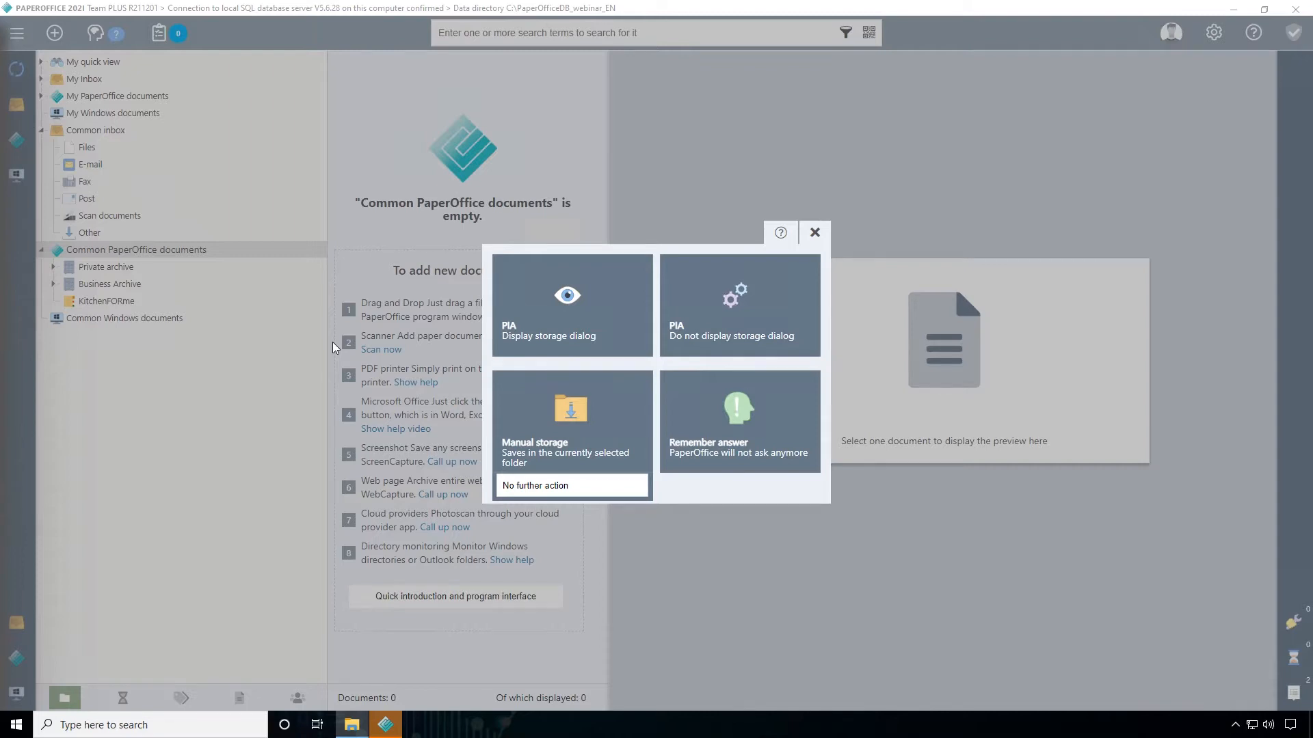
mouse_move(602, 428)
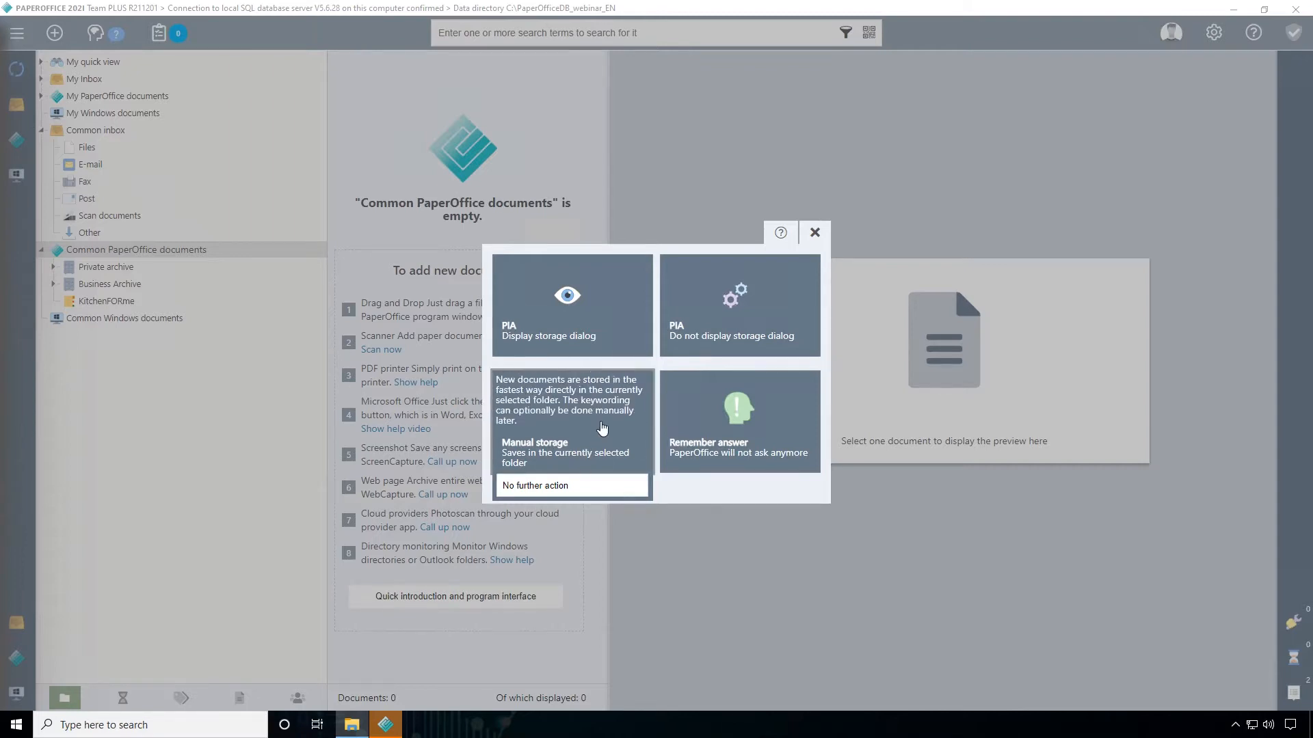
click(602, 424)
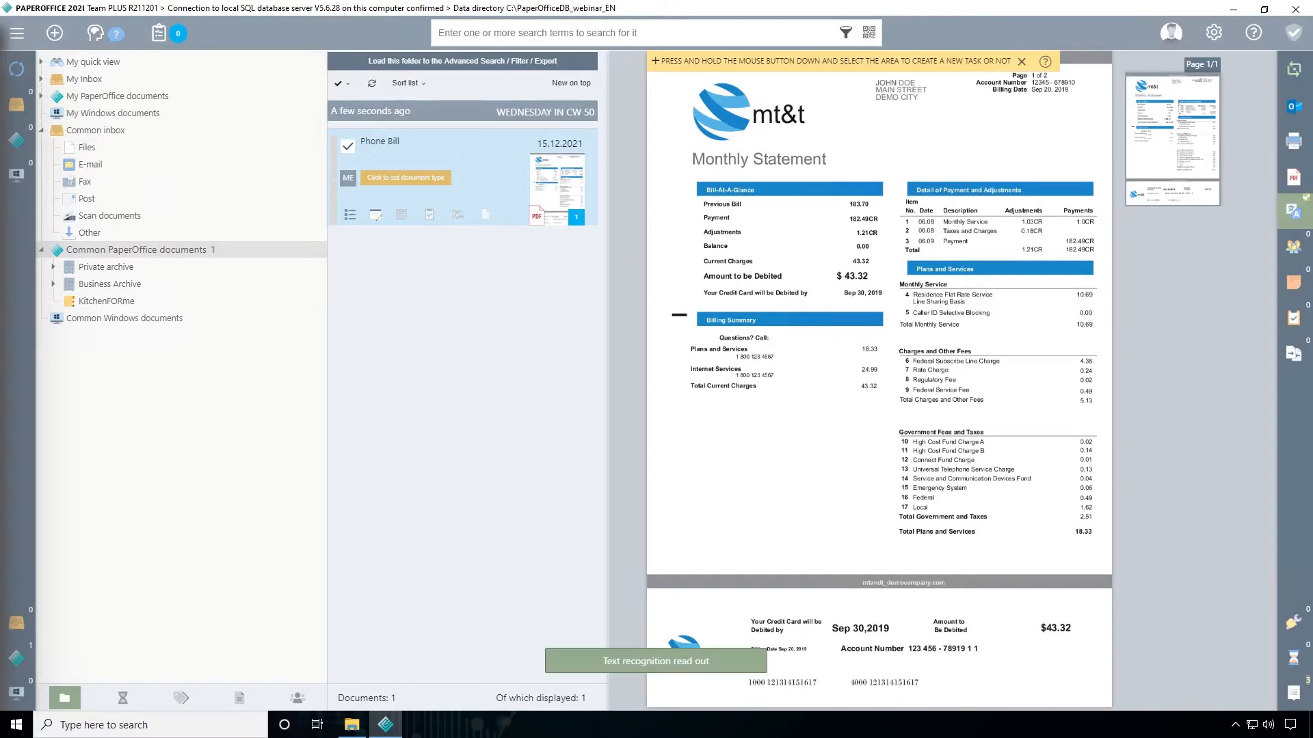
Examine the text recognition result of the Phone Bill document and close it
click(1286, 225)
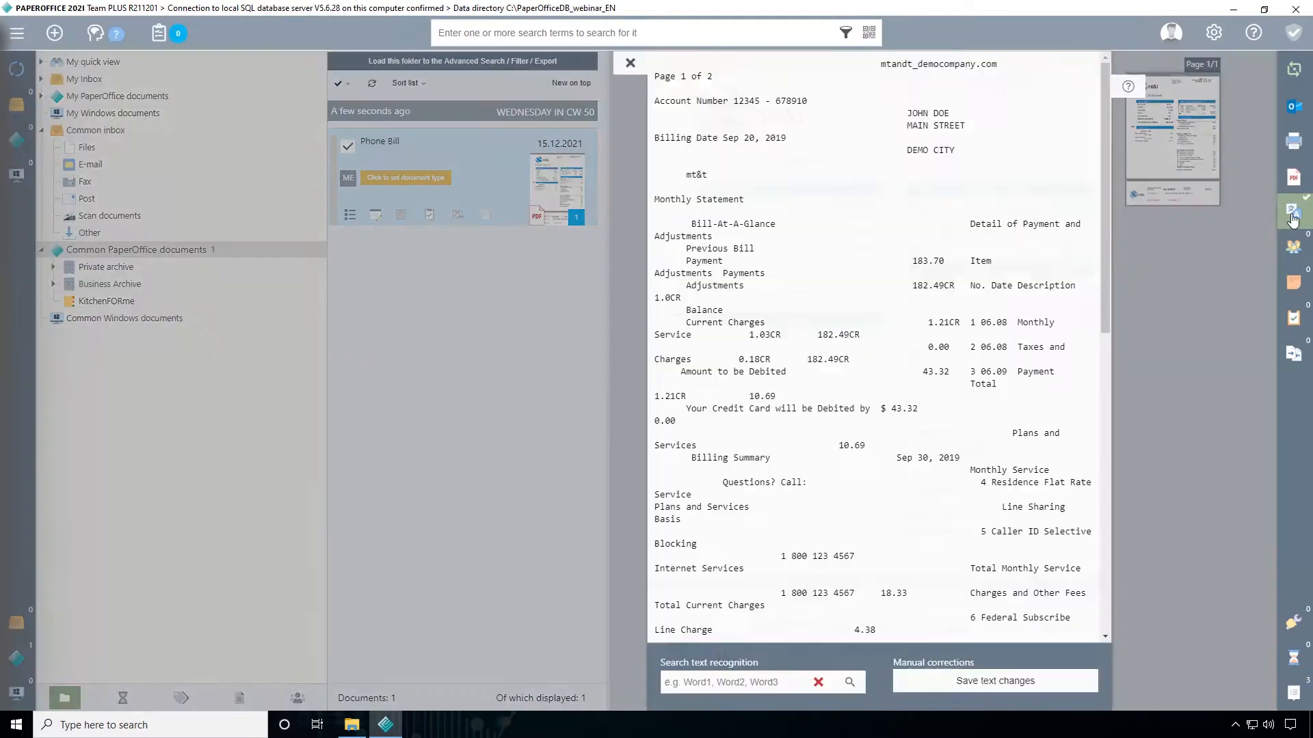
scroll(878, 347, down, 6)
scroll(878, 347, up, 6)
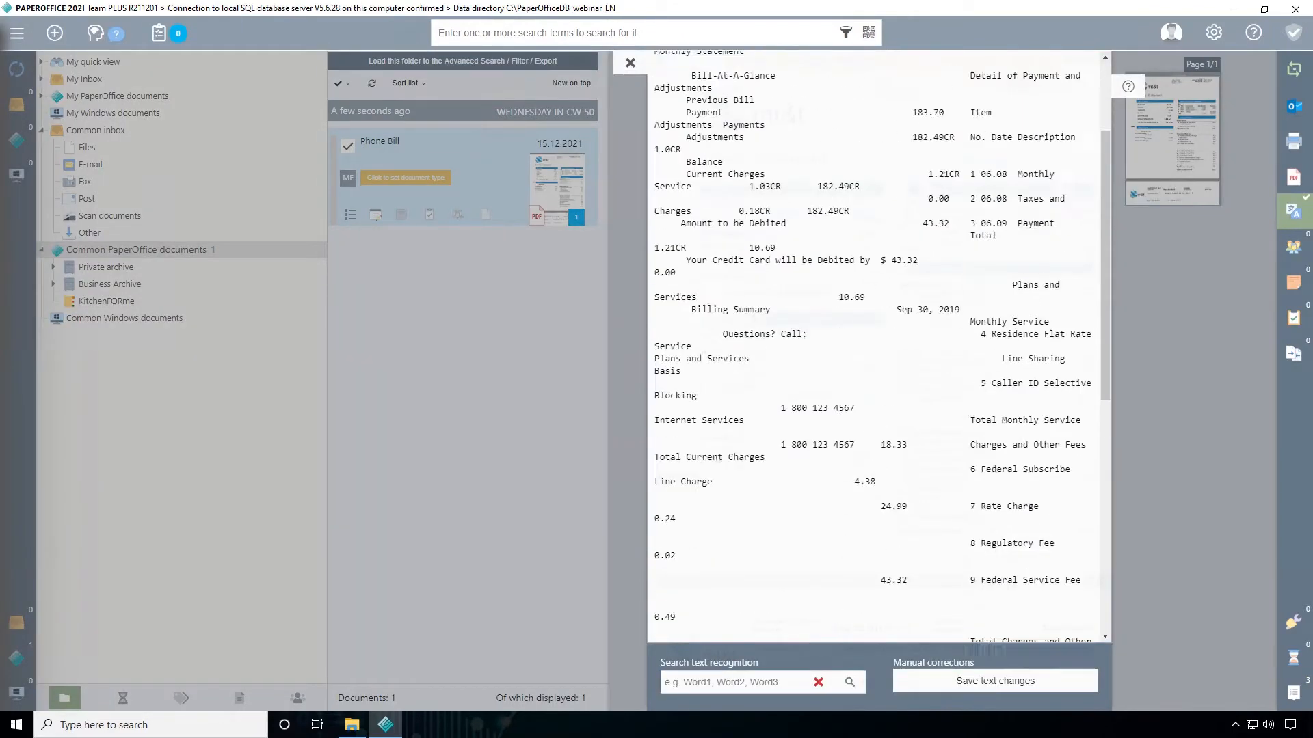
click(629, 64)
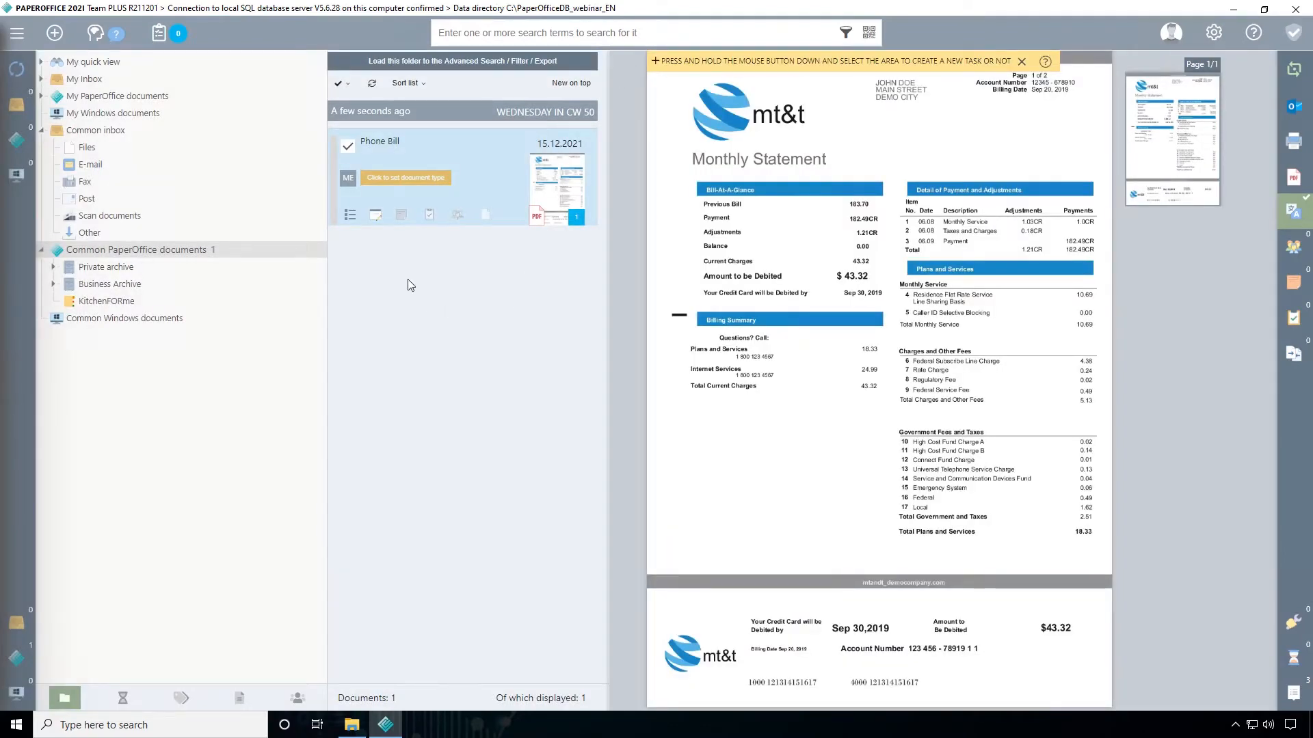
Review the Phone Bill's editable properties, including prioritization, keywords and custom fields, without changing anything
click(375, 218)
click(124, 67)
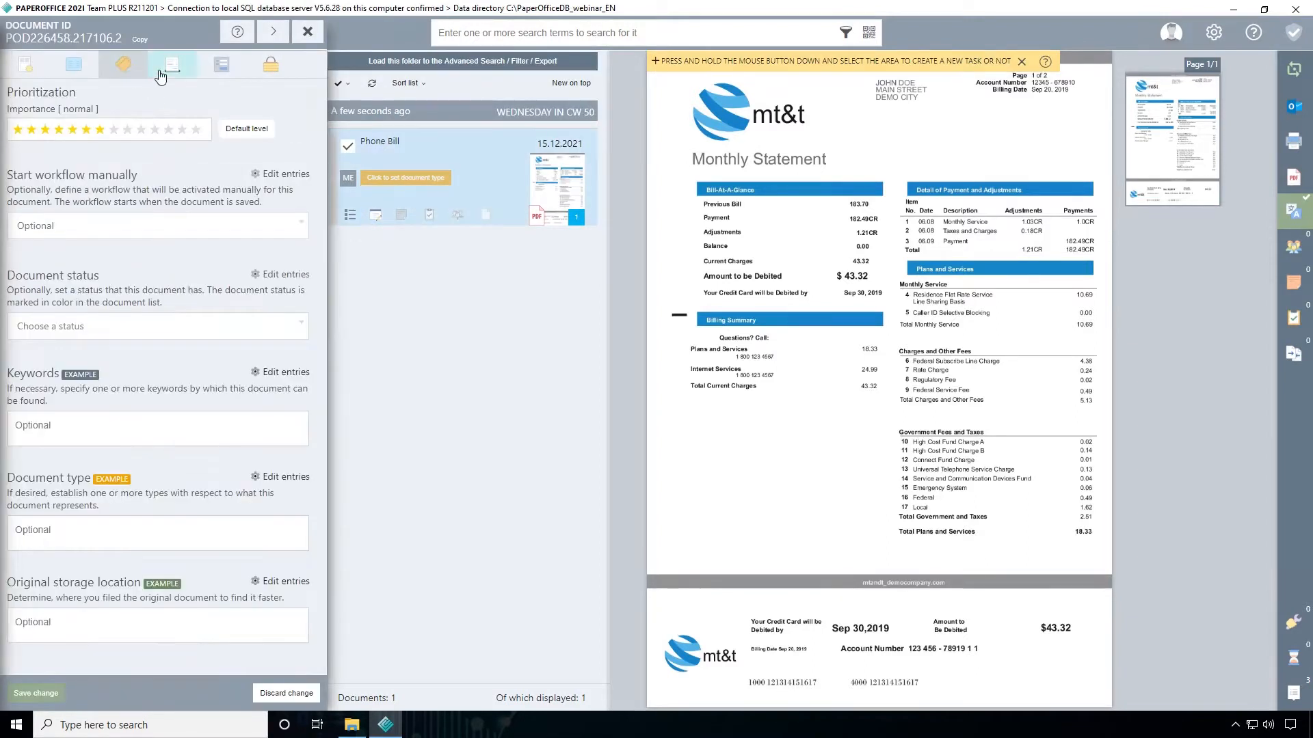
click(172, 66)
click(220, 64)
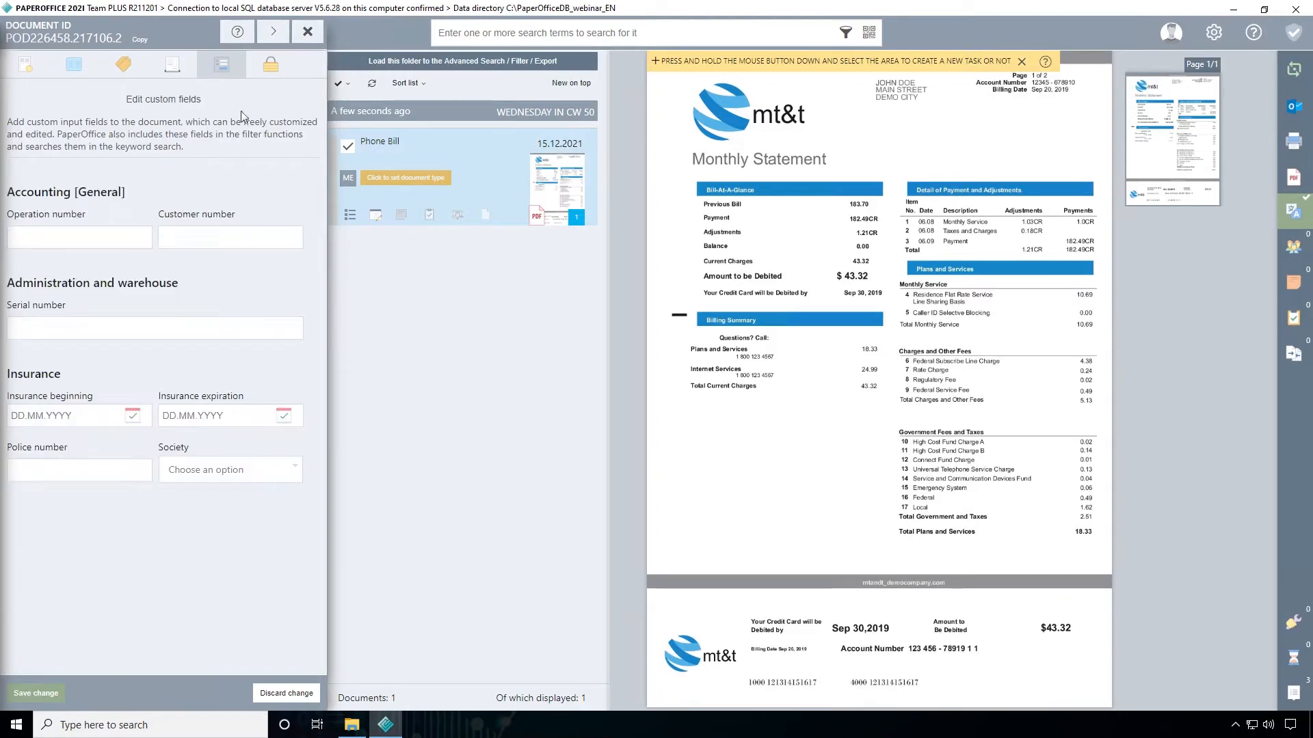
click(308, 31)
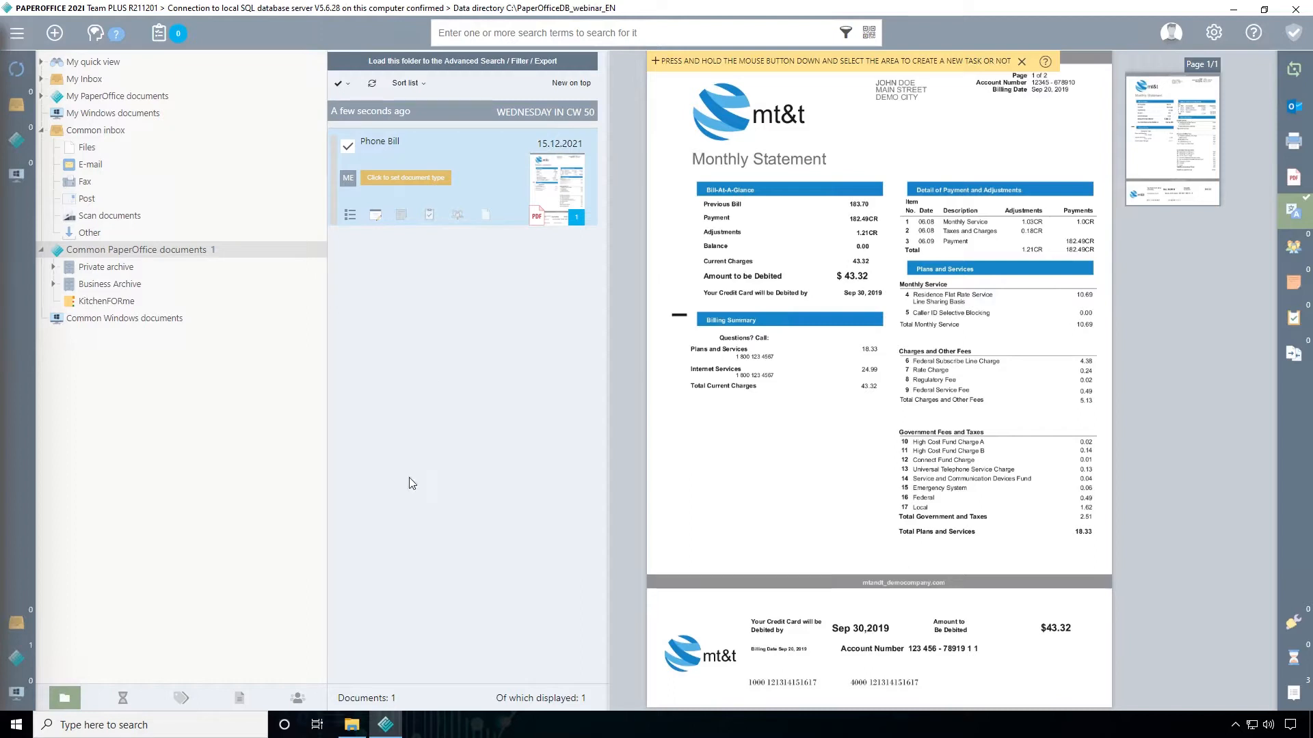
Import KitchenFORme.pdf from the Testfiles subfolder KücheFORme using PIA with the storage dialog displayed
click(352, 725)
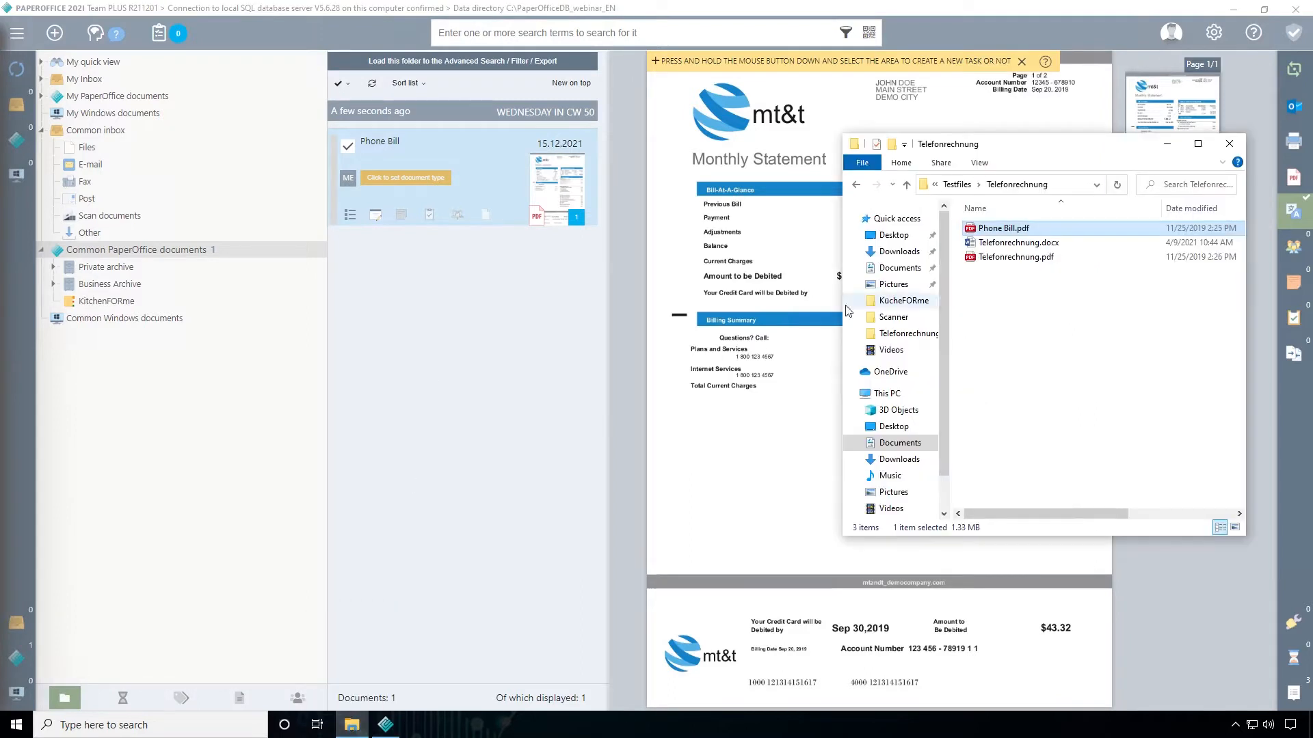
click(906, 185)
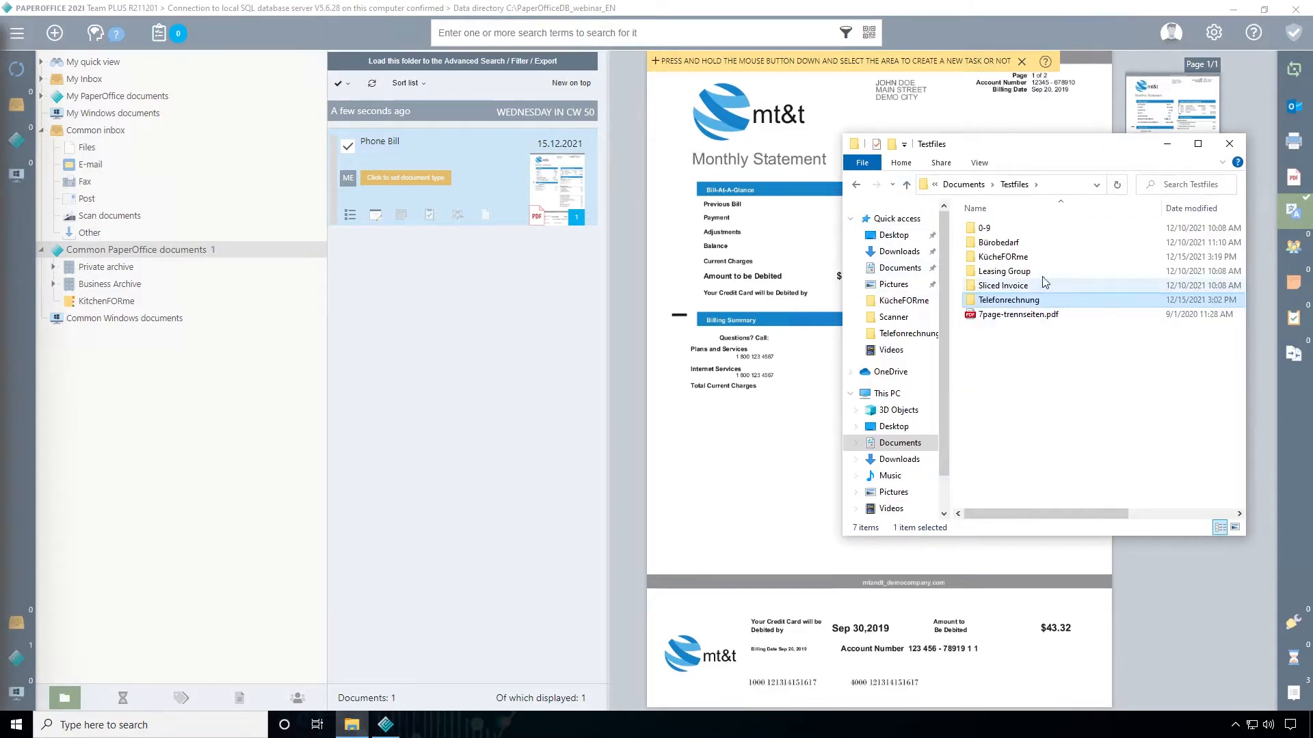
double_click(1003, 256)
click(1012, 246)
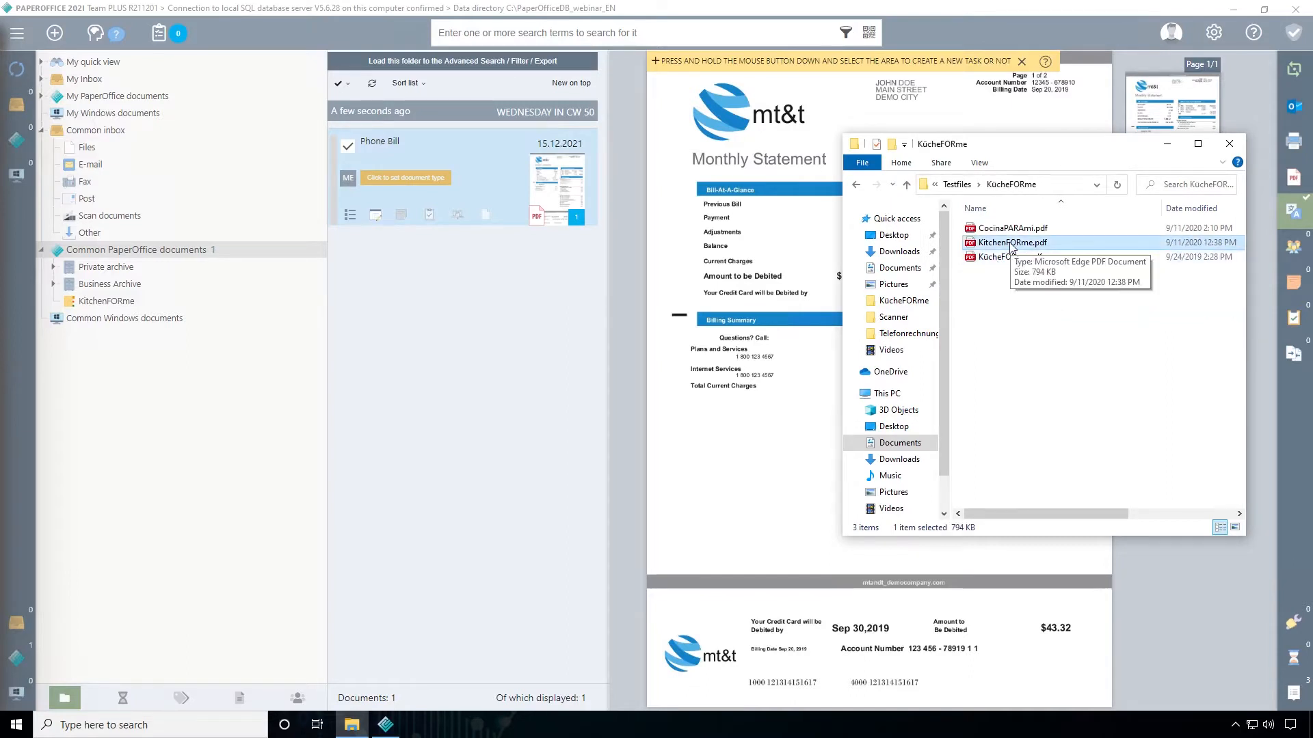
drag(1011, 247, 474, 271)
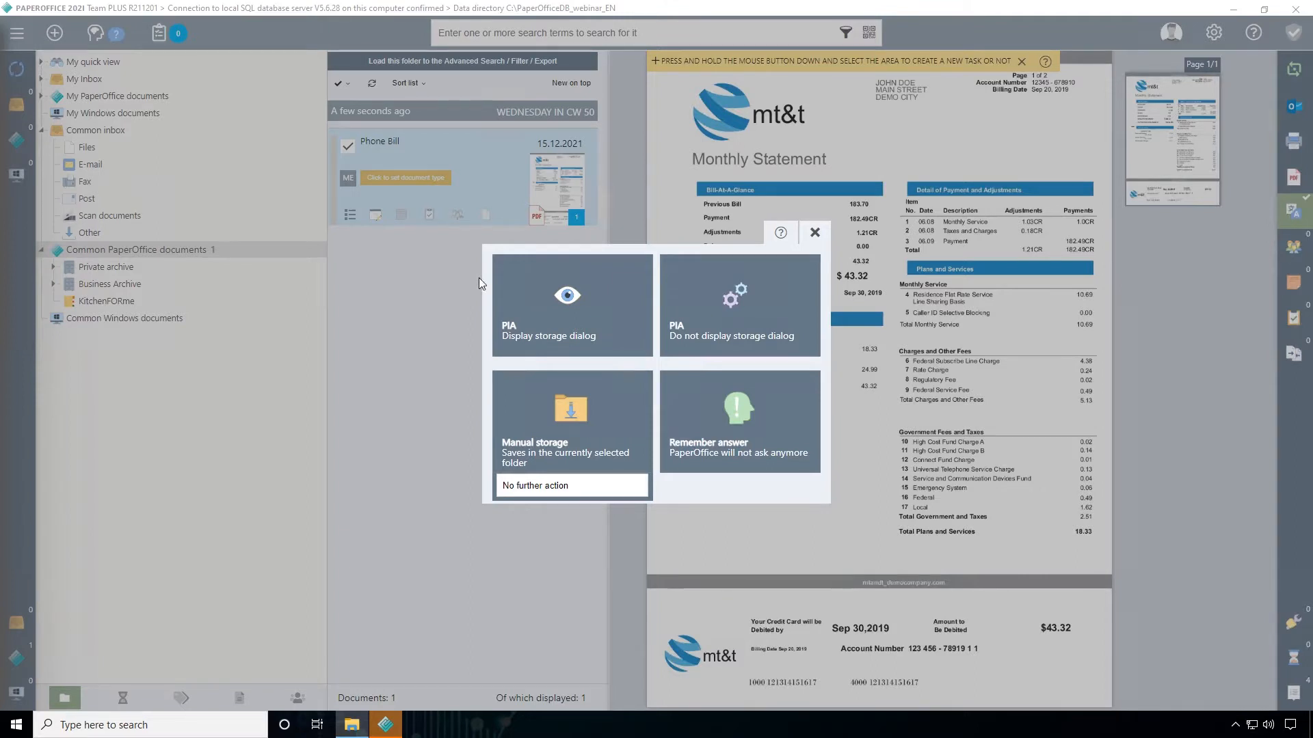
click(613, 319)
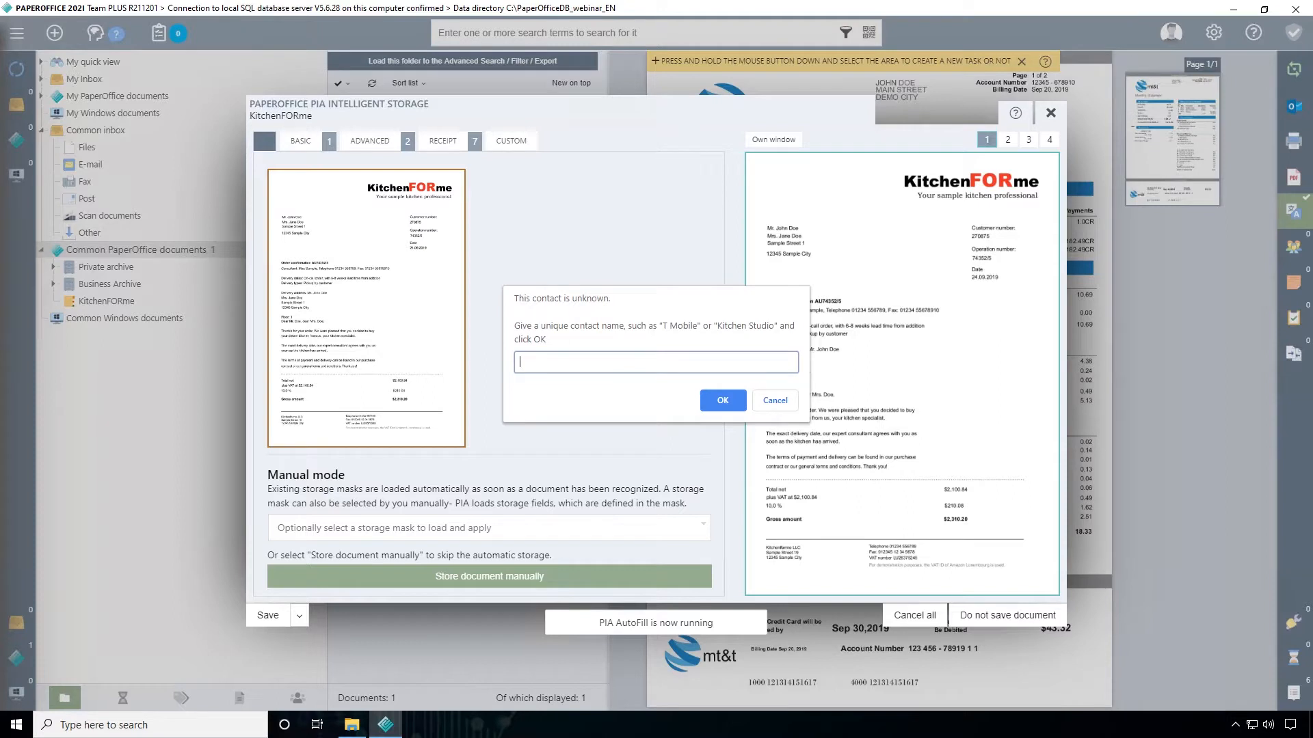
Name the unknown contact KitchenFORme and confirm it
text(KitchenFORme)
click(722, 400)
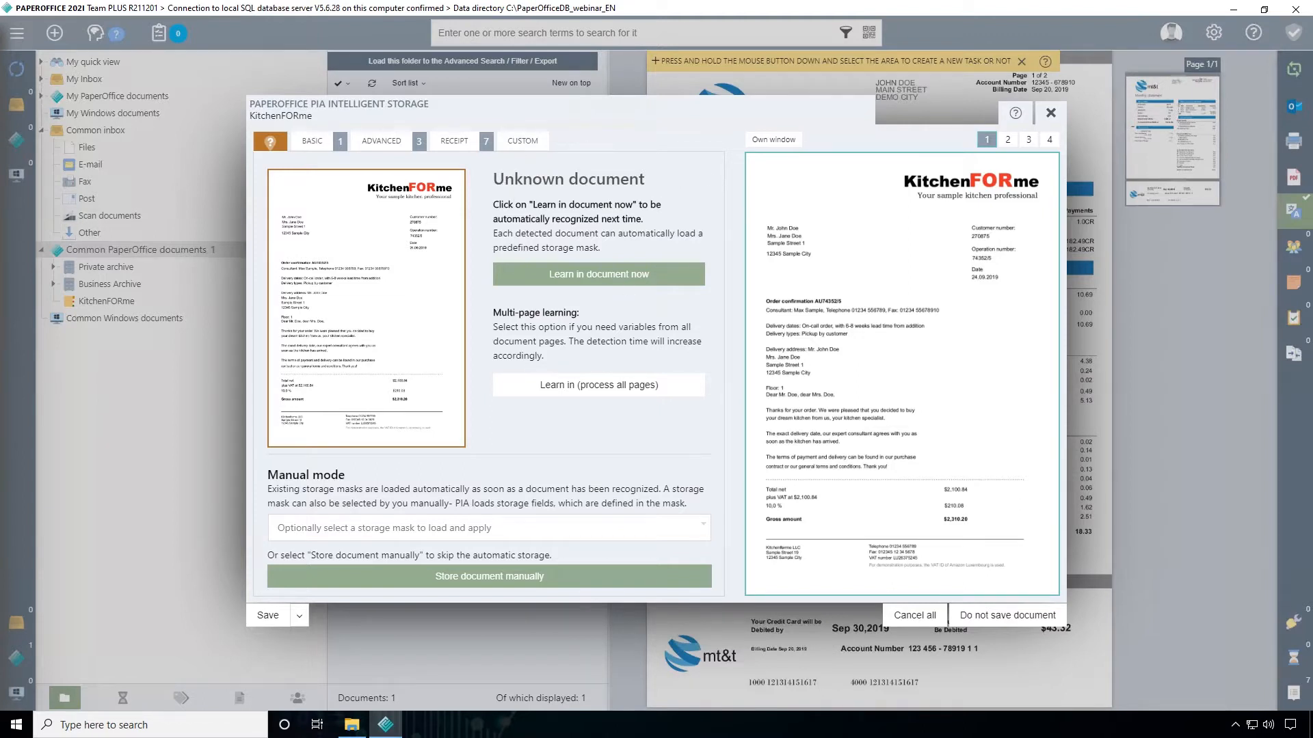
Look through the KitchenFORme document's preview pages 2 to 4 and return to page 1
click(1009, 146)
click(1025, 145)
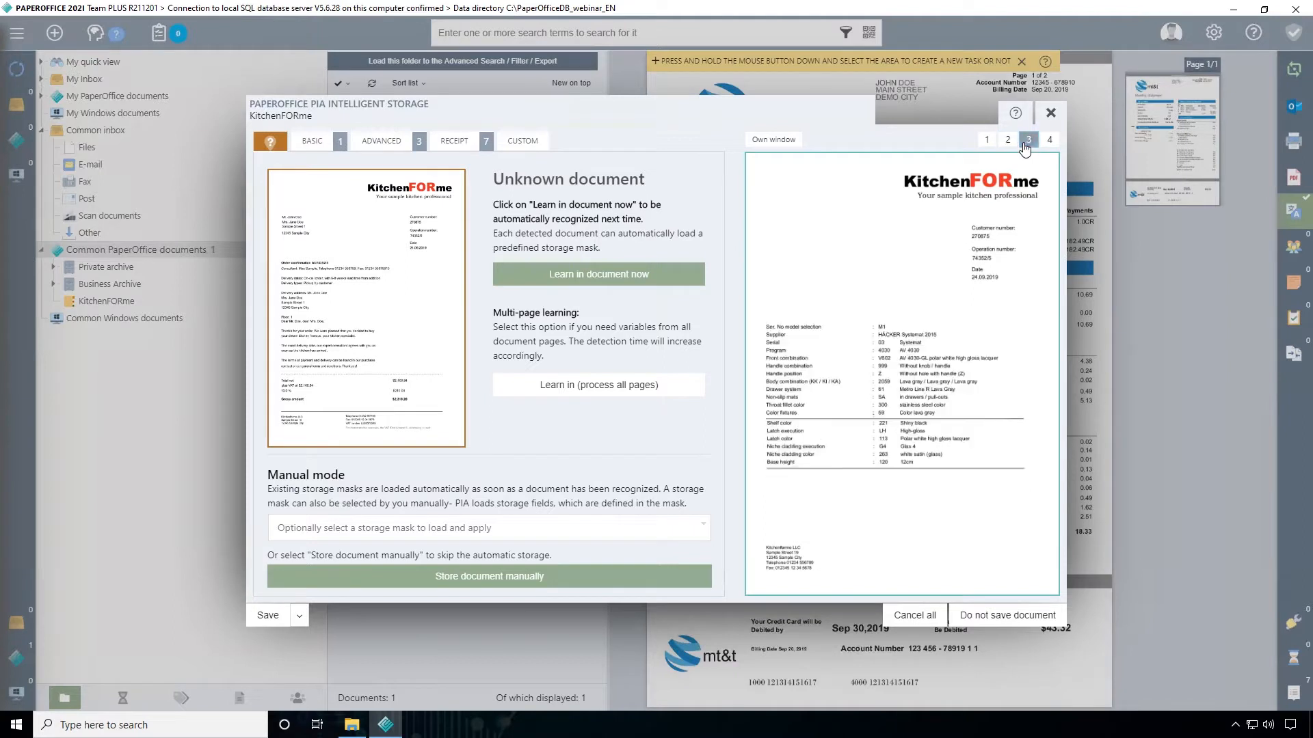
click(1051, 145)
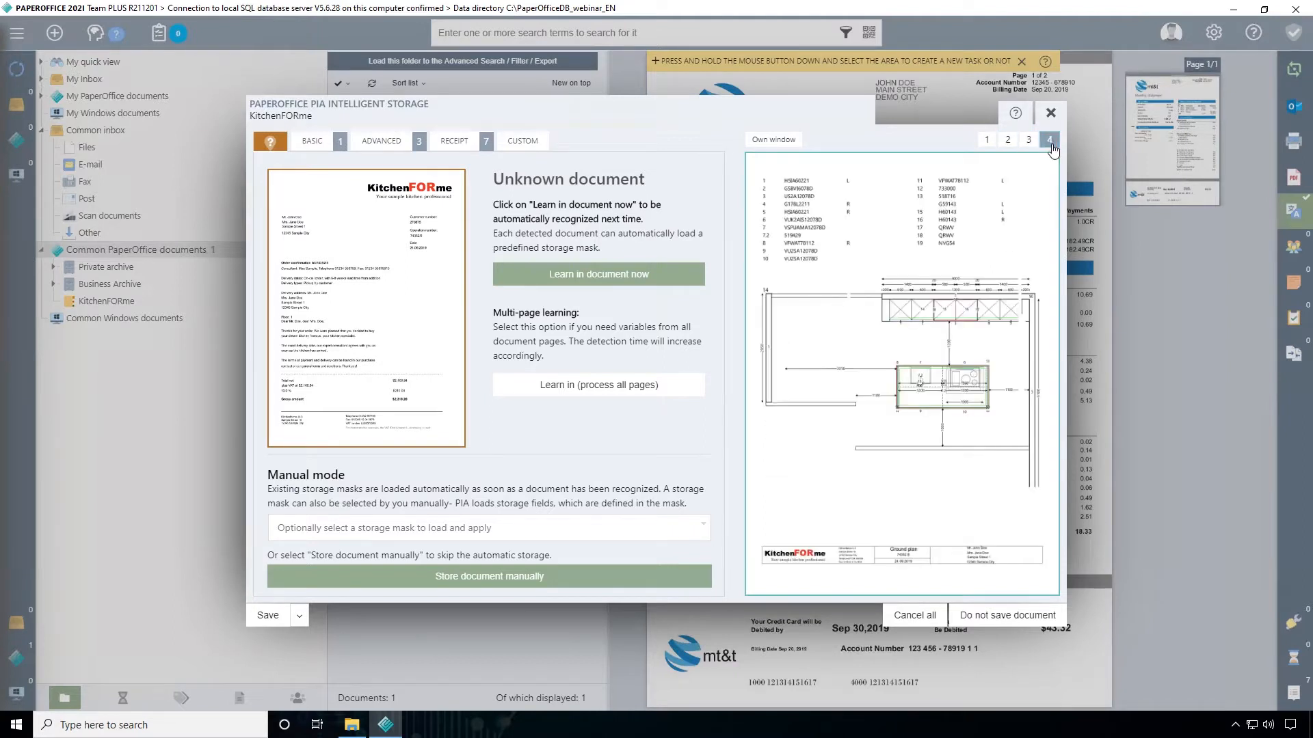
click(989, 143)
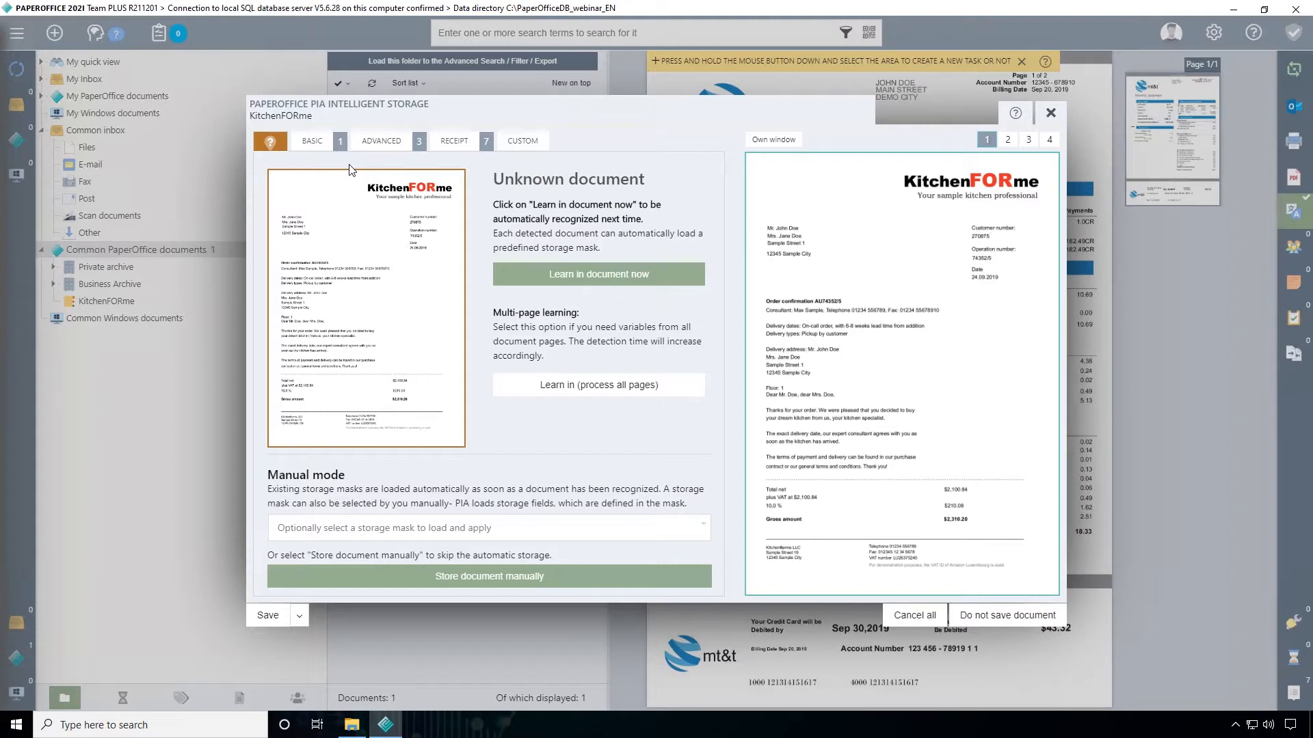
Open the basic storage details of the KitchenFORme document with its document name ready for editing
click(311, 144)
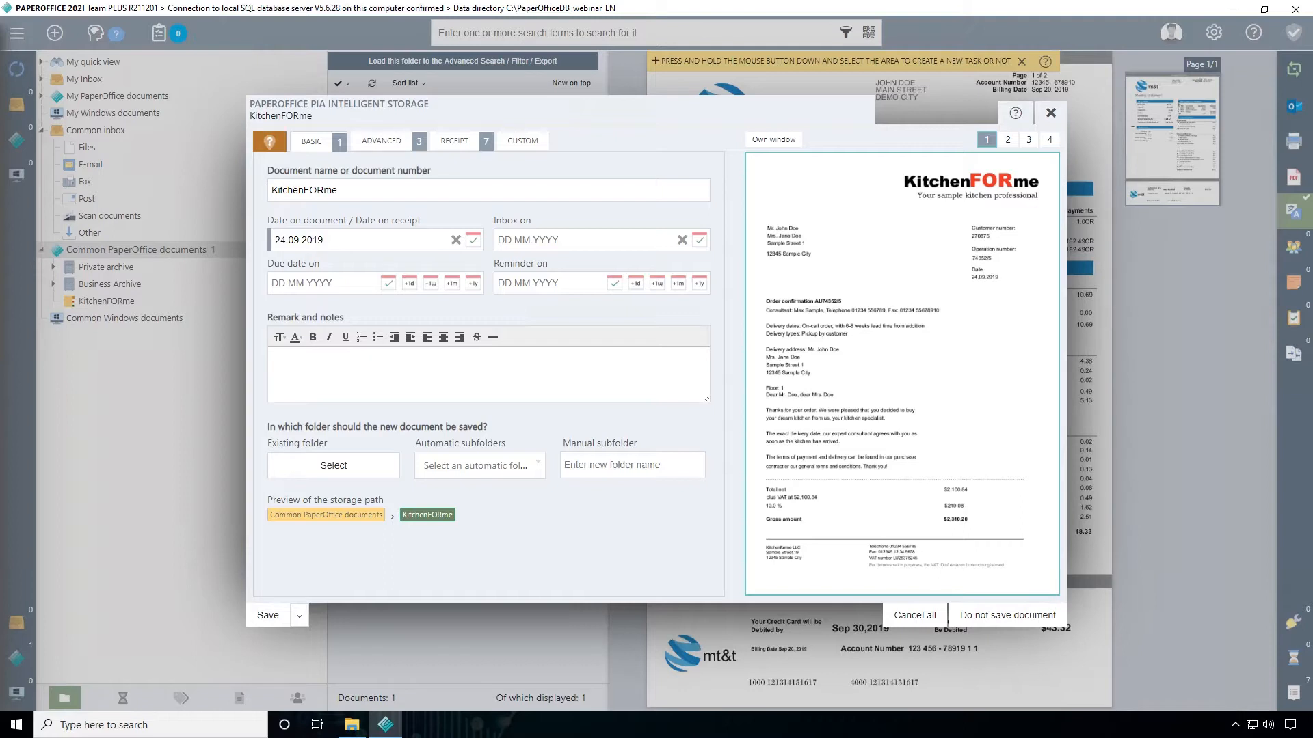
mouse_move(344, 190)
mouse_down()
mouse_move(252, 193)
mouse_move(342, 192)
mouse_up()
click(351, 725)
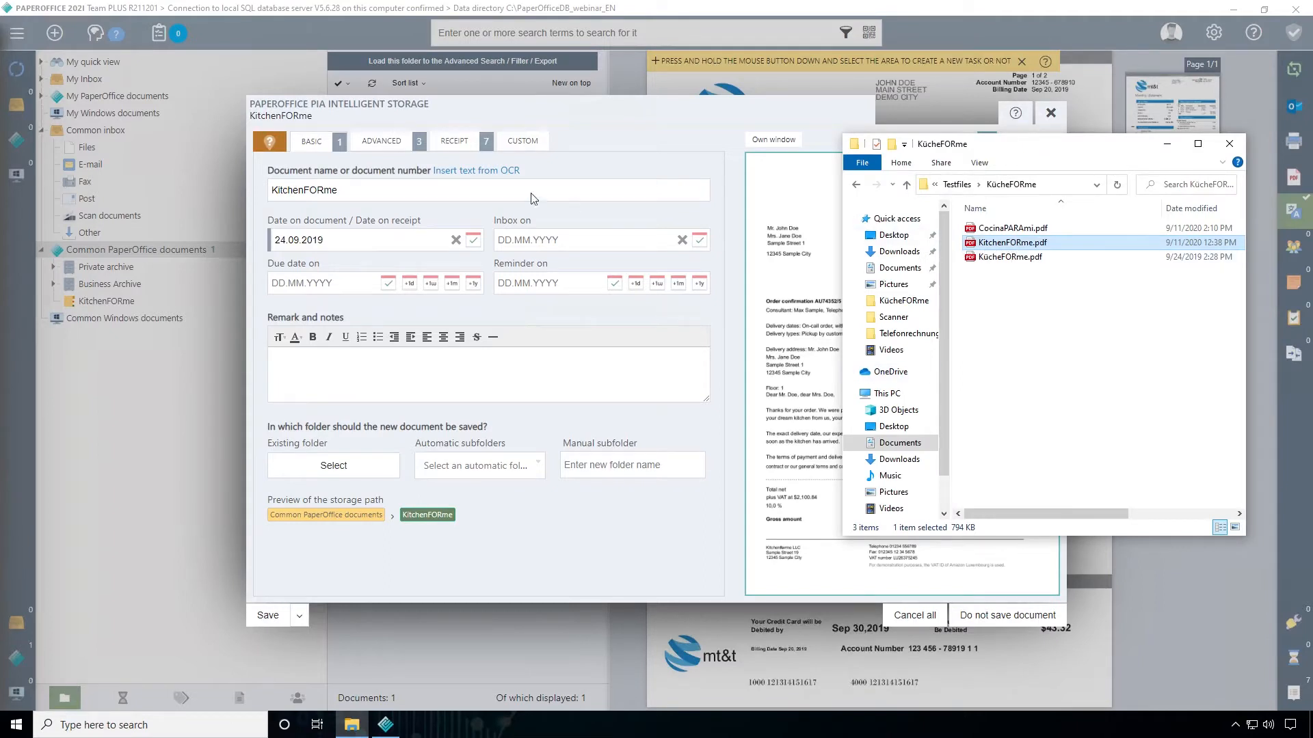
click(574, 196)
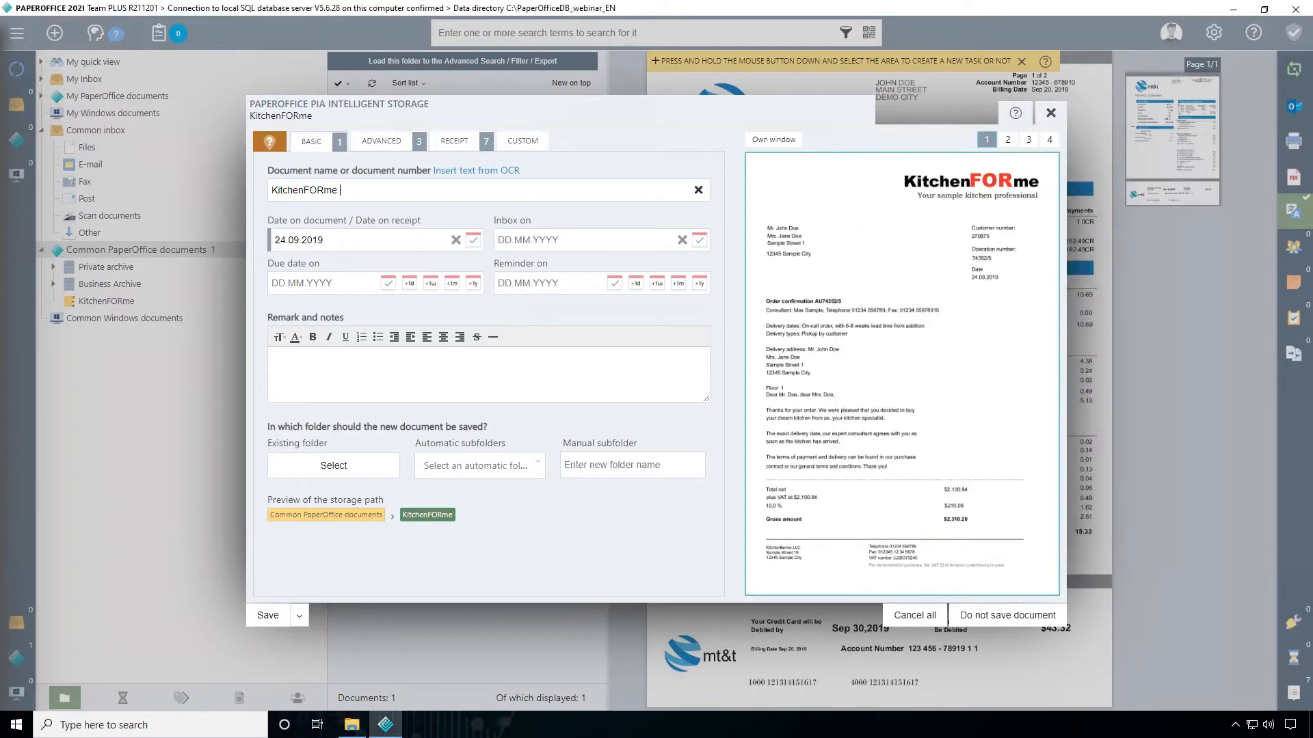
text(I12345)
key(BackSpace)
key(BackSpace)
key(BackSpace)
key(BackSpace)
key(BackSpace)
key(BackSpace)
key(BackSpace)
Append the customer number to the document name by inserting it from the recognized text
click(482, 177)
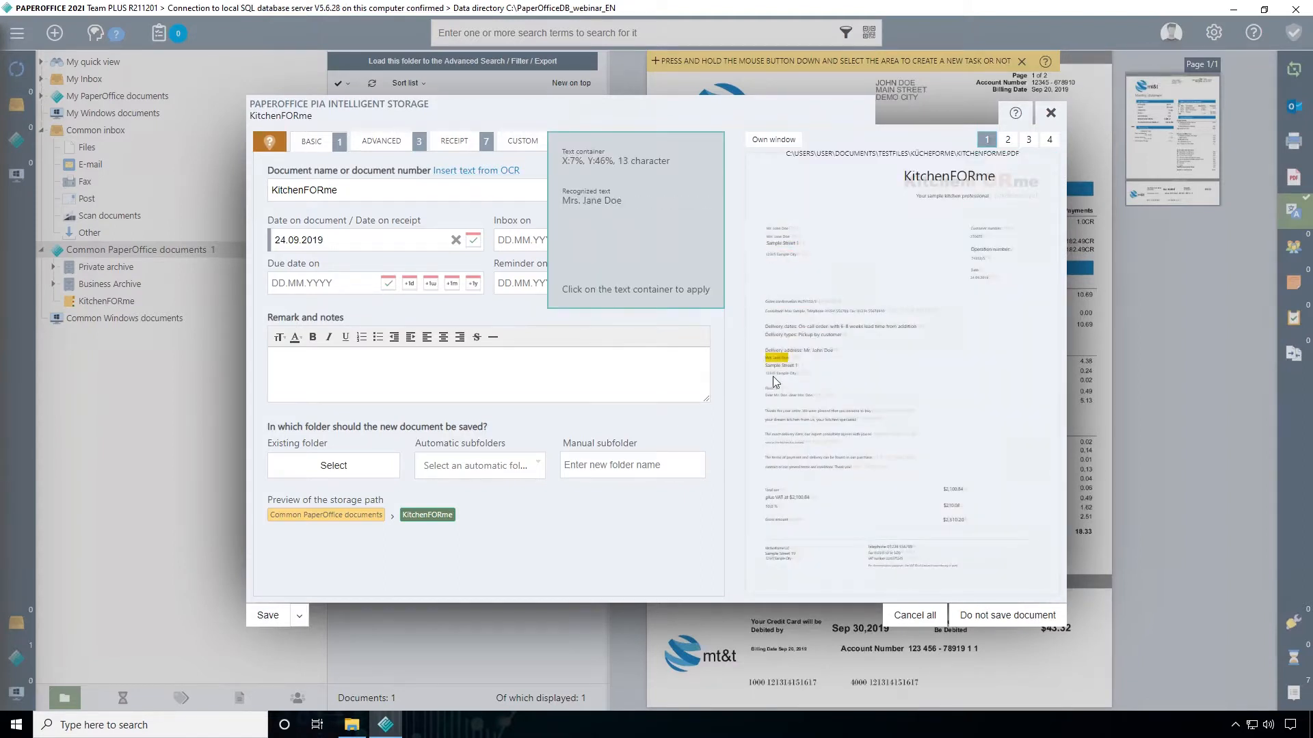
mouse_move(978, 259)
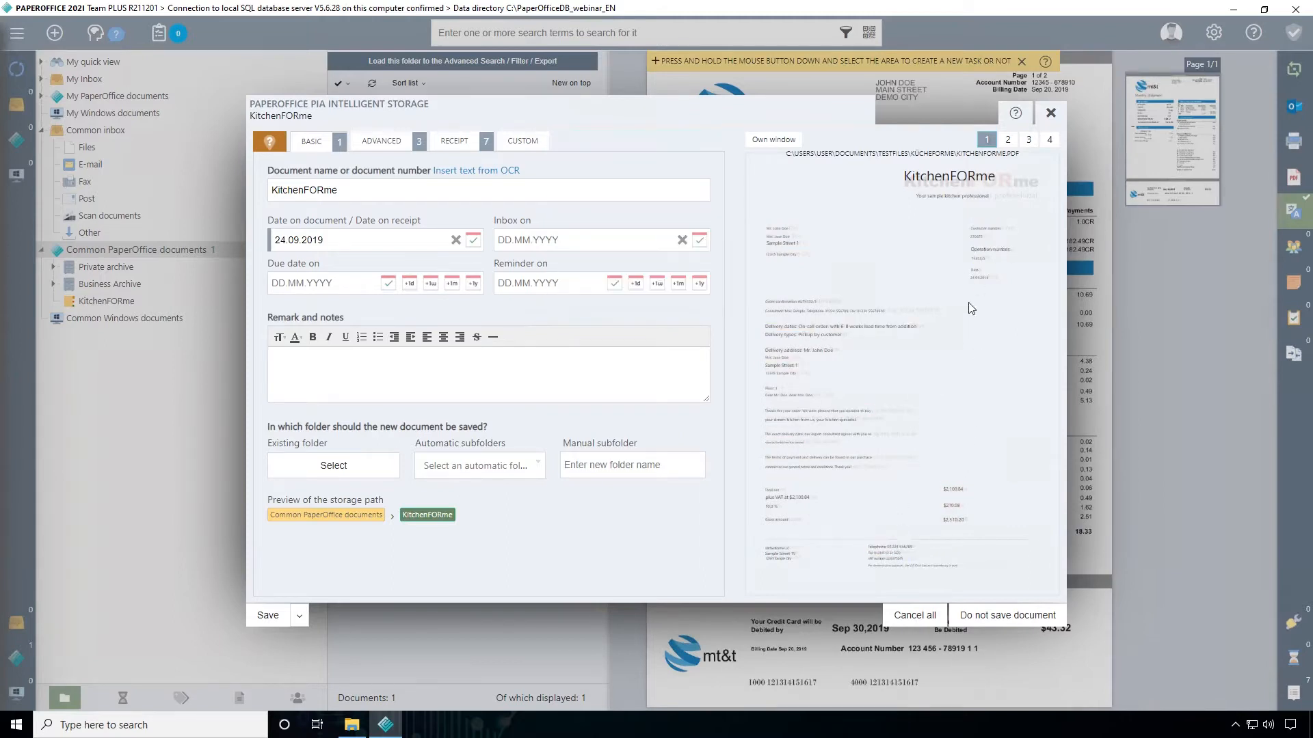
click(979, 238)
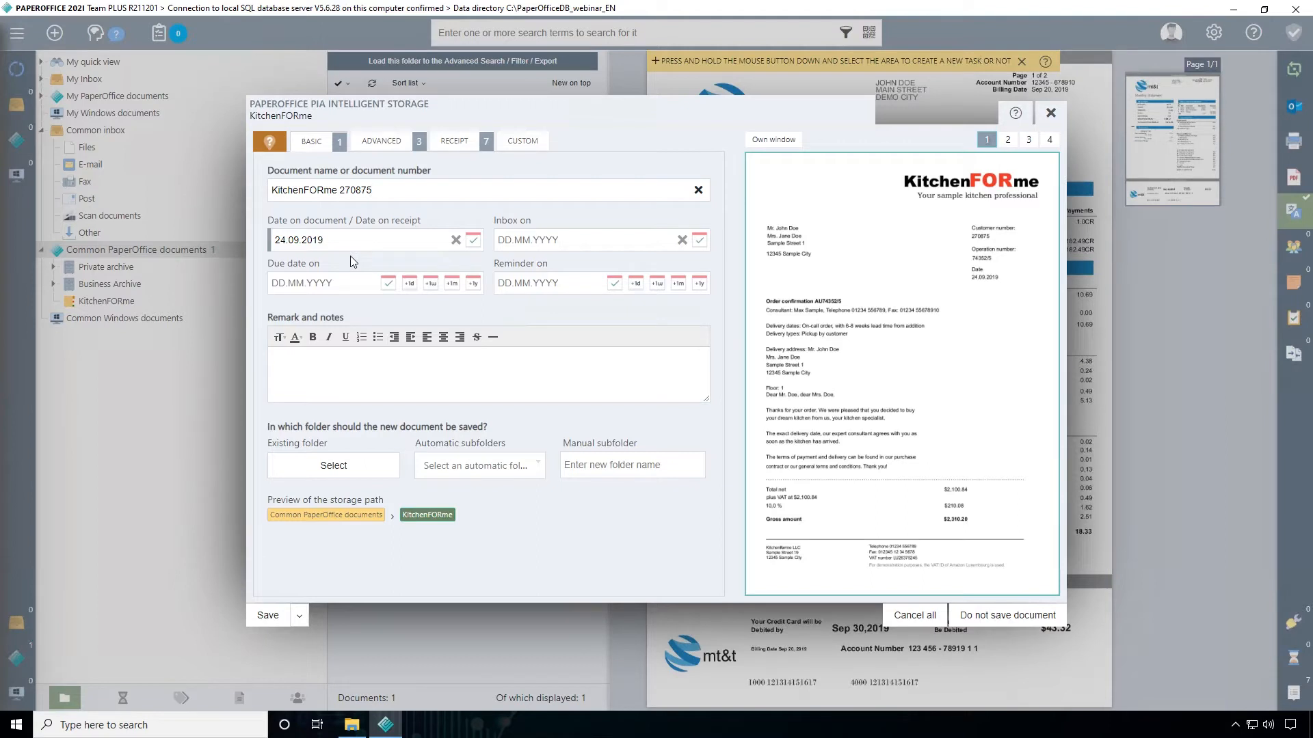
mouse_move(986, 281)
click(356, 240)
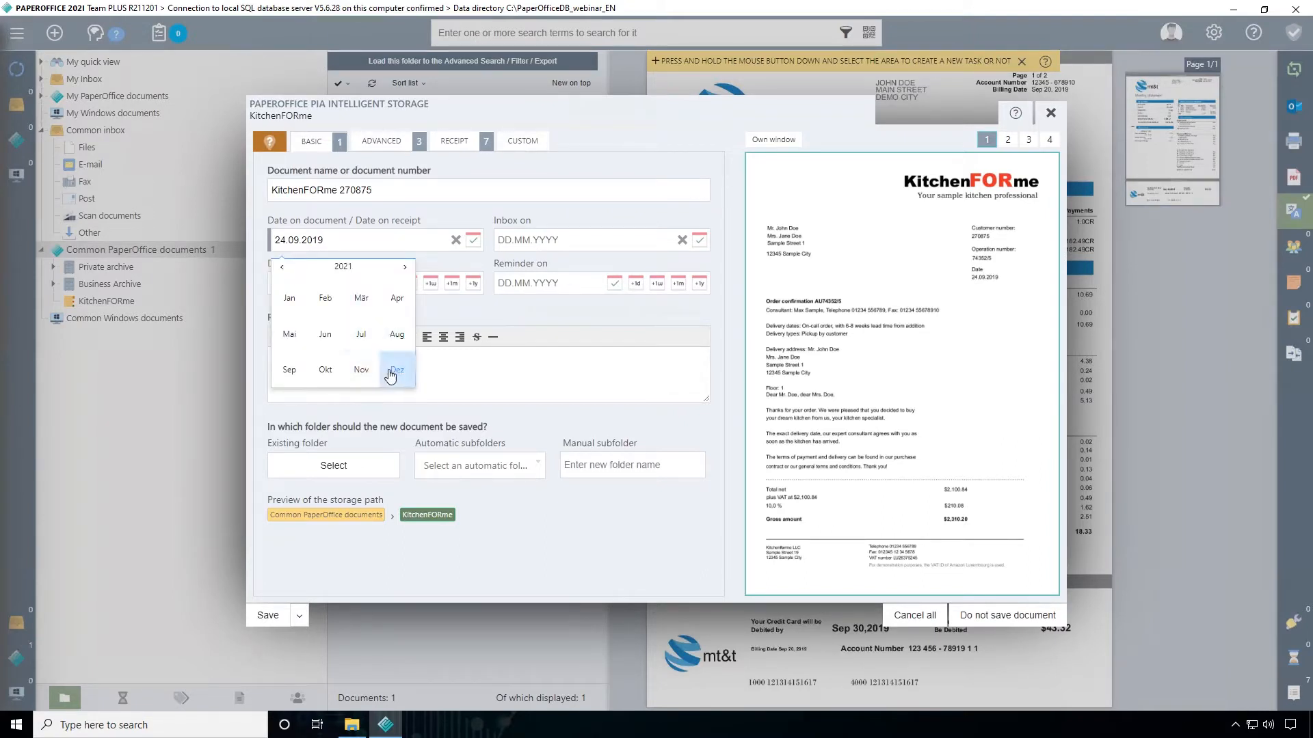
click(436, 221)
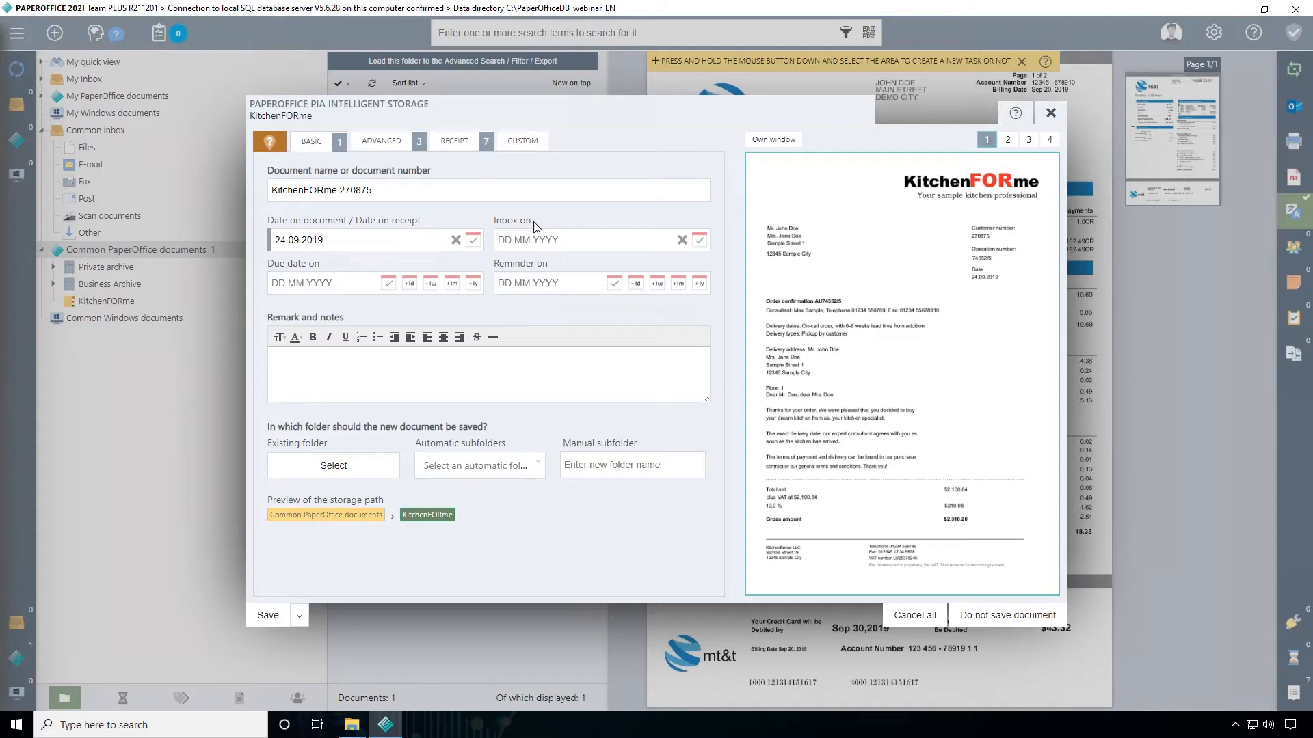
Set the inbox date to today, 15.12.2021, and pick 17.12.2021 as the due date
click(700, 245)
click(359, 283)
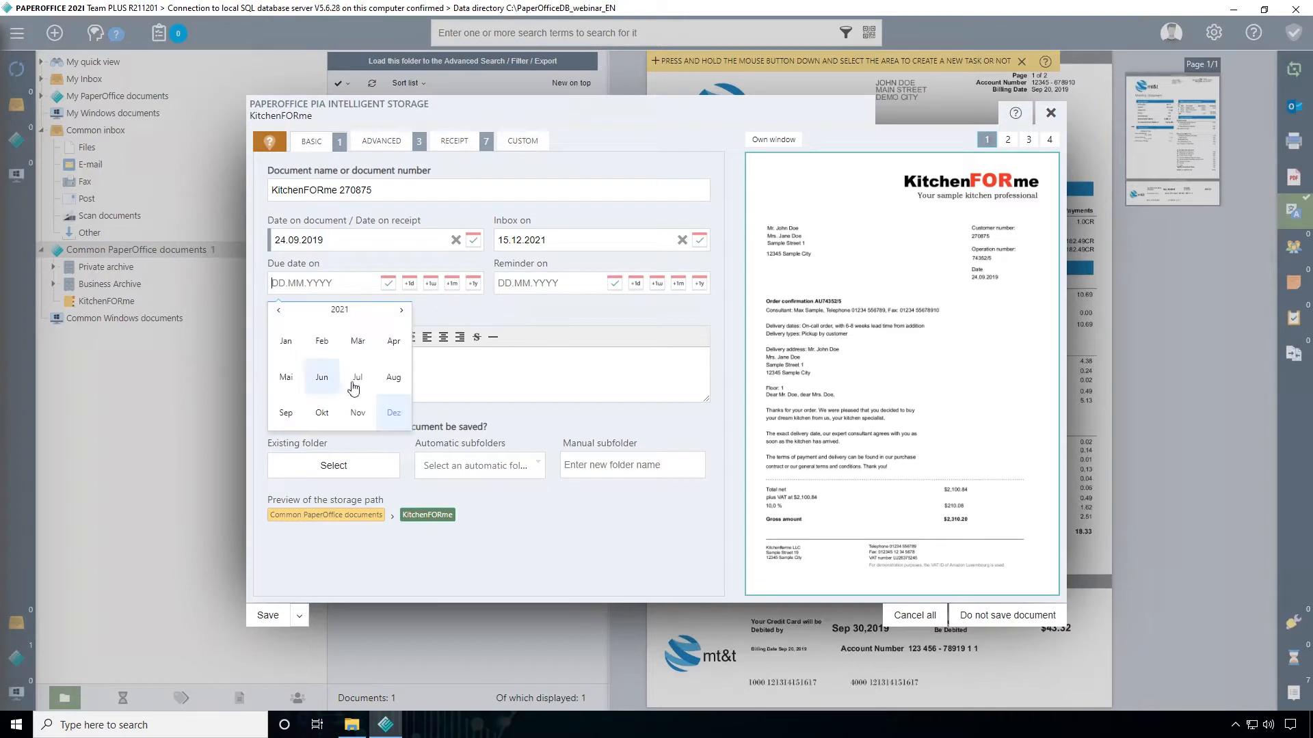
click(394, 412)
click(360, 391)
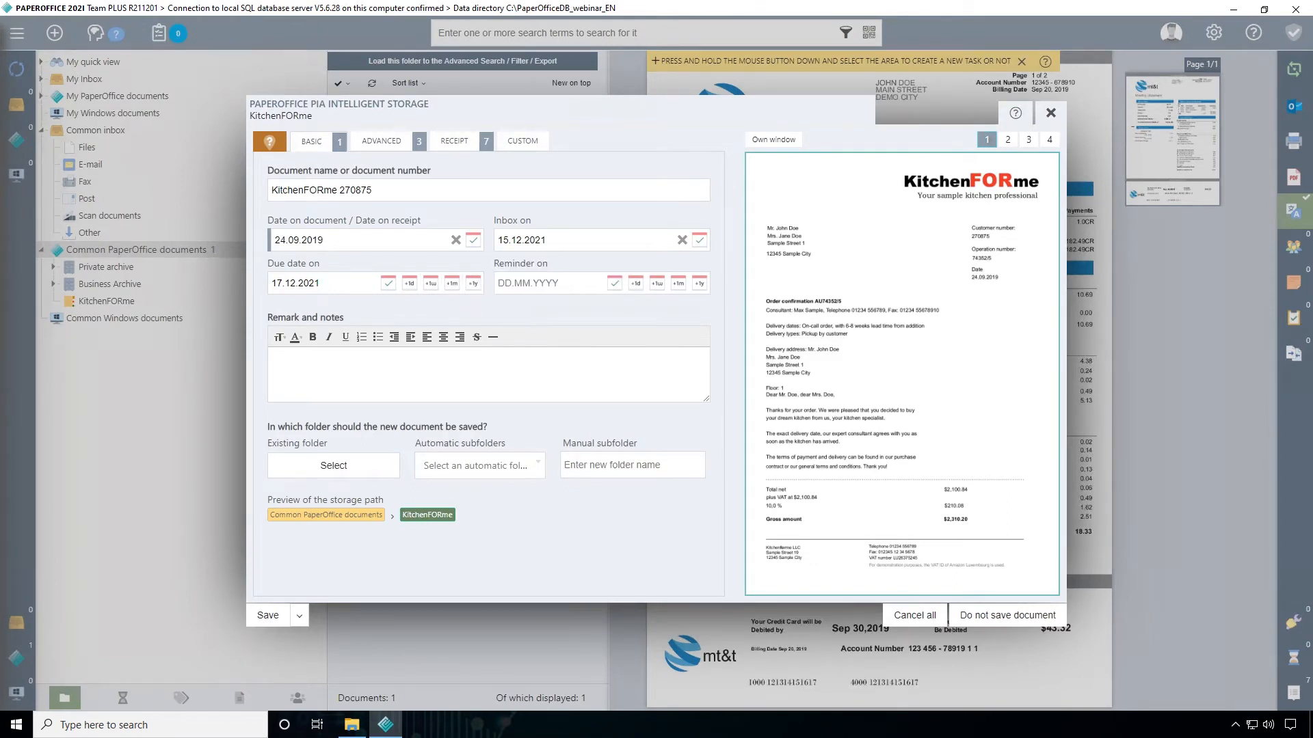
Set the due date to one week from today, 22.12.2021, and the reminder to today, 15.12.2021
click(431, 283)
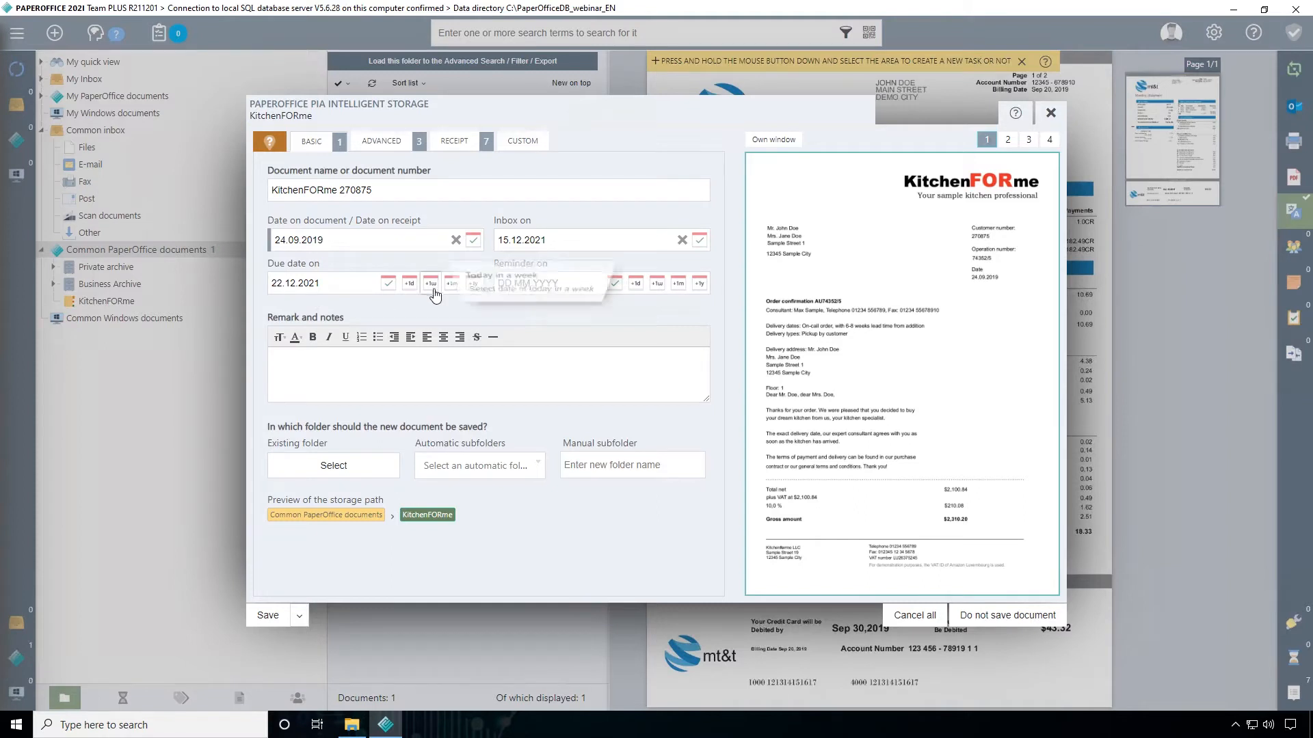
click(615, 283)
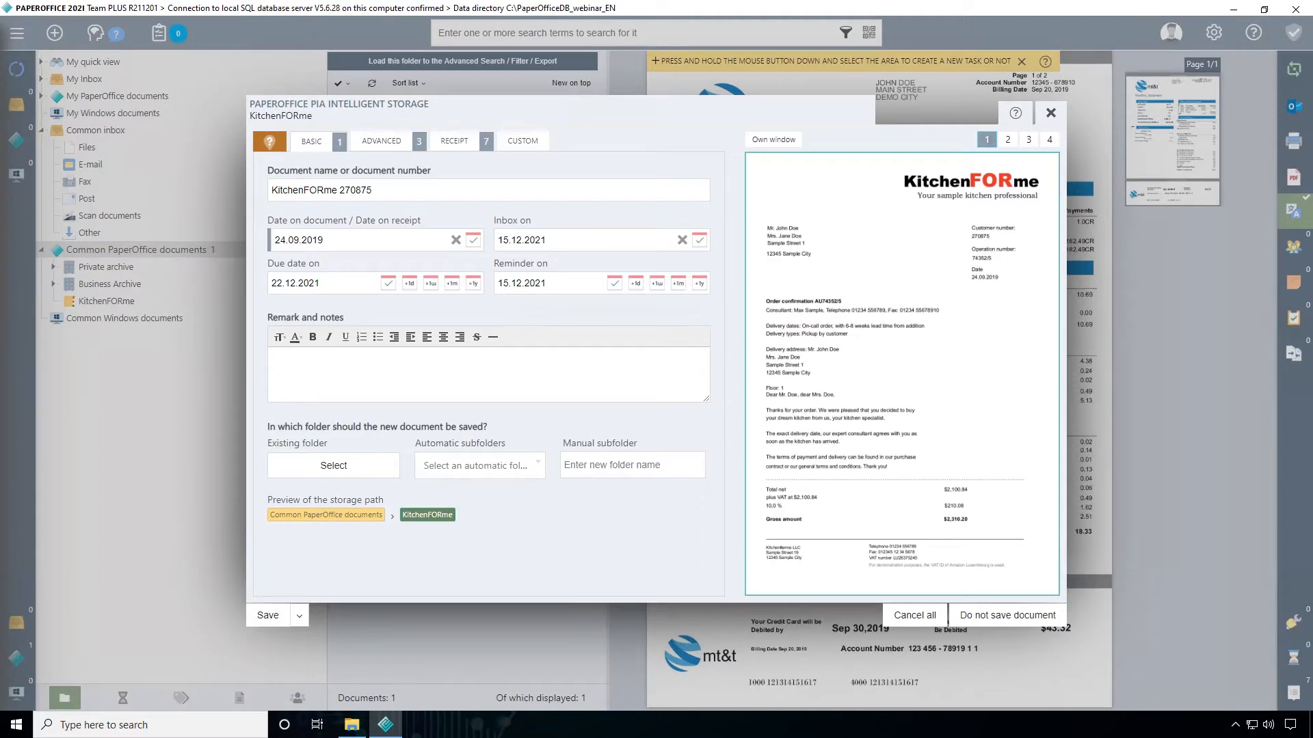
click(281, 359)
text(Hello :))
key(BackSpace)
key(BackSpace)
key(BackSpace)
key(BackSpace)
key(BackSpace)
key(BackSpace)
key(BackSpace)
Insert the recognized text "Operation number:" from the document into the remark and notes
click(410, 319)
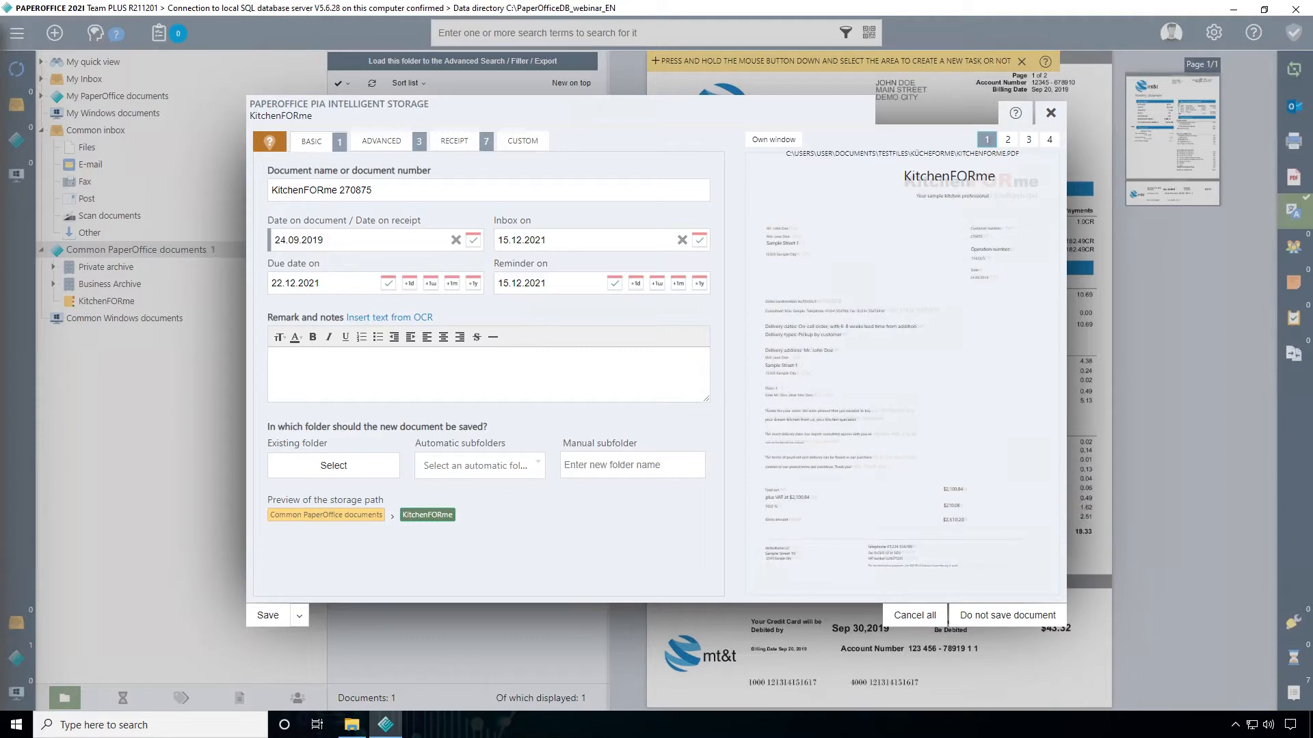
click(993, 248)
click(374, 359)
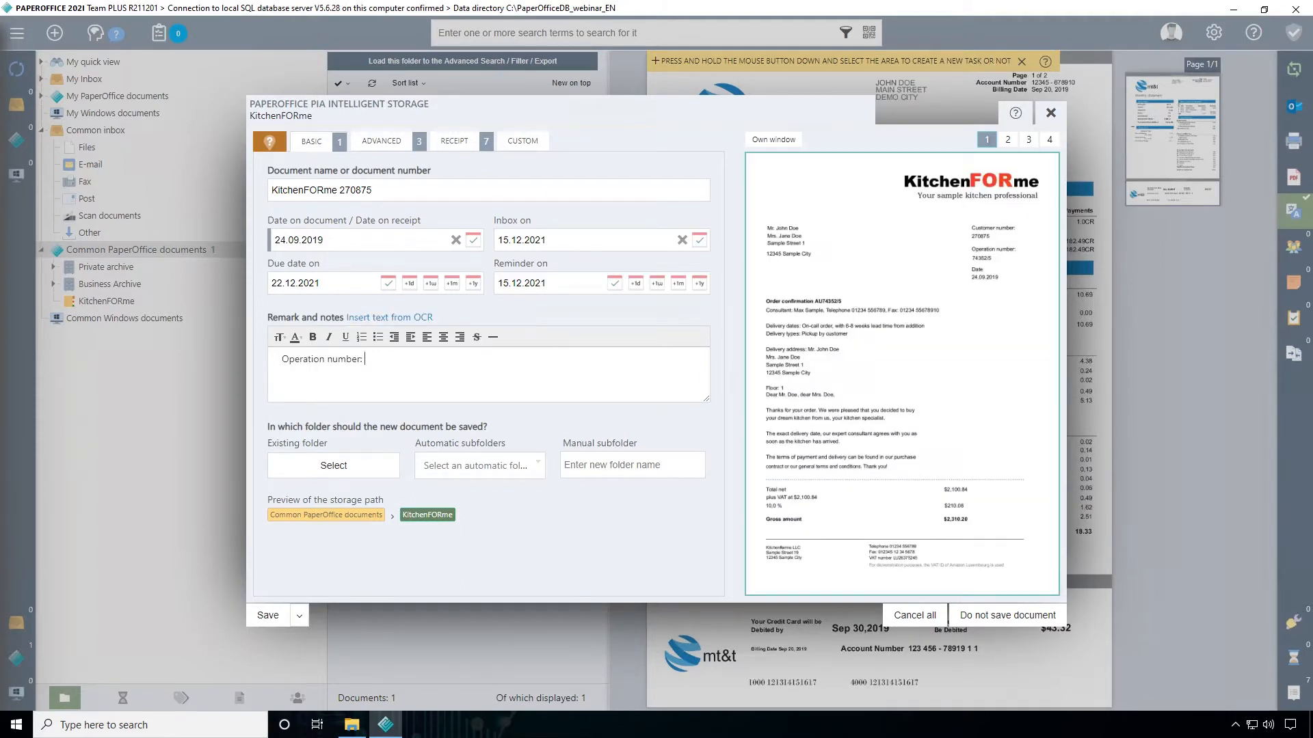
Add the document's recognized operation number to the remark and notes, and choose KitchenFORme as the existing storage folder
click(402, 318)
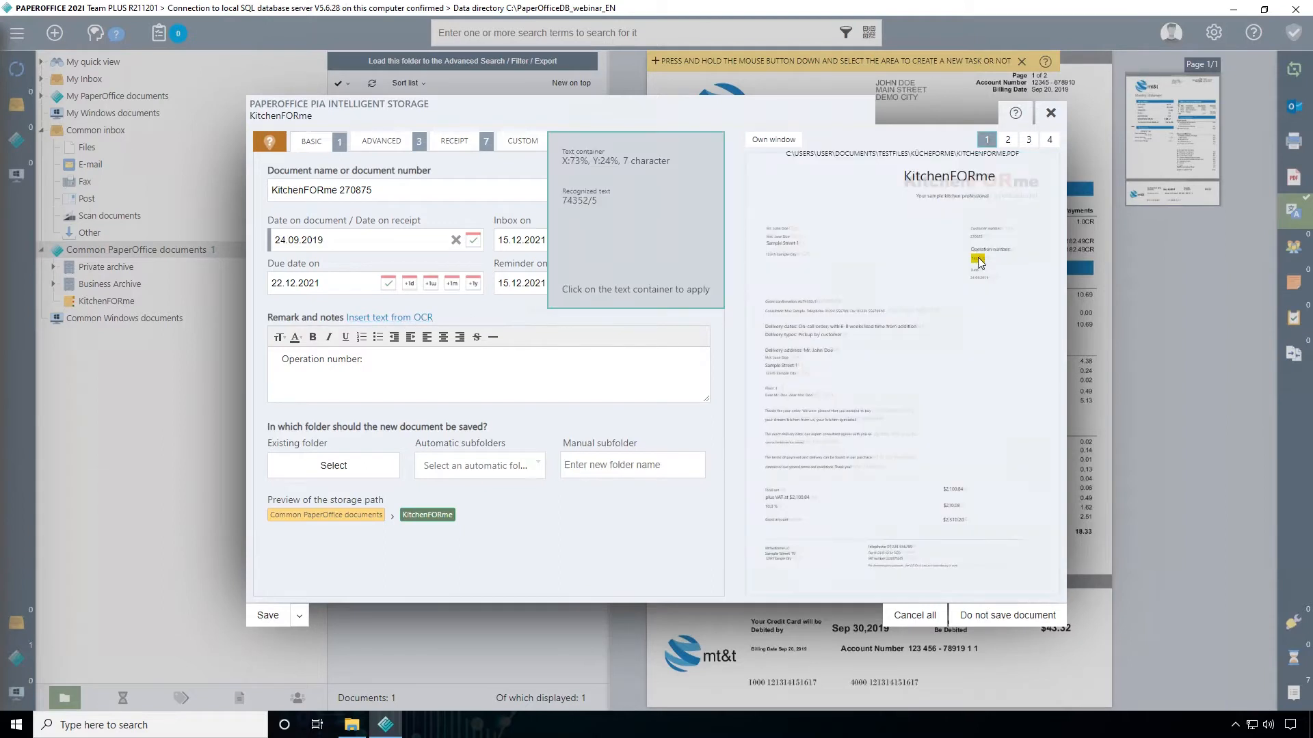
click(977, 258)
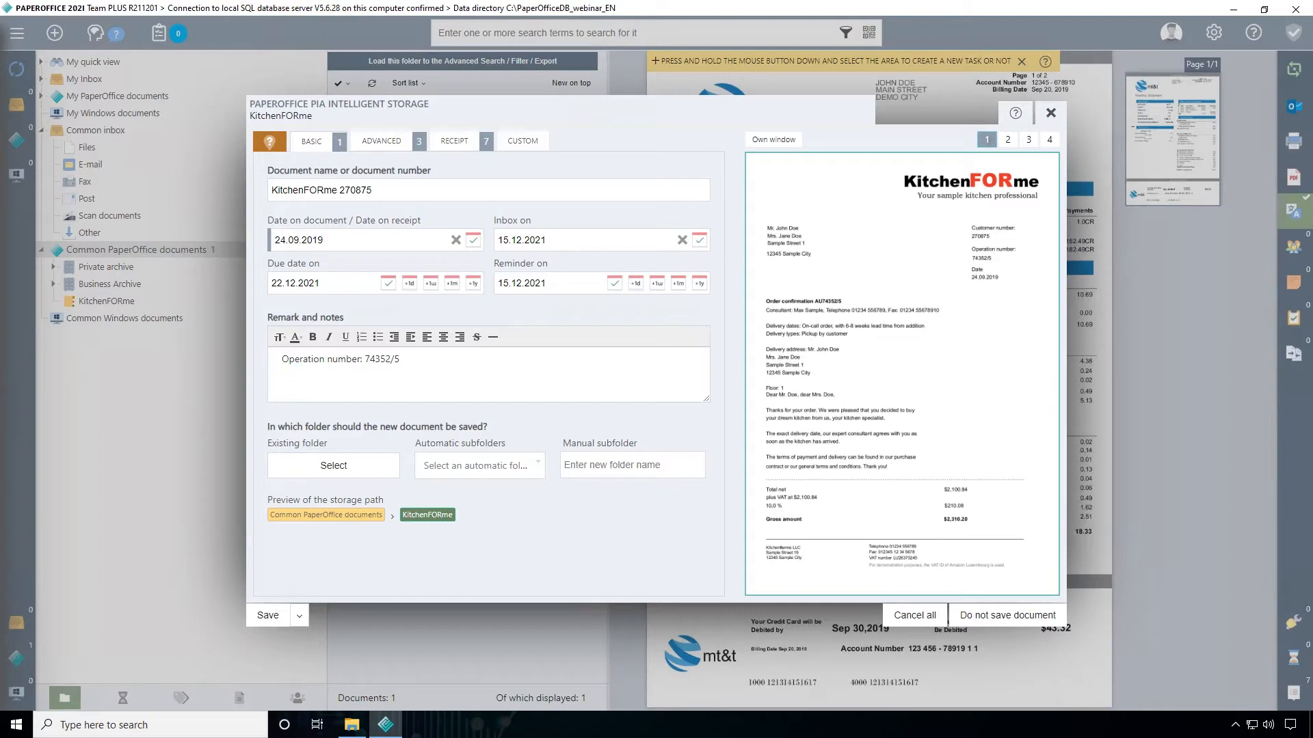
click(369, 466)
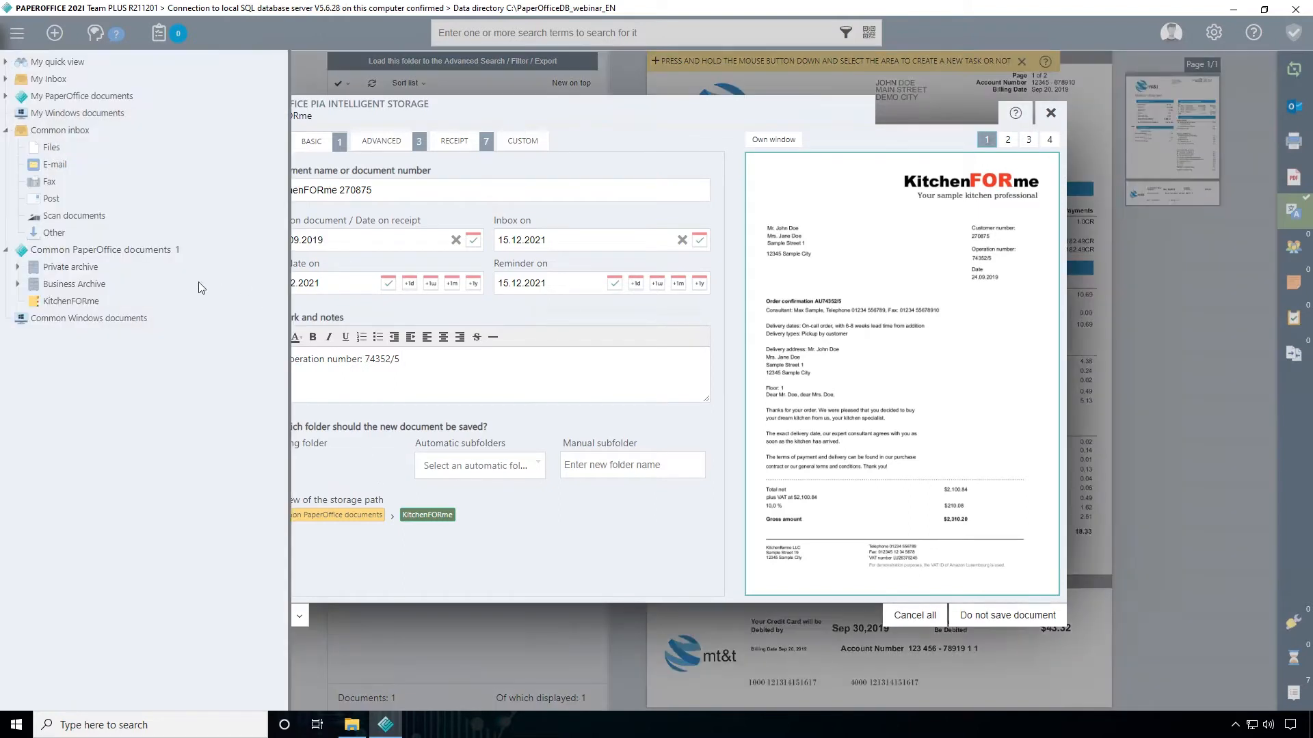
click(69, 301)
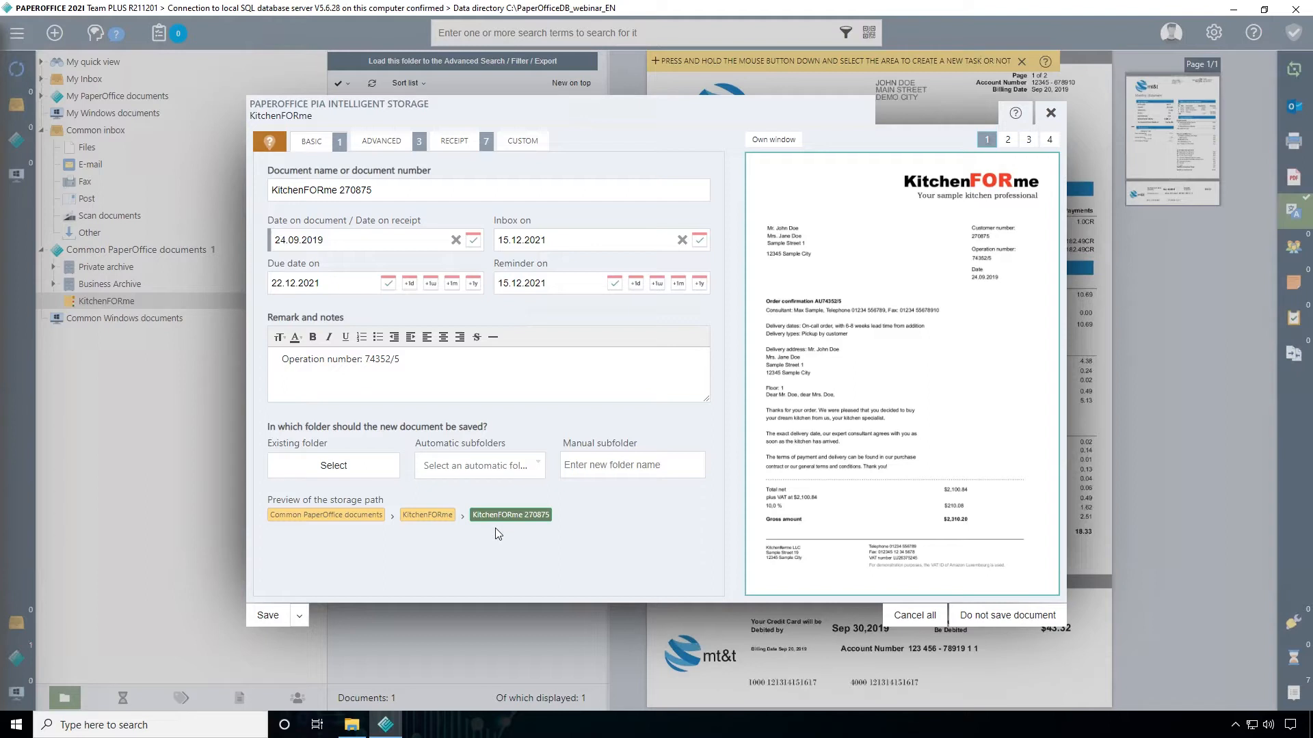
Try year as the automatic subfolder structure, and settle on year/month
click(486, 468)
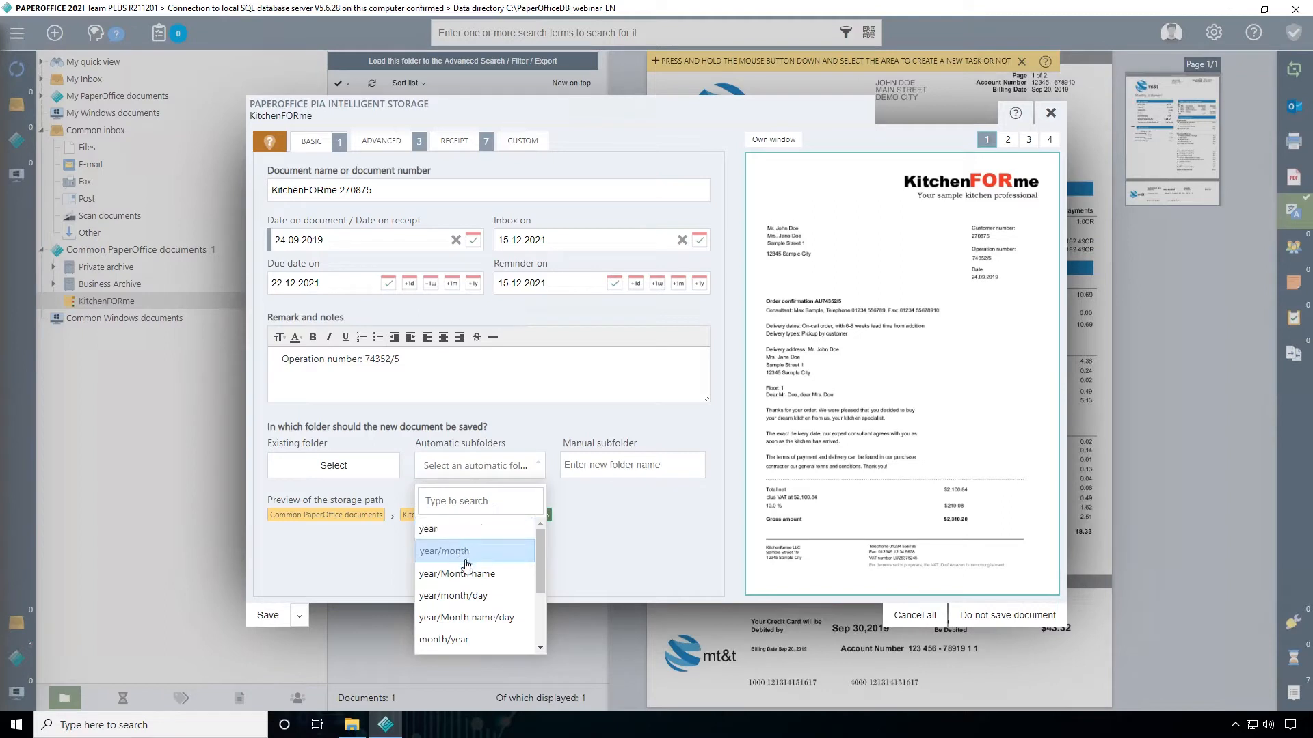
scroll(469, 592, down, 2)
scroll(463, 640, up, 3)
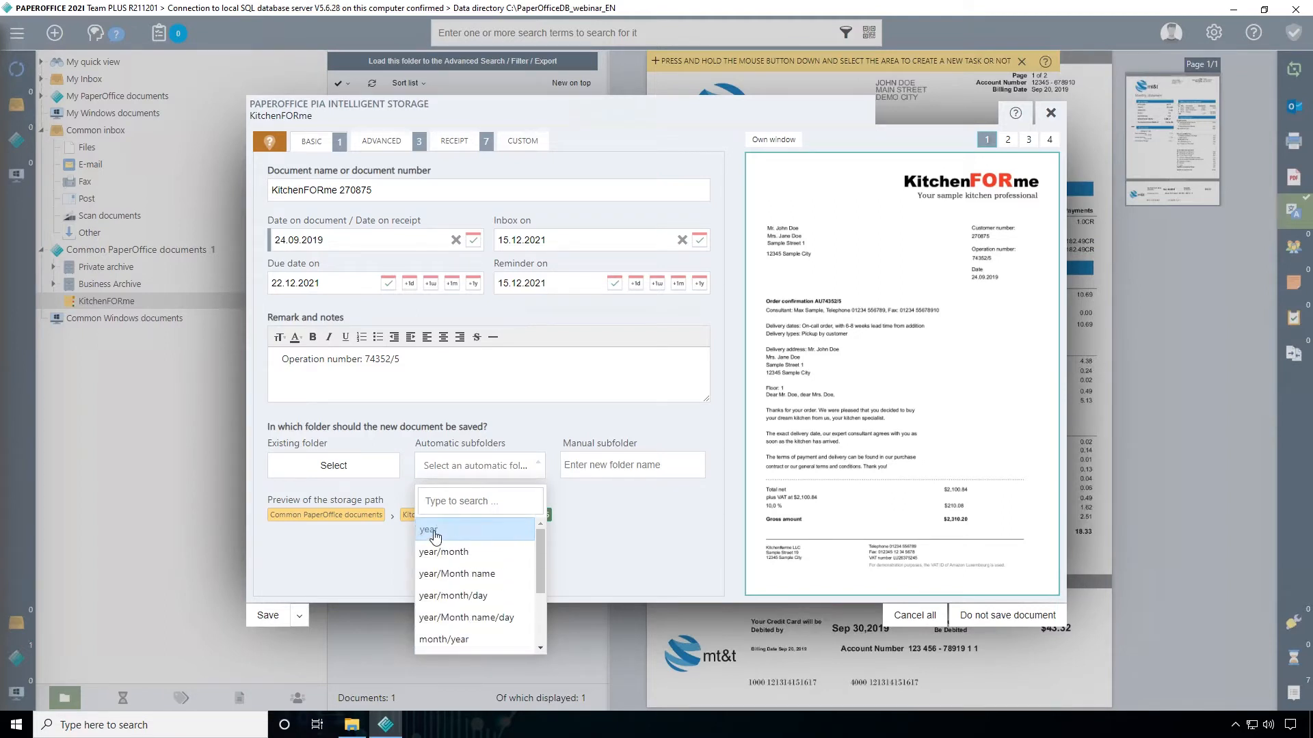
click(439, 530)
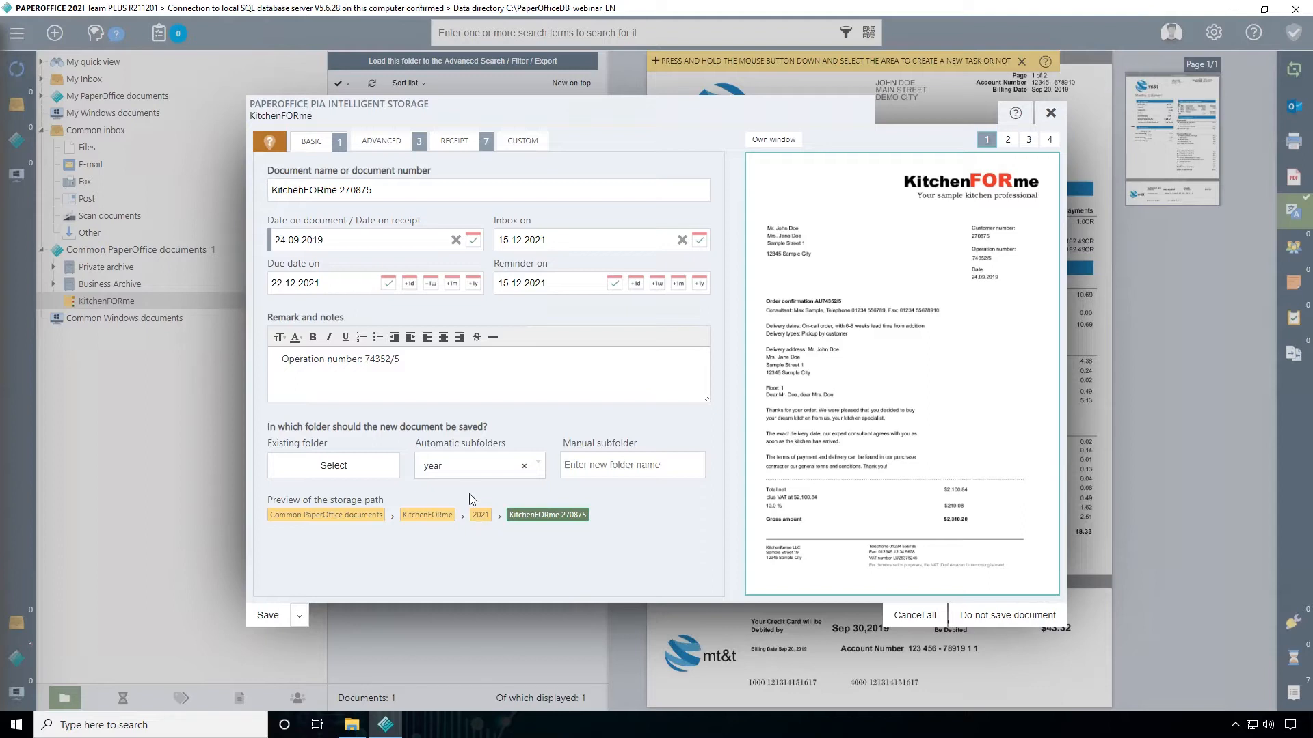
click(462, 472)
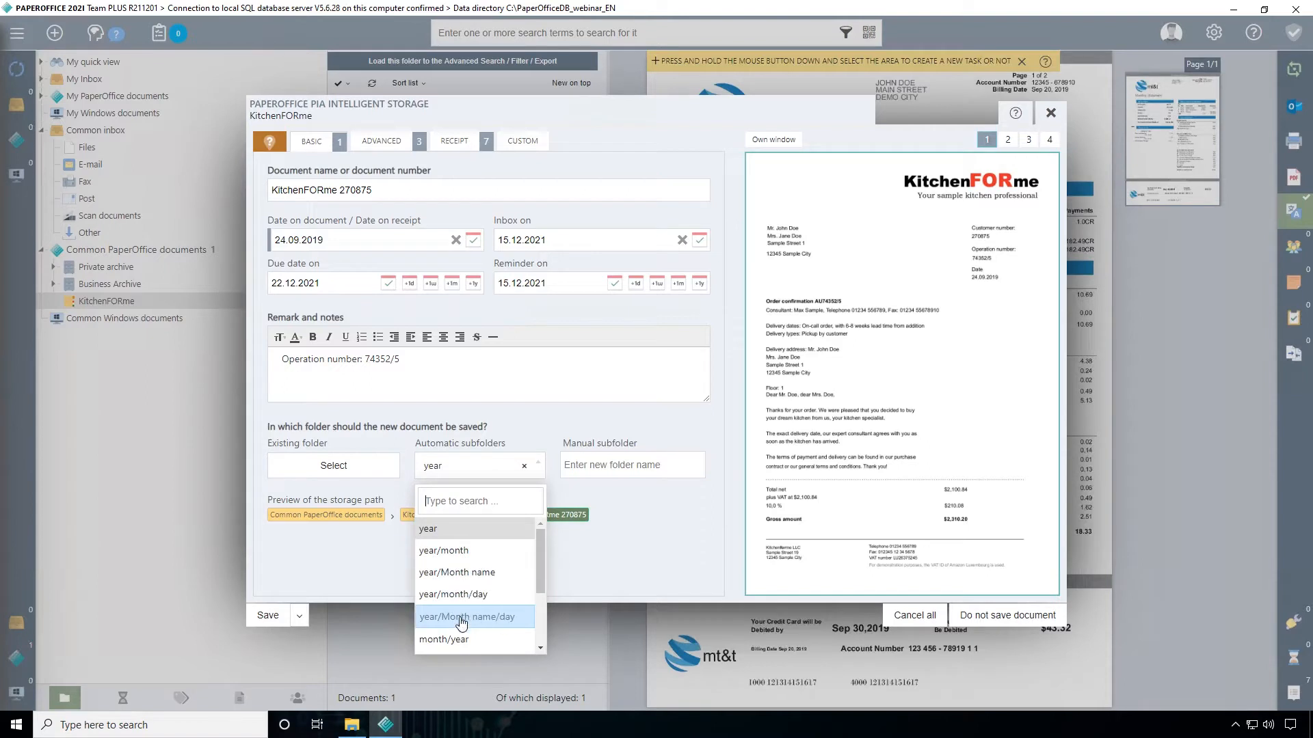
click(441, 550)
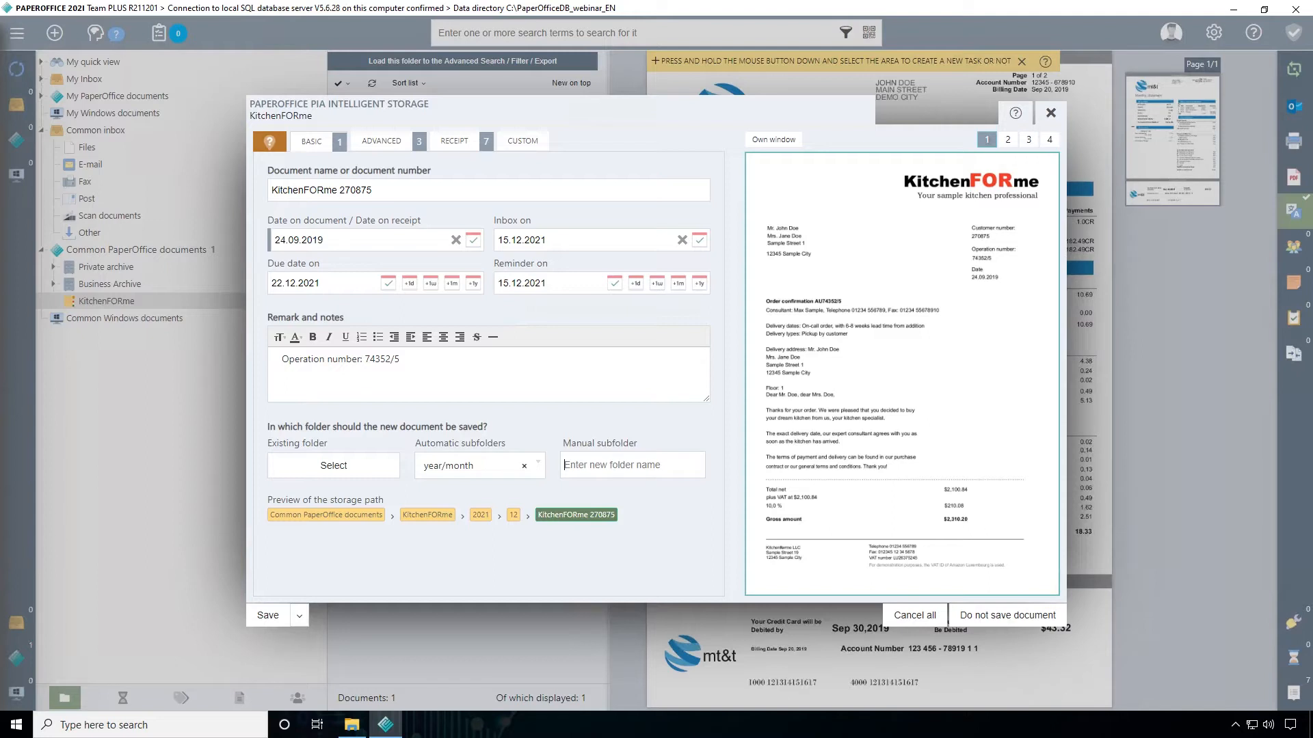
Try Orders as the manual subfolder name and clear it again
text(Orders)
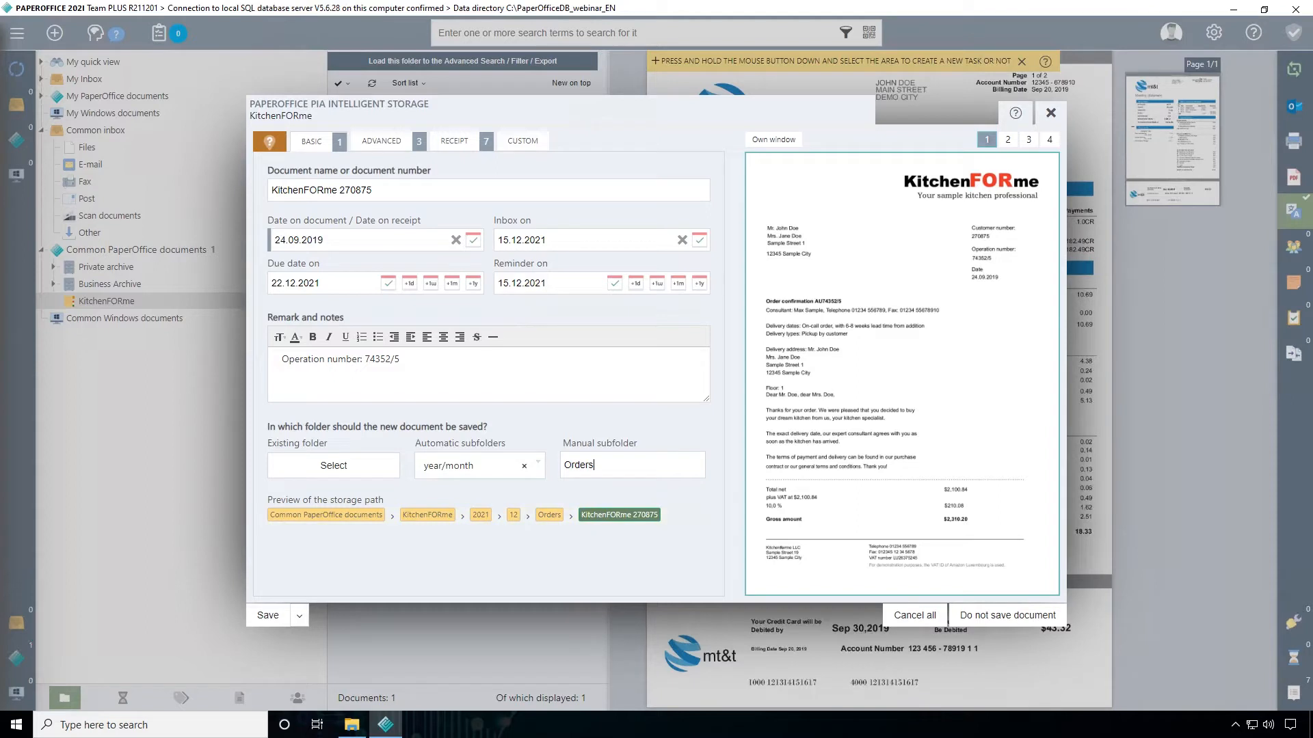
key(BackSpace)
key(BackSpace)
key(BackSpace)
key(BackSpace)
key(BackSpace)
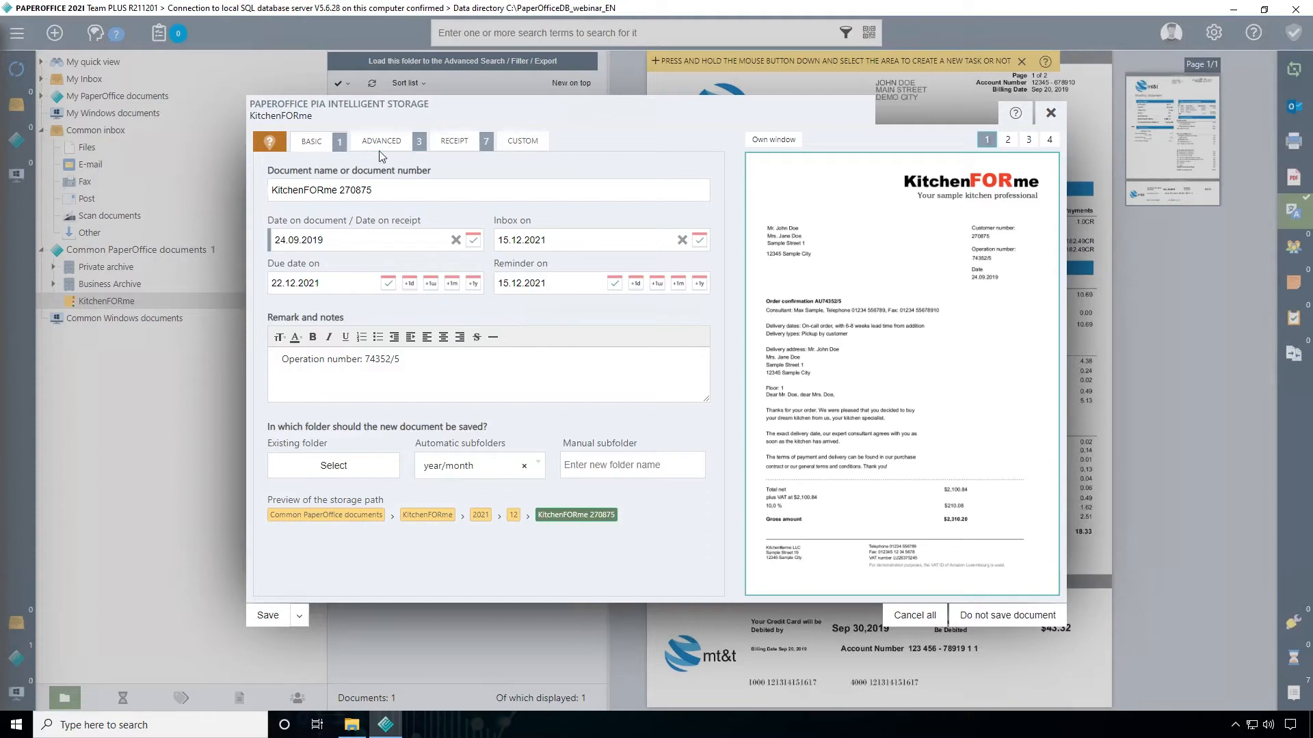
Set the document's state to Has to be checked in the advanced storage details
click(401, 149)
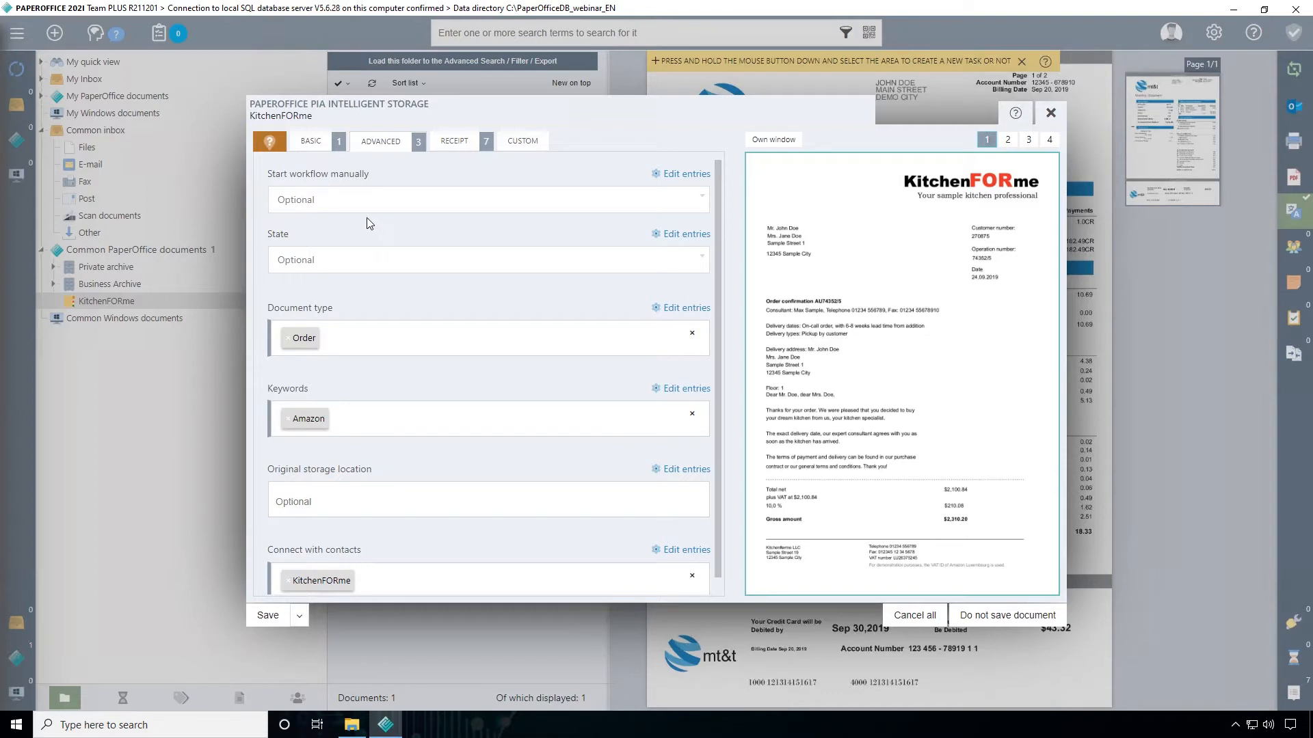
click(331, 269)
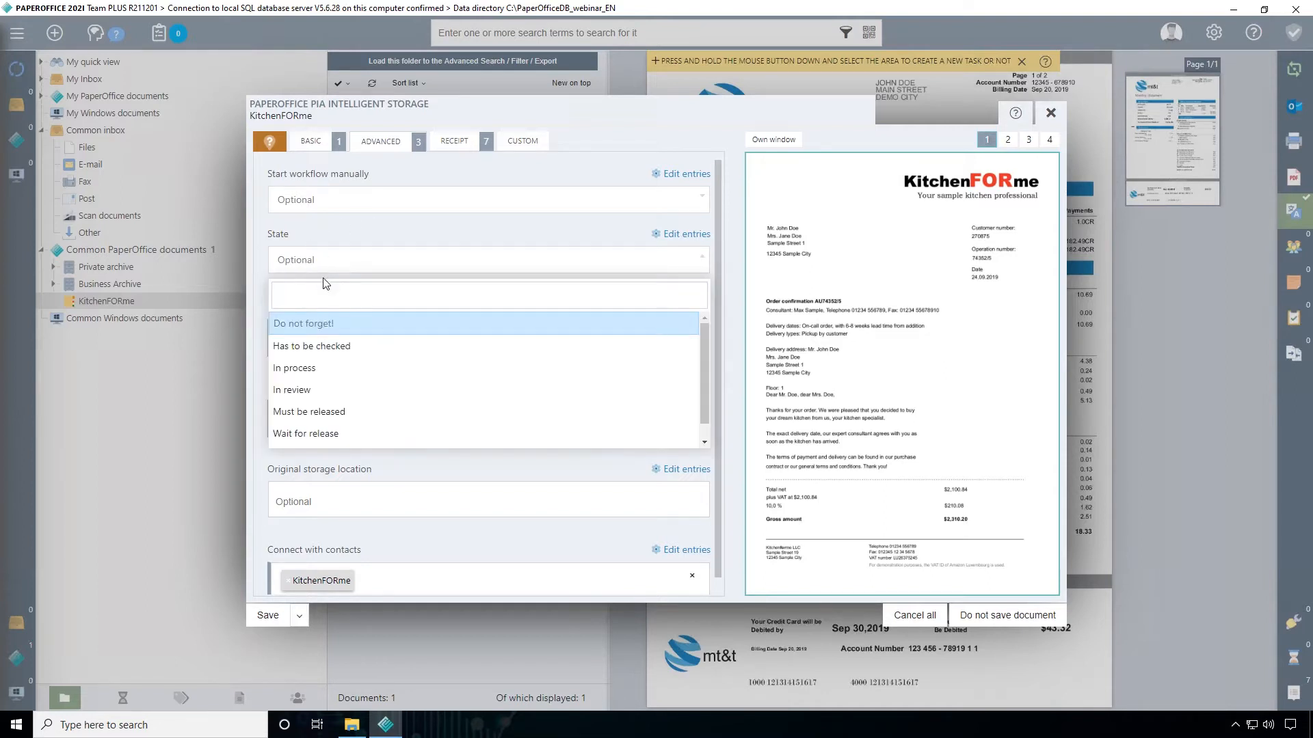
click(312, 347)
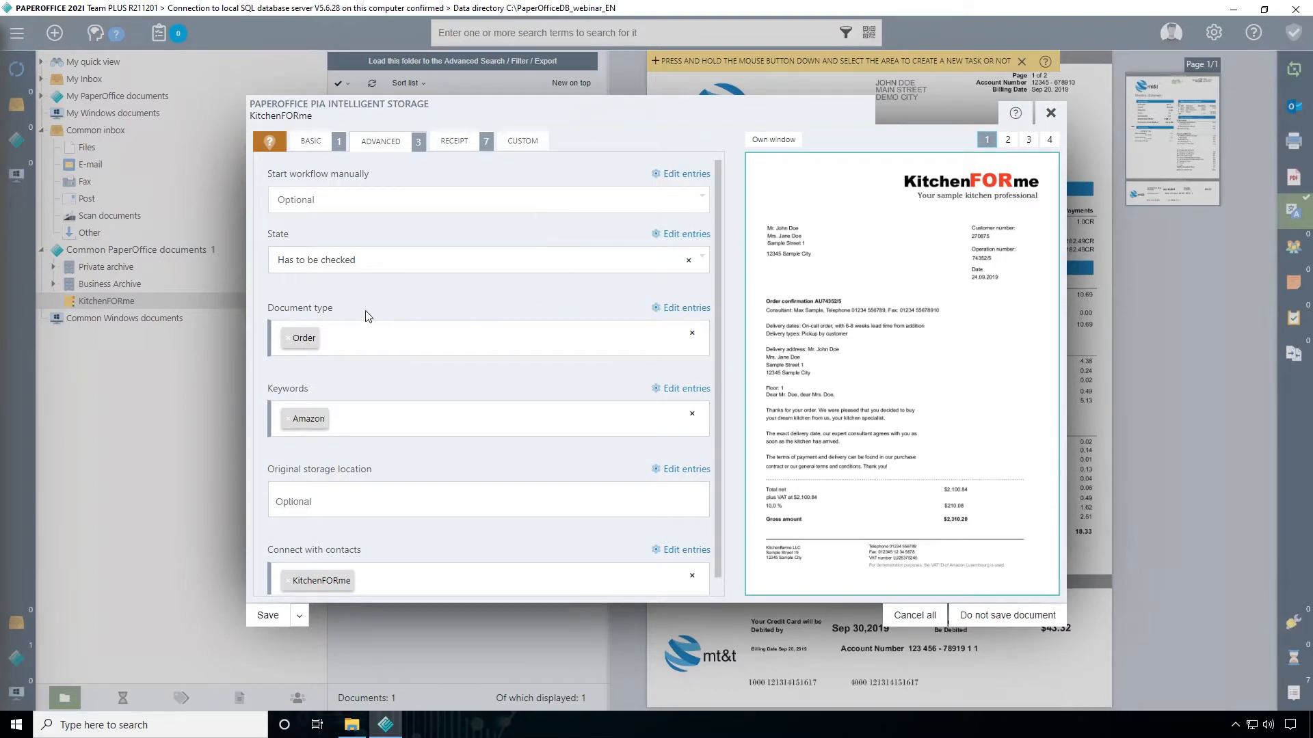
Remove the suggested document type and reselect Order from the available types
click(287, 338)
scroll(347, 465, down, 6)
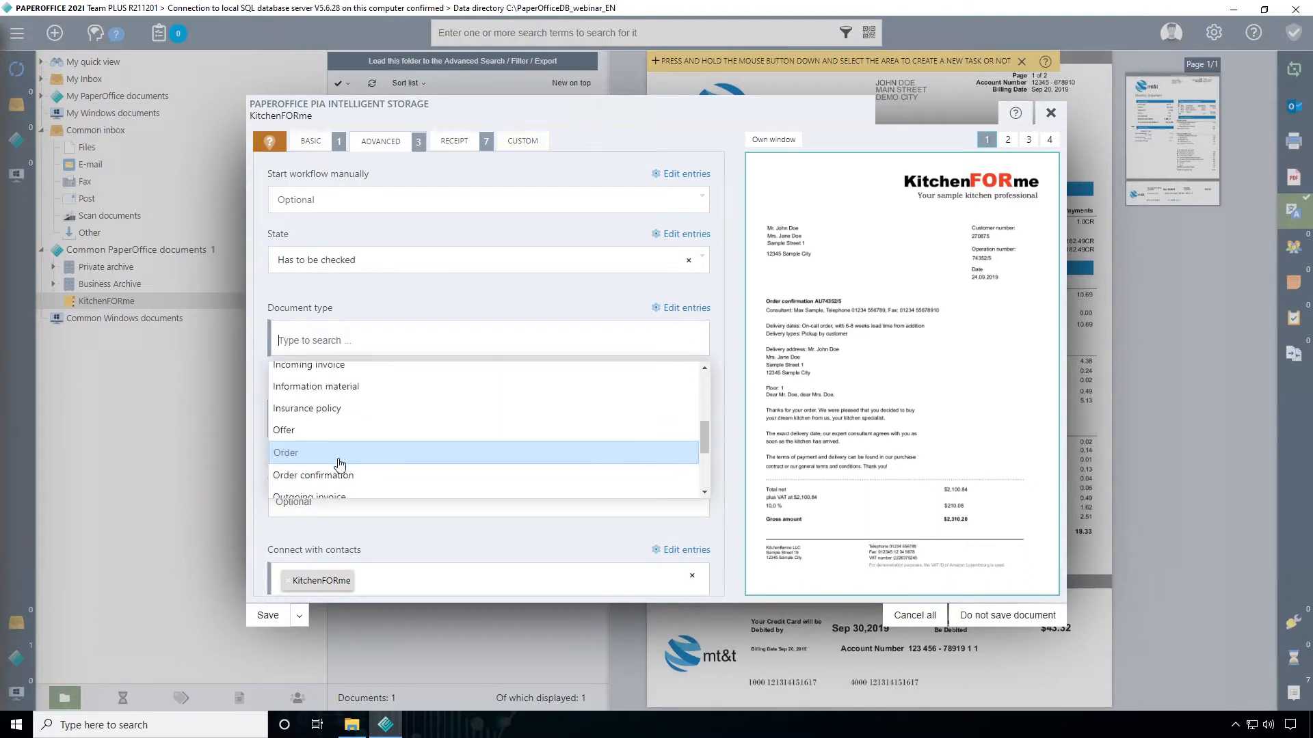
click(296, 386)
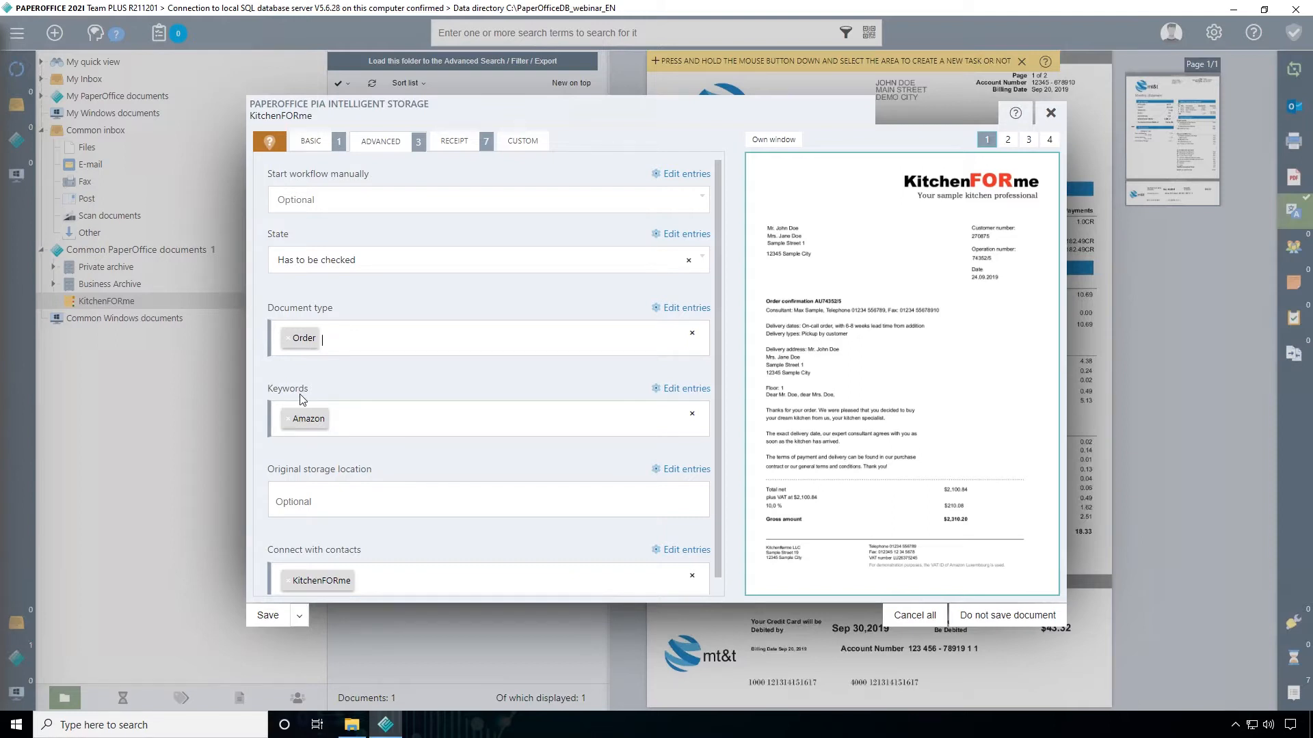
Create a new keyword entry named KitchenFORme in the keywords administration, save it and close the administration
click(673, 391)
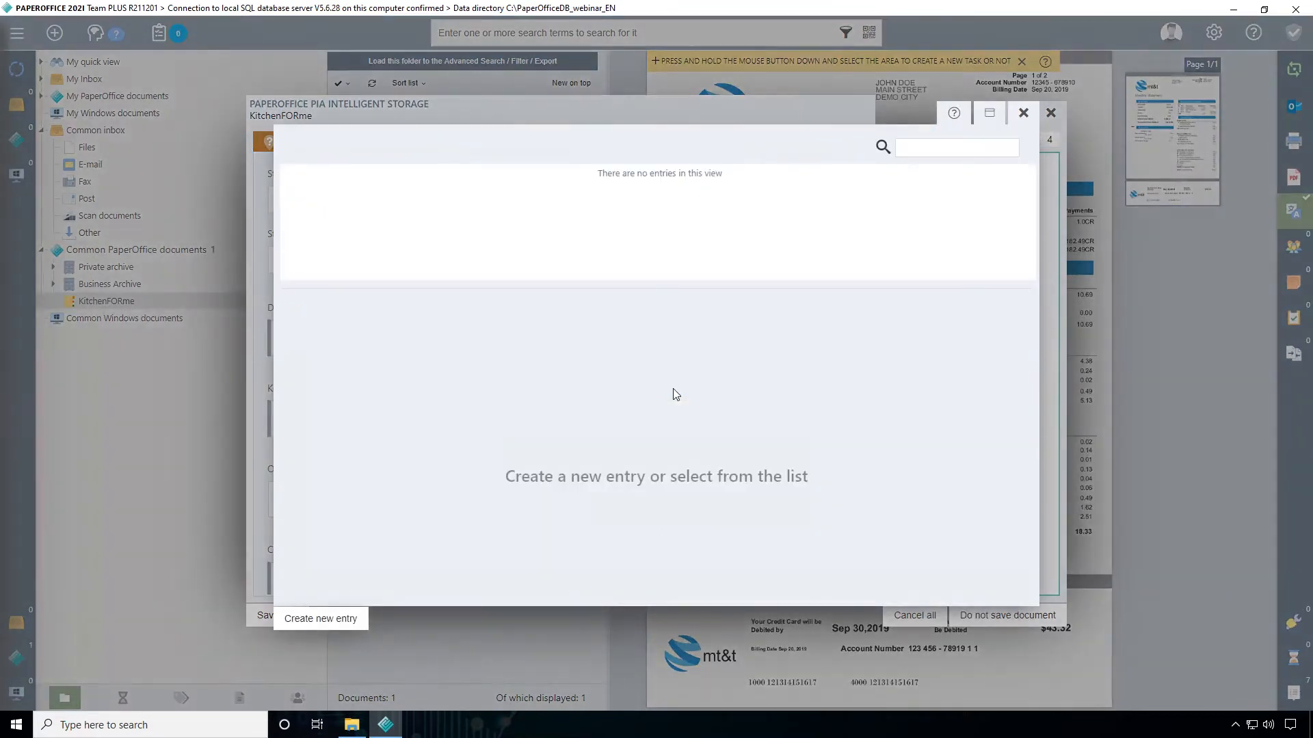
click(989, 115)
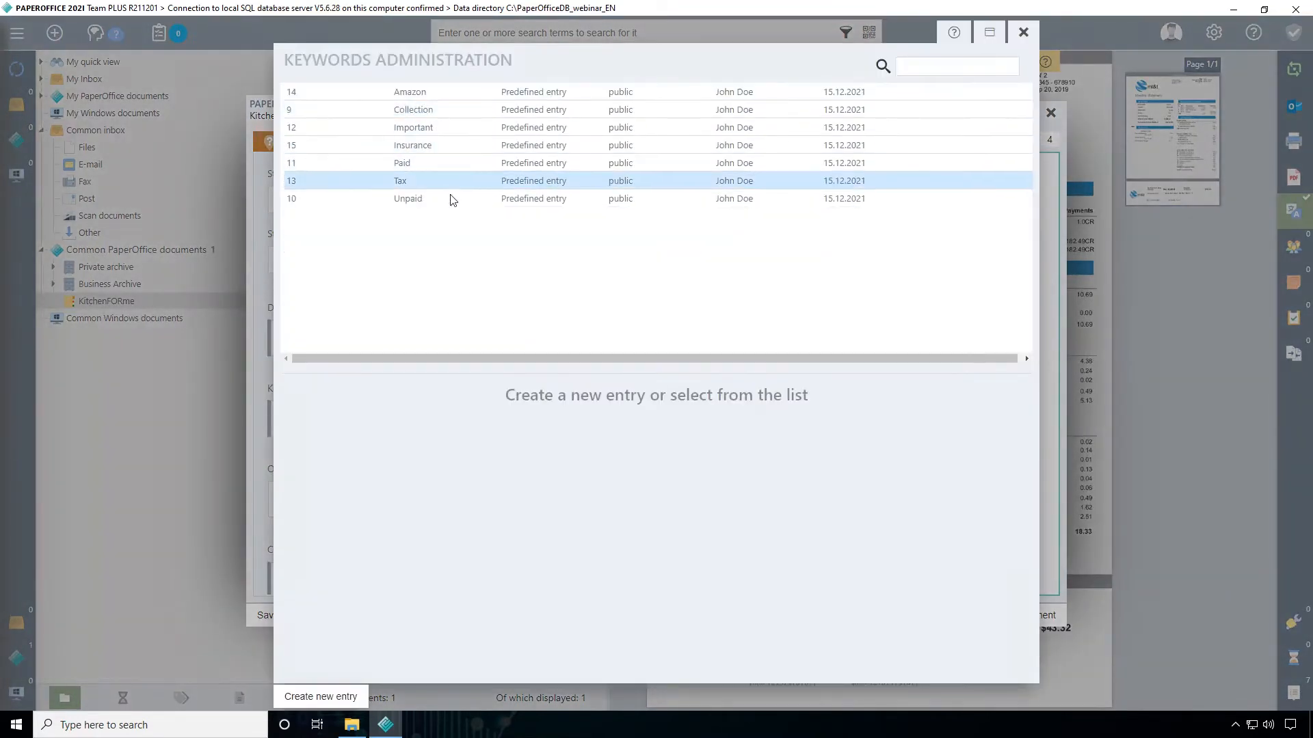
click(989, 34)
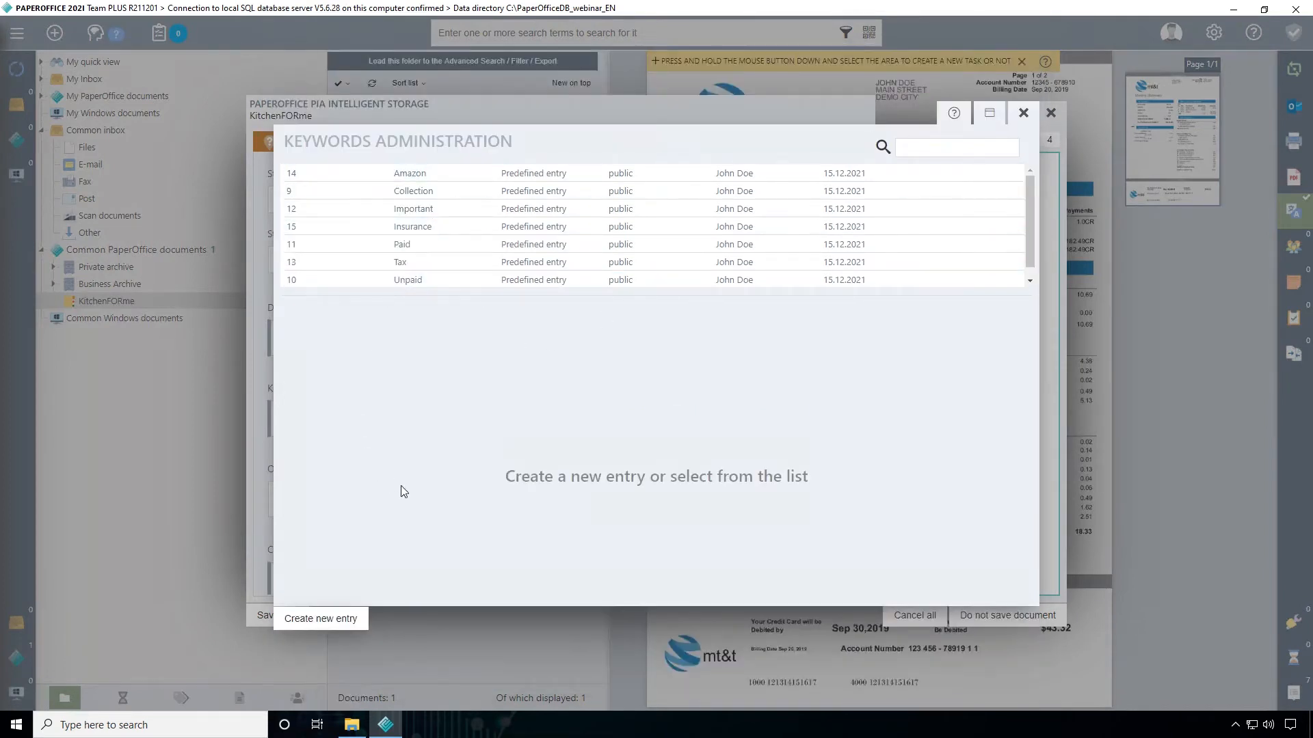
click(345, 617)
drag(327, 325, 247, 330)
text(KitchenFORme)
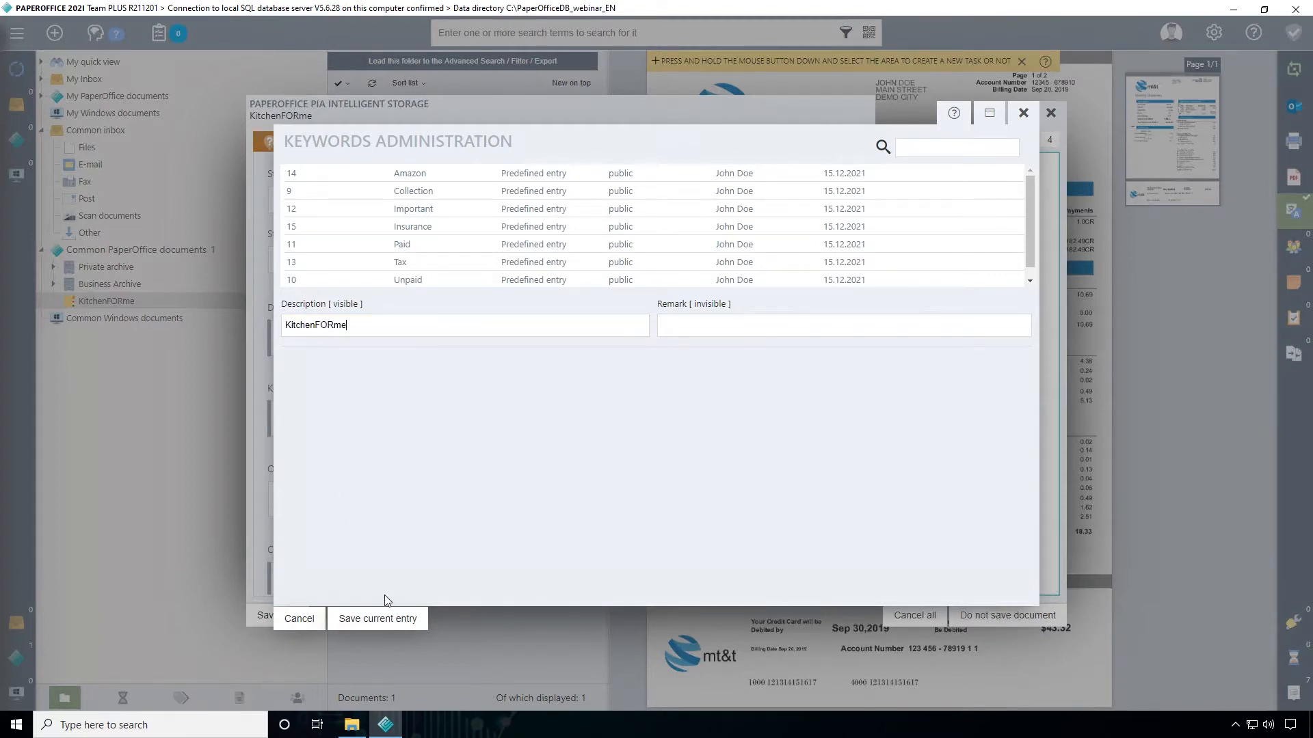
click(382, 618)
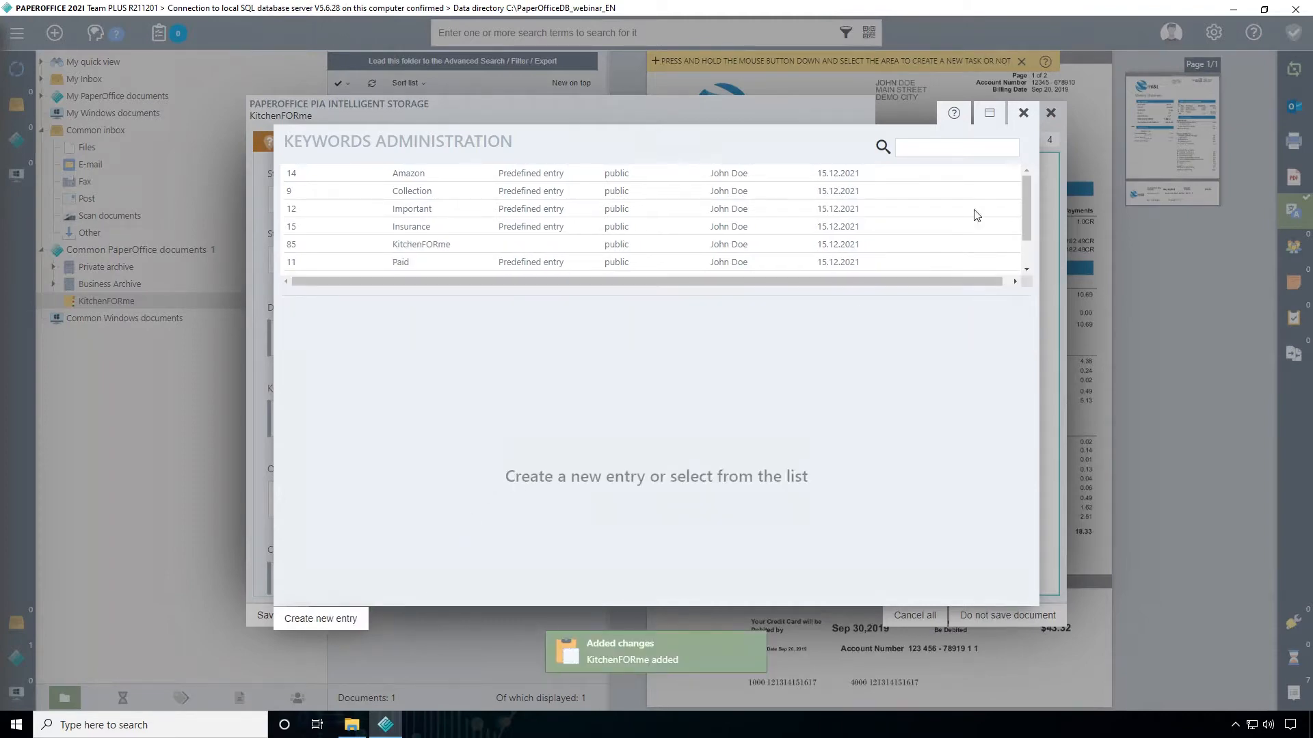
click(1023, 114)
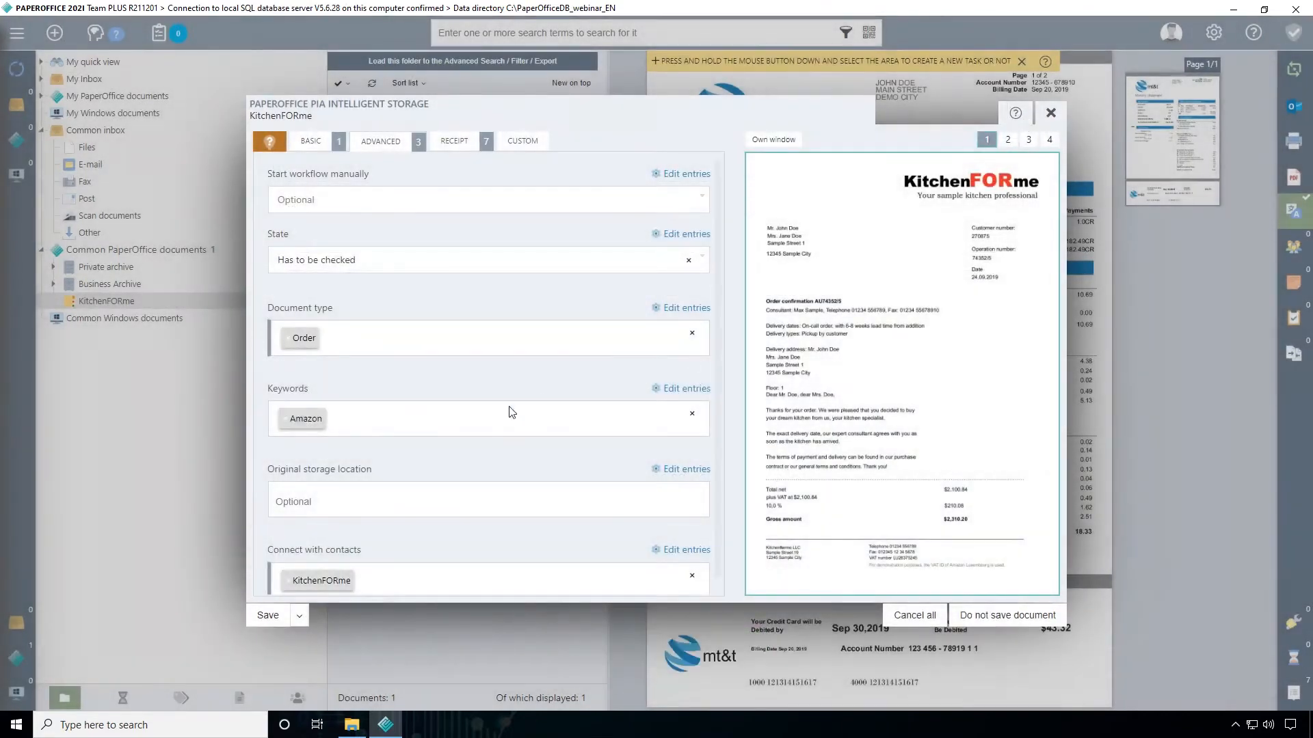
Replace the Amazon keyword with KitchenFORme and look through the options for the original storage location
click(291, 419)
click(315, 544)
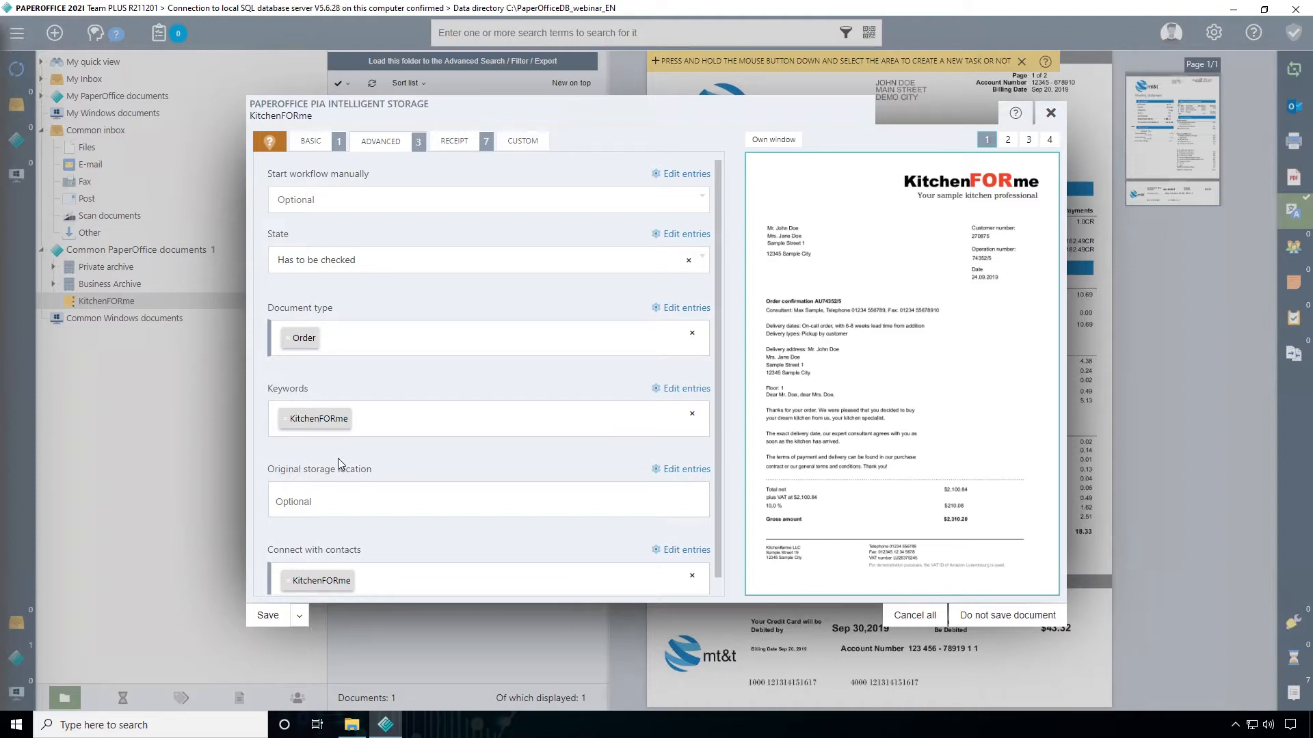
click(327, 501)
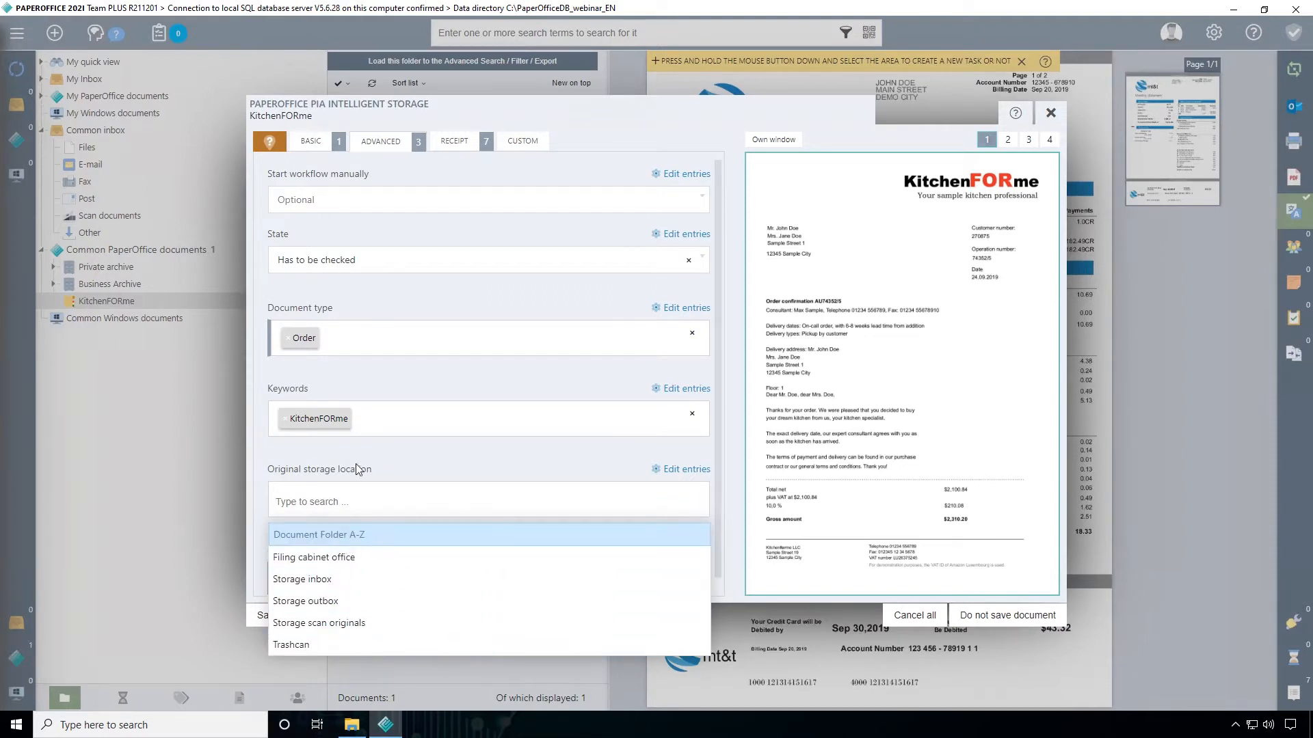
click(416, 452)
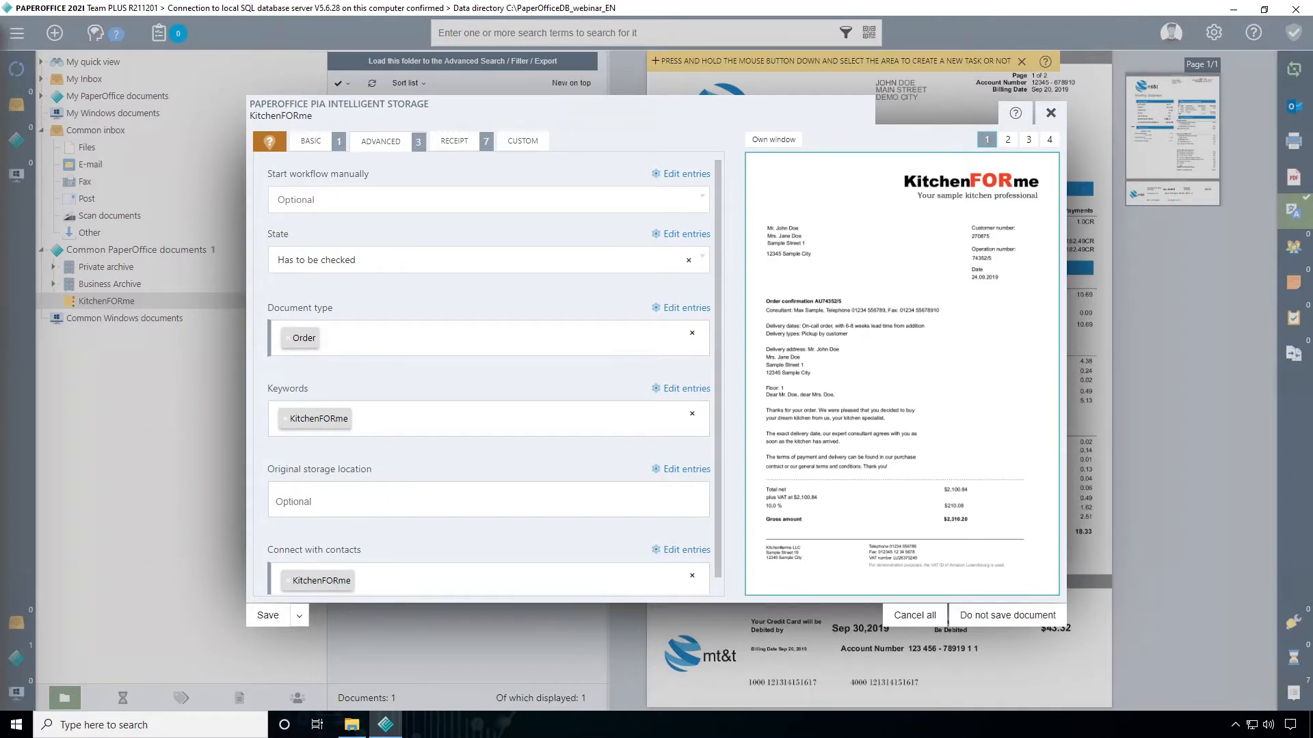
In the receipt details, try 1.000 as the total gross, and try 1.000 as the total net
click(464, 144)
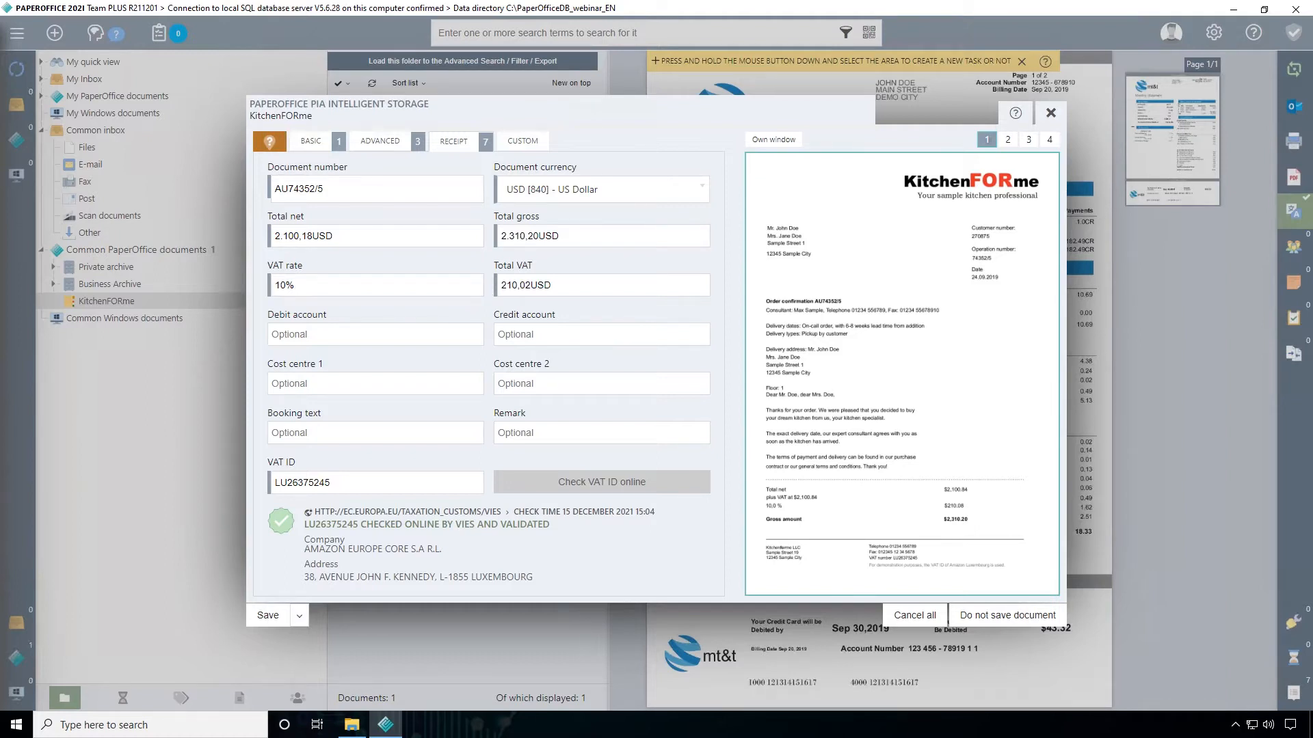
double_click(521, 236)
text(1.000)
click(429, 263)
double_click(287, 237)
text(1.000)
key(Tab)
Set the receipt's total gross back to 2310,20
text(230)
key(BackSpace)
text(10,20)
click(424, 259)
Start a new custom field of type Any text (single-line) and close the custom fields administration without saving it
click(540, 148)
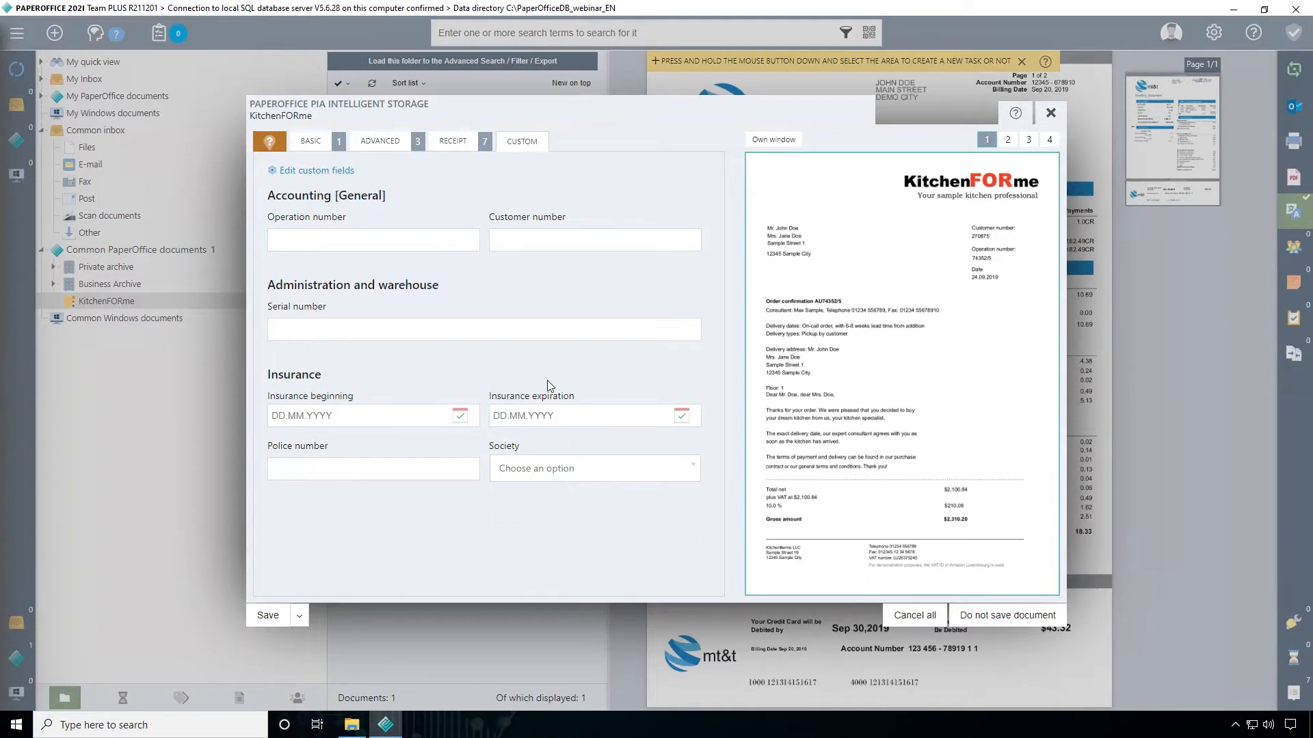
click(317, 173)
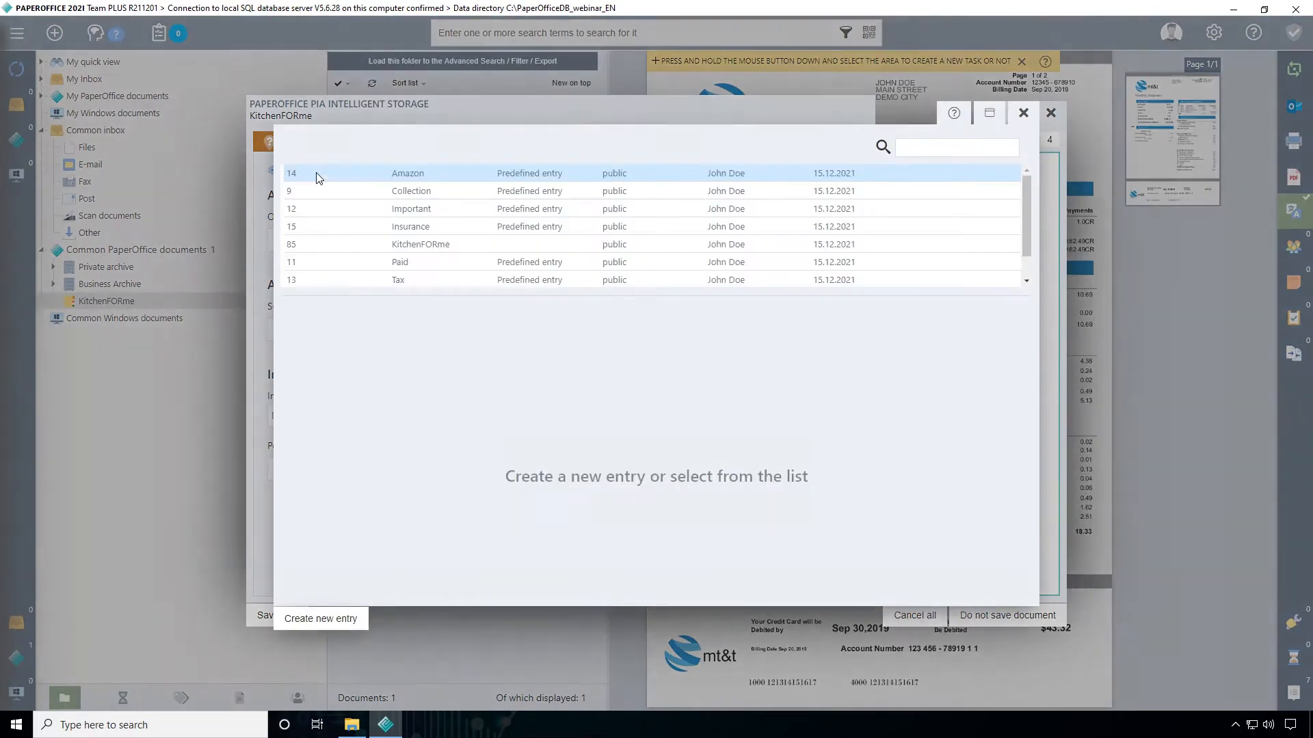
click(992, 115)
click(989, 35)
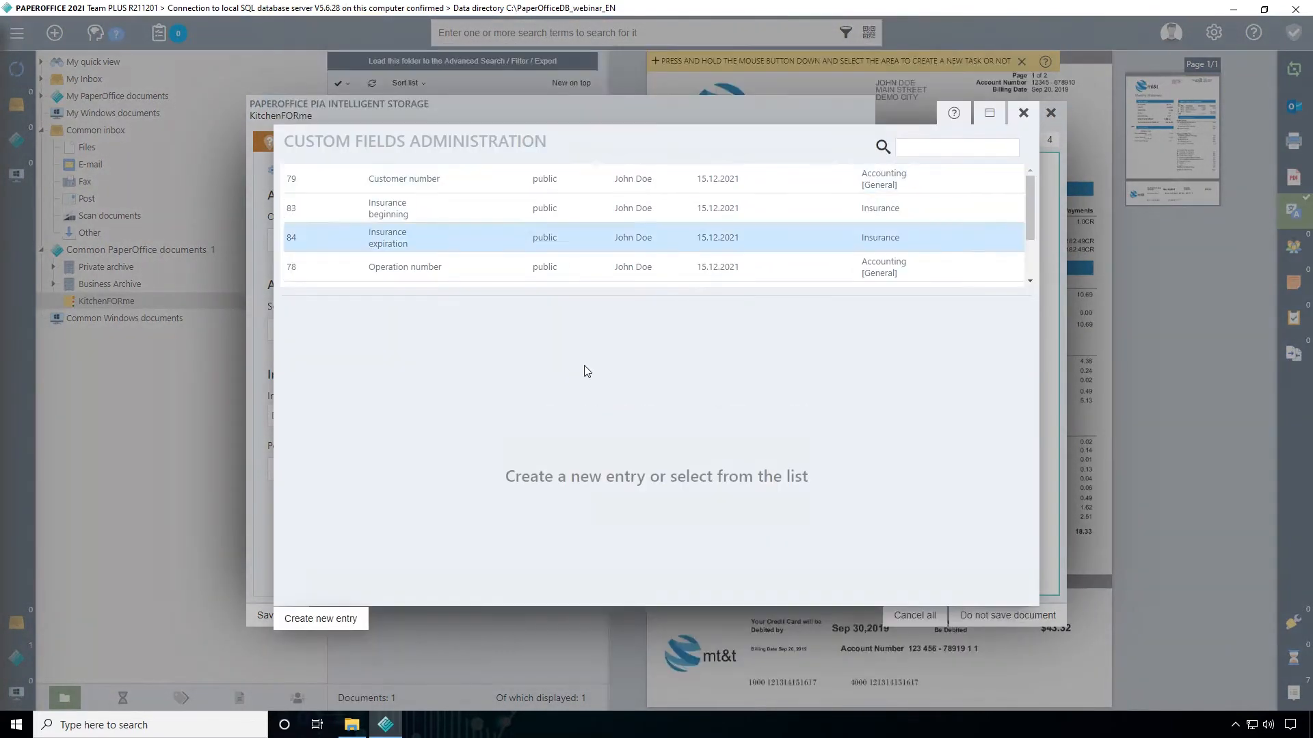
click(352, 617)
click(336, 381)
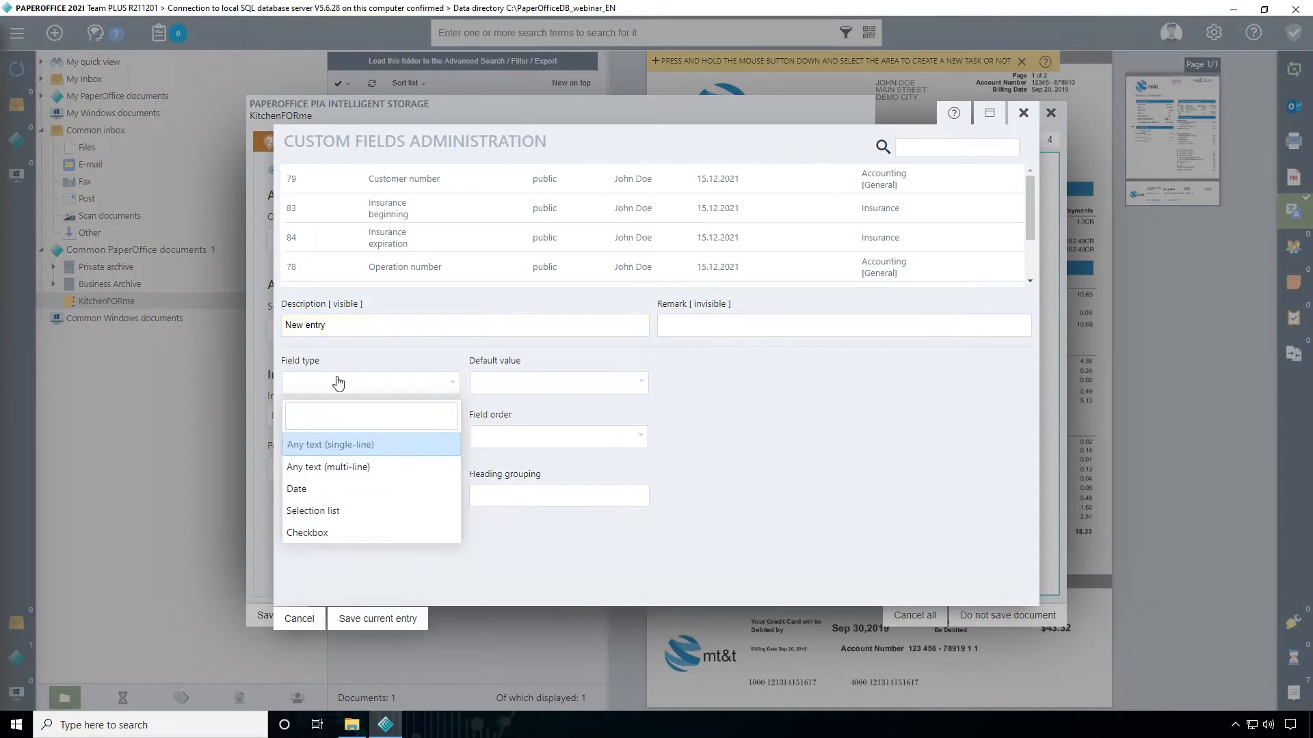
click(324, 445)
click(1023, 113)
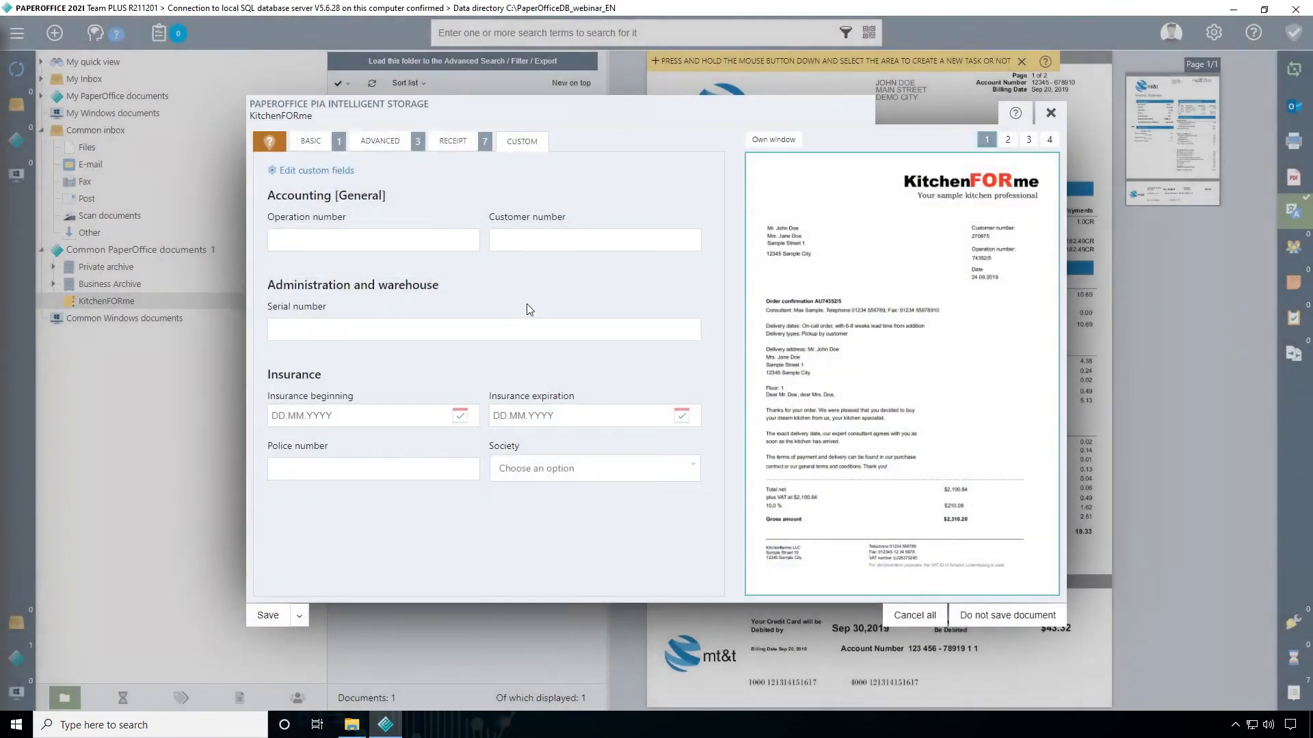
Save the document from its basic details and open its storage folder KitchenFORme, 2021, 12
click(309, 153)
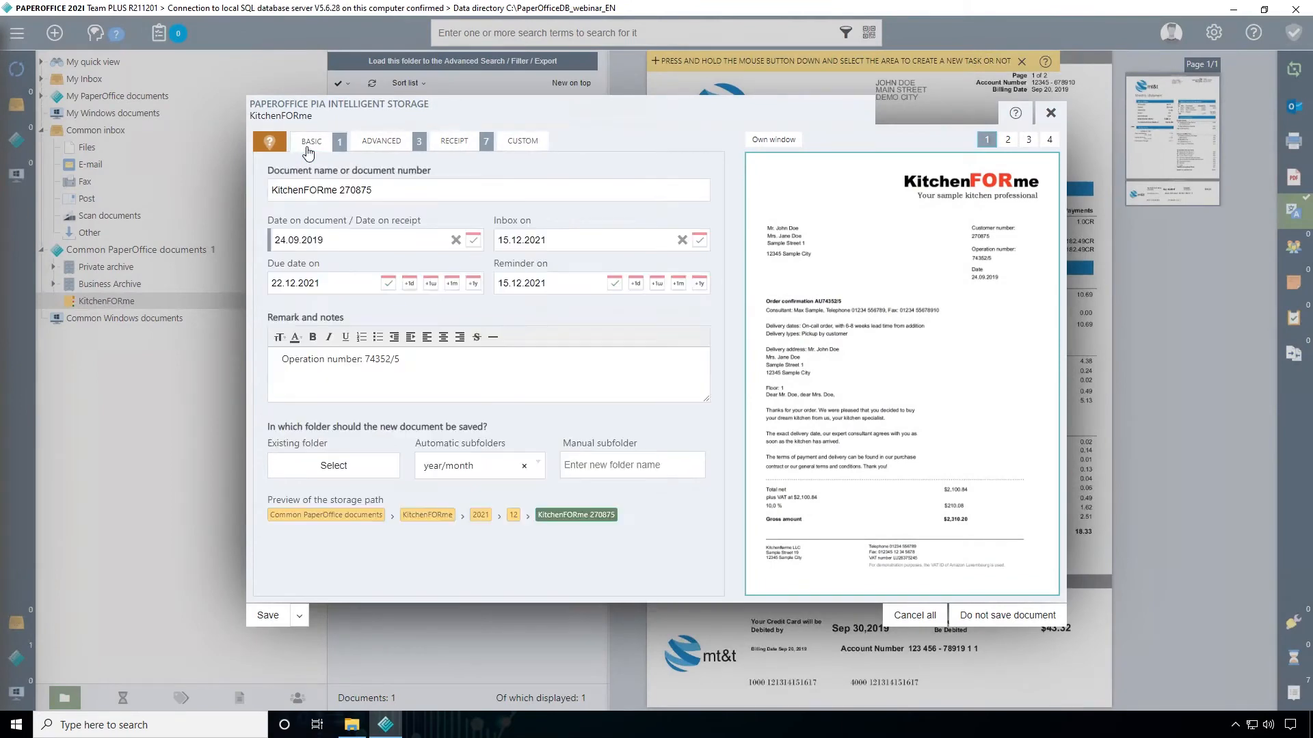
click(267, 616)
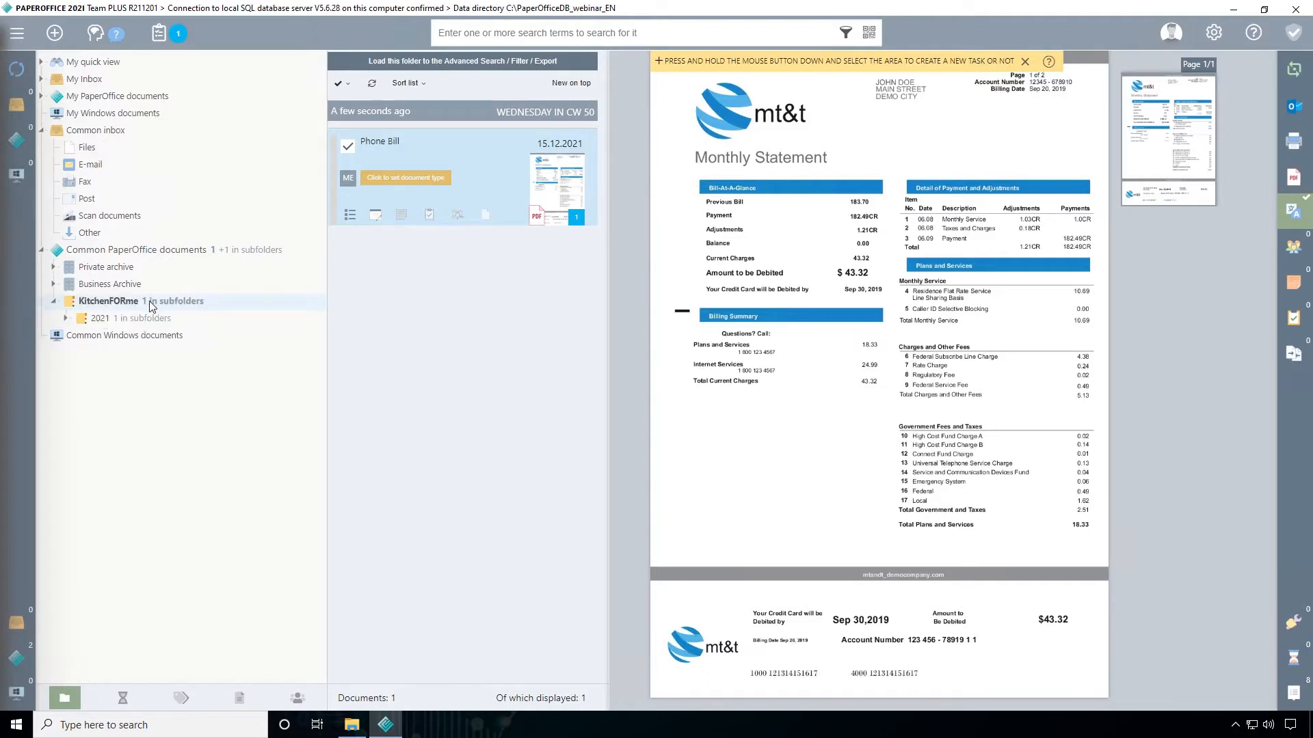
click(66, 318)
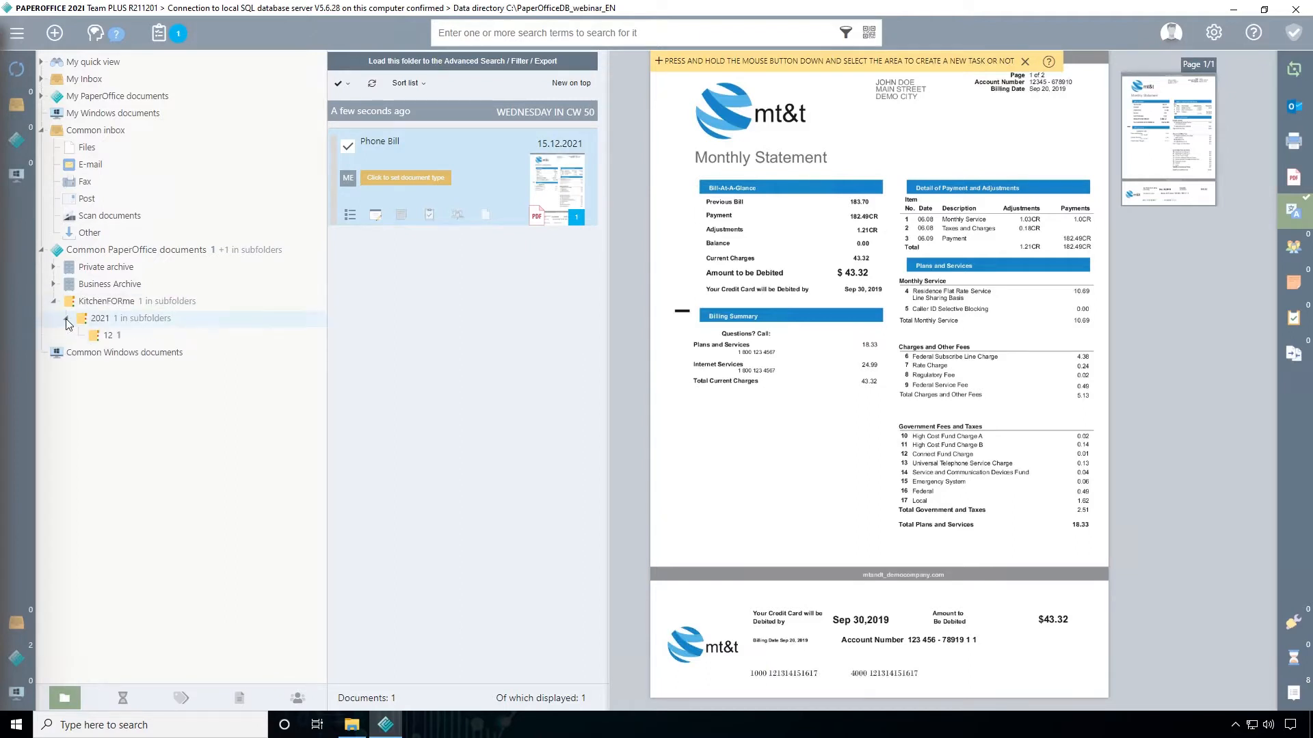
click(110, 336)
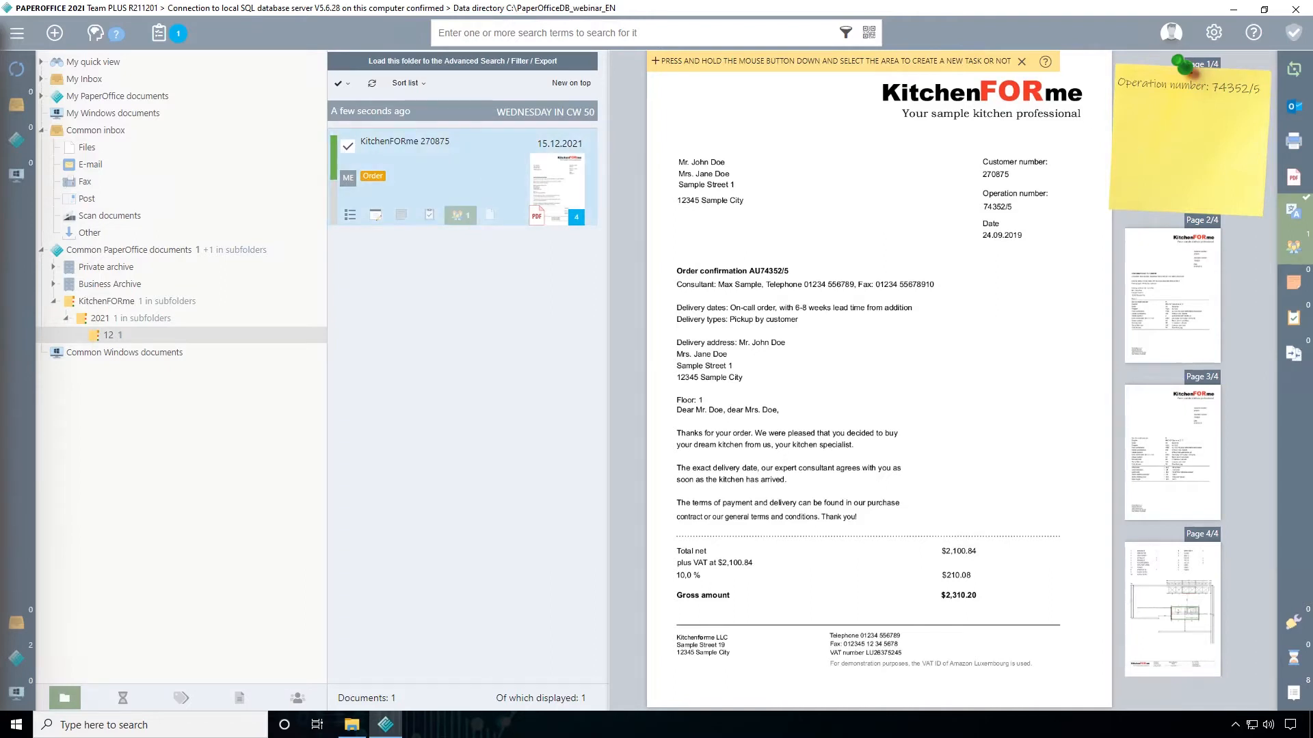
Review the KitchenFORme order's sticky note, the matching remark in its document details, and its state marker in the document list
mouse_move(1153, 166)
mouse_down()
mouse_move(889, 301)
mouse_move(1121, 196)
mouse_move(1135, 172)
mouse_up()
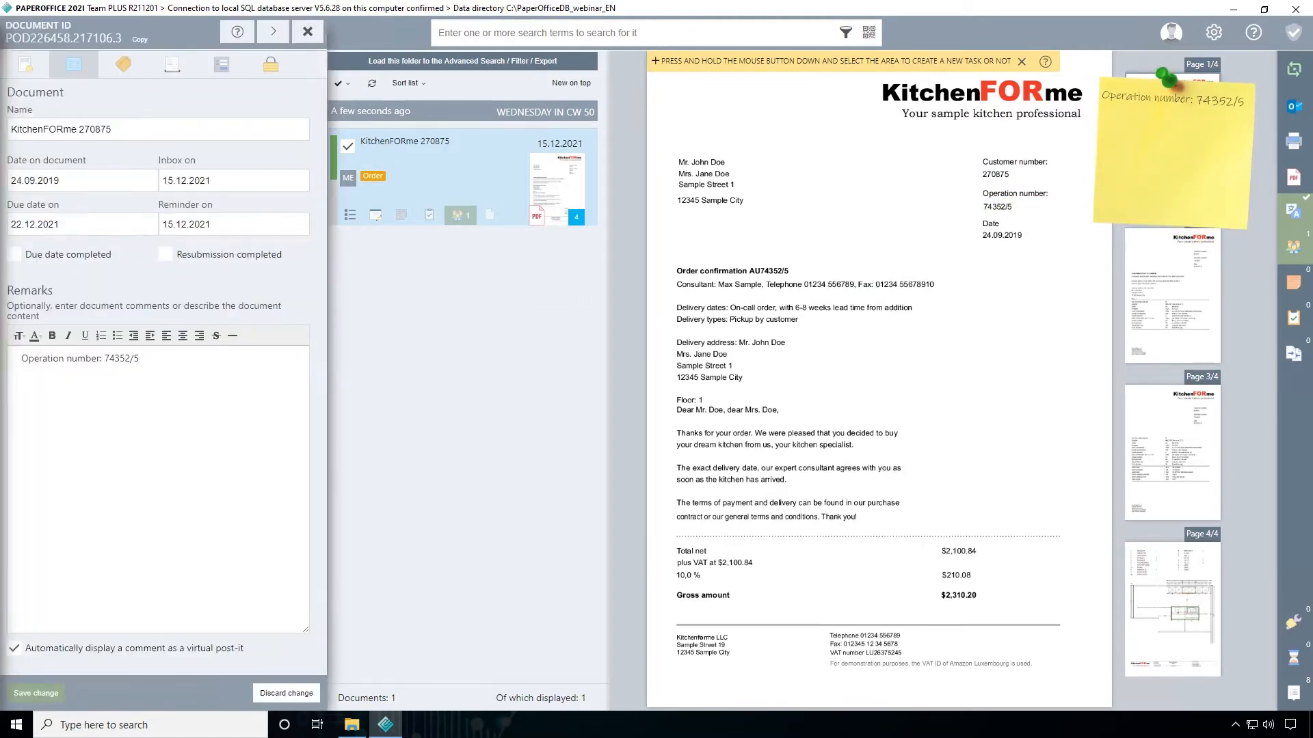
click(307, 33)
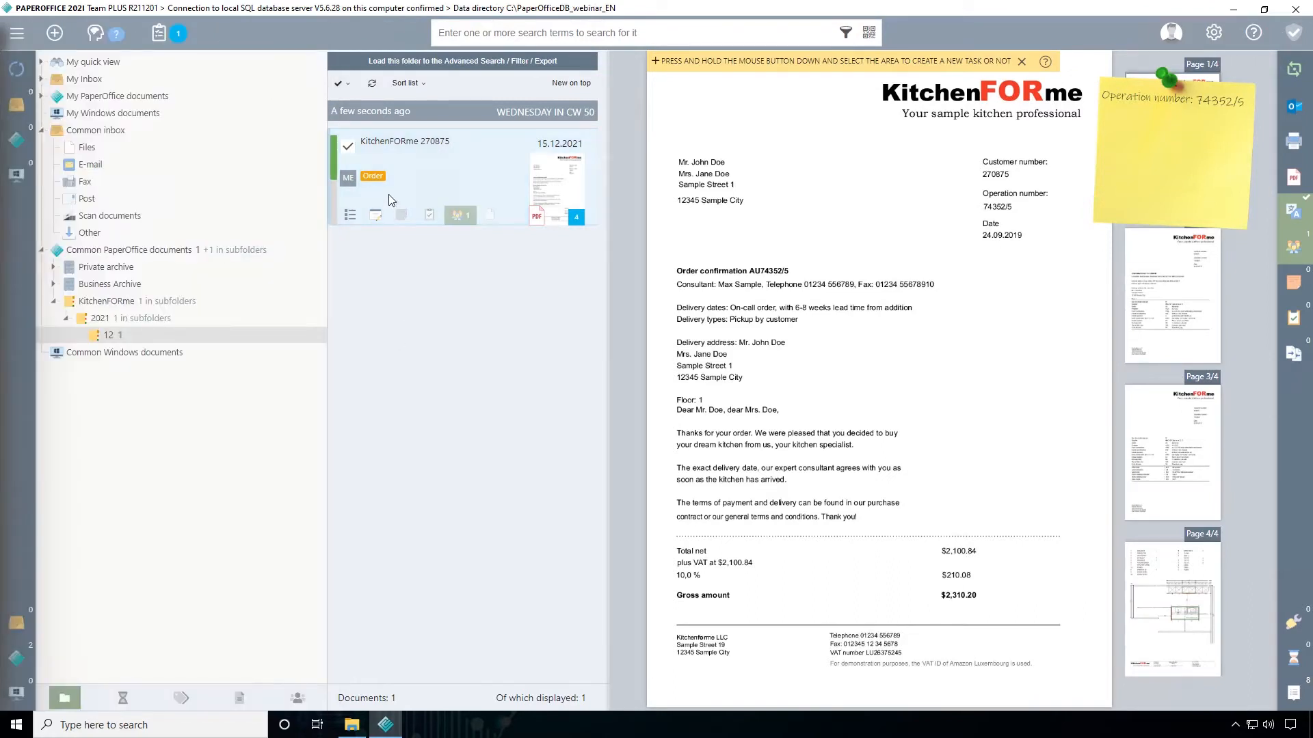
click(337, 159)
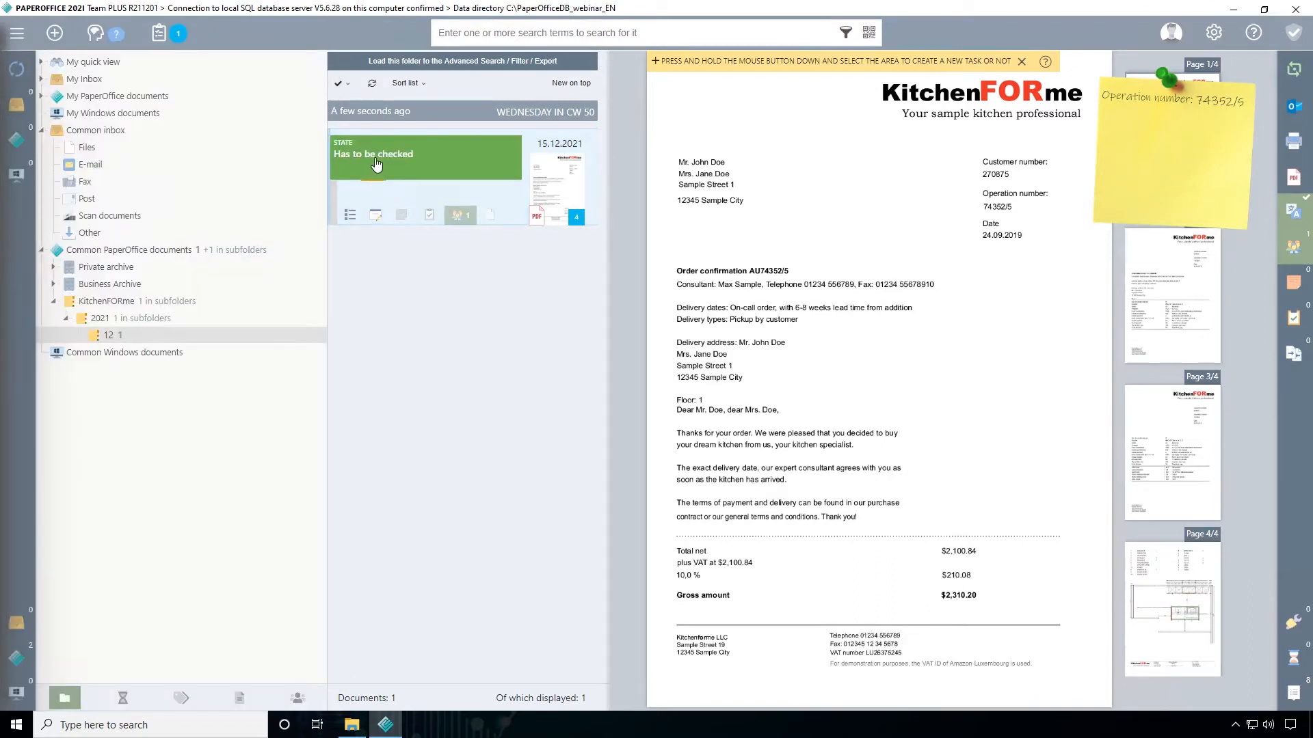
mouse_move(335, 167)
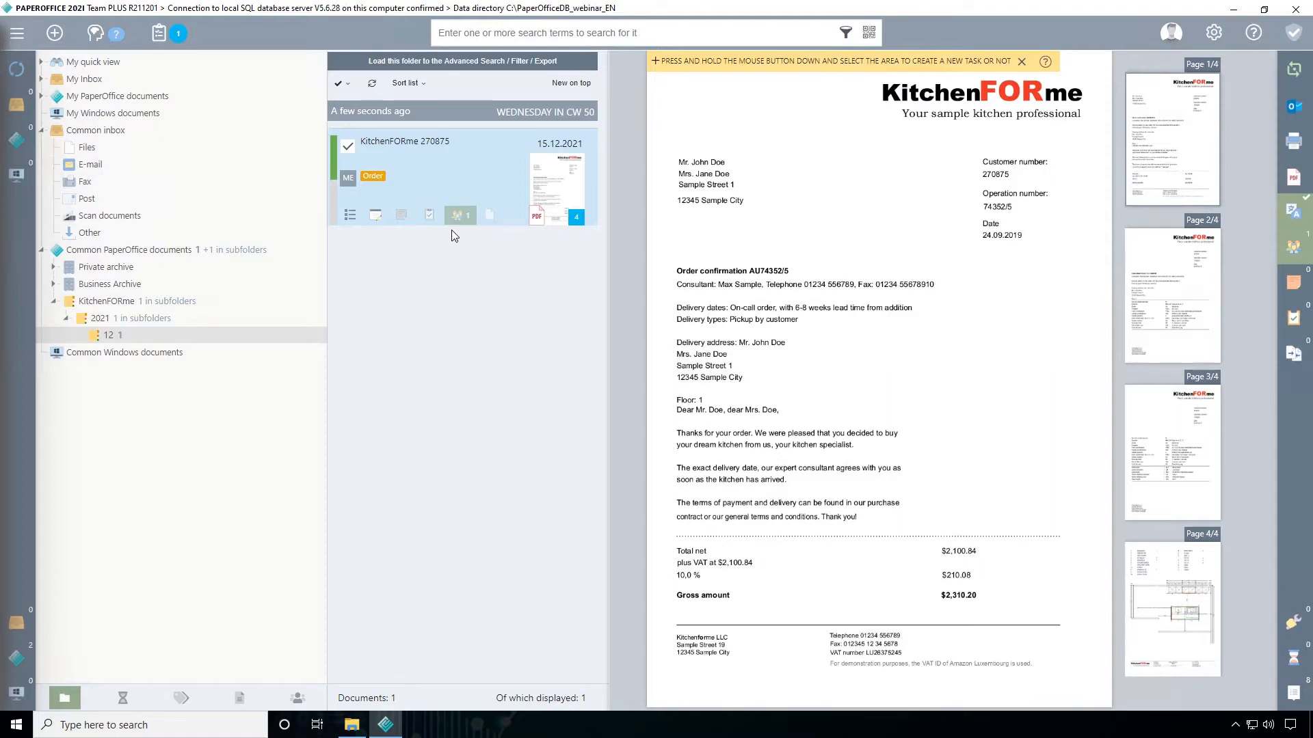
Create a folder named Scanner on the Windows desktop and open it beside the KücheFORme folder window
click(1233, 9)
right_click(216, 372)
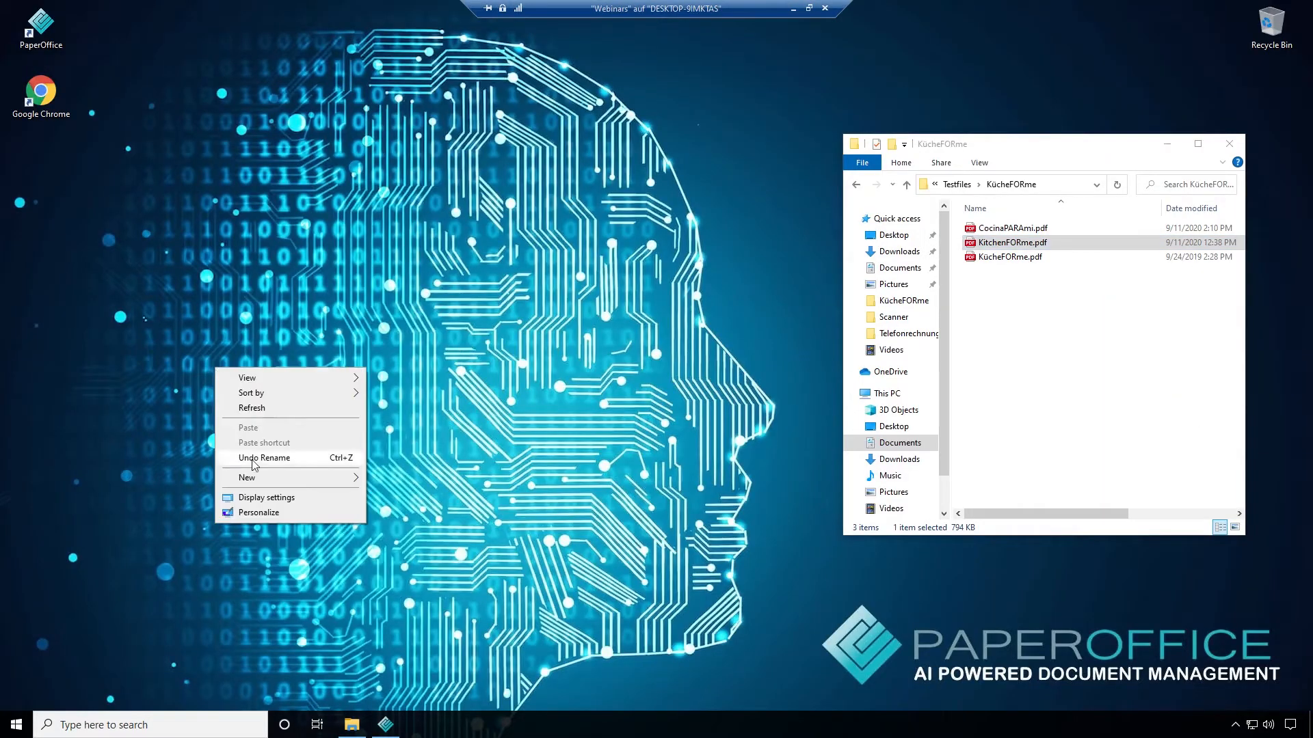
mouse_move(342, 477)
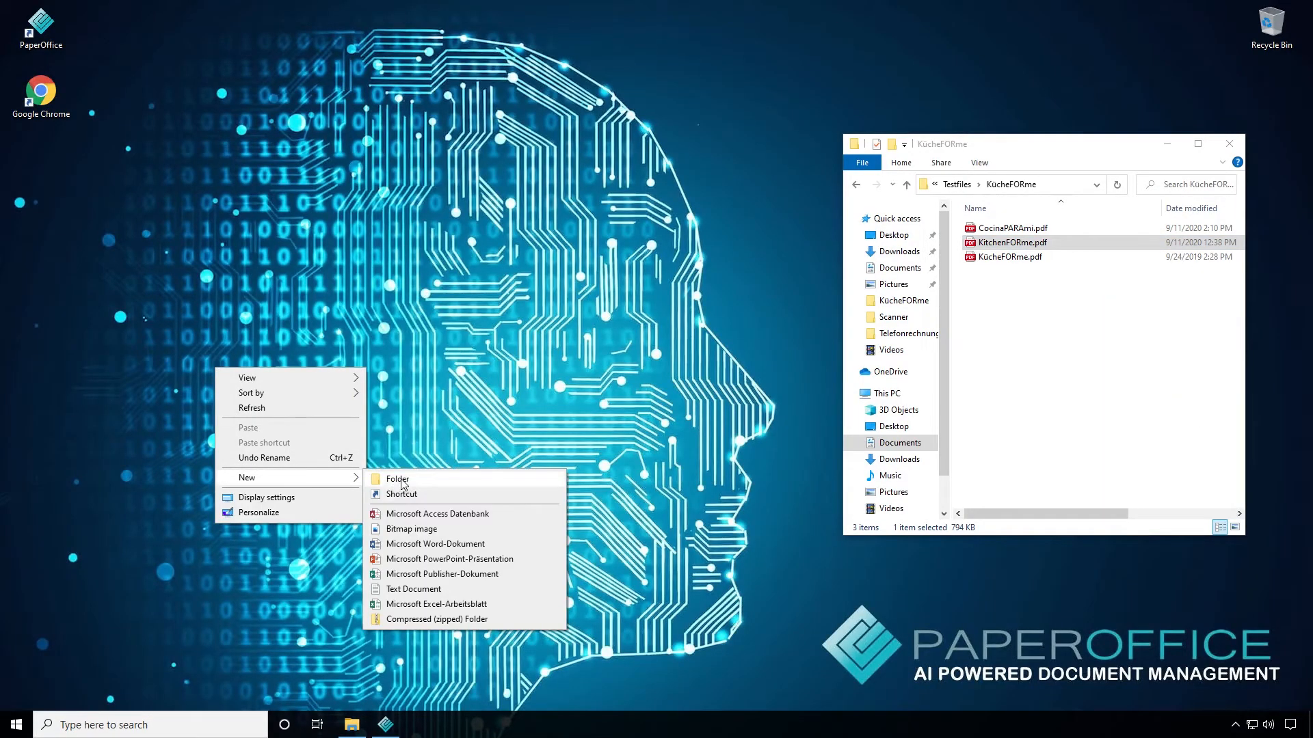
click(402, 479)
text(Scanner)
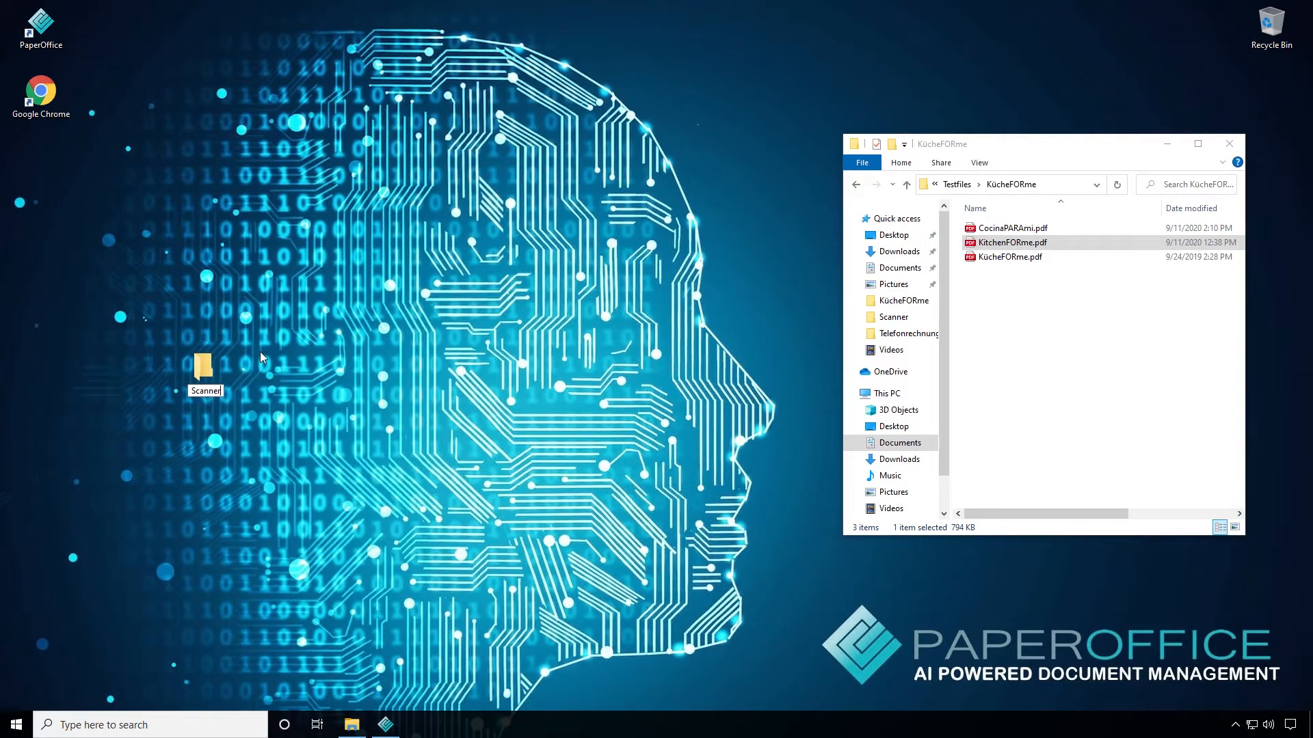
key(Return)
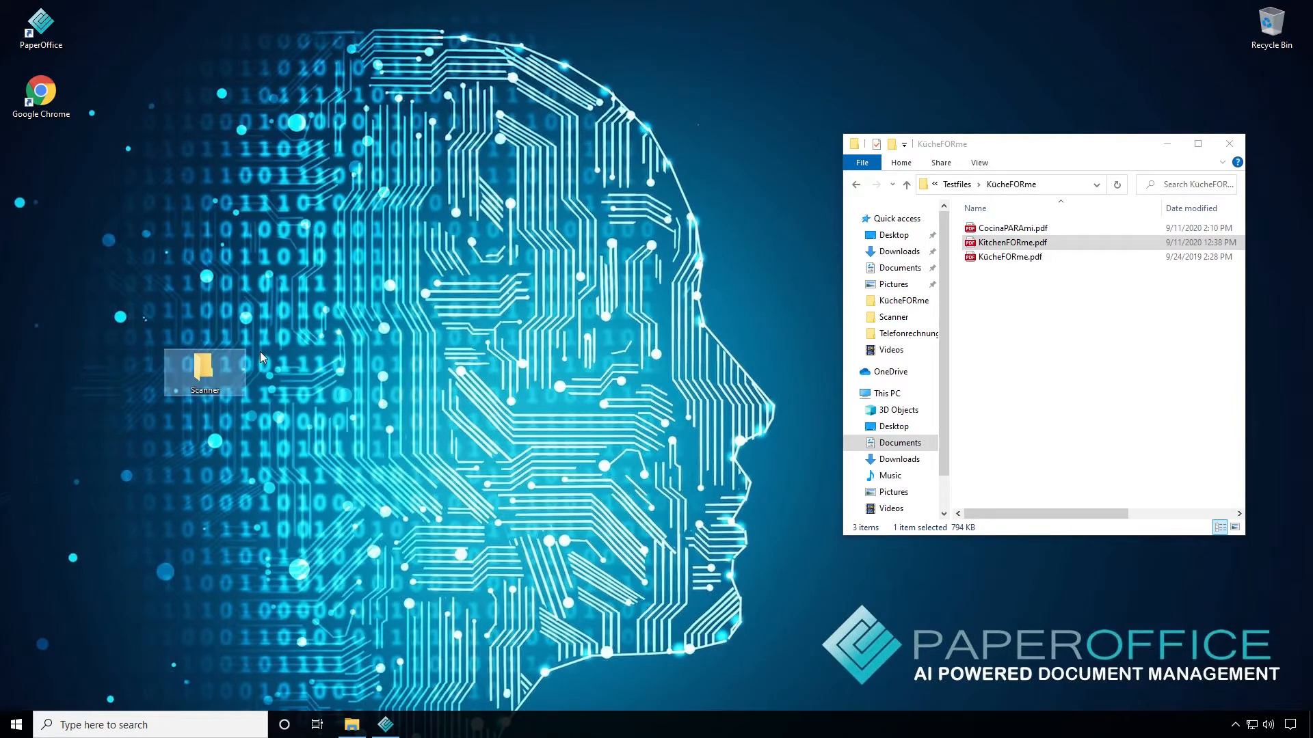
double_click(197, 370)
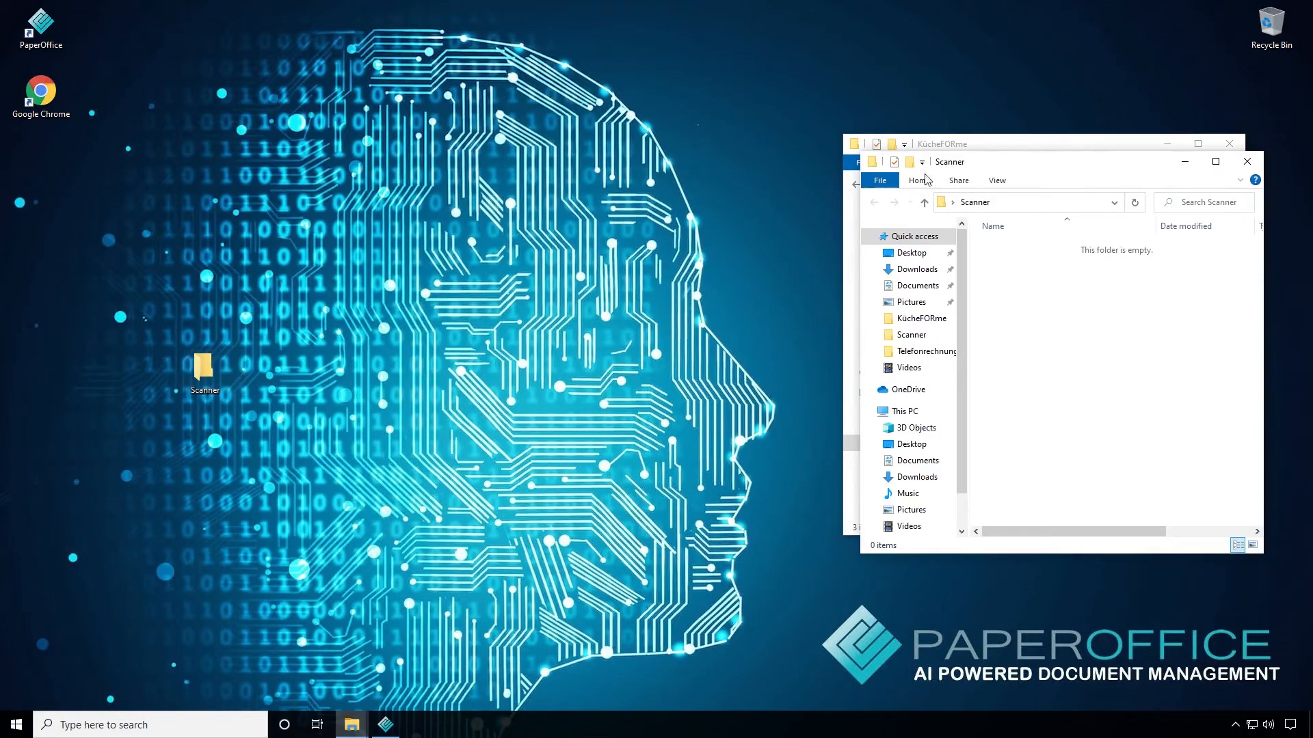
drag(1000, 145, 374, 121)
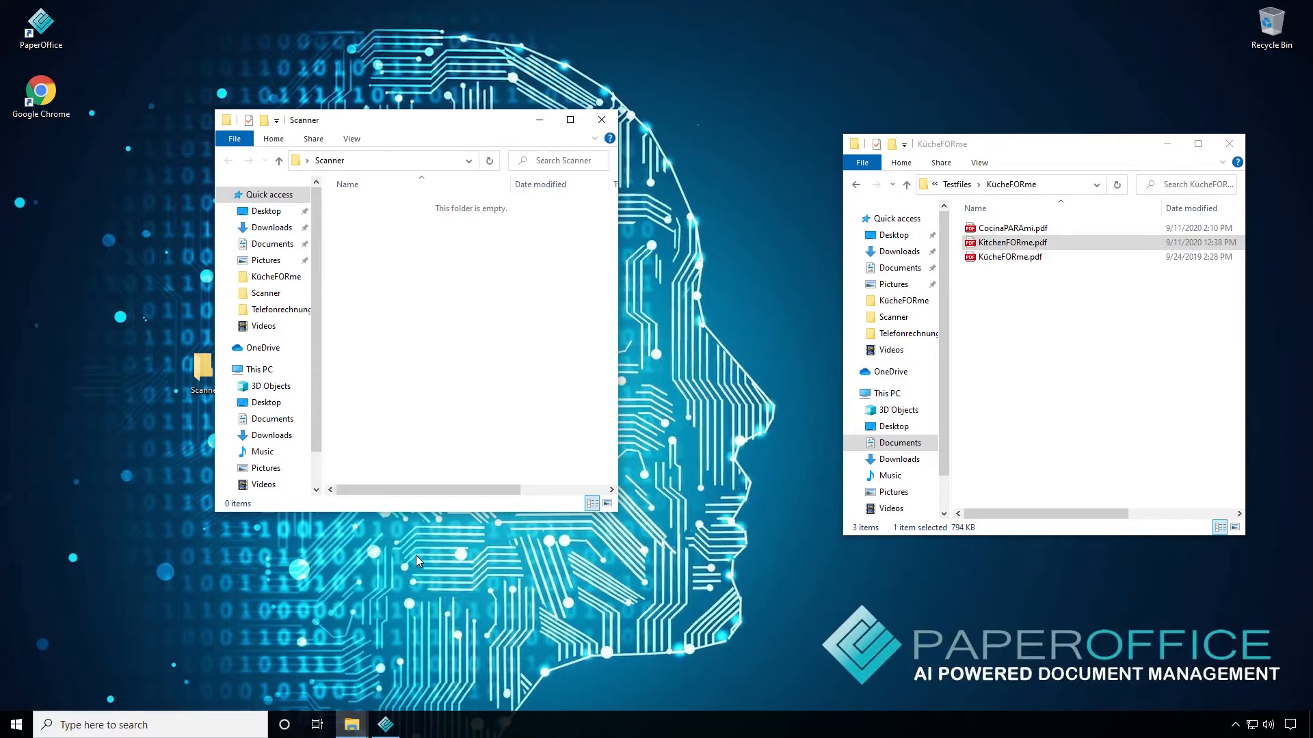
Switch back to PaperOffice and start a new monitoring of type ExplorerConnect - Directory monitoring in the automation and monitoring settings
click(385, 724)
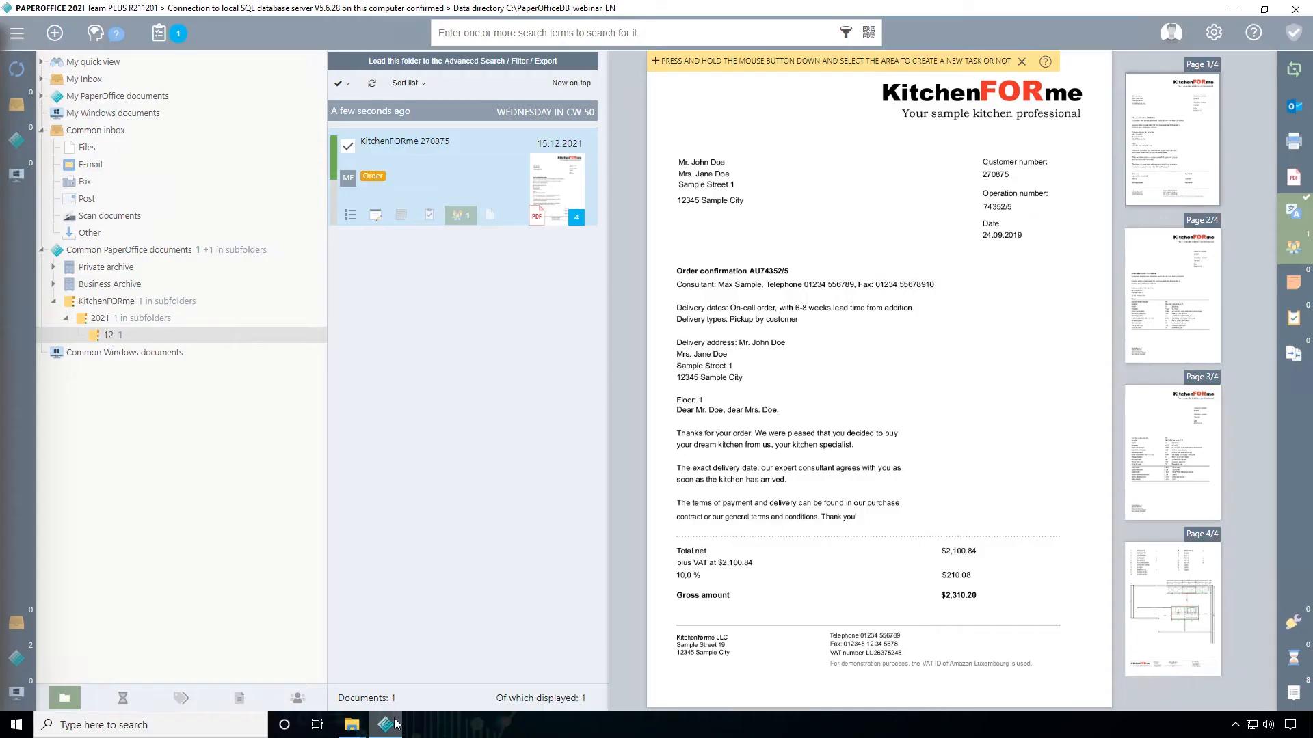
click(1212, 34)
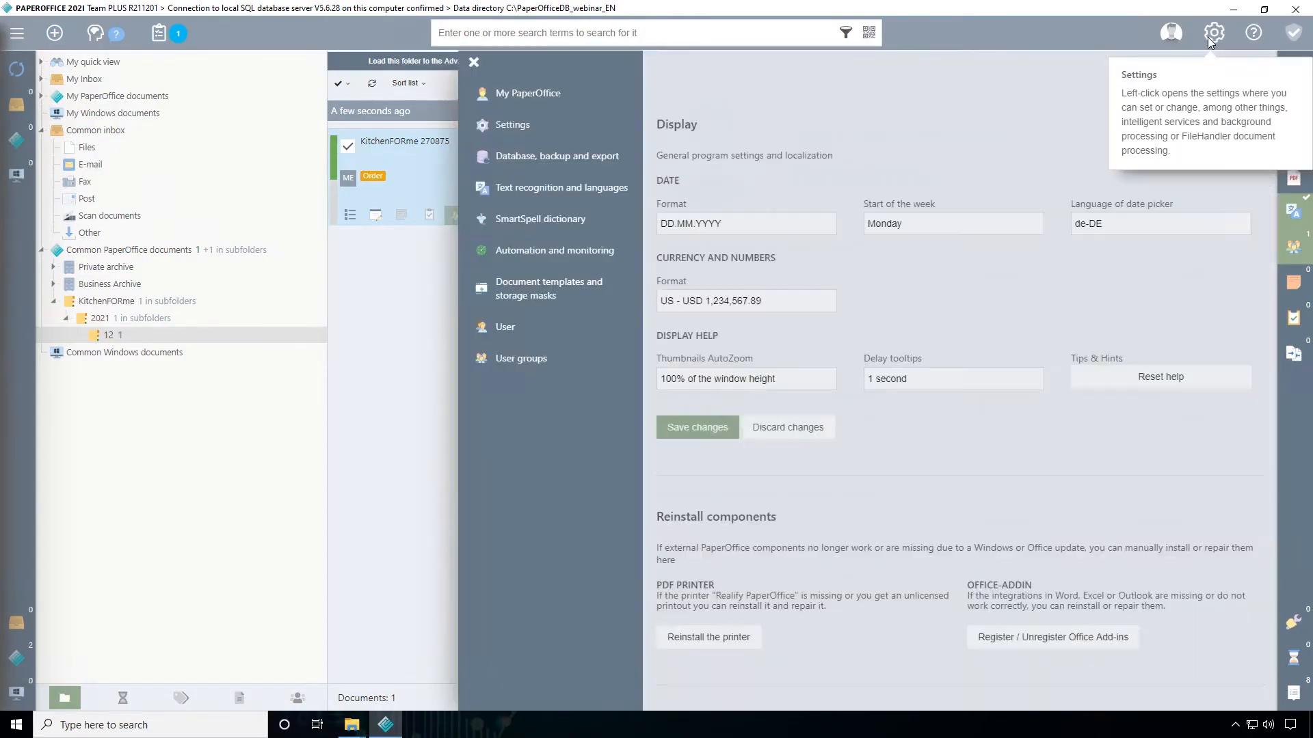
click(543, 253)
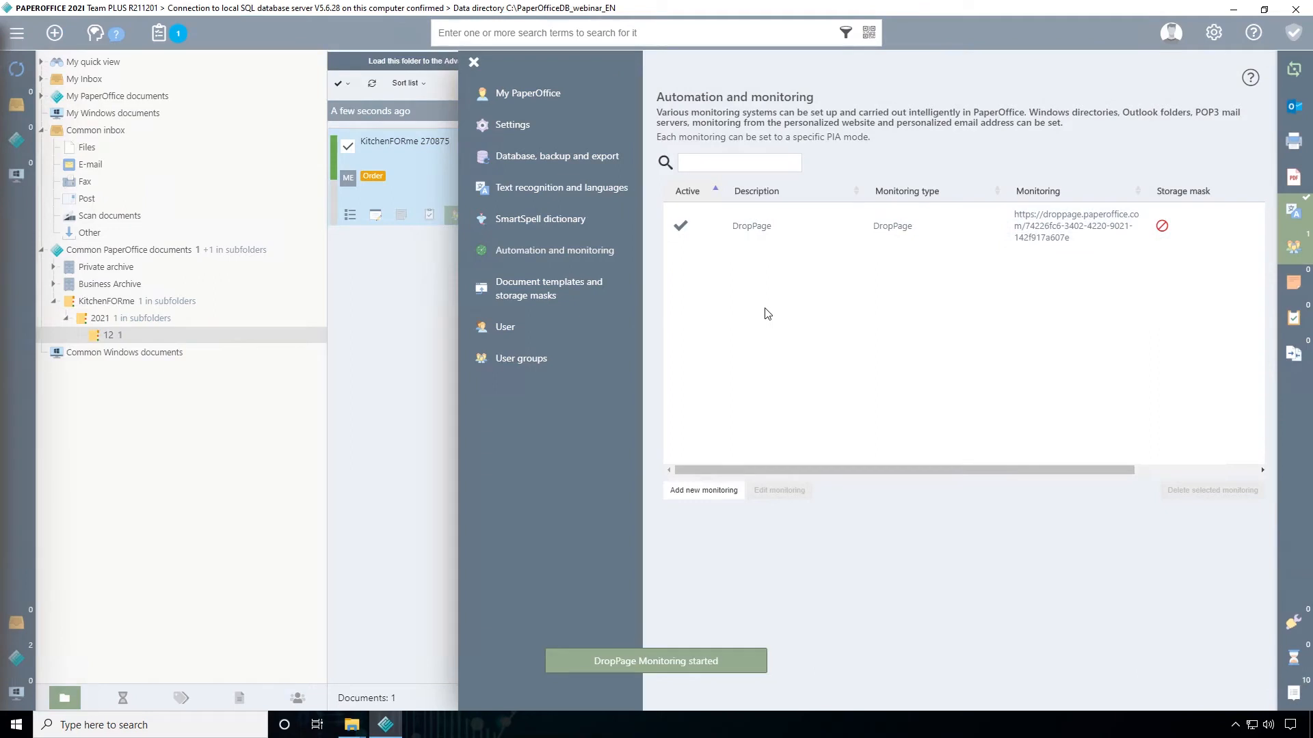
click(723, 495)
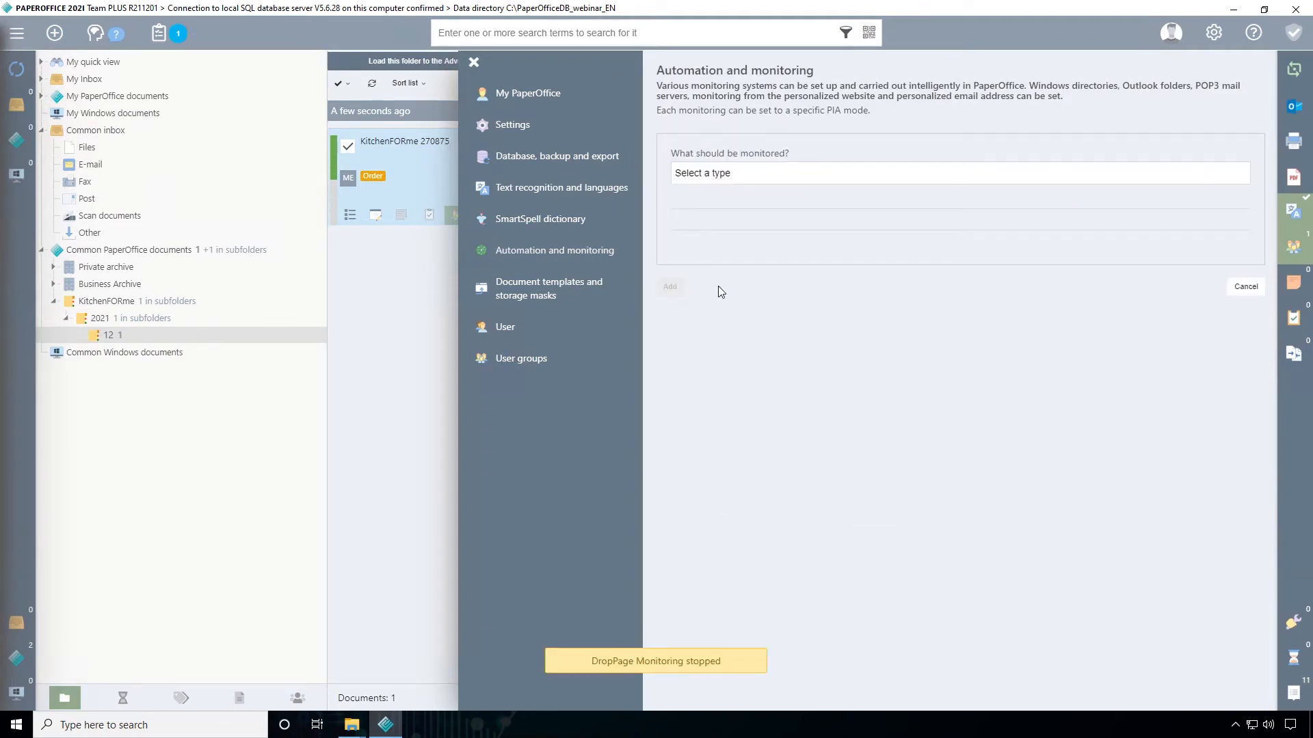
click(718, 174)
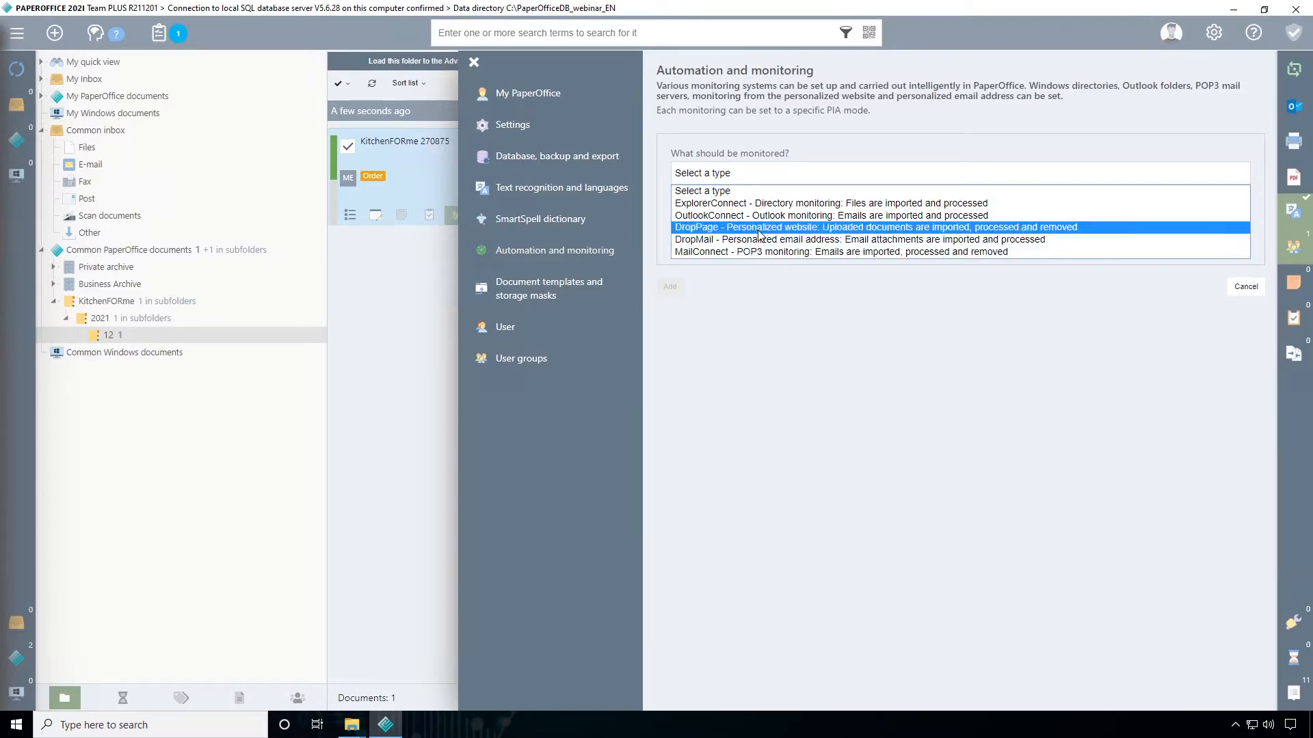
click(801, 204)
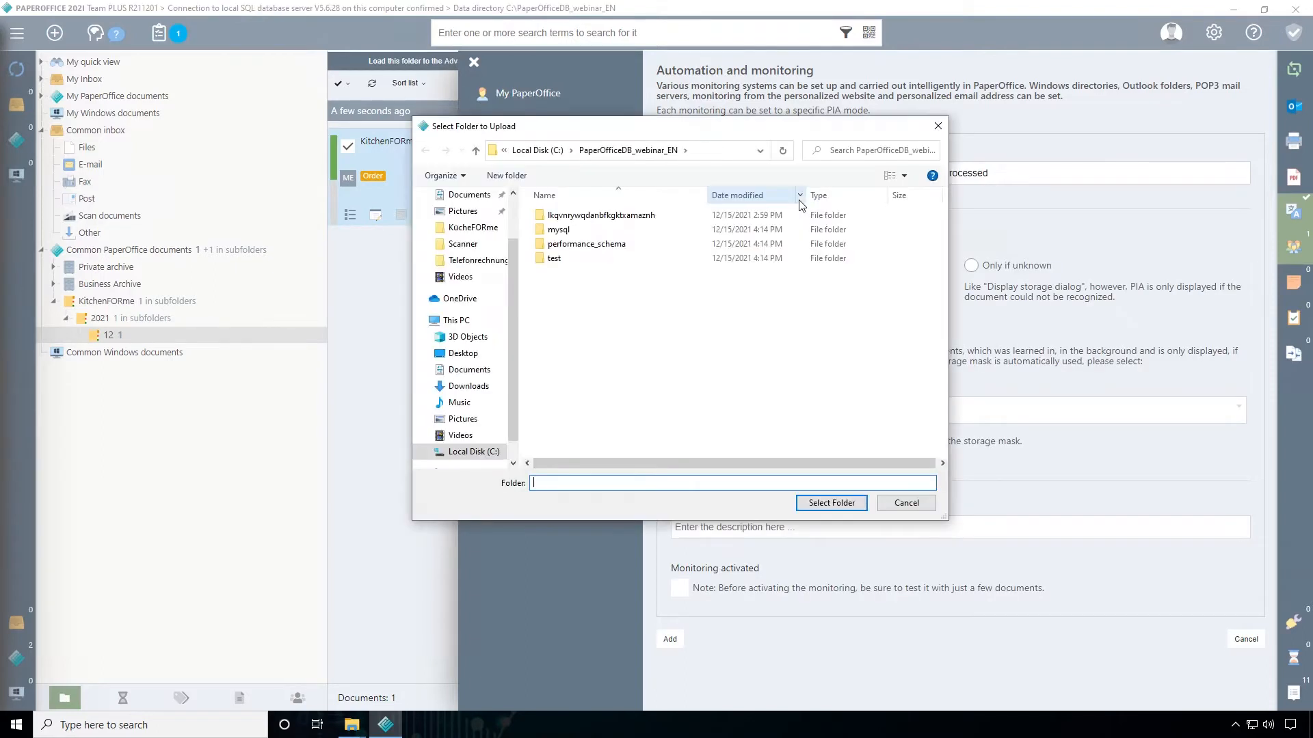
Select the Scanner folder on the desktop as the folder for file monitoring
scroll(482, 270, up, 2)
click(462, 221)
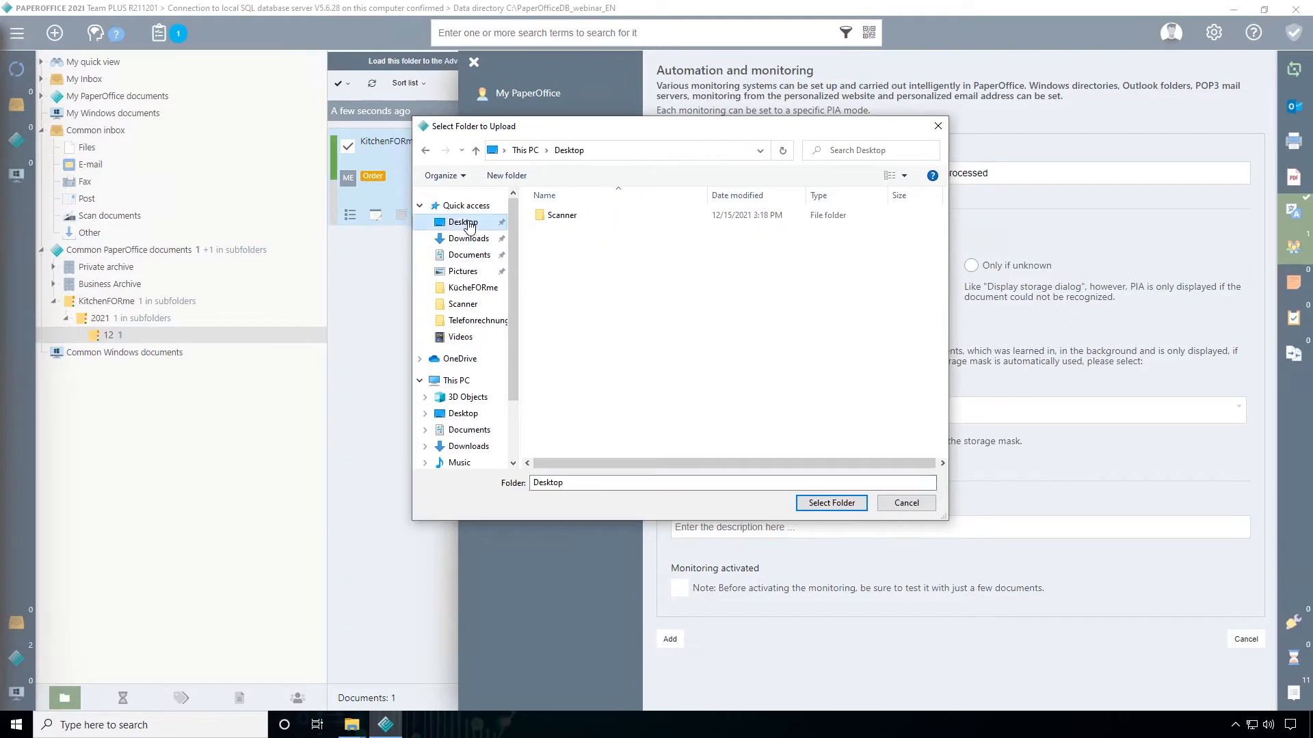
click(563, 216)
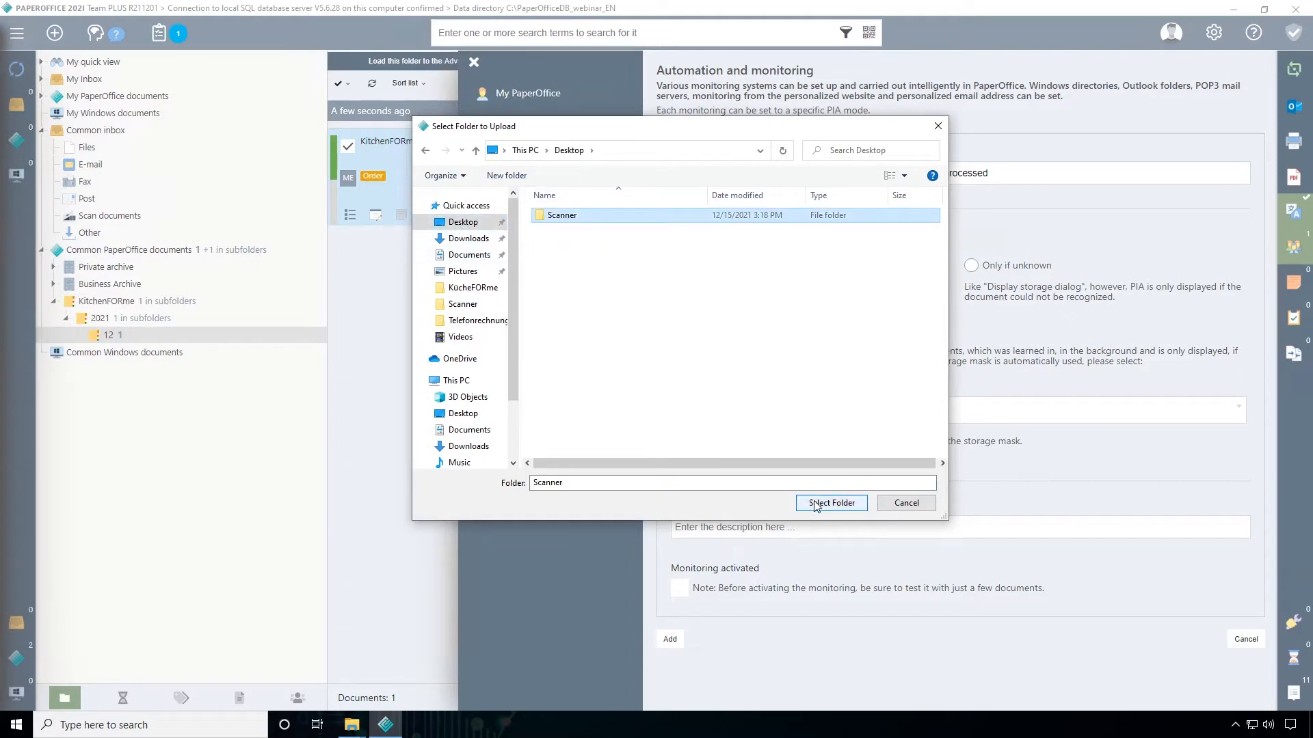
click(862, 502)
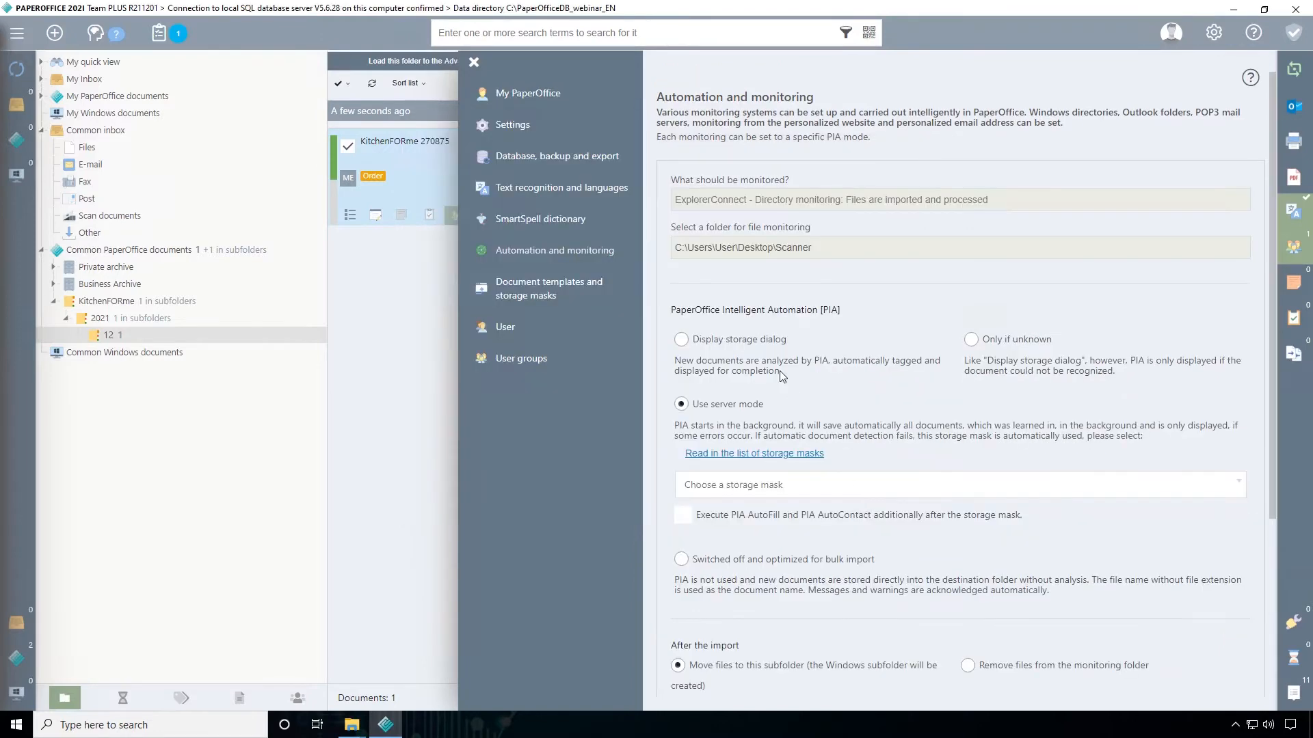
Set PIA to Switched off and optimized for bulk import, with Scan documents in the Common inbox as the destination folder
scroll(786, 359, down, 3)
scroll(792, 347, up, 1)
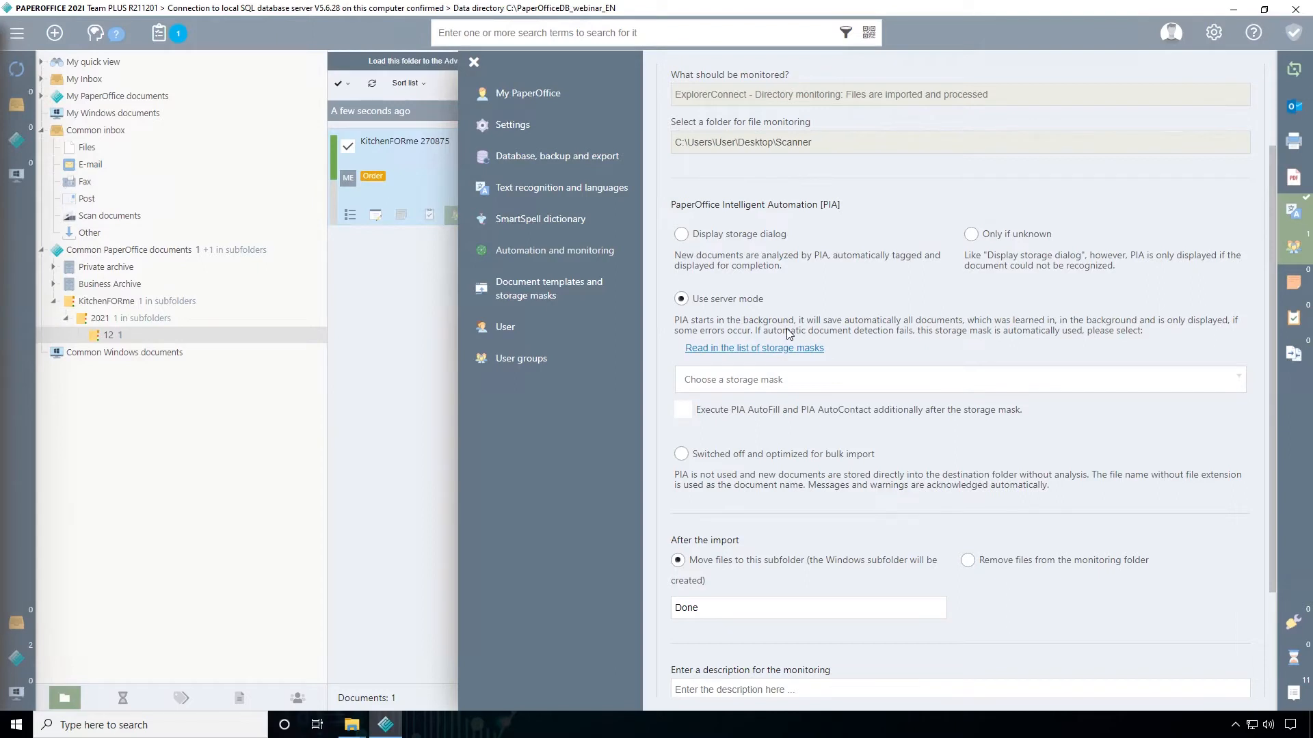
scroll(790, 333, down, 3)
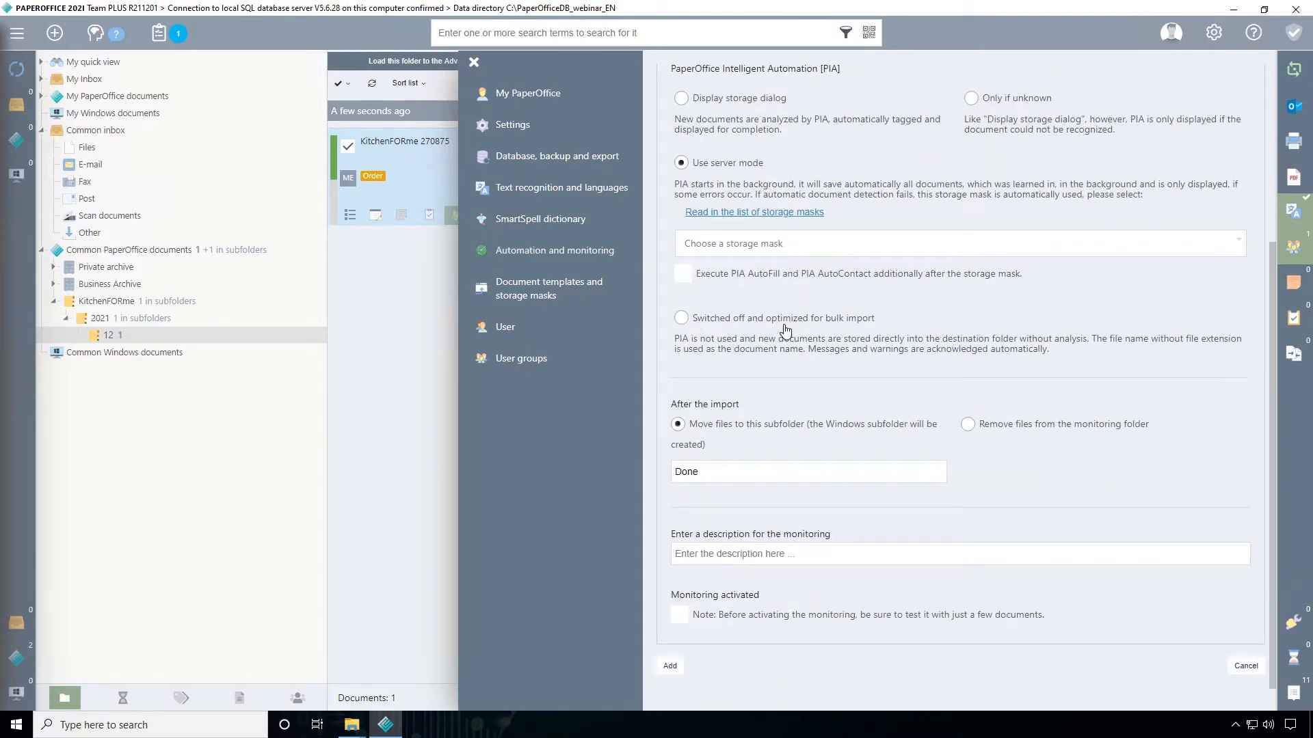
click(683, 320)
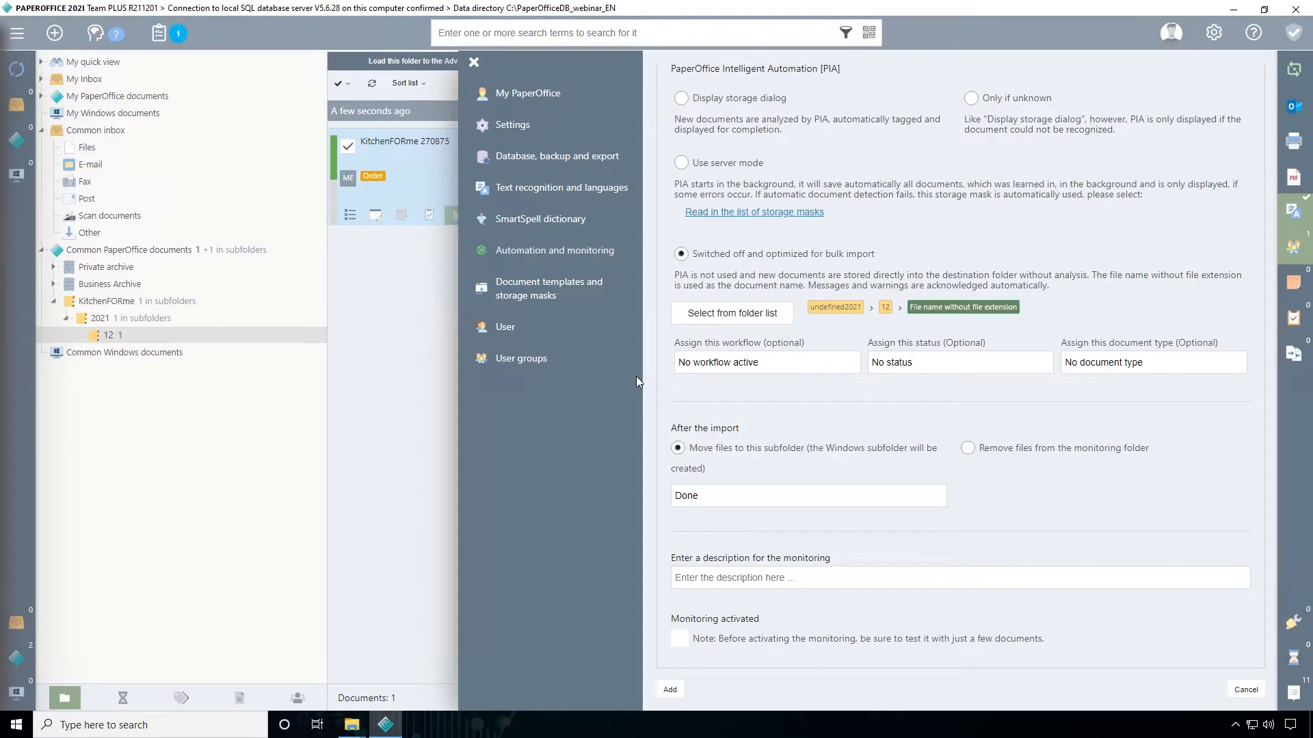
click(711, 324)
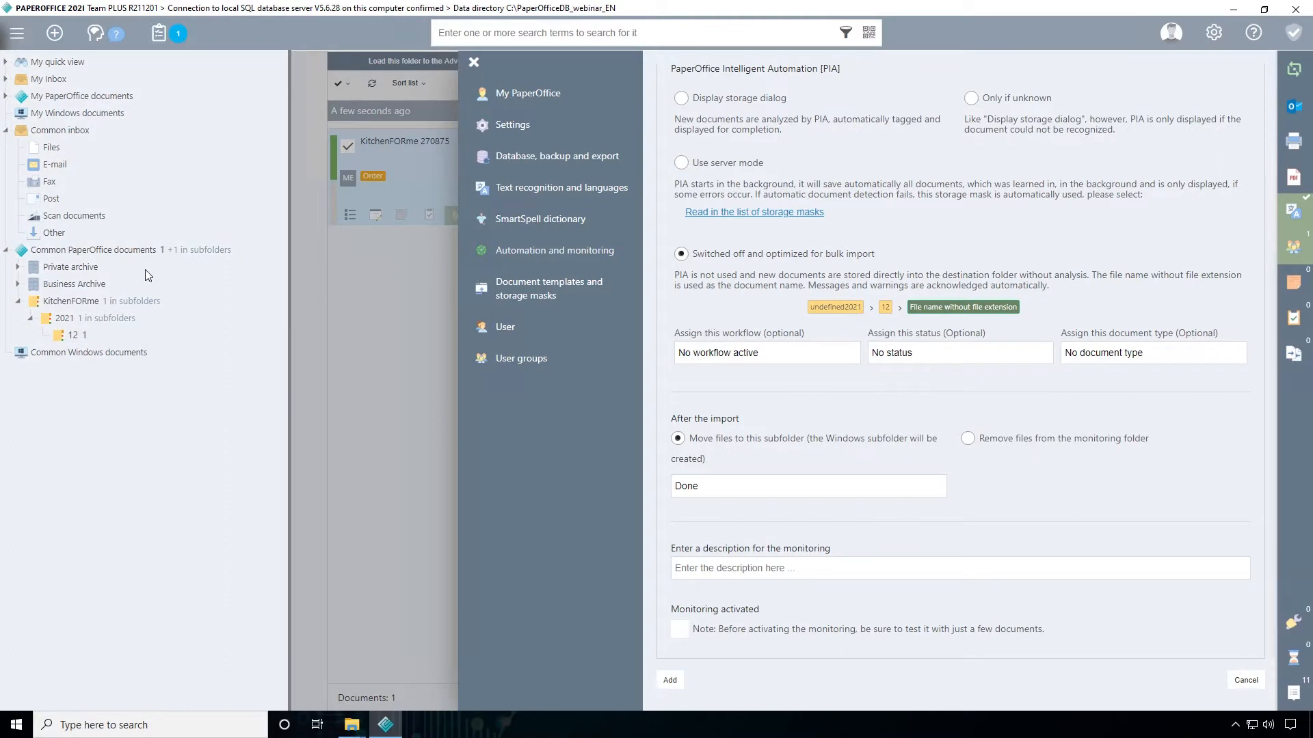
click(56, 218)
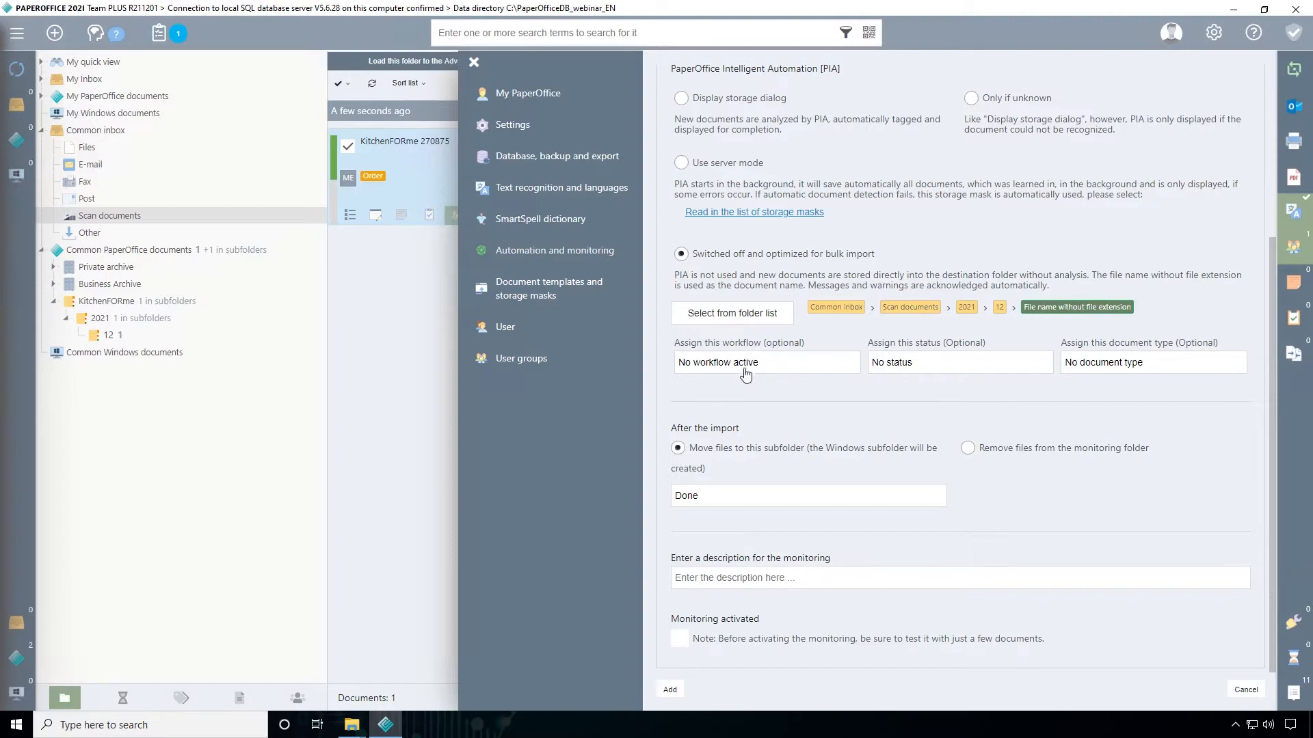
Assign the status Has to be checked to imported documents and have the files moved to the subfolder Done after import
click(931, 363)
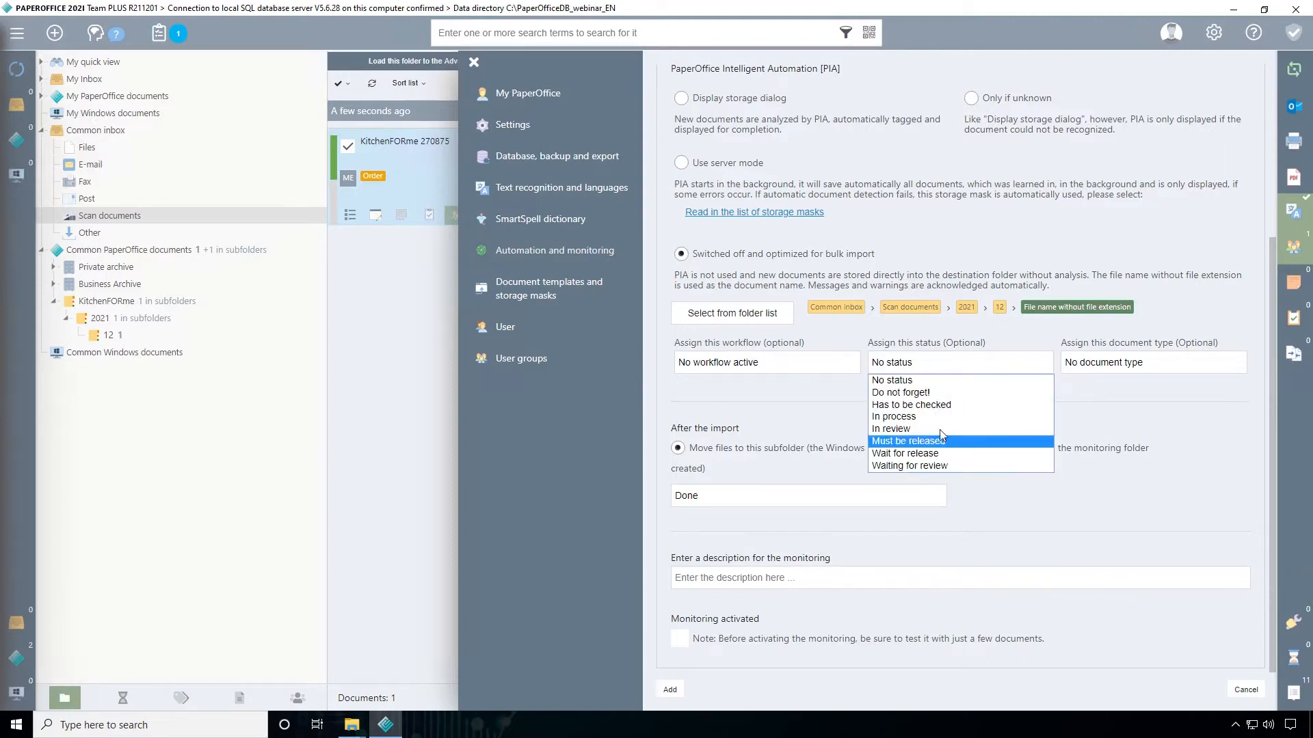
click(913, 404)
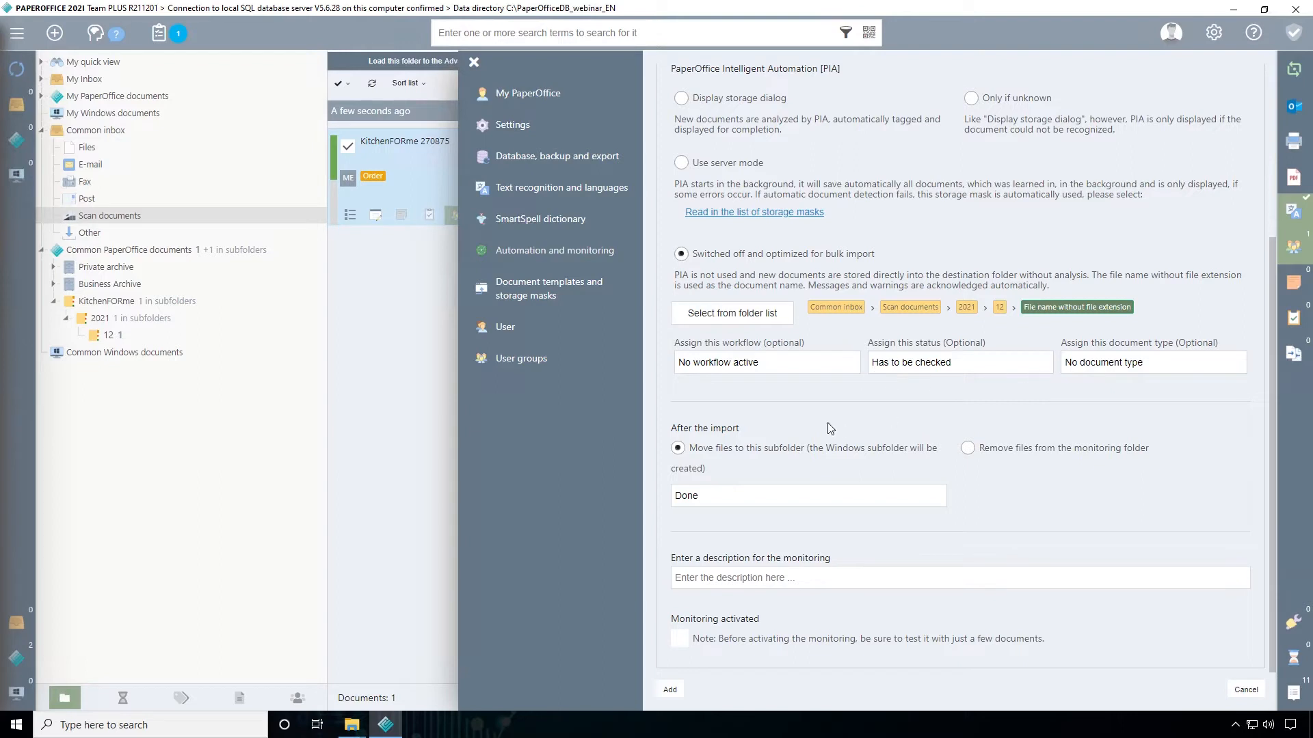
scroll(832, 424, down, 1)
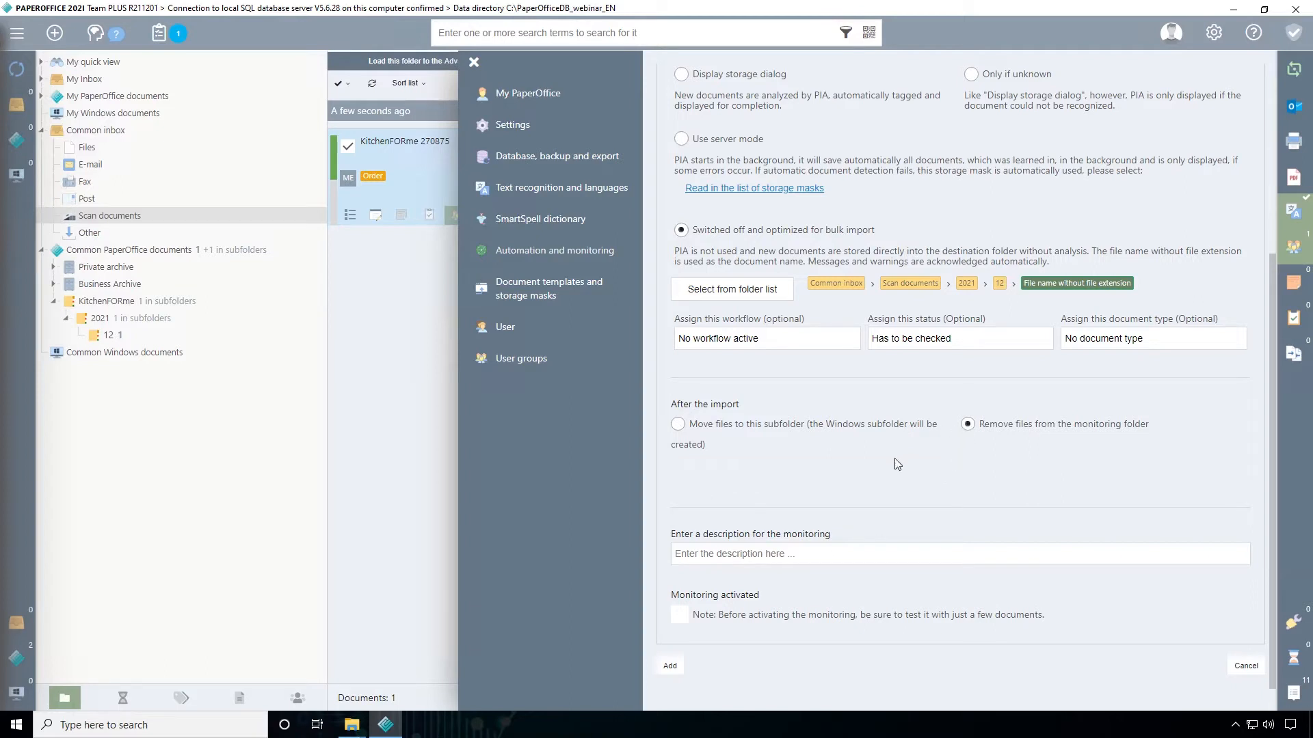
click(678, 424)
drag(700, 472, 665, 472)
click(705, 472)
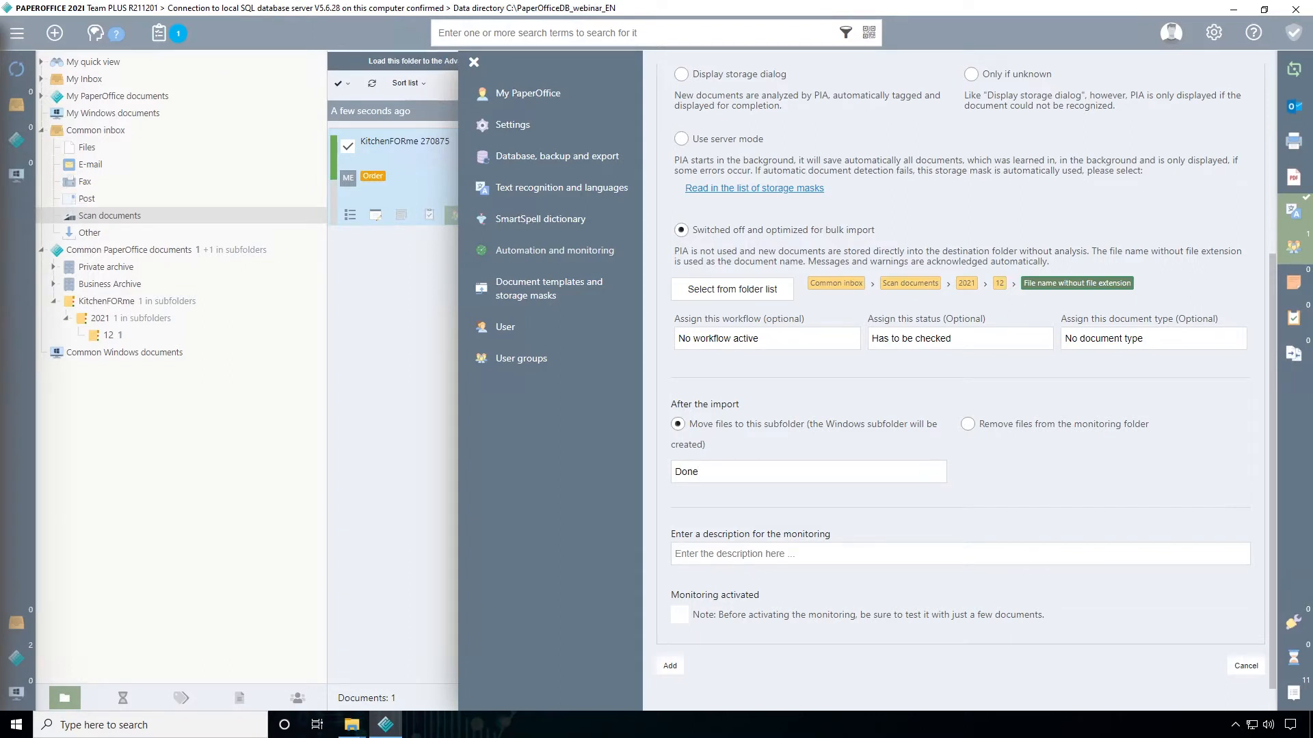
Describe the monitoring as Scanner, add it as an activated monitoring, and close the settings
text(Scanner)
click(673, 667)
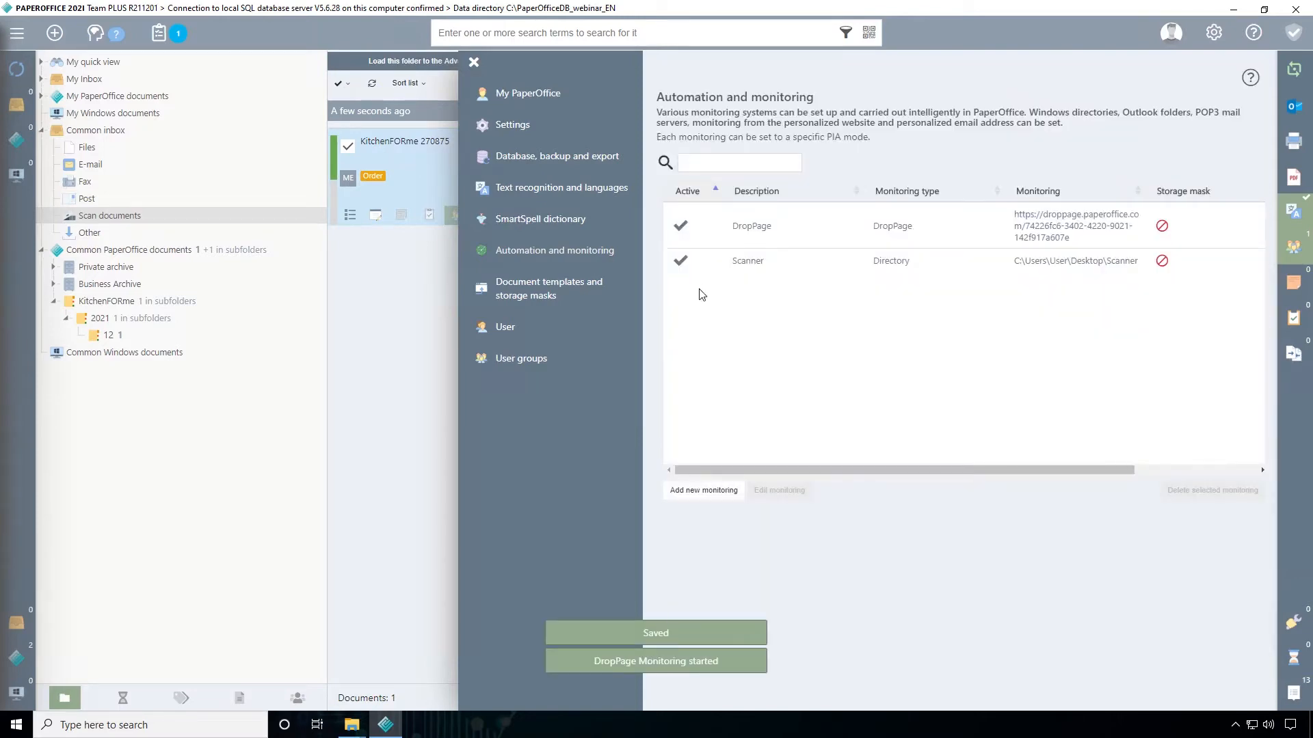
click(473, 63)
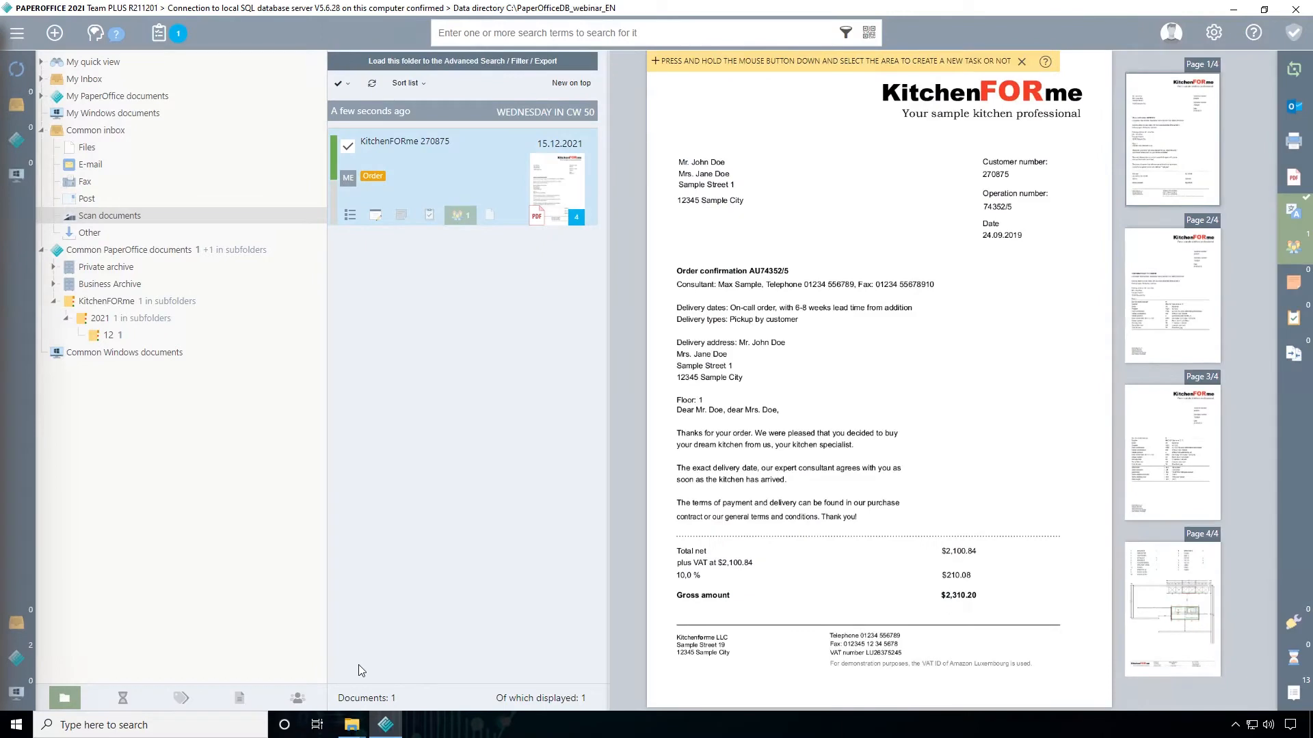
Switch to File Explorer and copy Phone Bill.pdf from the Testfiles subfolder Telefonrechnung into the monitored Scanner folder
click(385, 724)
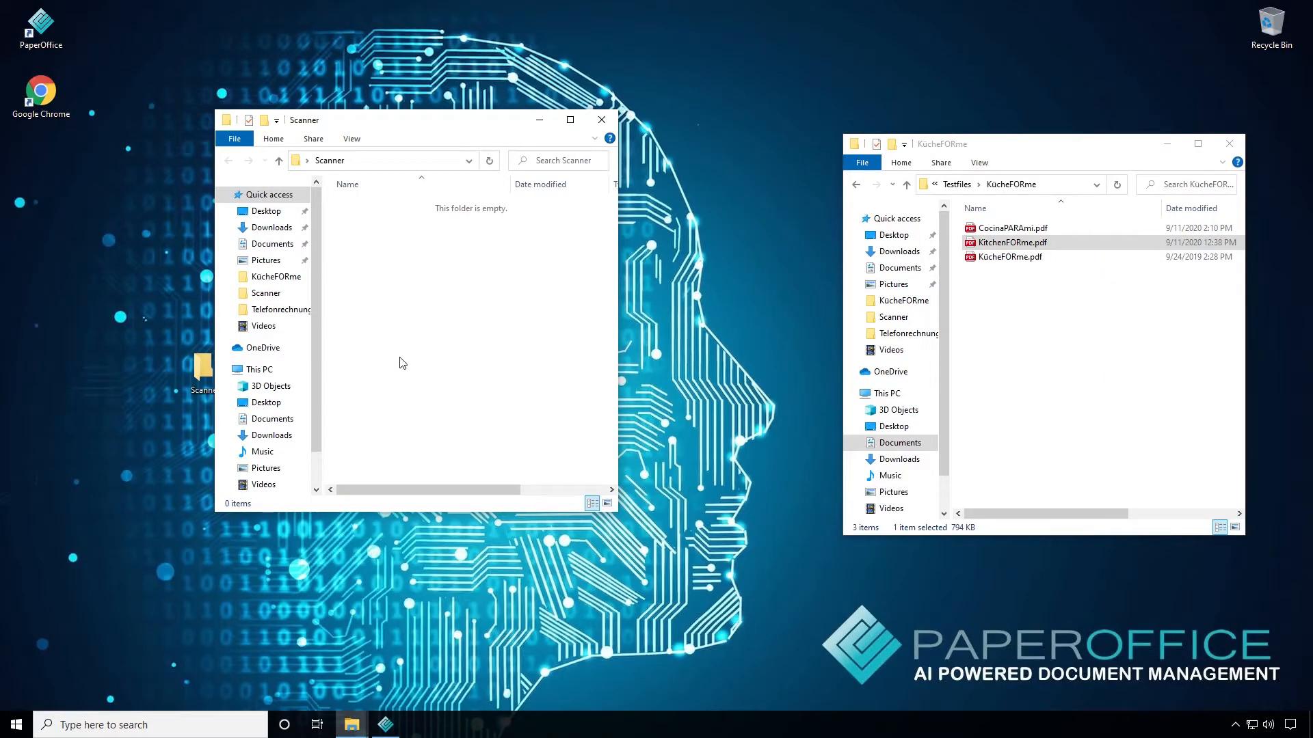
click(906, 185)
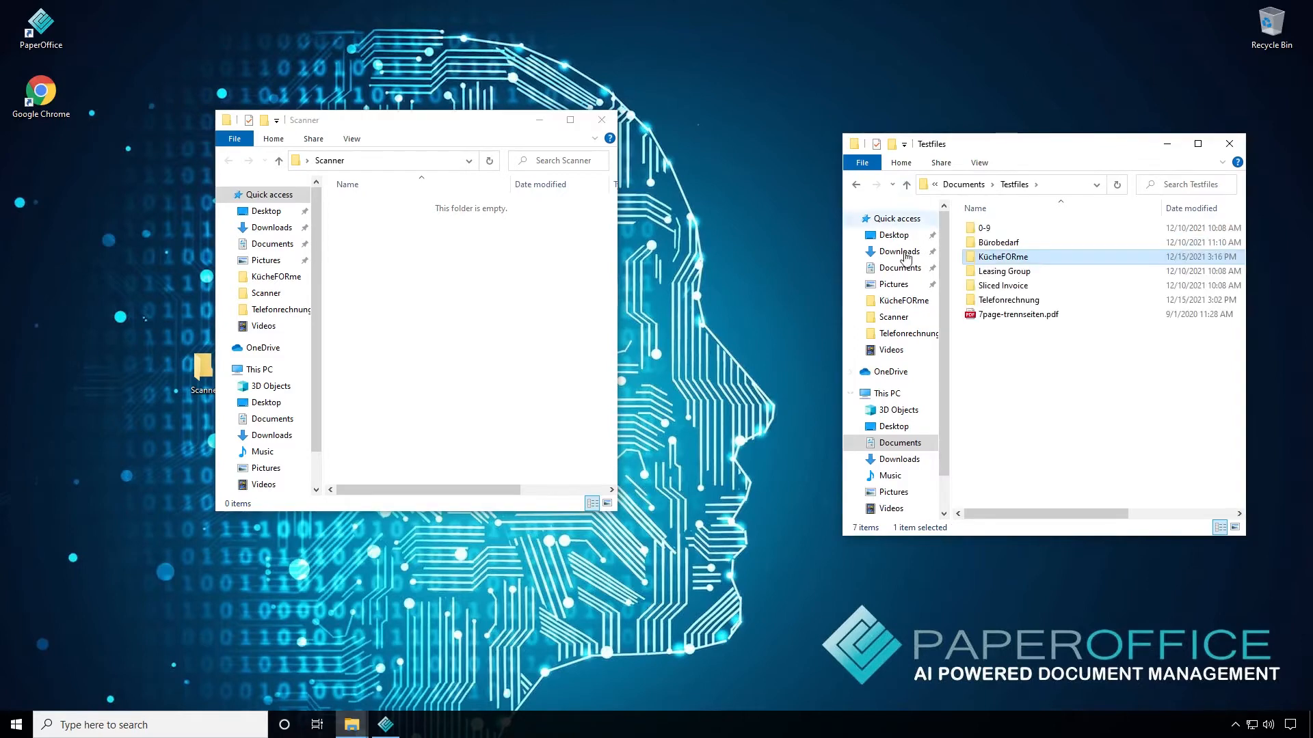
double_click(1003, 300)
click(998, 233)
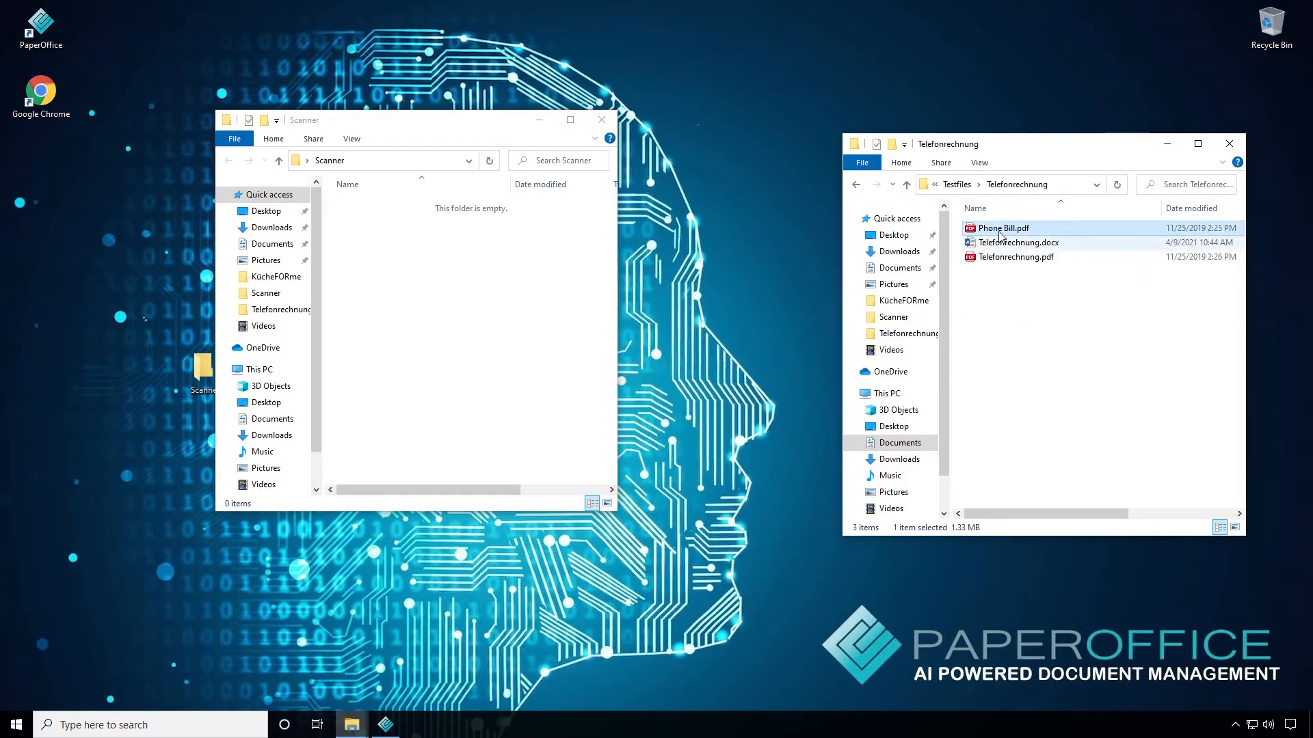
drag(999, 232, 414, 305)
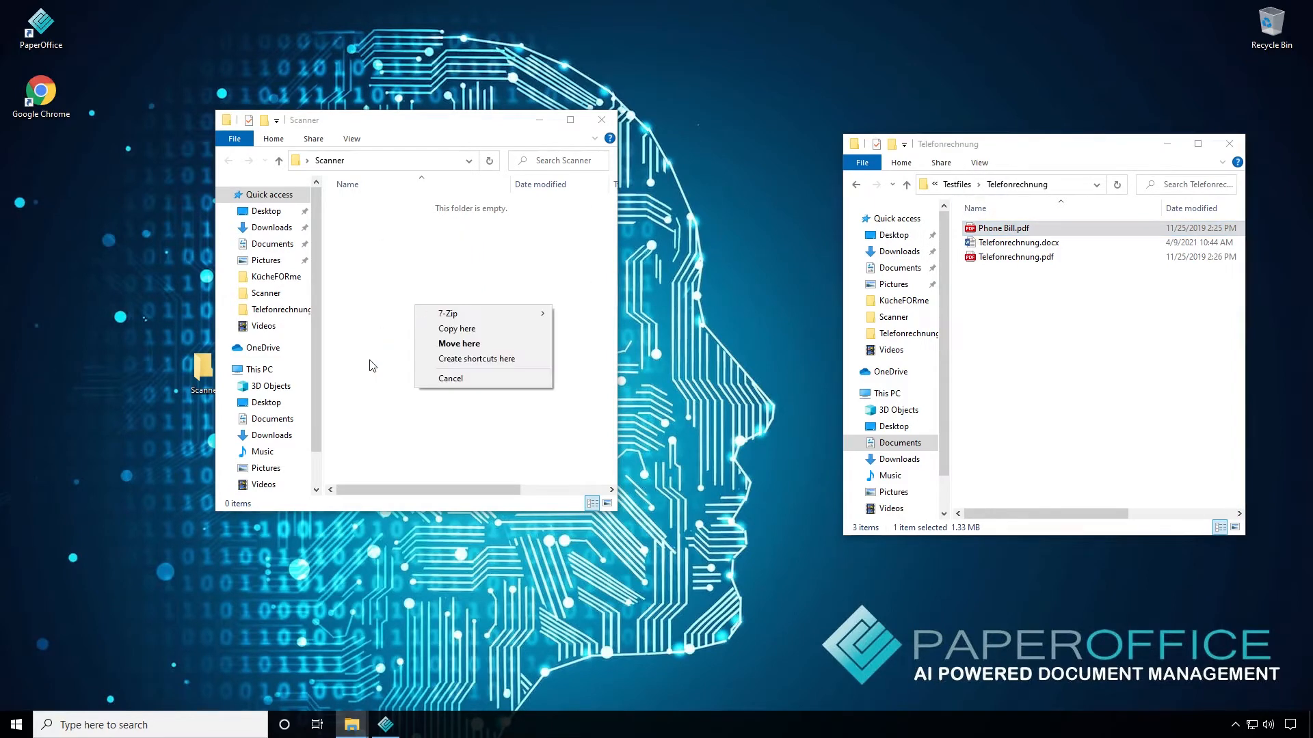
click(456, 329)
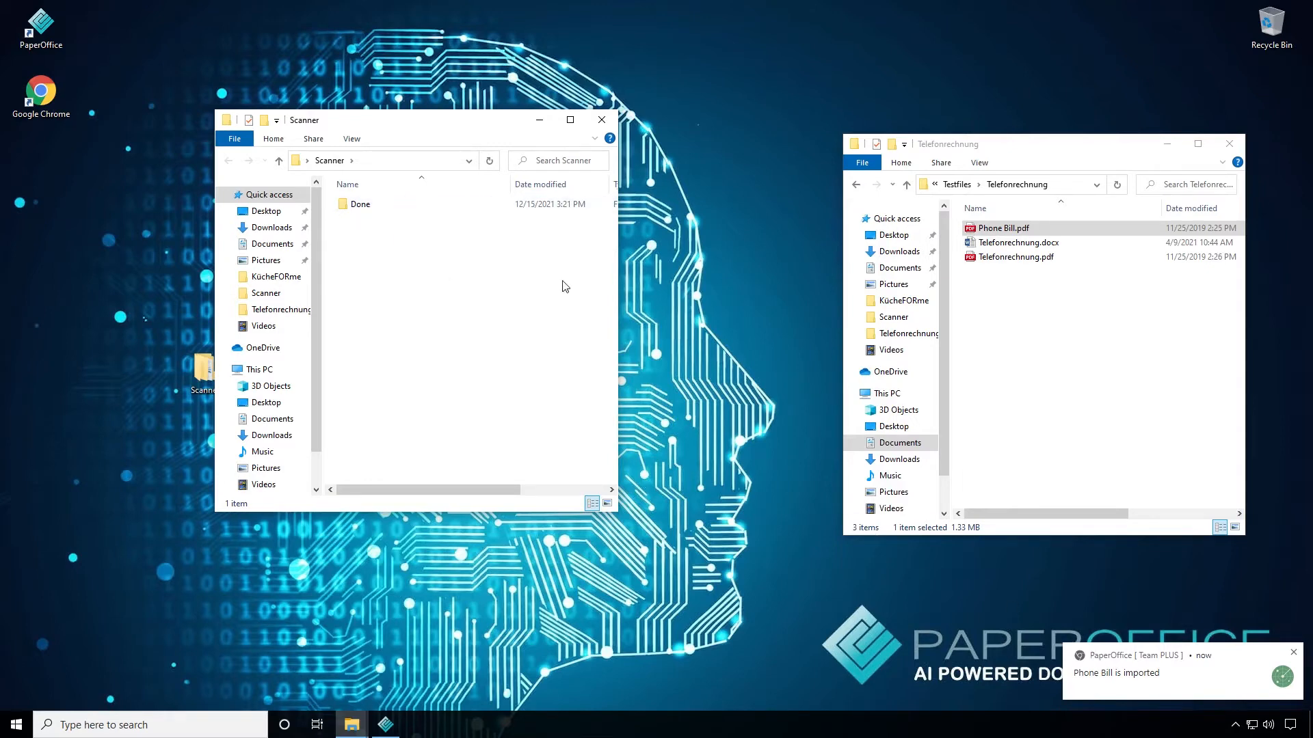
Check the Done subfolder of Scanner, then switch to PaperOffice and view the imported Phone Bill in the Common inbox's Scan documents
double_click(368, 206)
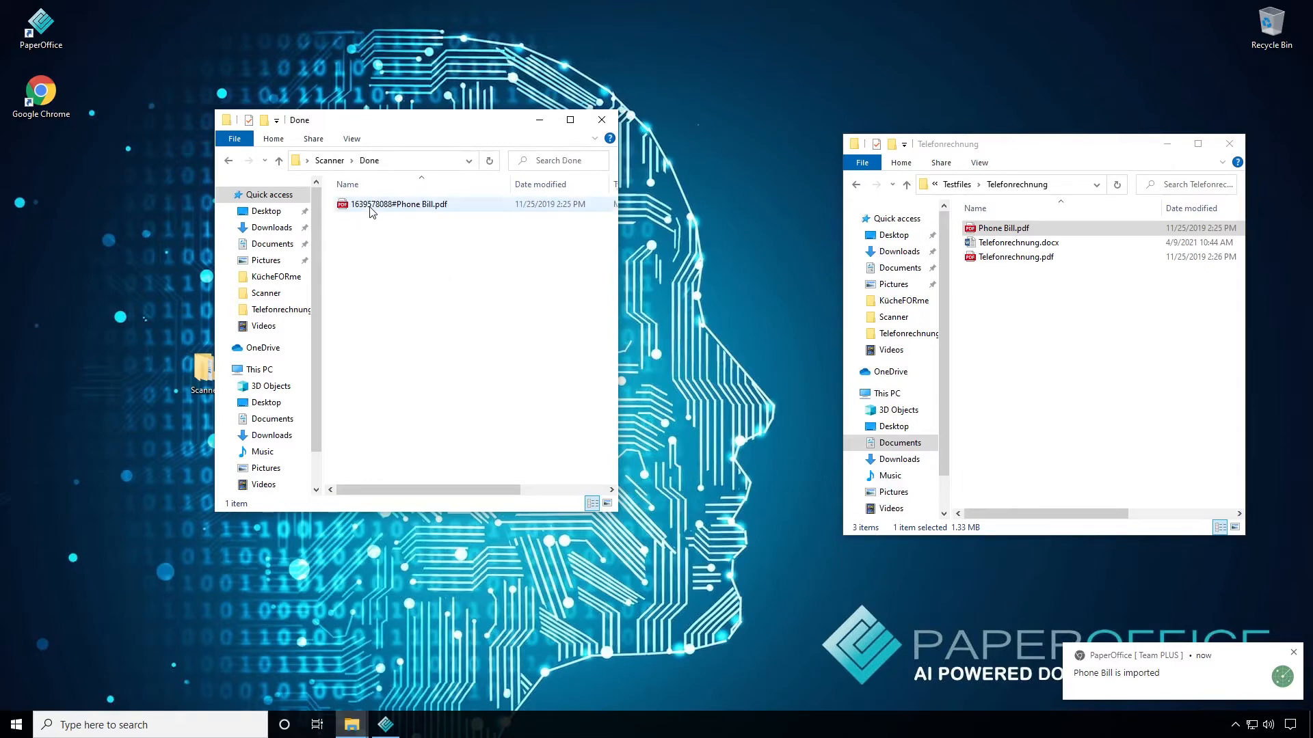
click(280, 161)
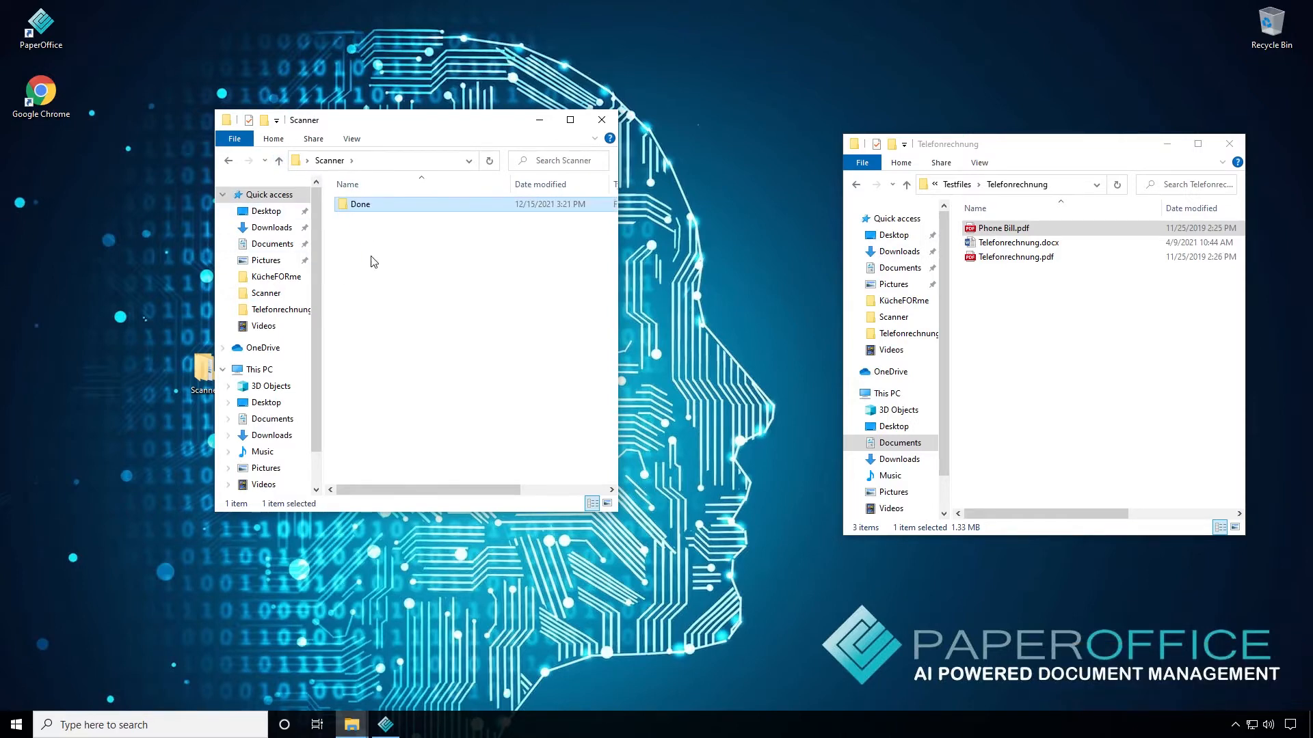
click(387, 725)
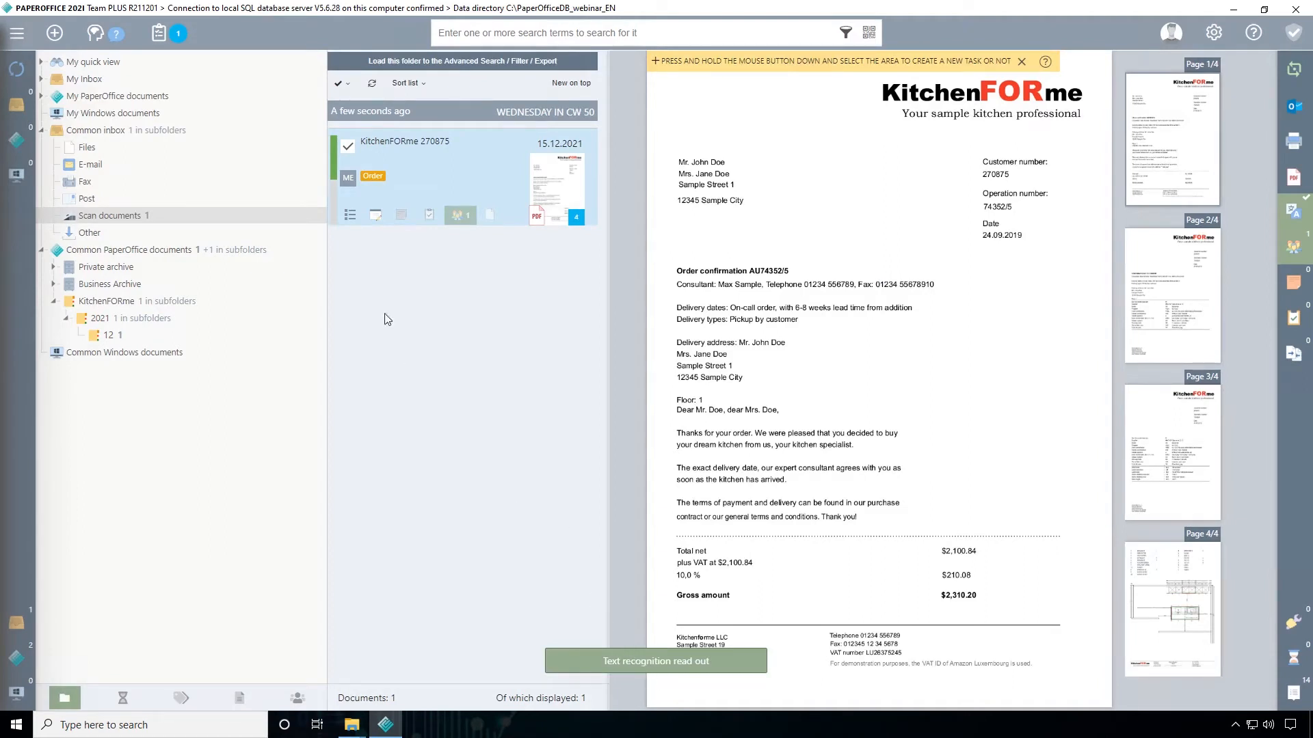
click(120, 217)
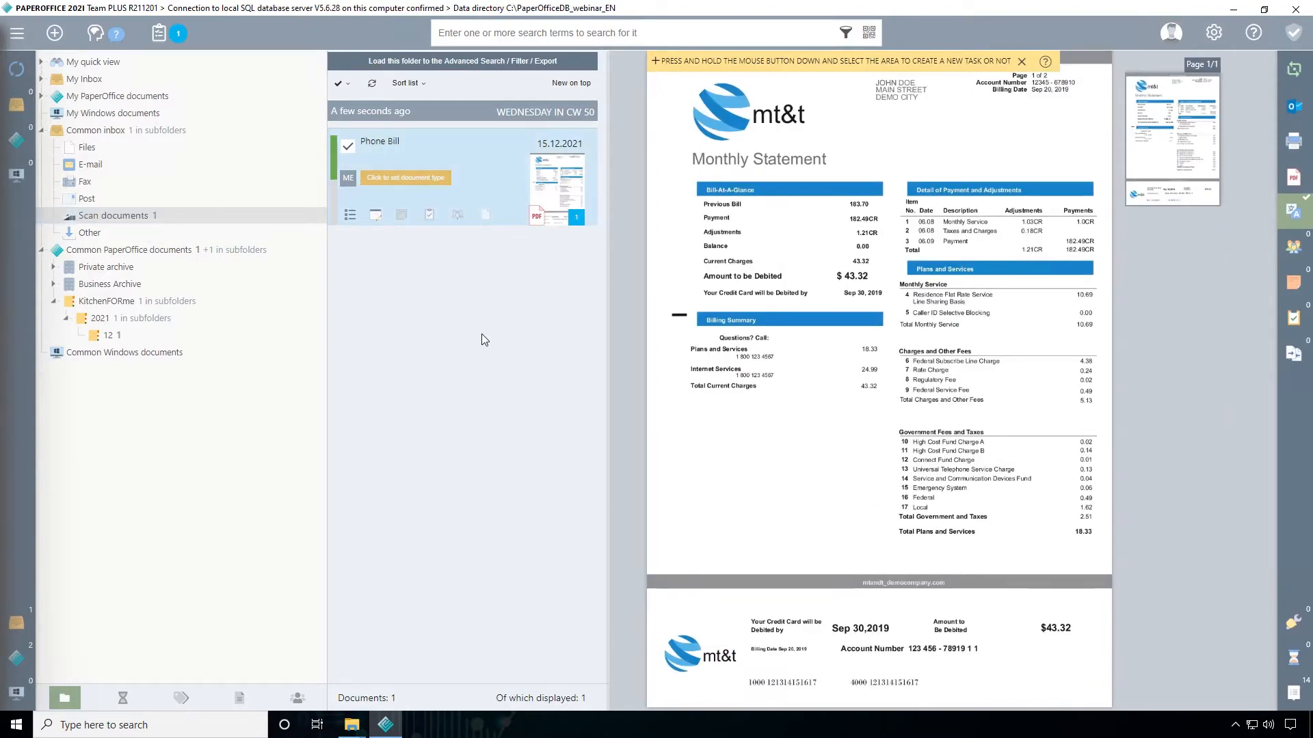
mouse_move(336, 171)
Create a new storage mask that saves to Scan documents in the Common inbox with automatic year/month subfolders
click(1213, 32)
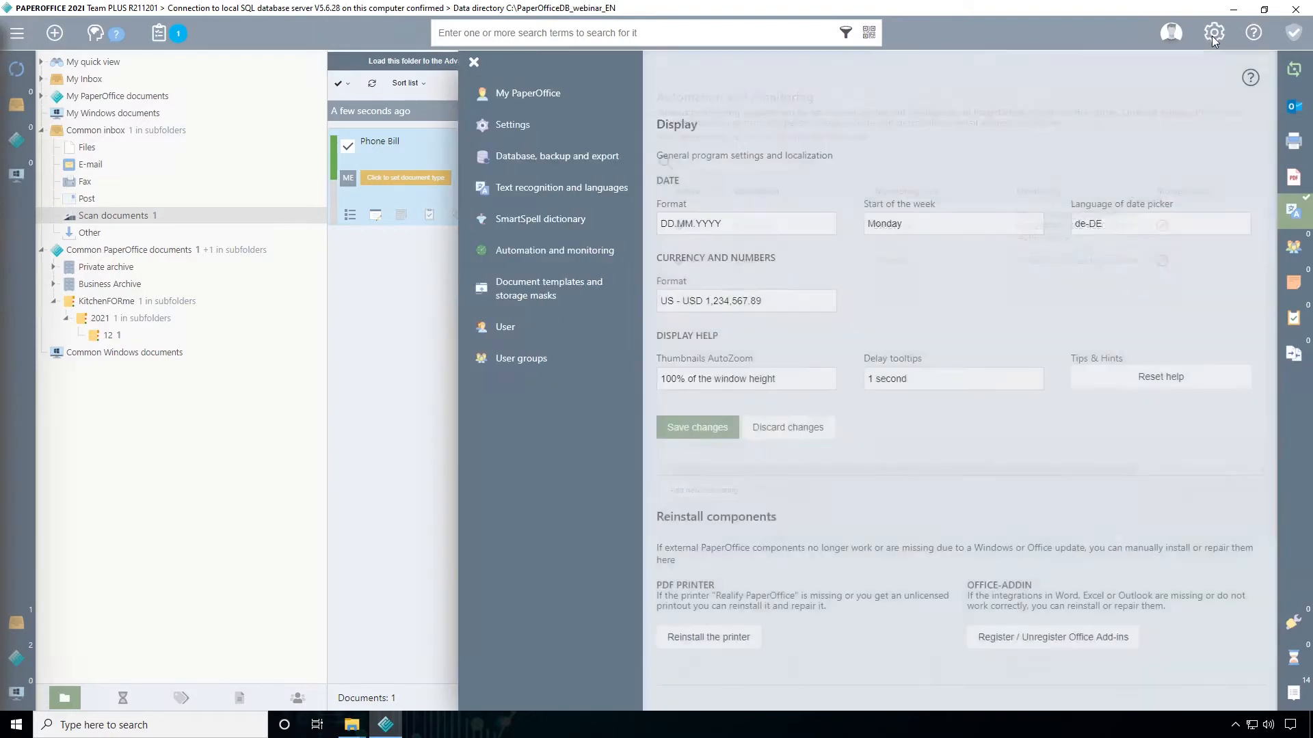
click(515, 298)
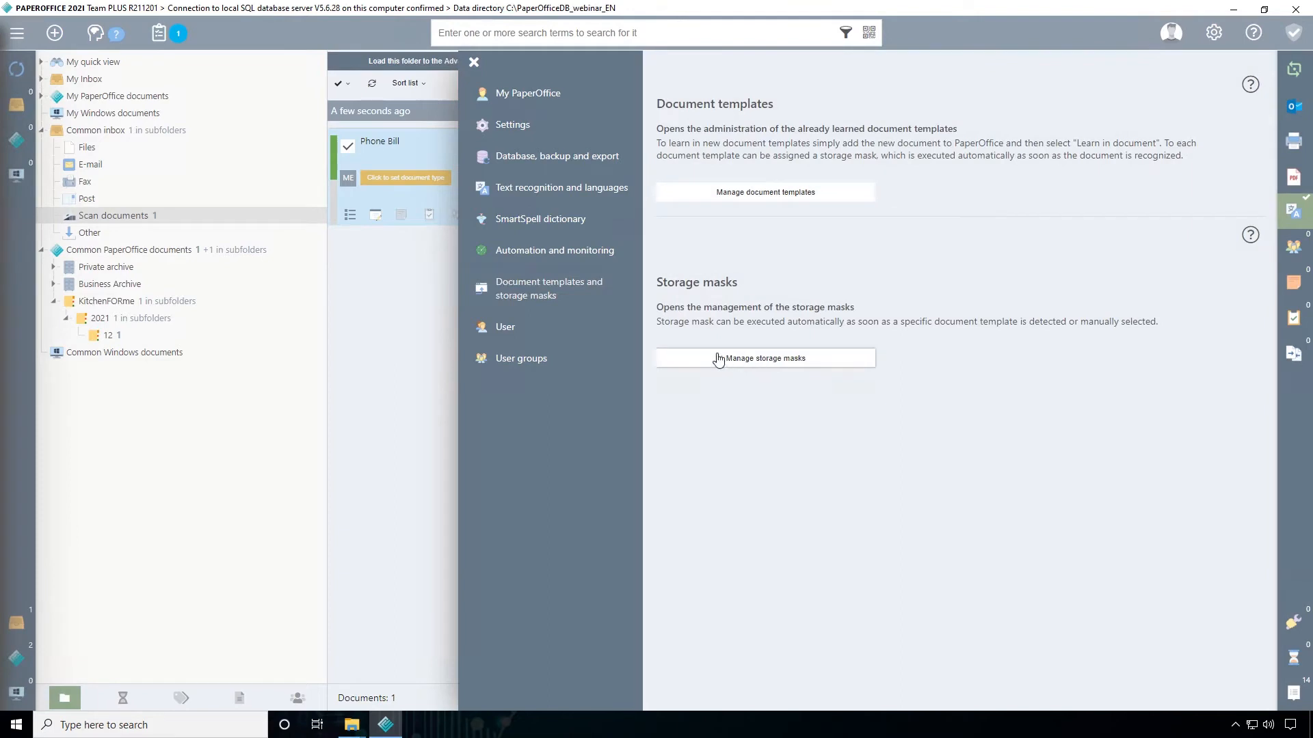
click(765, 362)
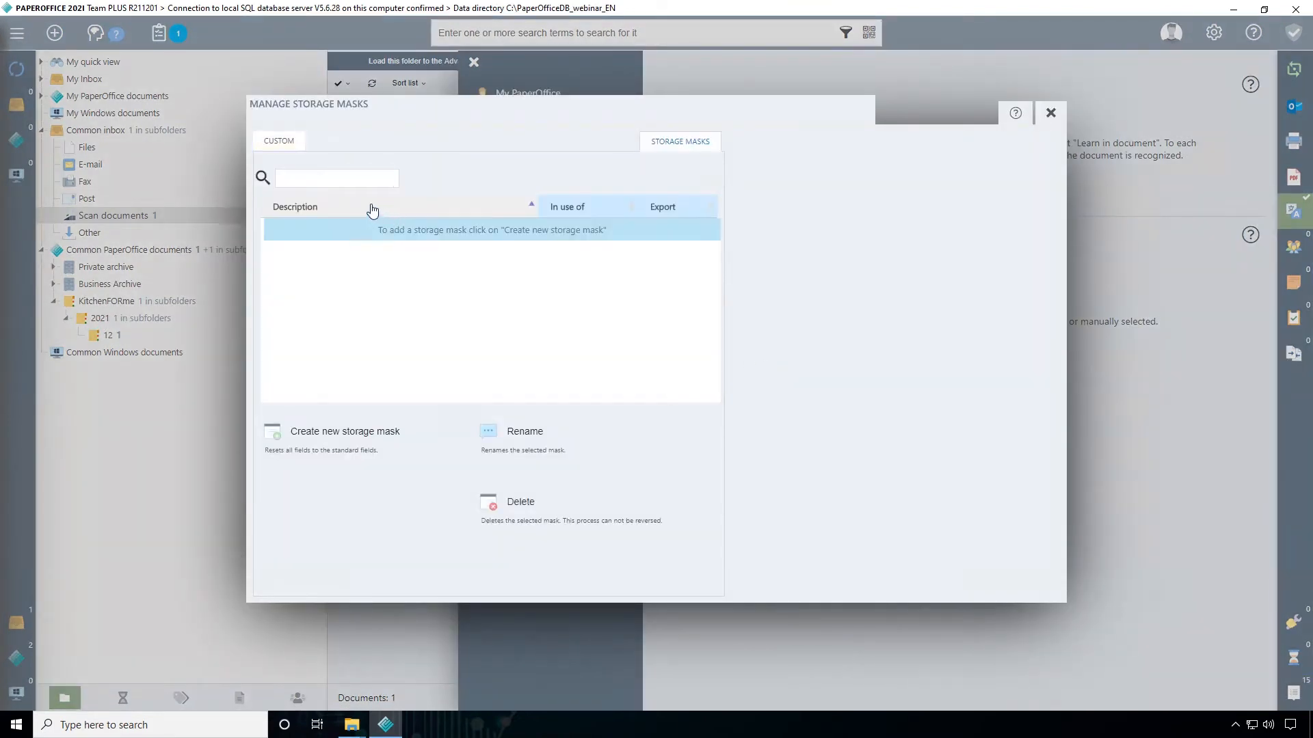
click(408, 435)
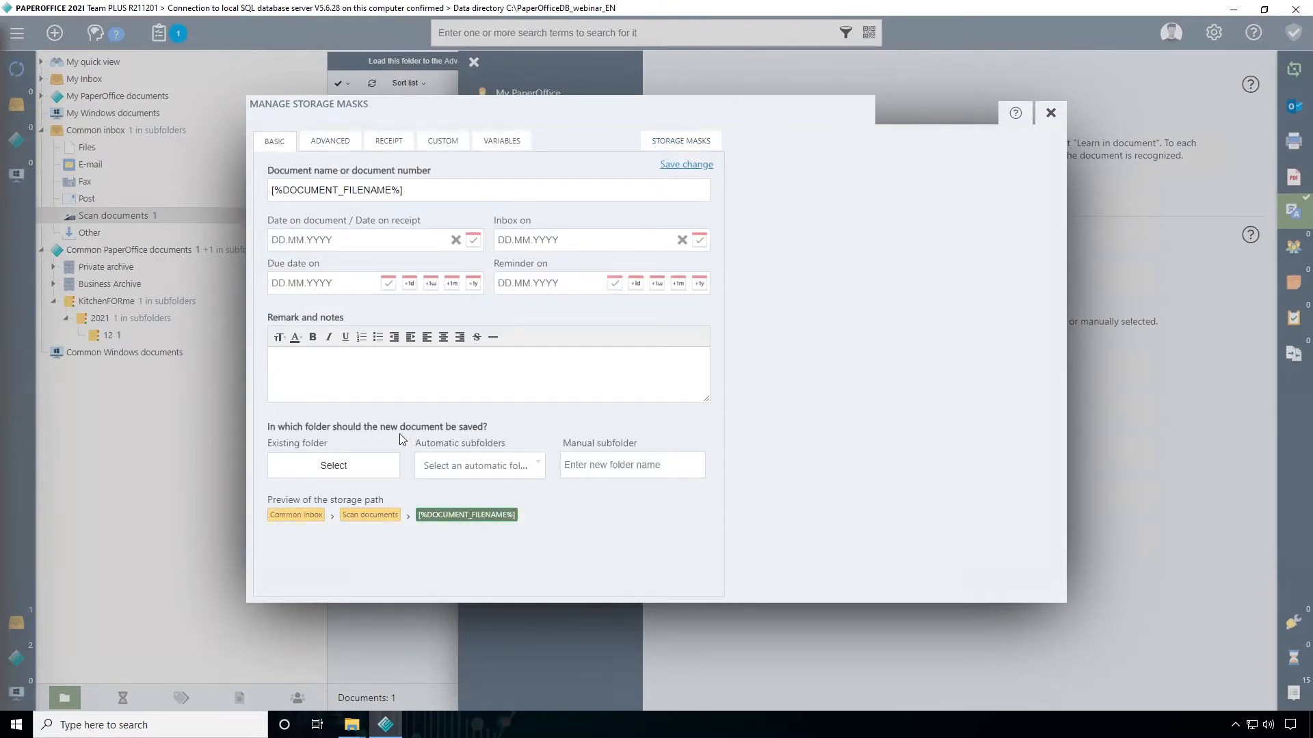
click(377, 475)
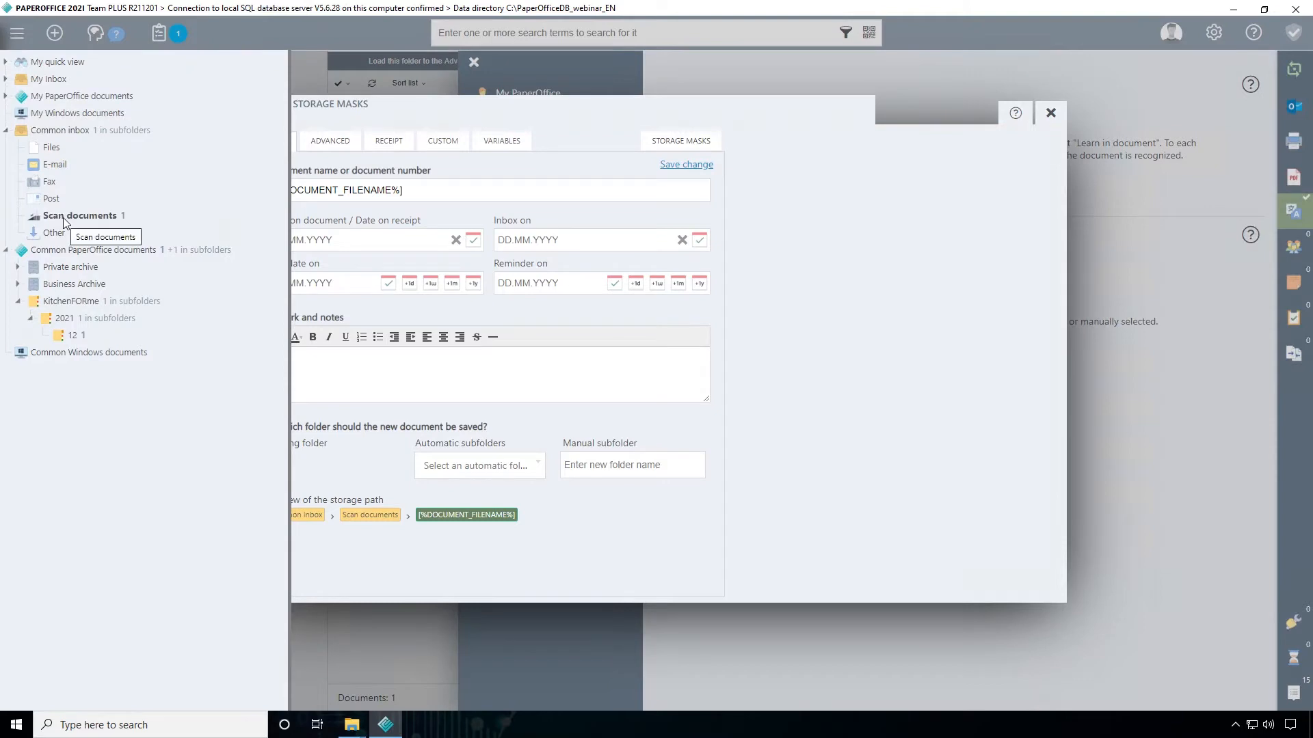
click(63, 216)
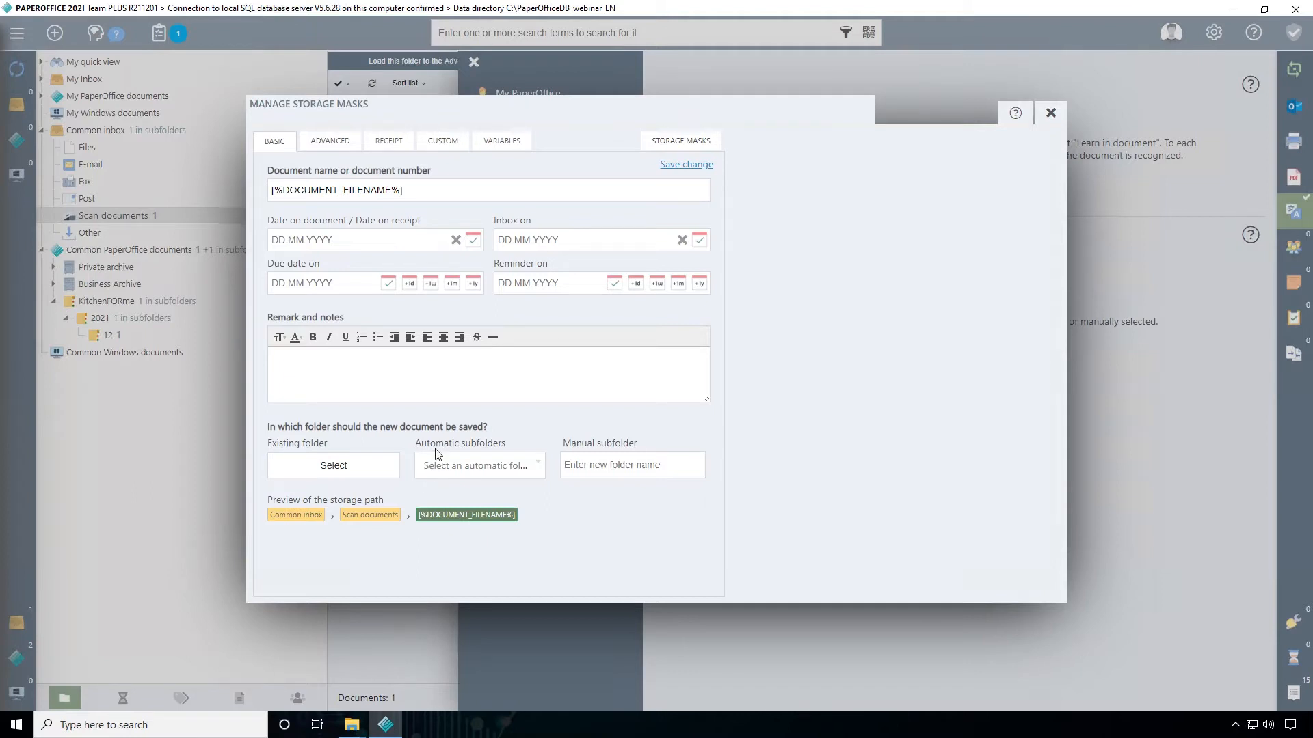
click(481, 465)
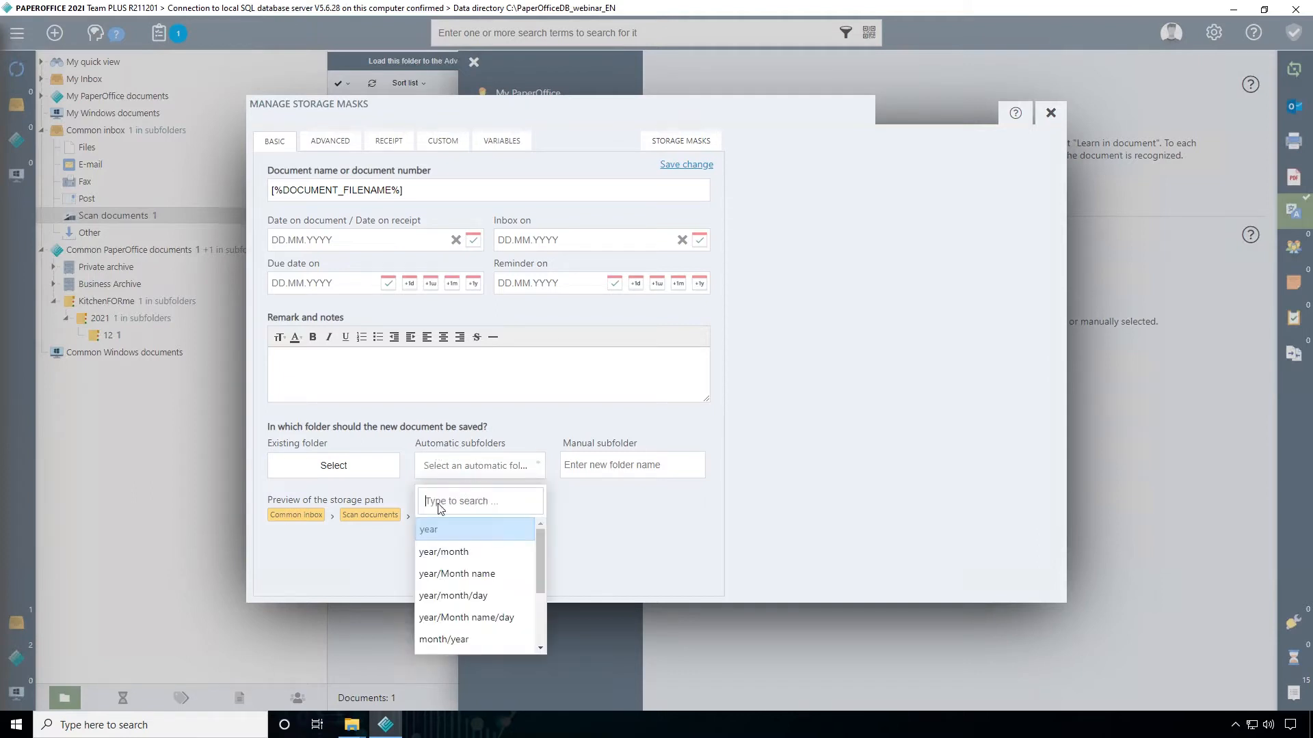
click(437, 552)
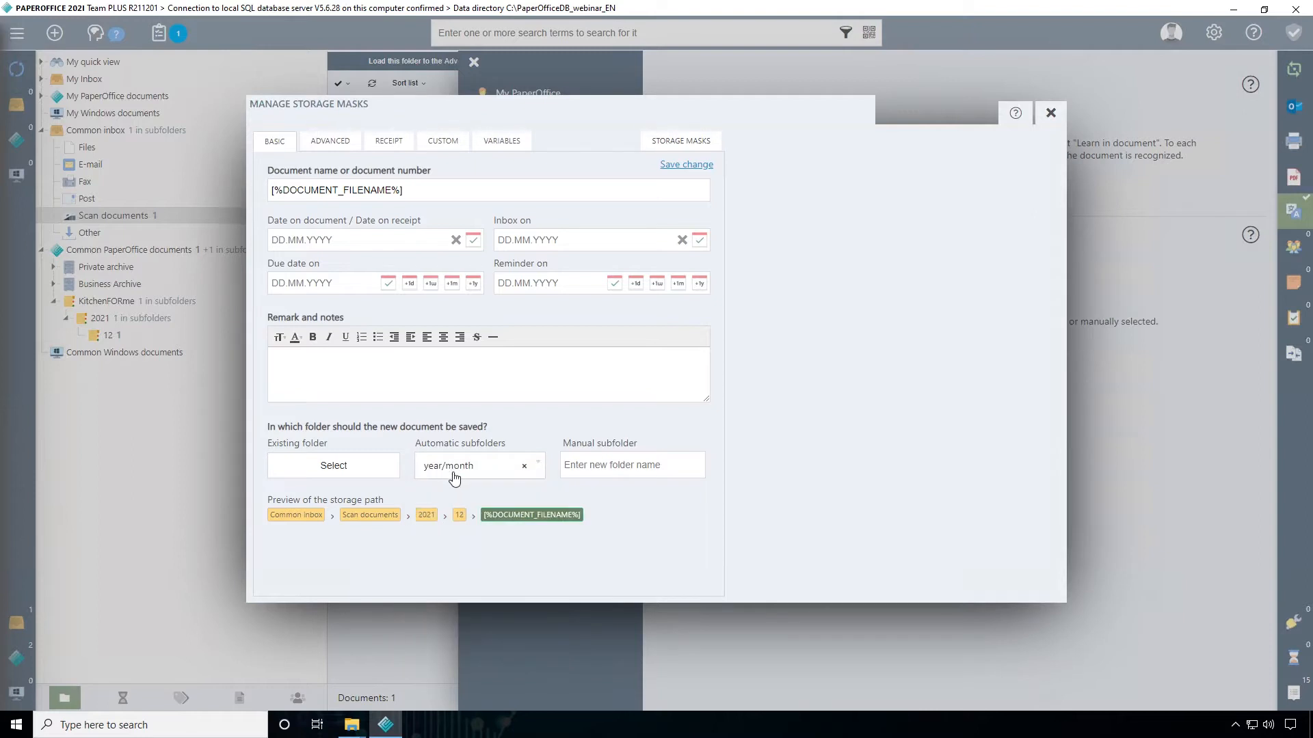
Set the state in the storage mask's advanced settings to Has to be checked
click(338, 142)
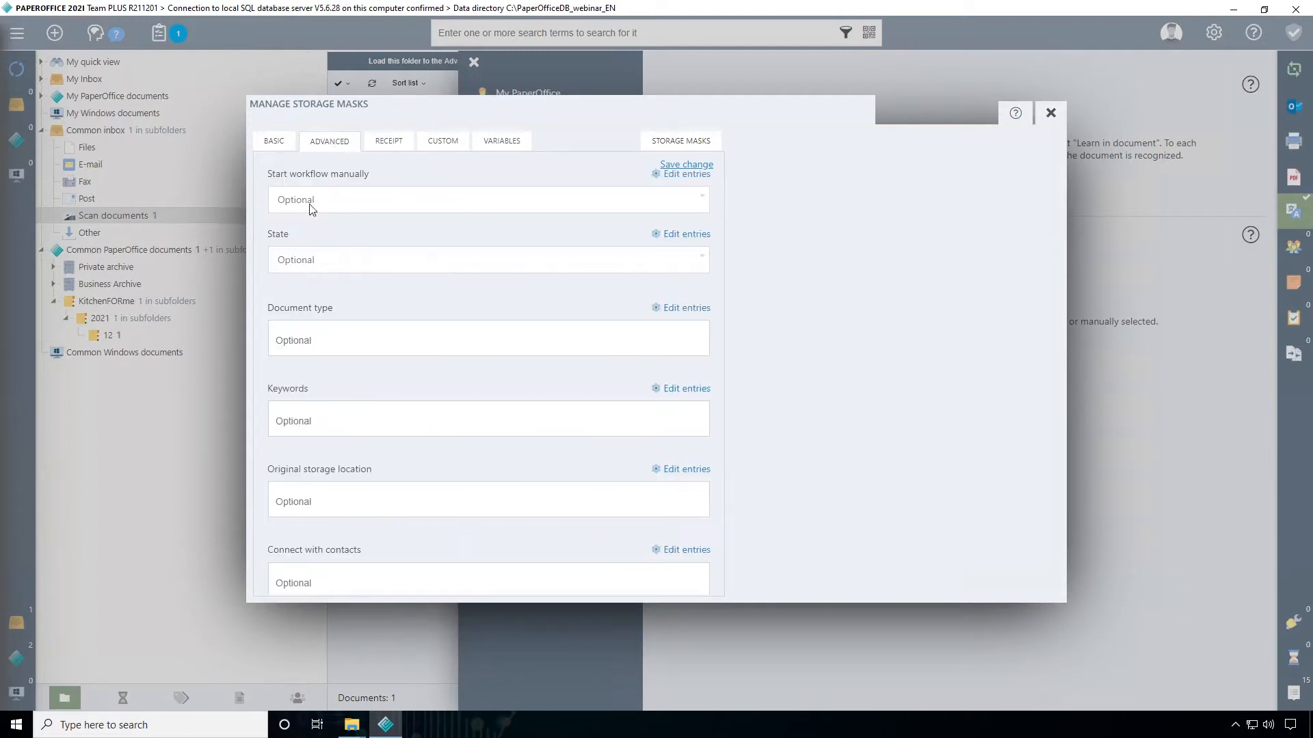
click(306, 259)
click(322, 348)
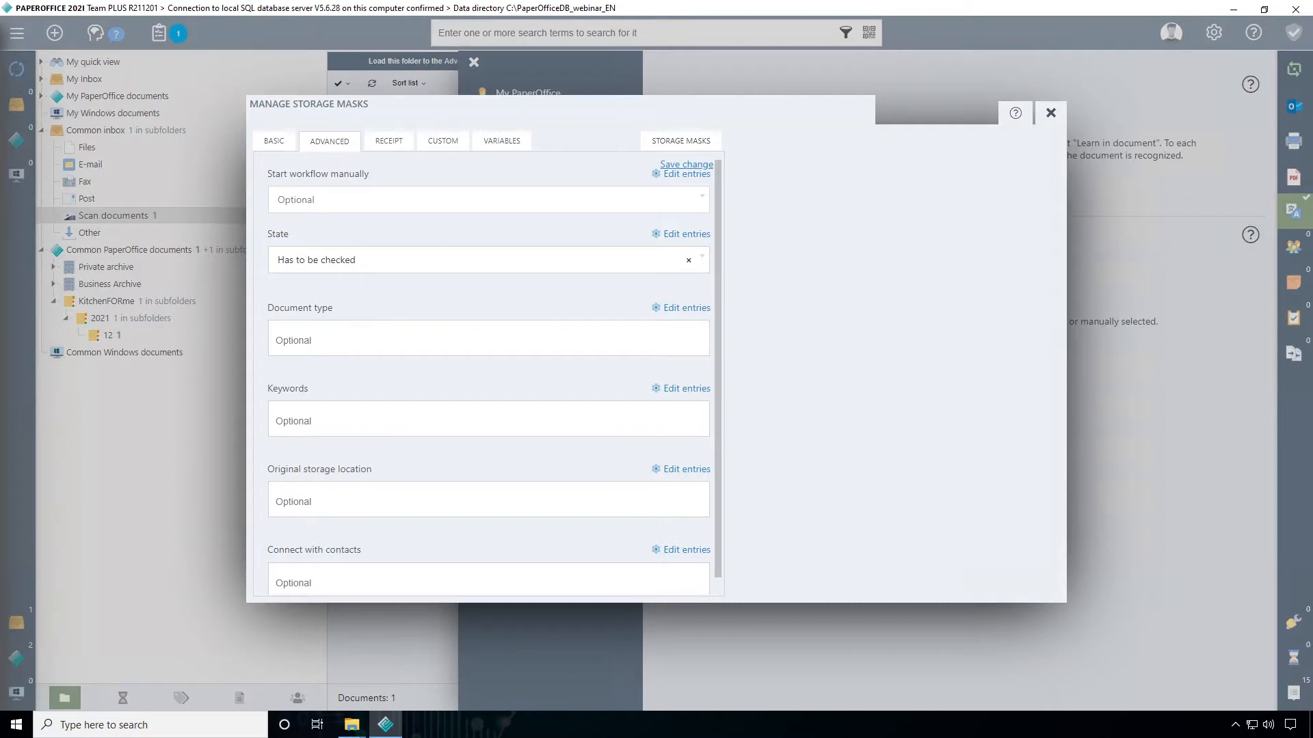
Look through the document types available for the storage mask without choosing one
click(307, 340)
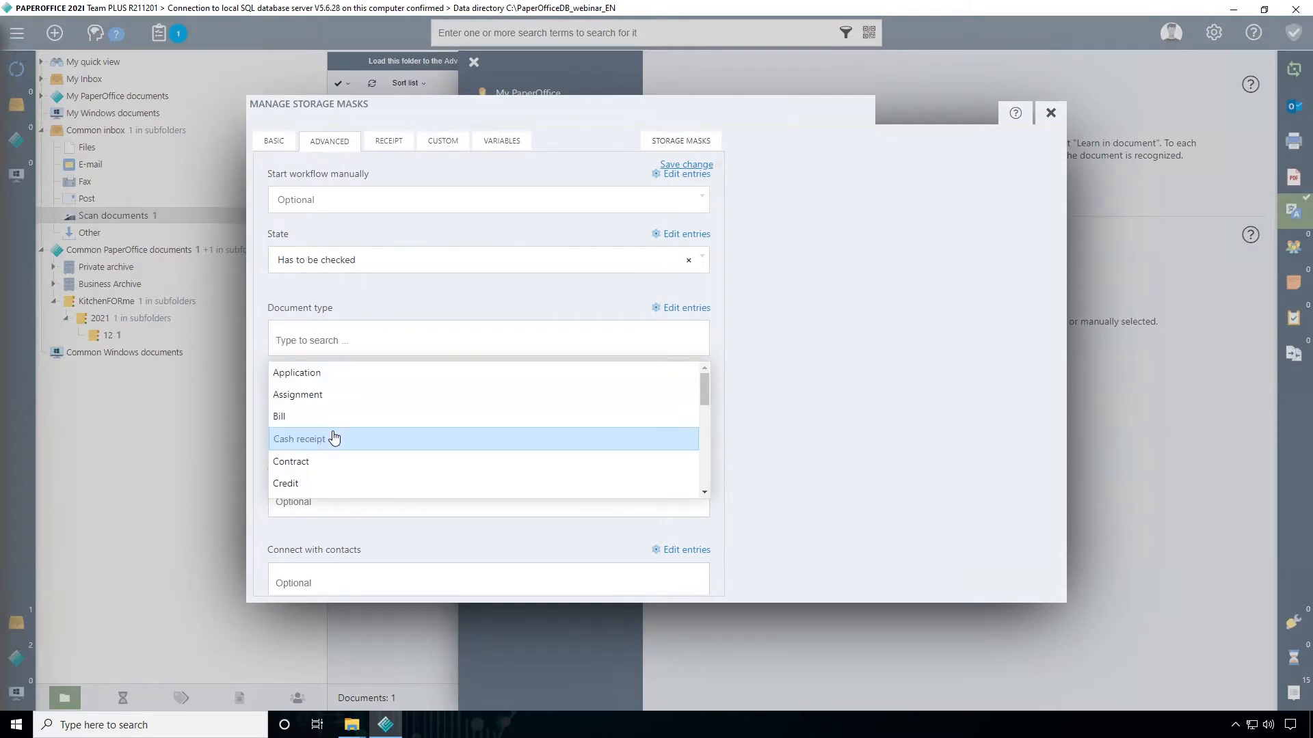
scroll(332, 438, down, 5)
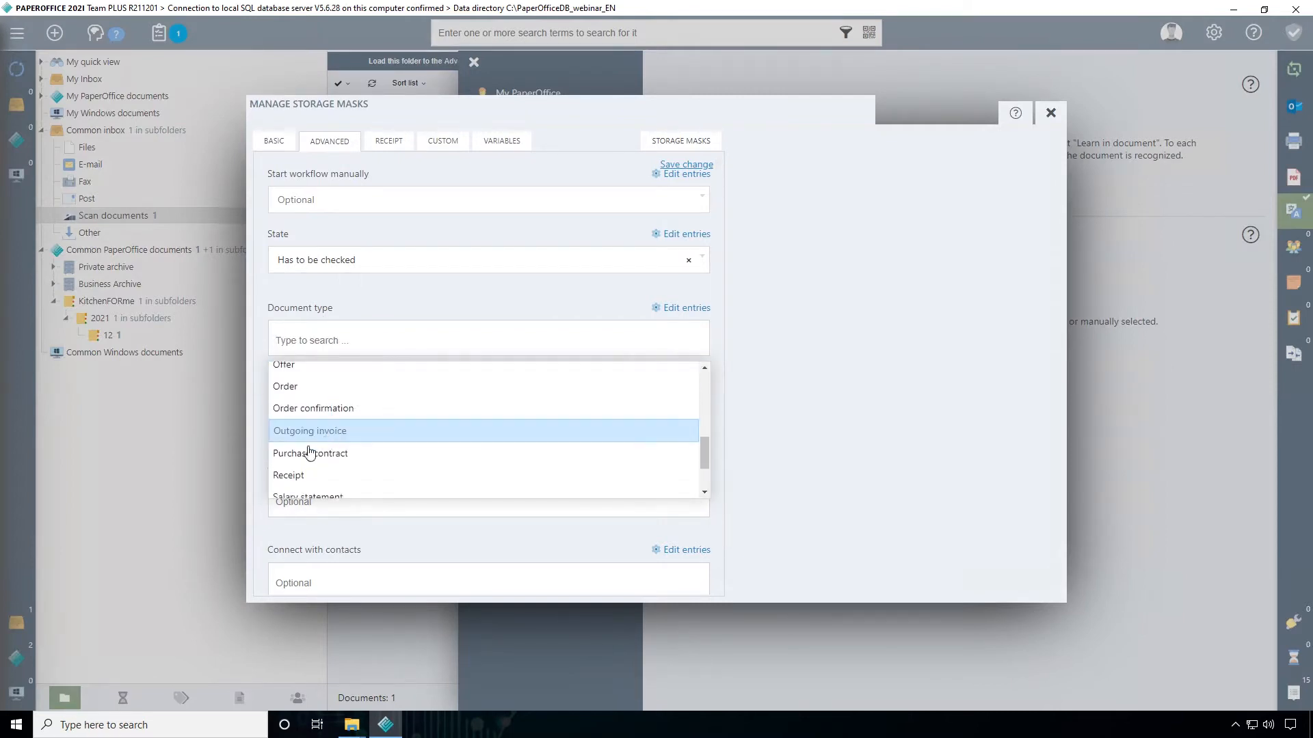
scroll(302, 455, up, 5)
click(354, 308)
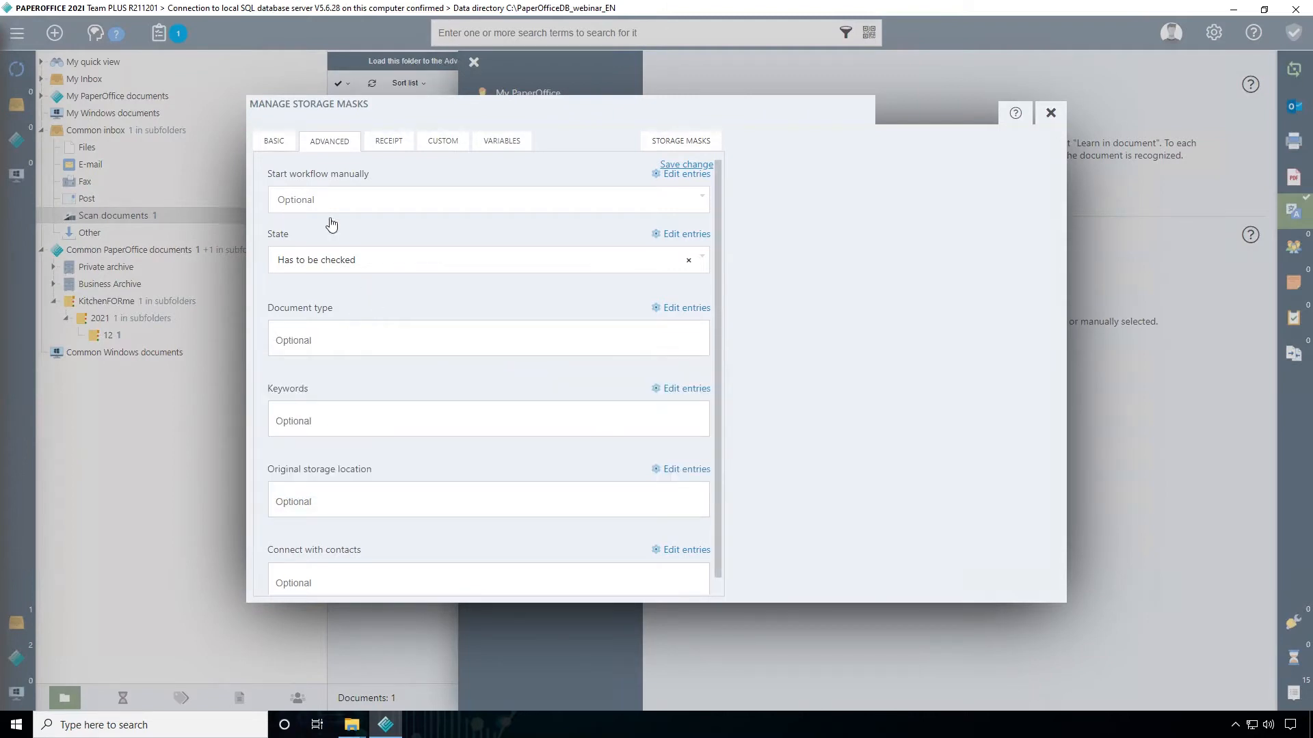
Save the storage mask under the name My new mask from Scanner and close the mask management and the settings
click(275, 141)
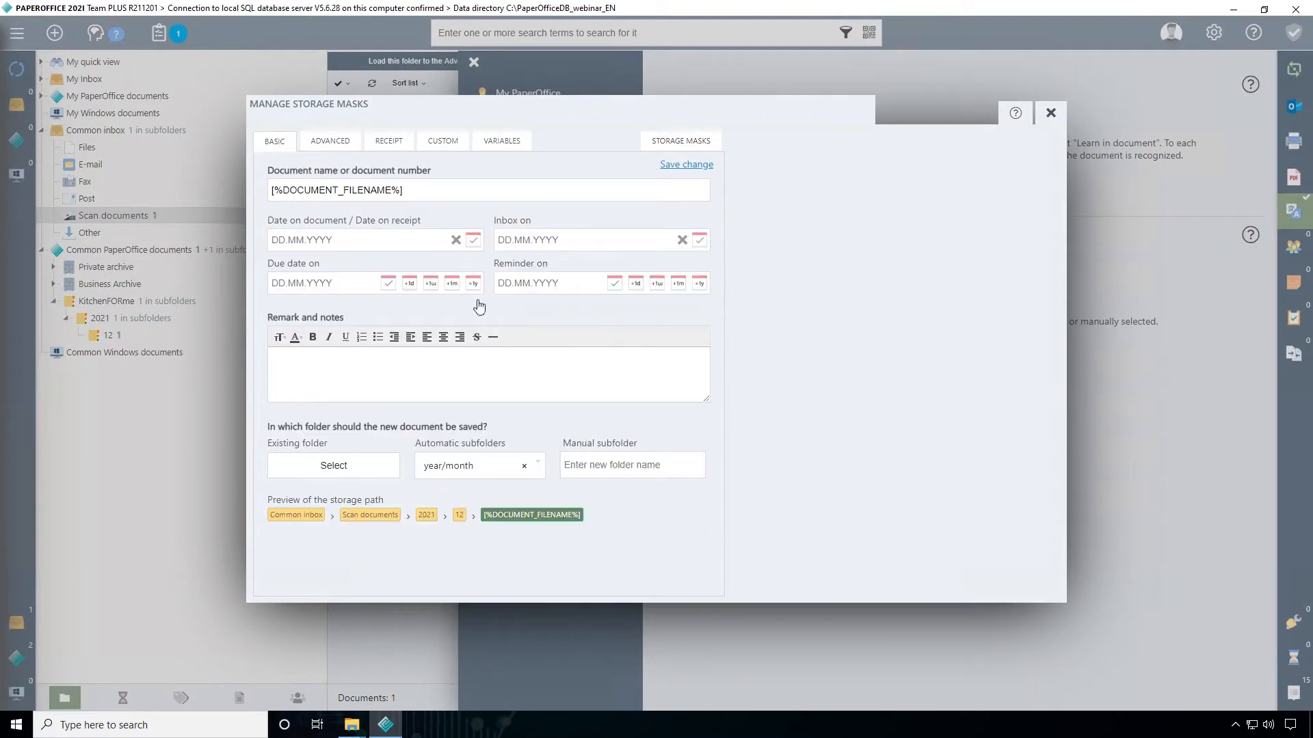
click(677, 173)
drag(689, 339, 592, 342)
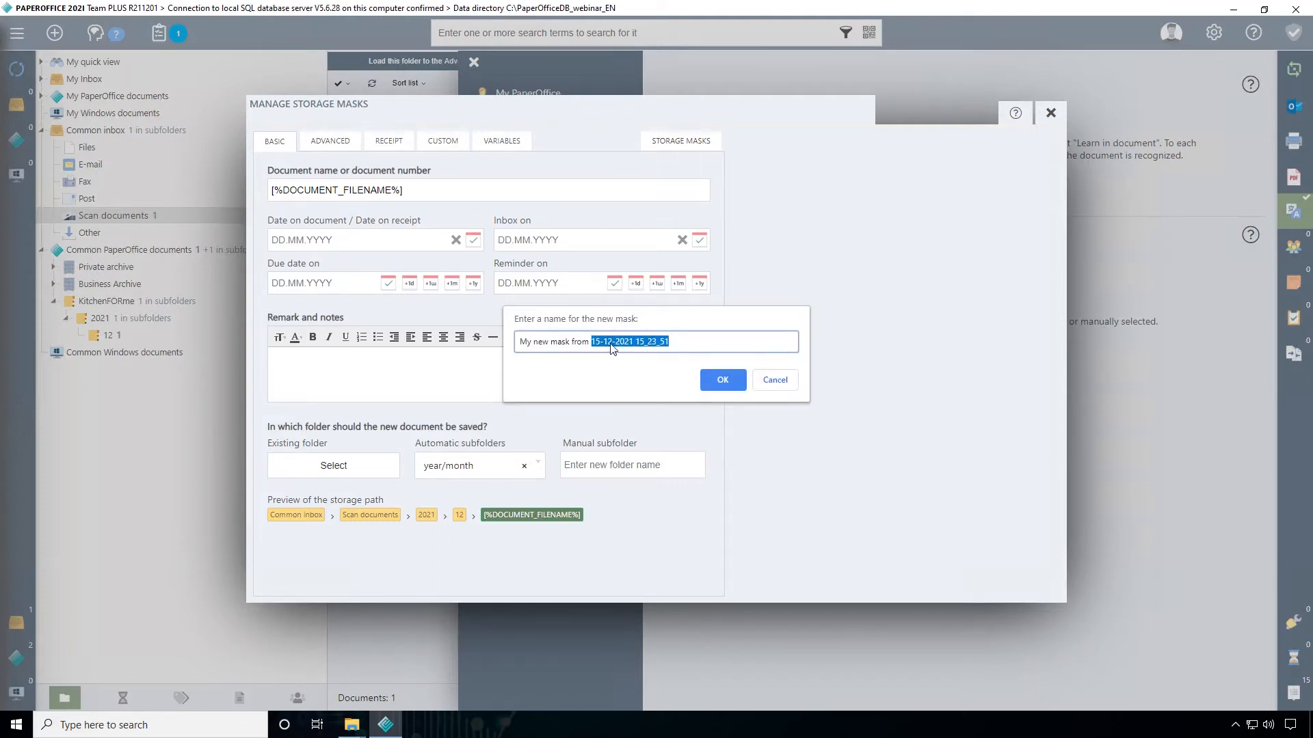
key(BackSpace)
text(Scanner)
click(715, 386)
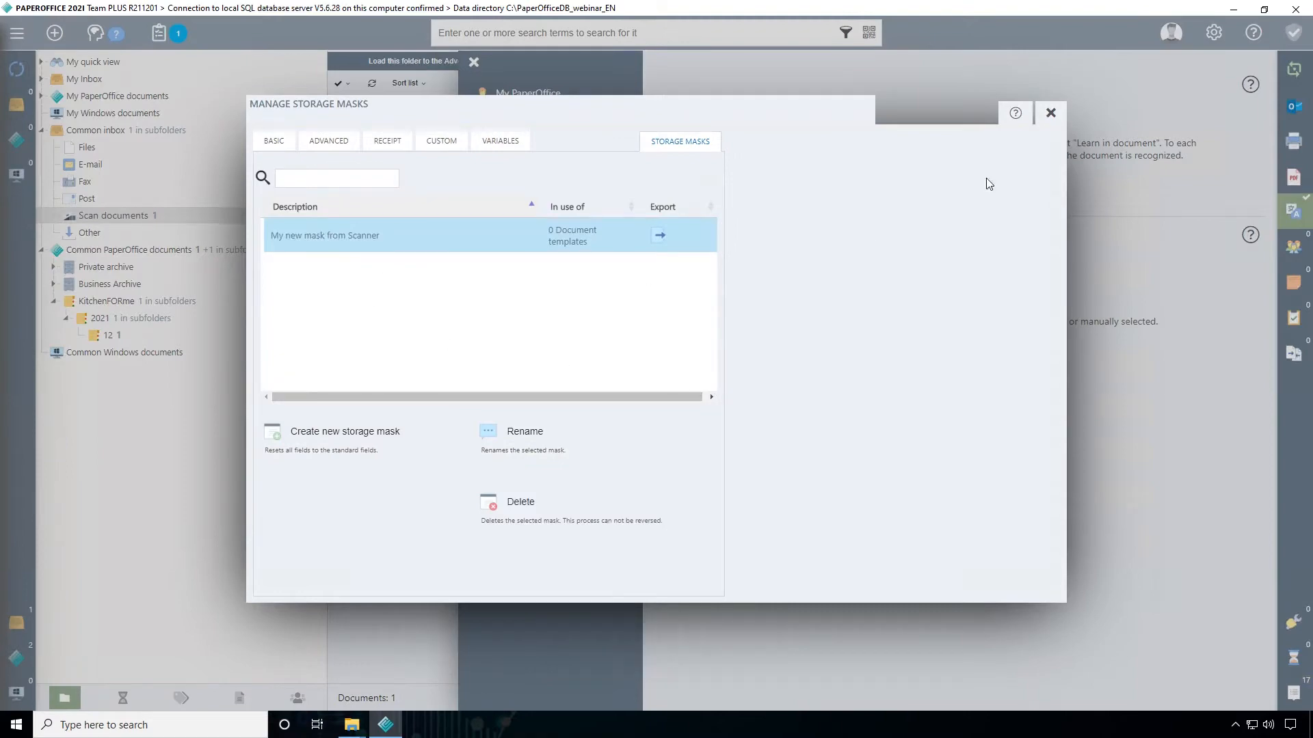
click(1050, 113)
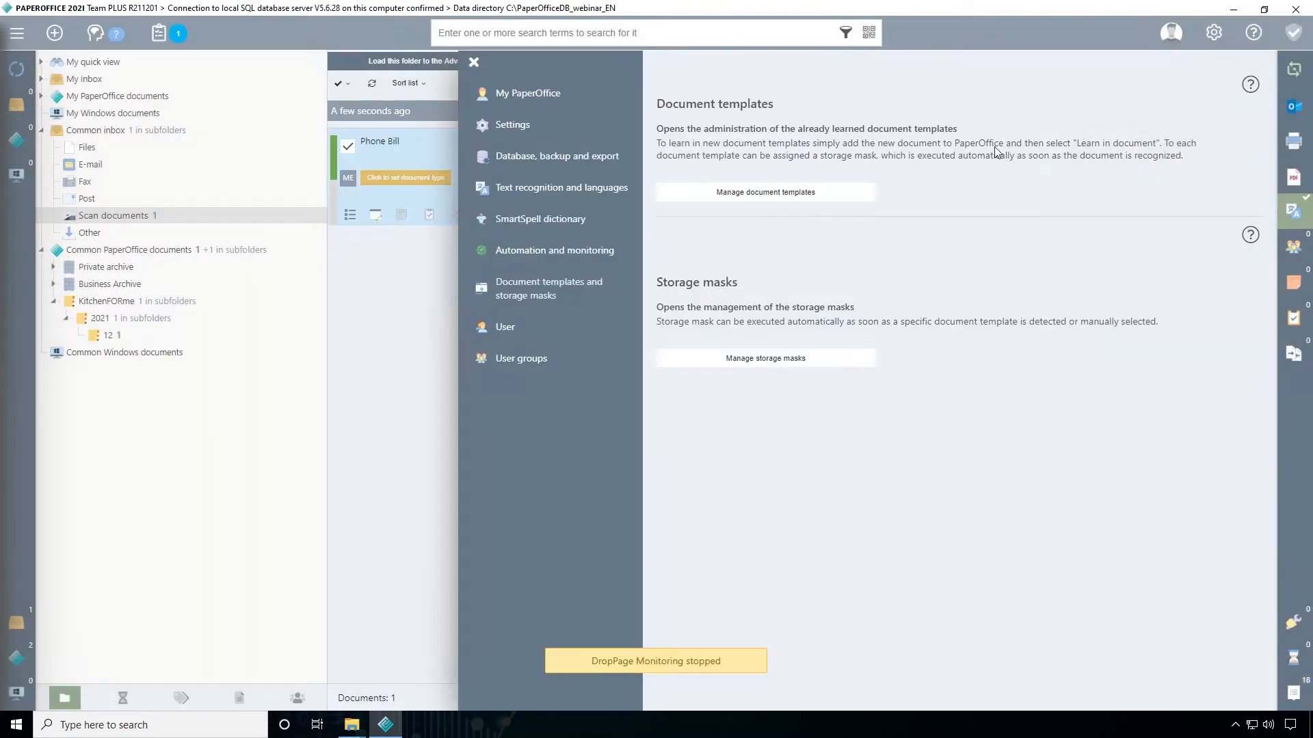
click(473, 62)
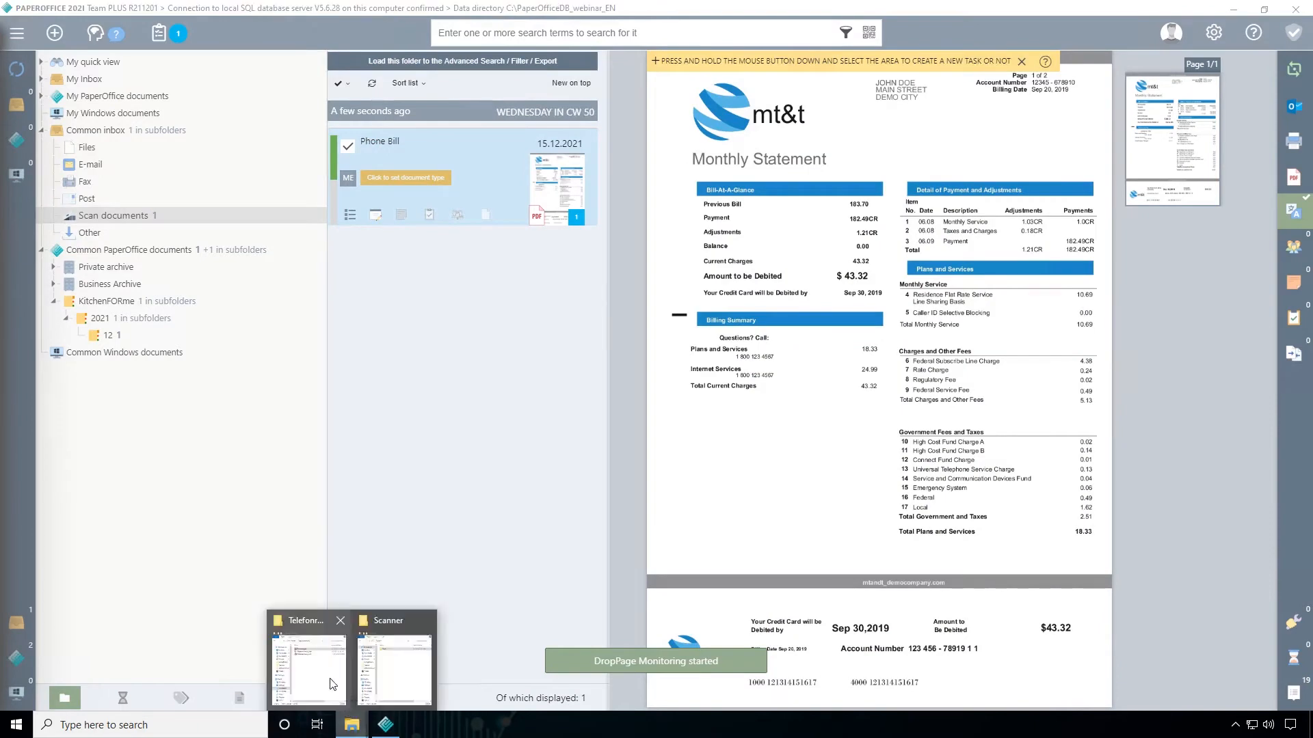
click(309, 667)
mouse_move(351, 725)
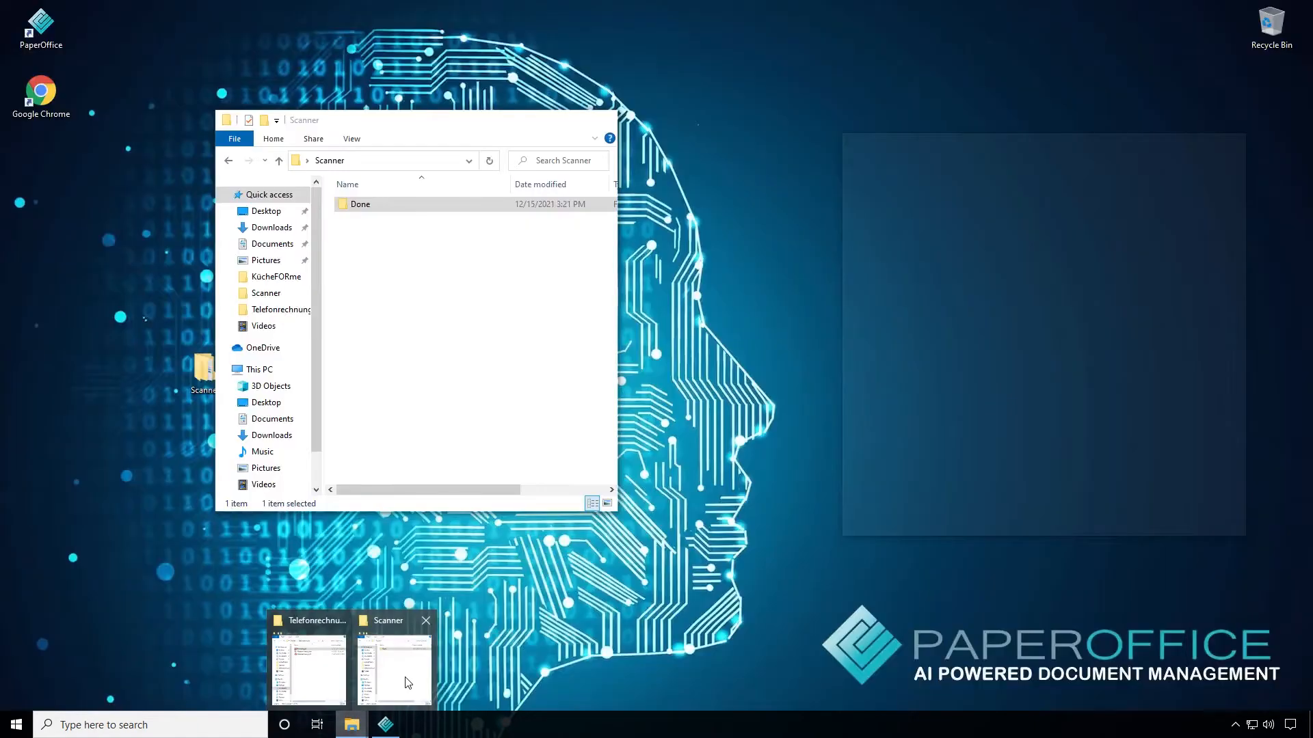
click(408, 681)
click(910, 185)
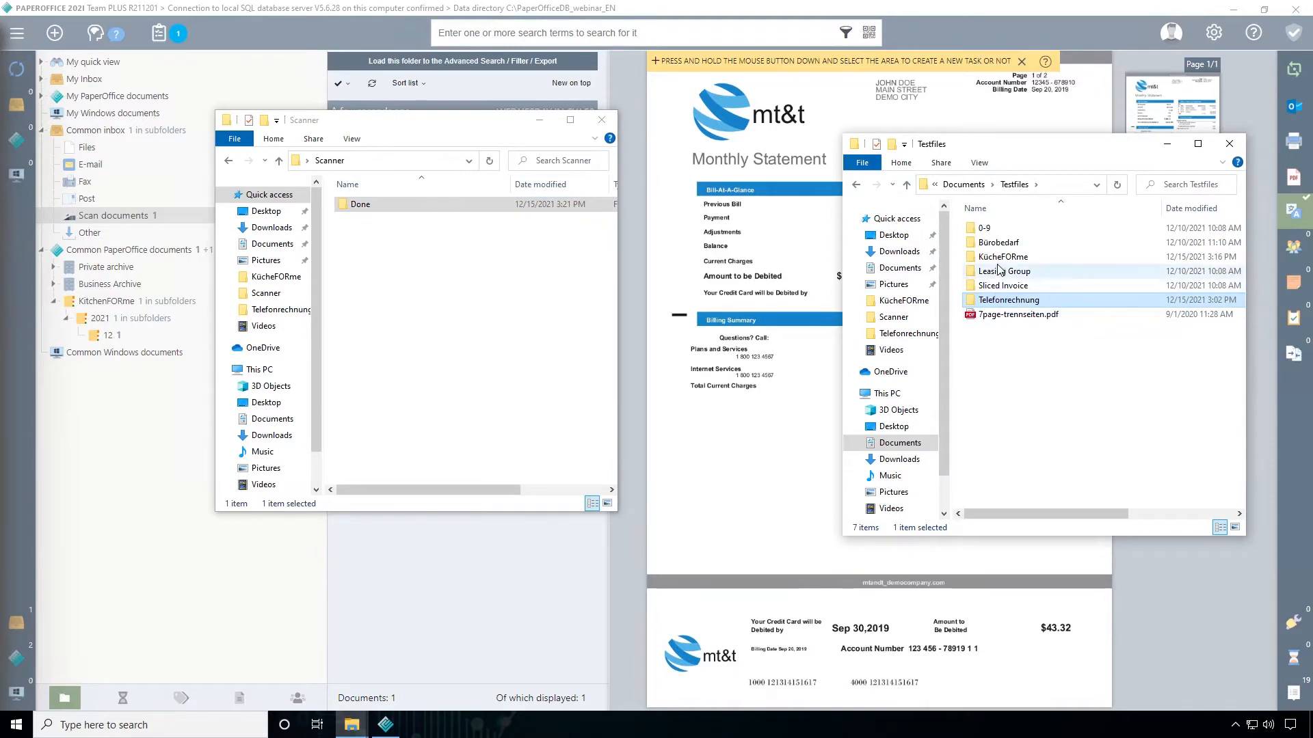
click(957, 40)
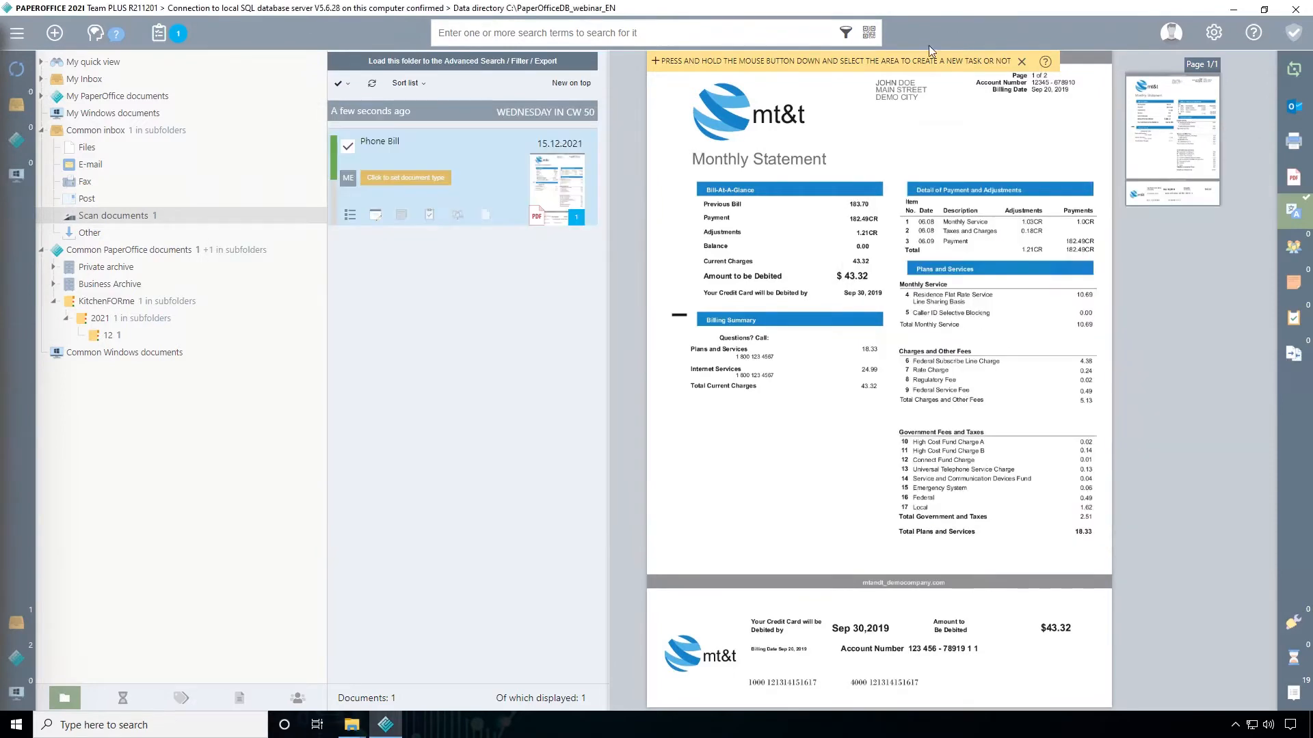
Edit the Scanner directory monitoring to use PIA server mode with the storage mask My new mask from Scanner
click(1213, 33)
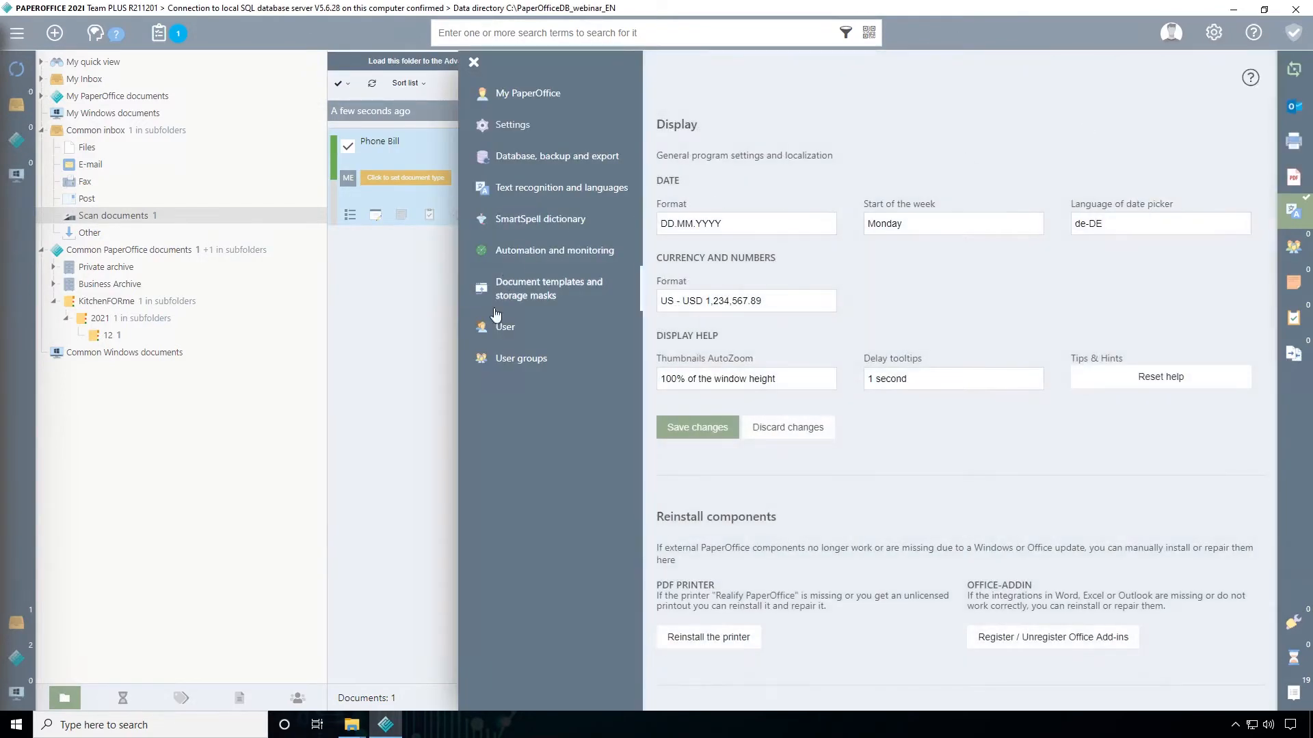
click(544, 258)
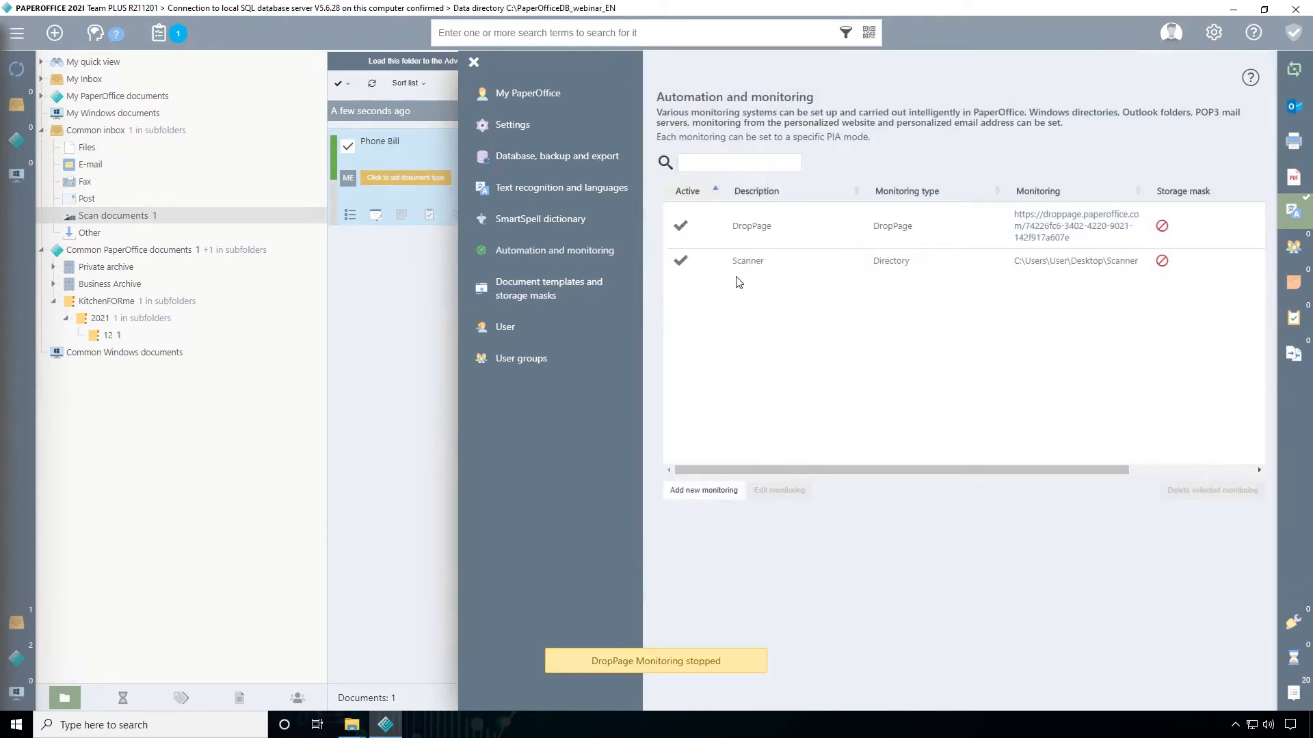
click(790, 262)
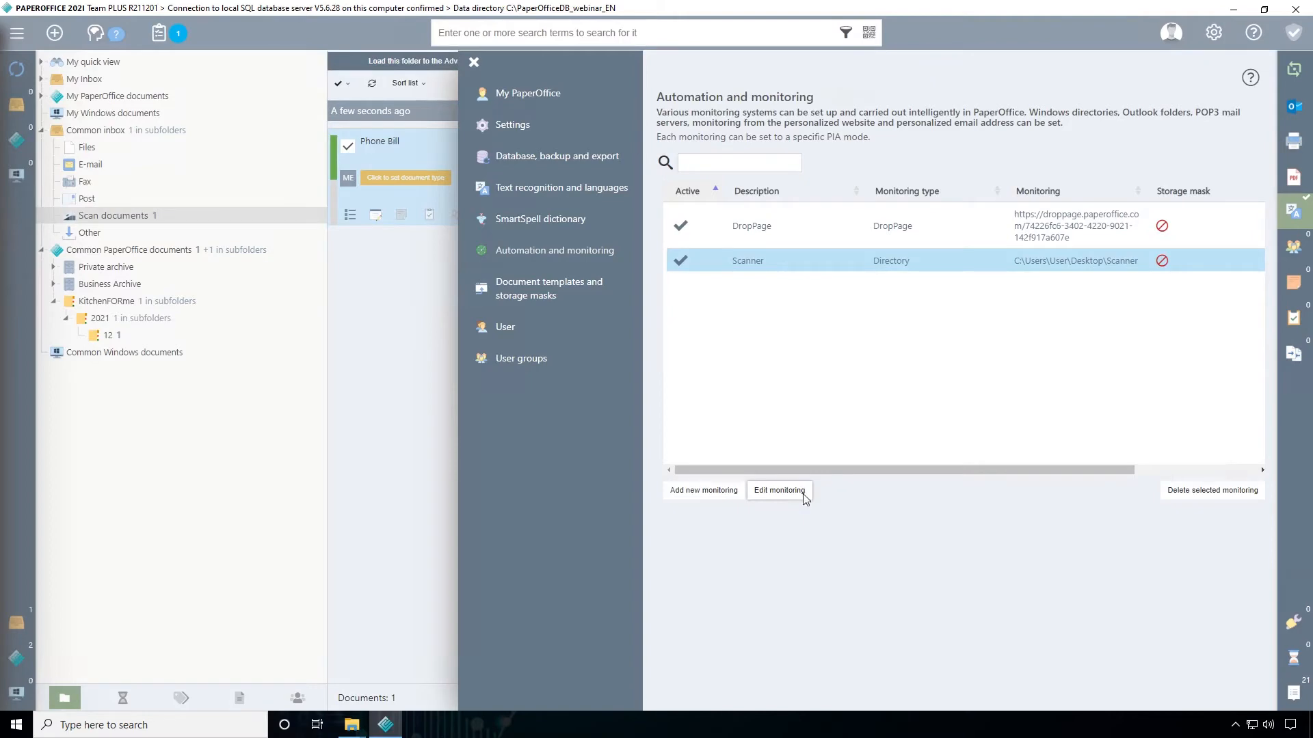
click(804, 501)
scroll(793, 455, down, 5)
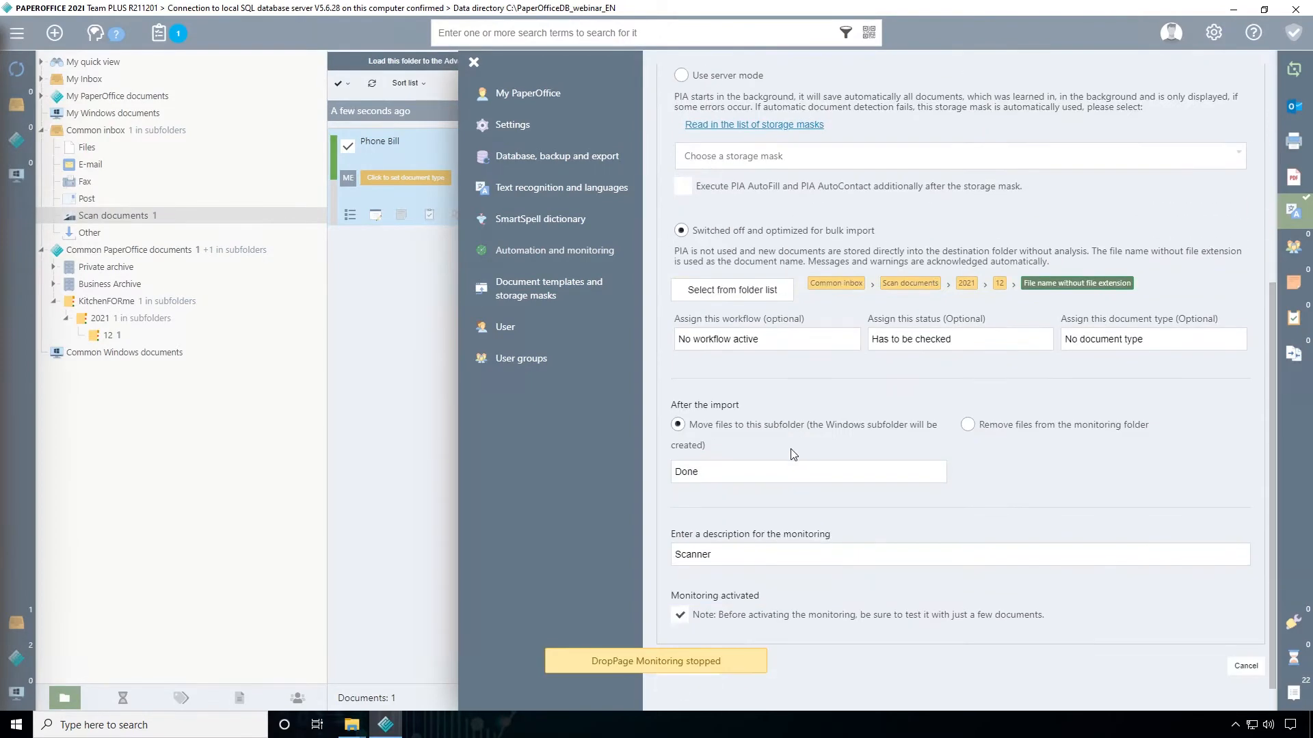
scroll(792, 454, up, 2)
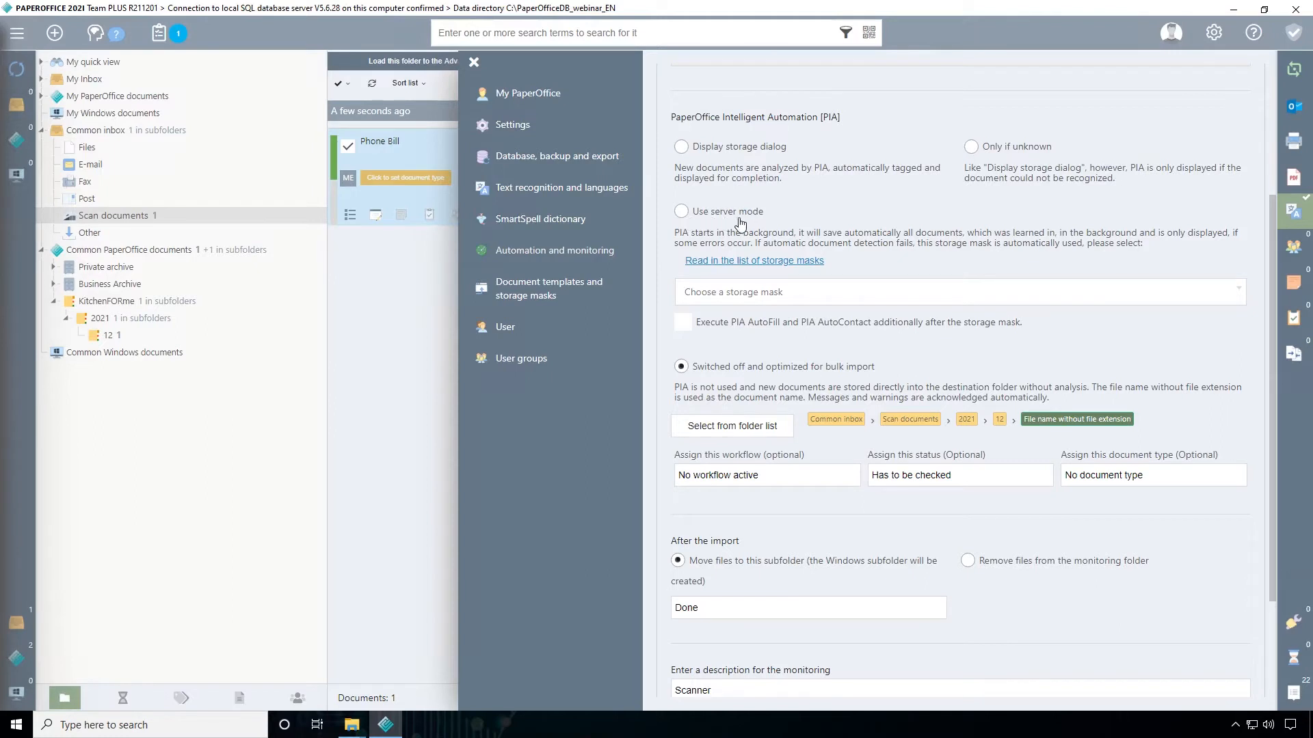
click(681, 212)
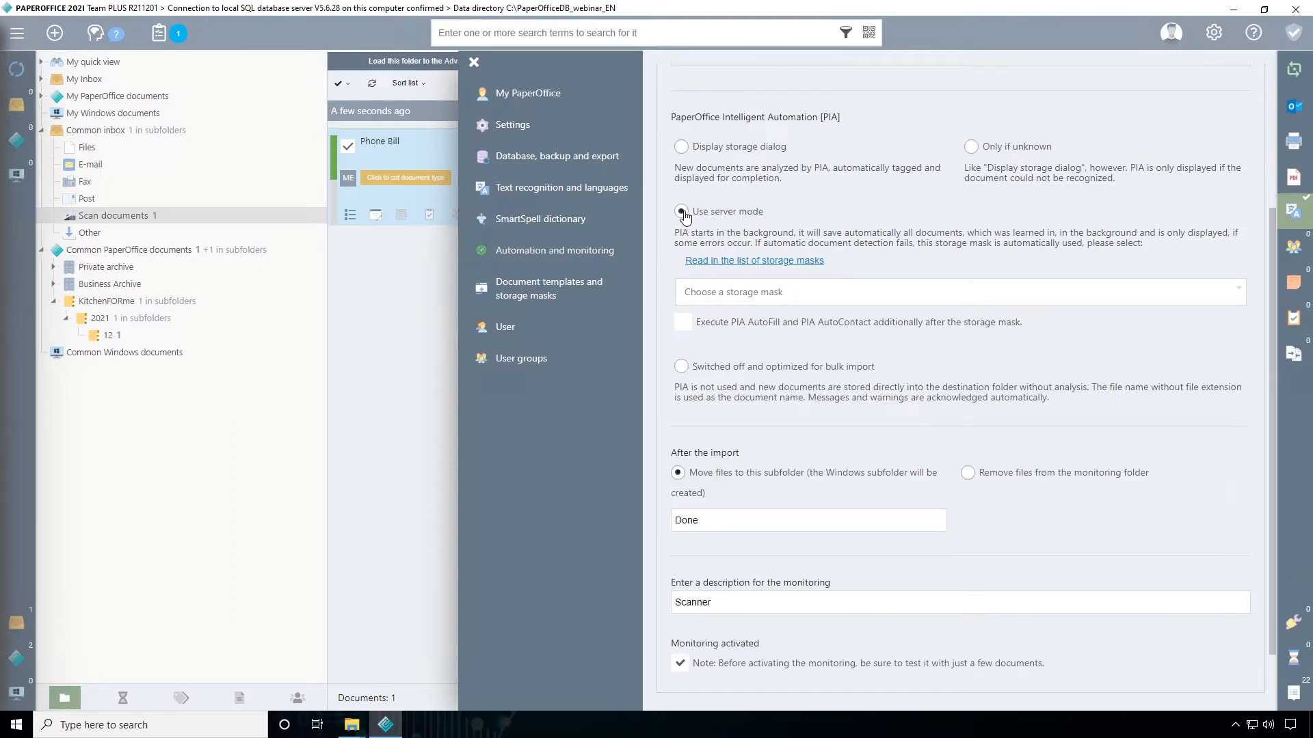
click(736, 294)
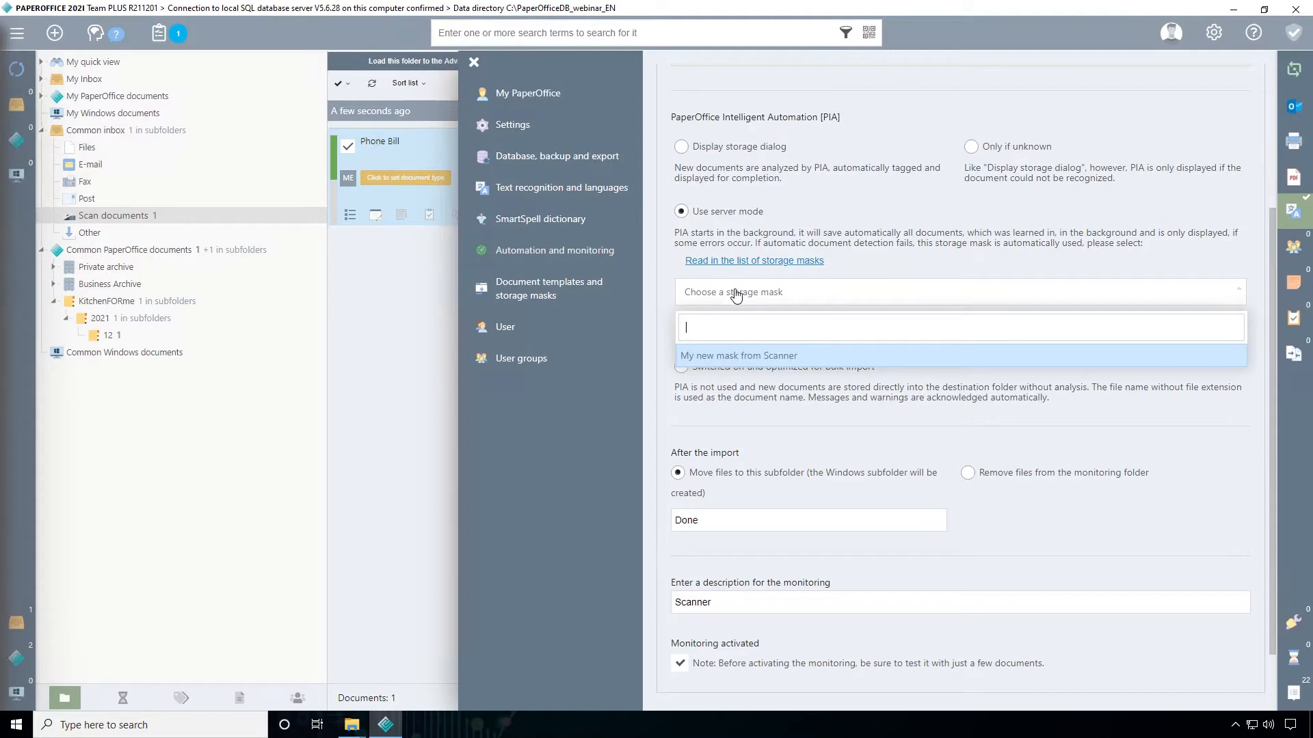
click(784, 356)
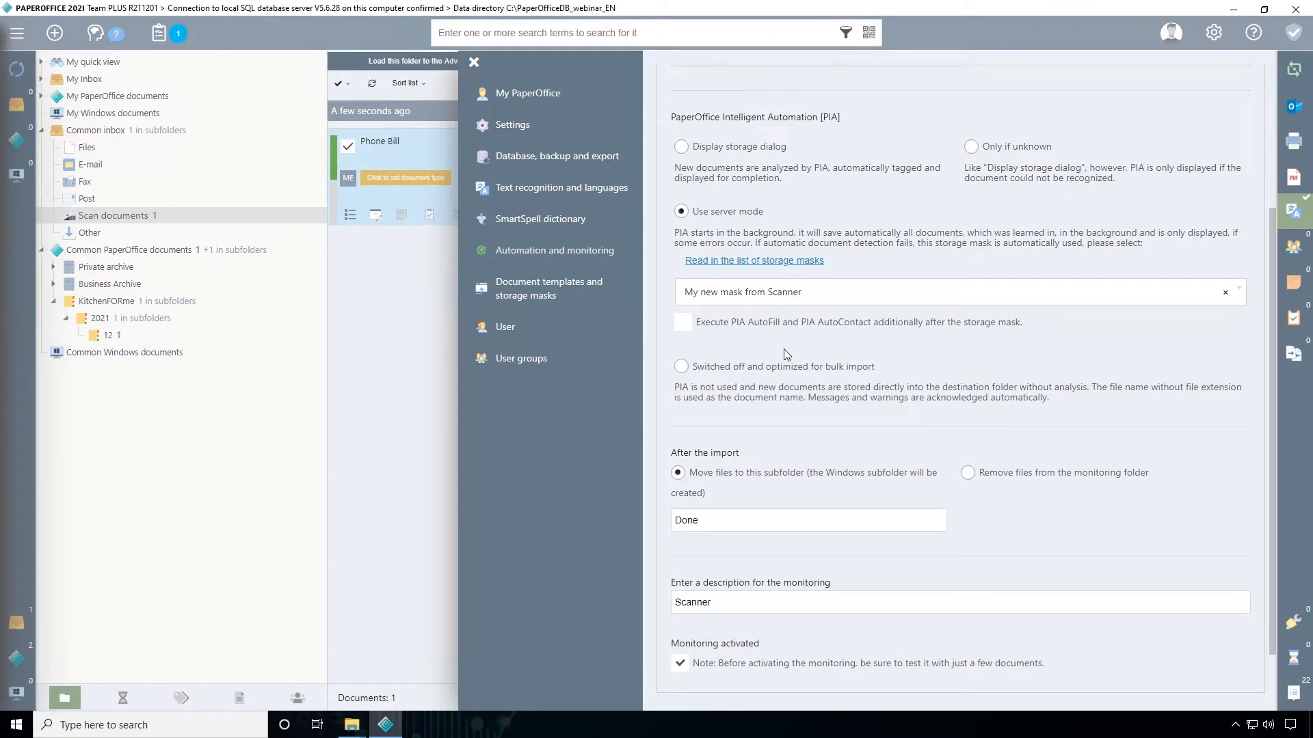
Enable executing PIA AutoFill and PIA AutoContact additionally after the storage mask, and save the monitoring changes
click(682, 324)
scroll(725, 371, down, 1)
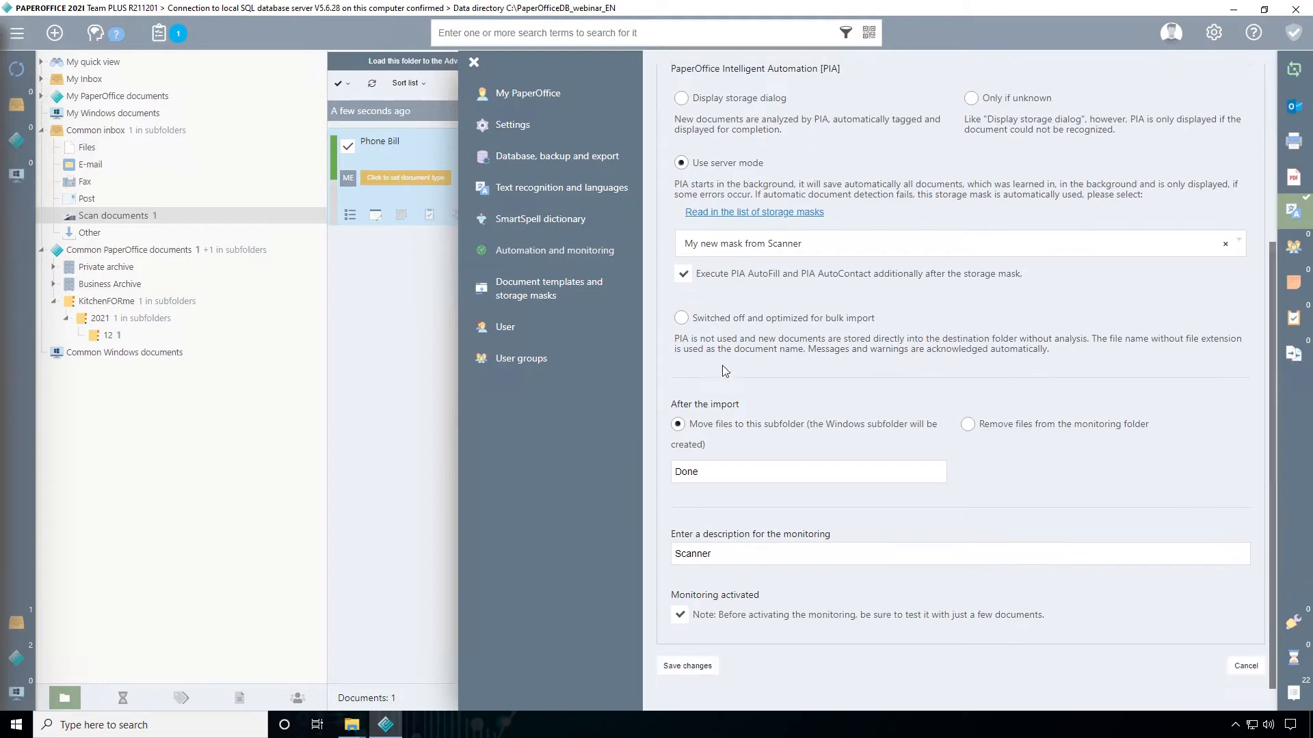
click(687, 667)
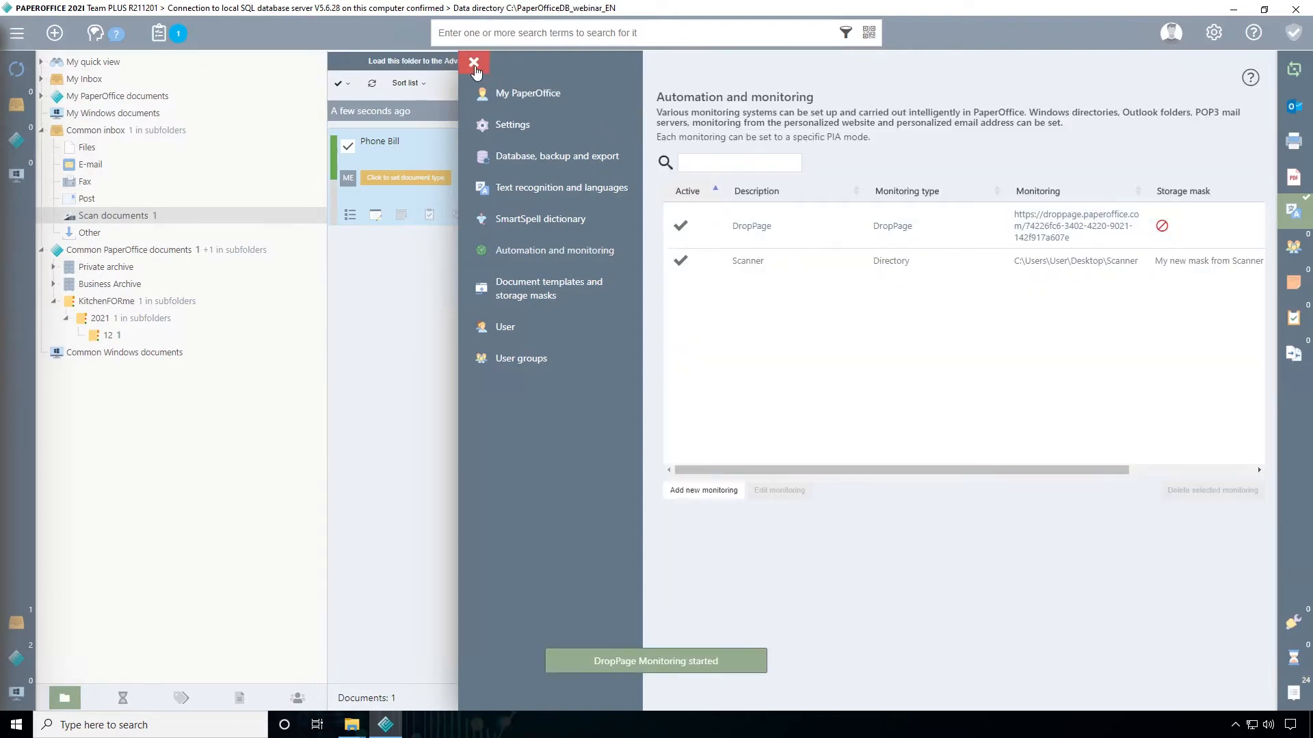
Close the settings and copy KitchenFORme.pdf from the Testfiles subfolder KücheFORme into the monitored Scanner folder in File Explorer
click(475, 66)
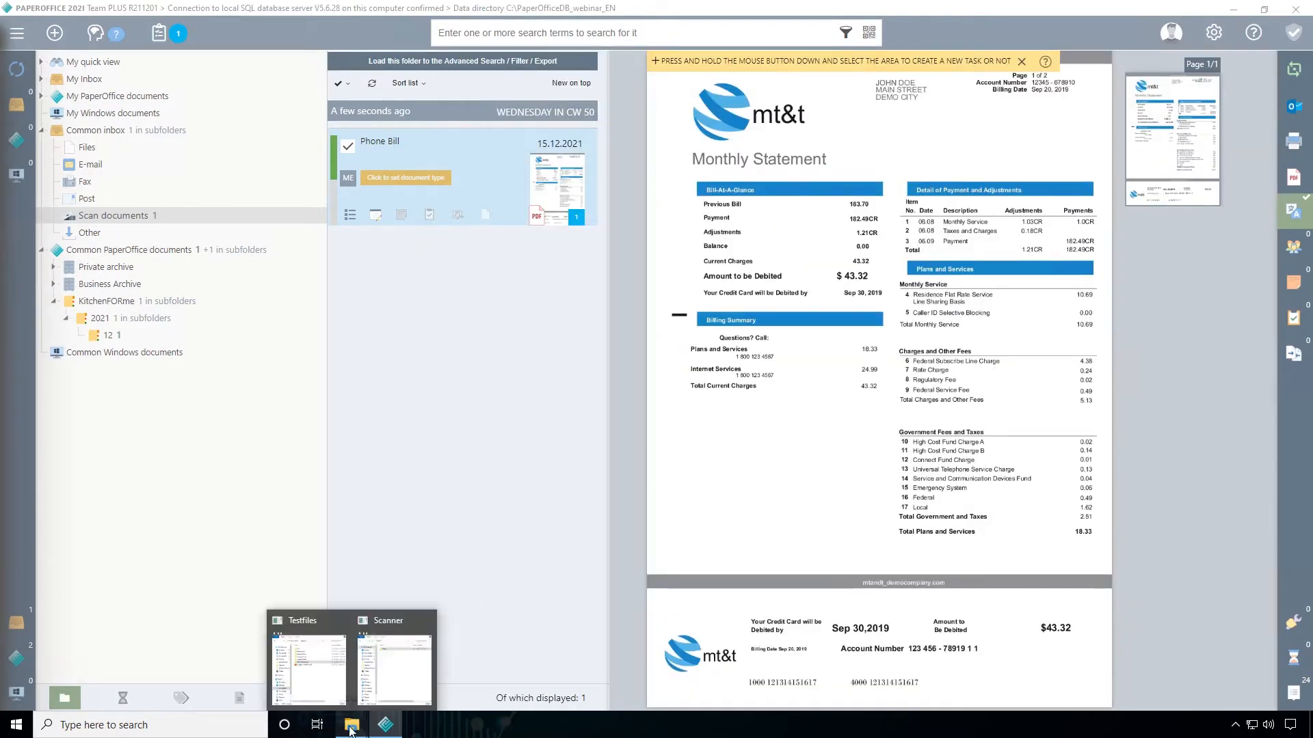
click(346, 718)
mouse_move(346, 718)
click(402, 657)
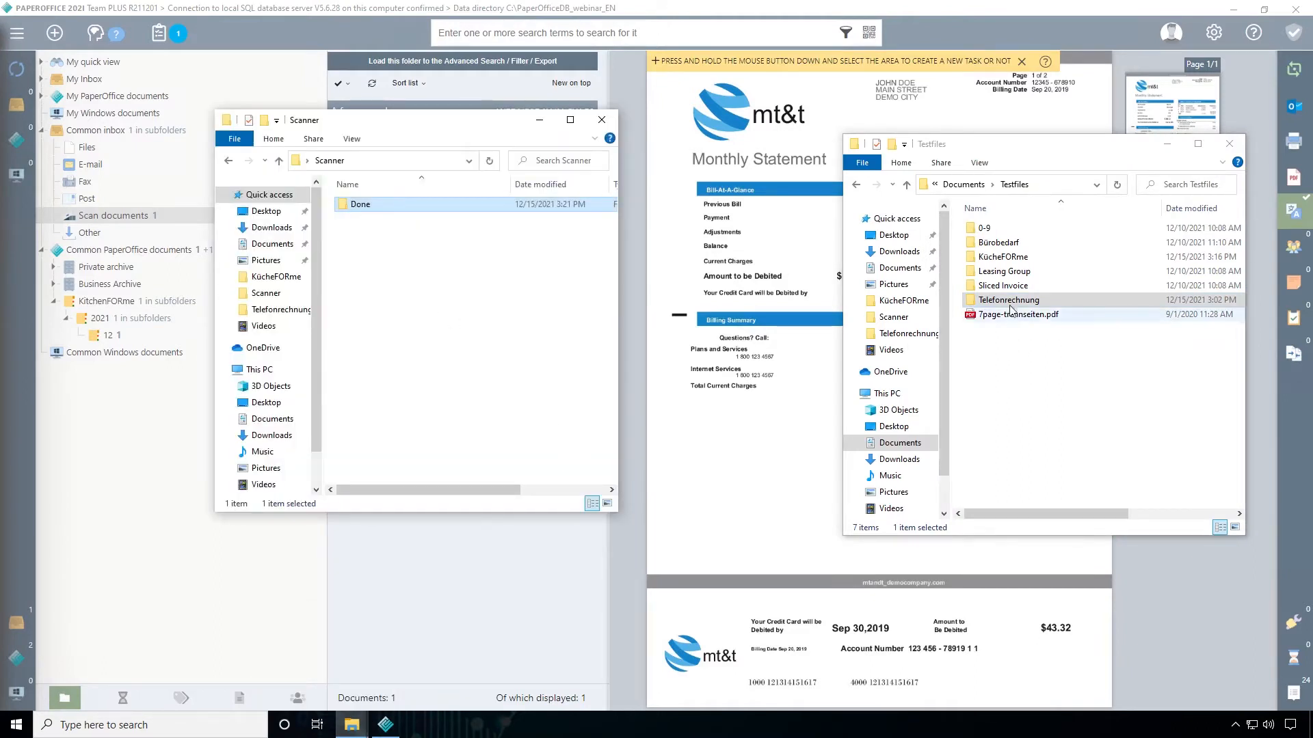
double_click(1010, 257)
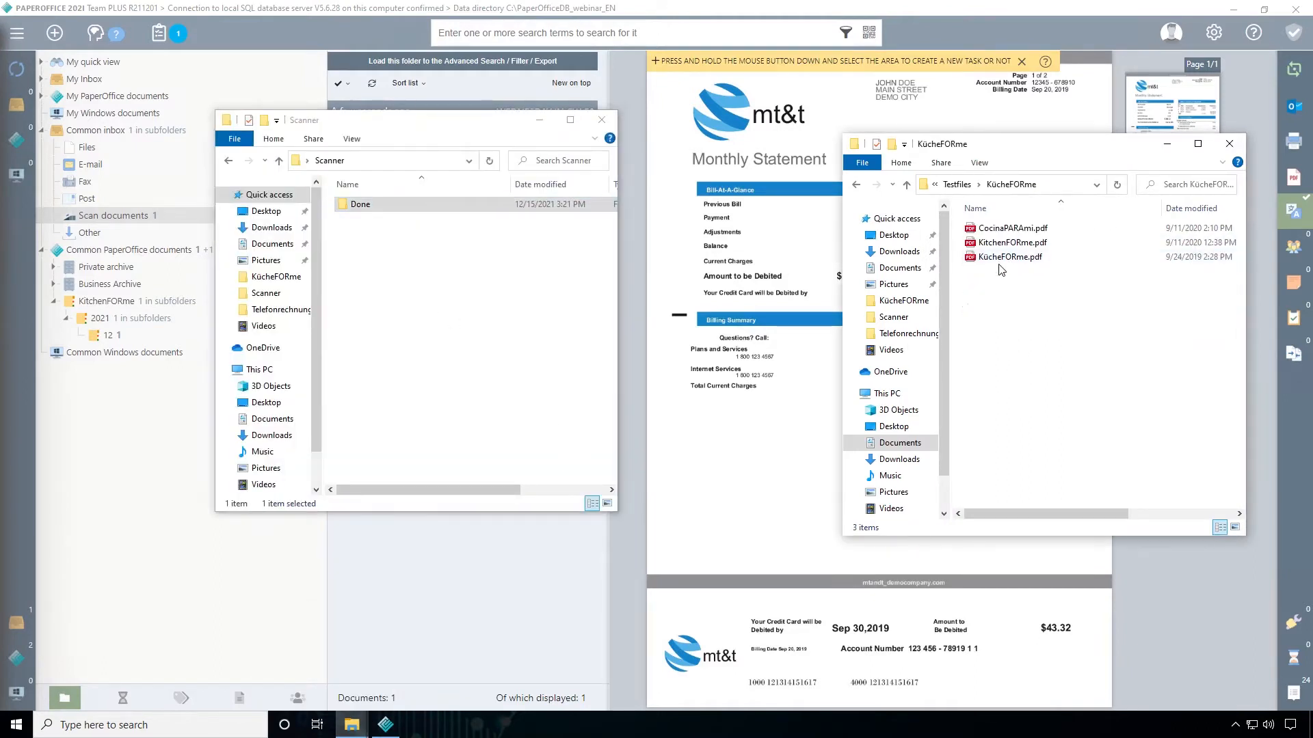
click(1011, 245)
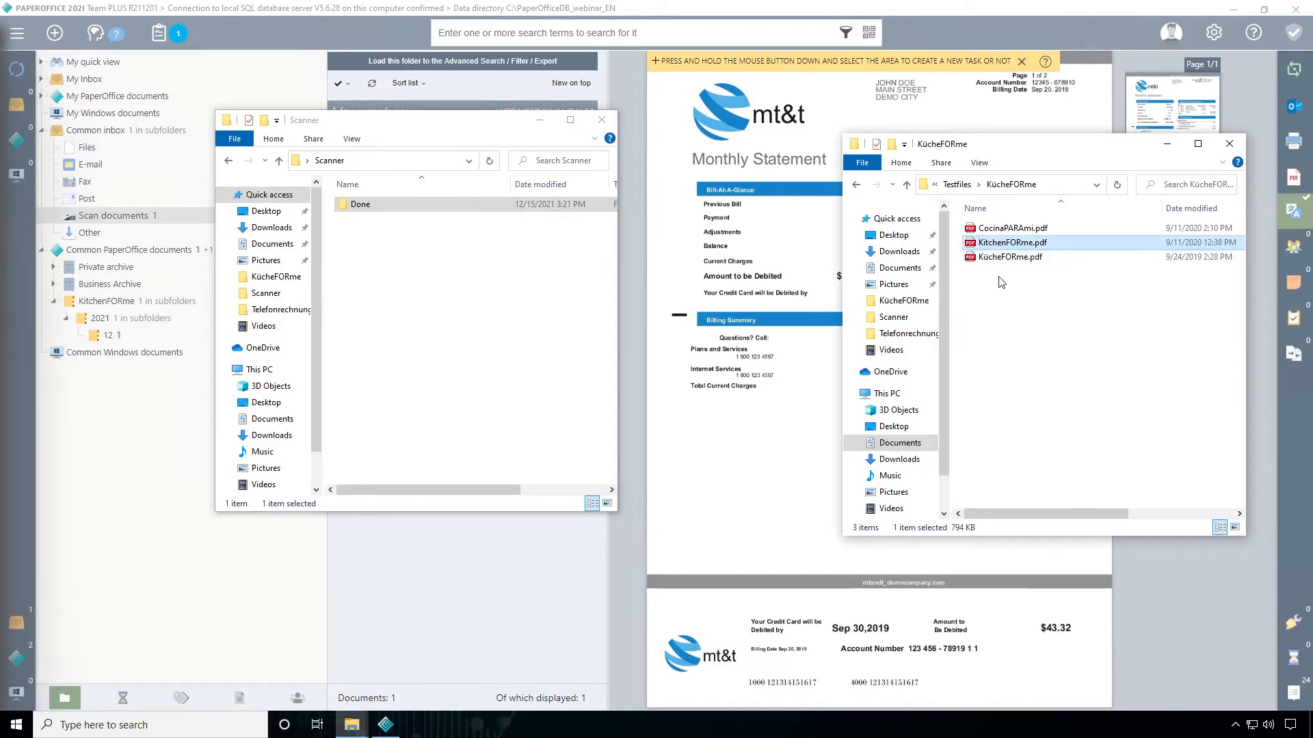
drag(1000, 249, 446, 322)
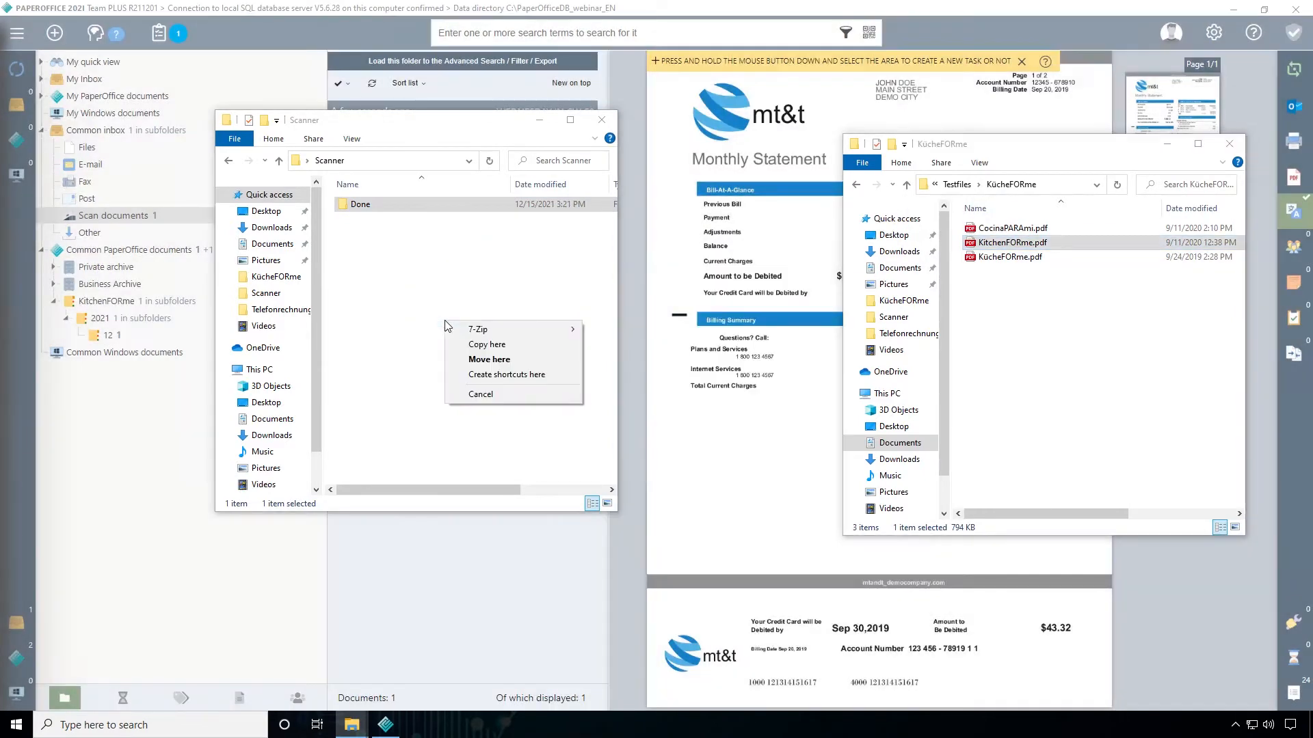
click(510, 345)
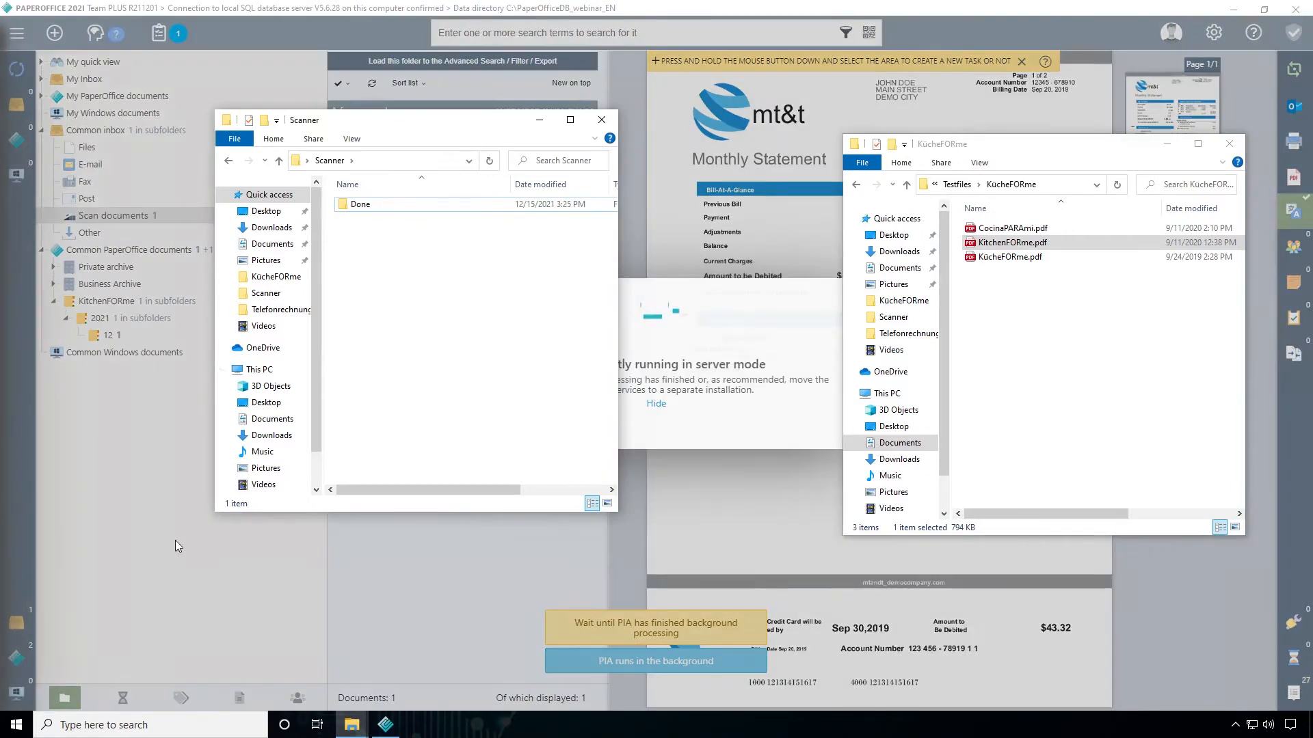
Return to PaperOffice and view the imported KitchenFORme document in subfolder 2021 > 12 of Scan documents
click(135, 572)
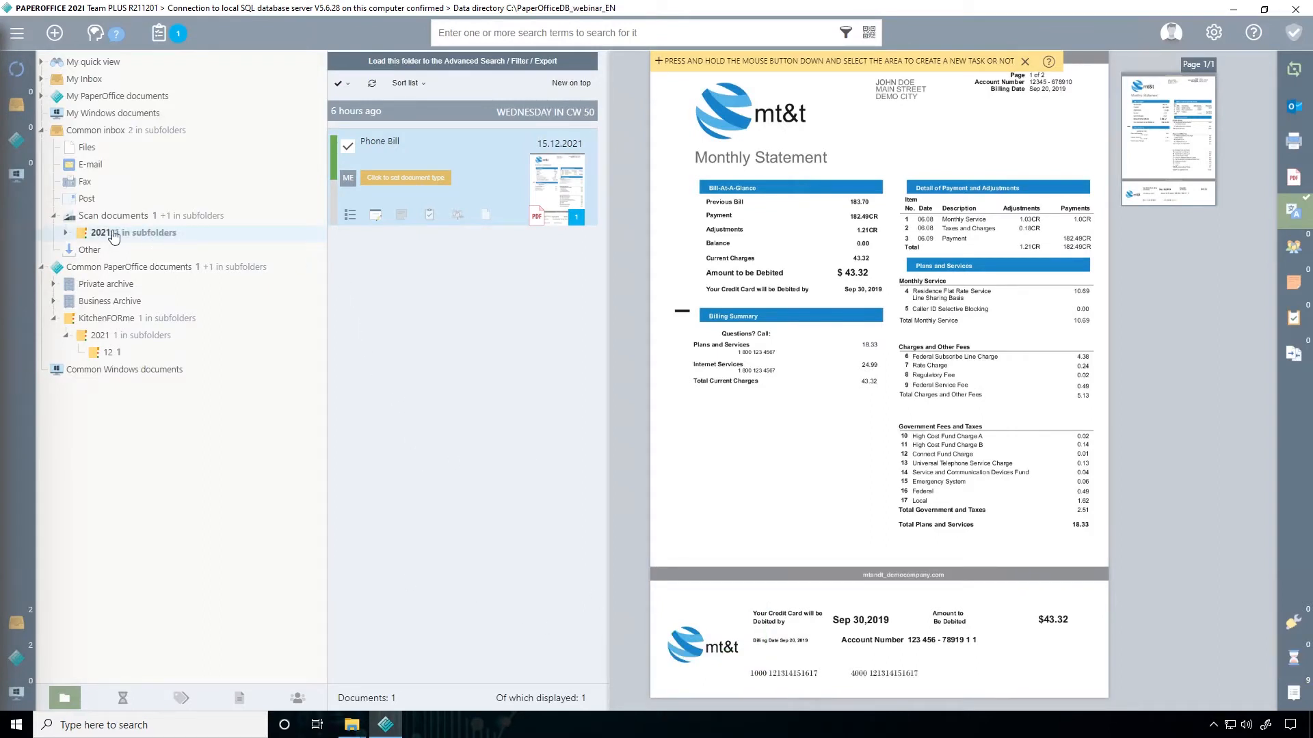
click(67, 233)
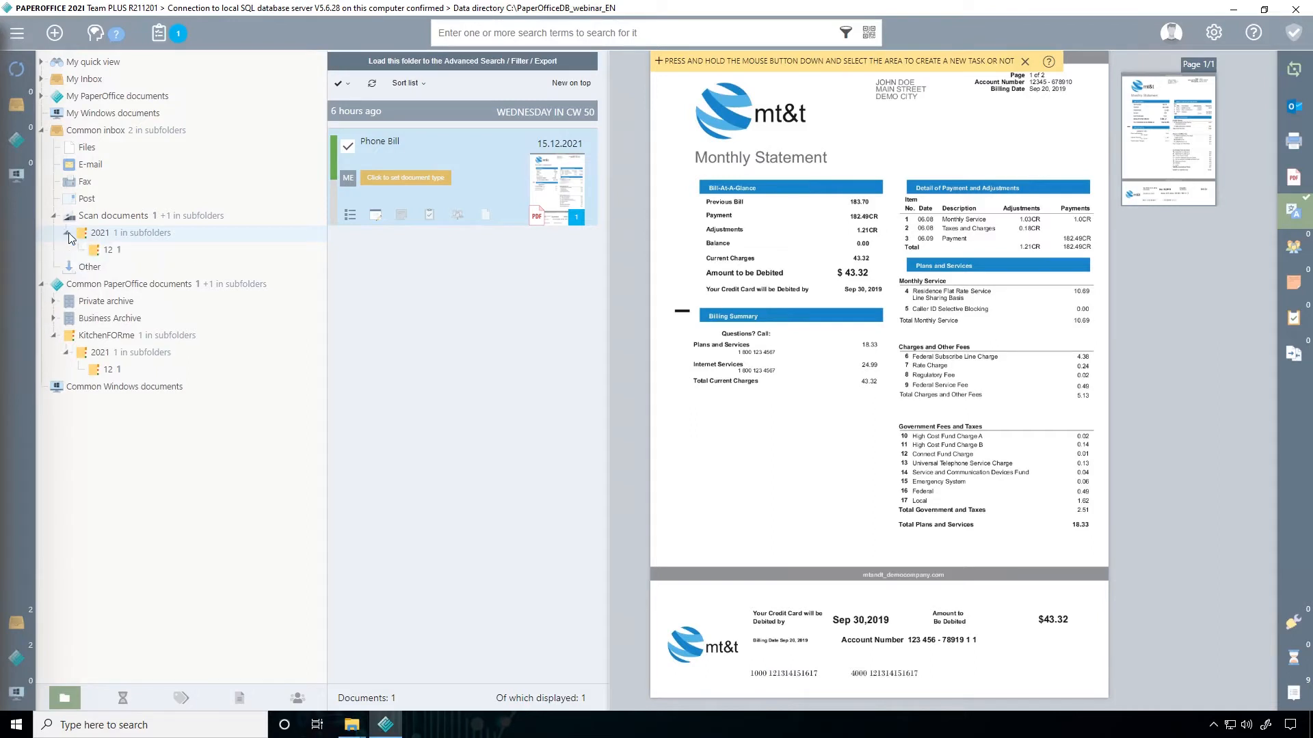
click(110, 251)
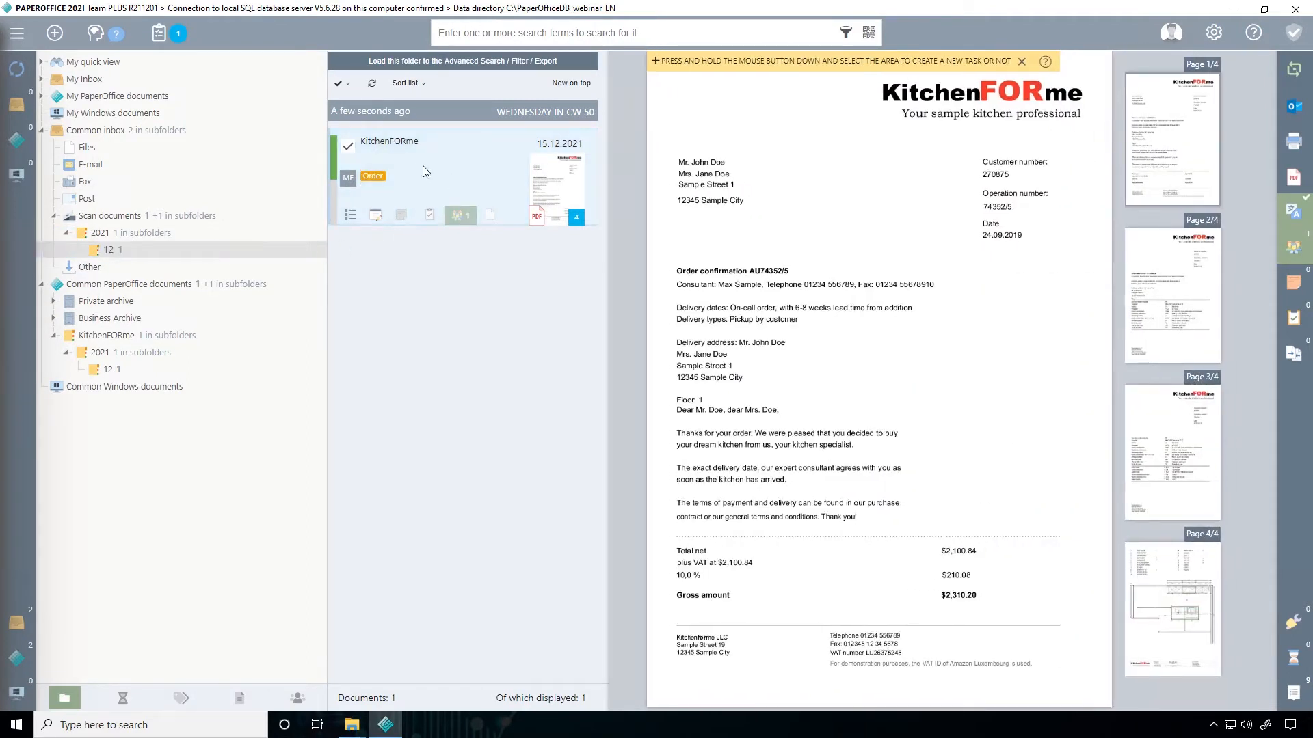
click(337, 165)
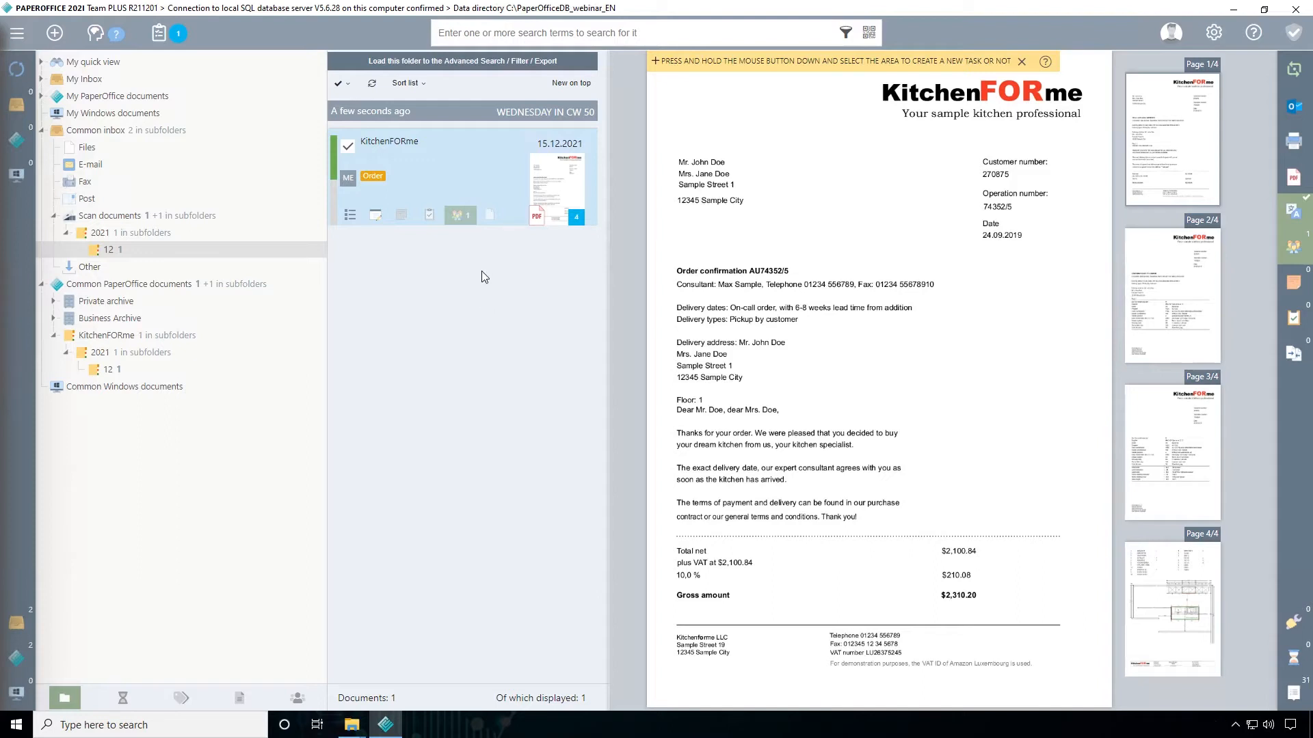
Search all documents and folders for Kitchen and for Phone, and clear the search term
click(615, 33)
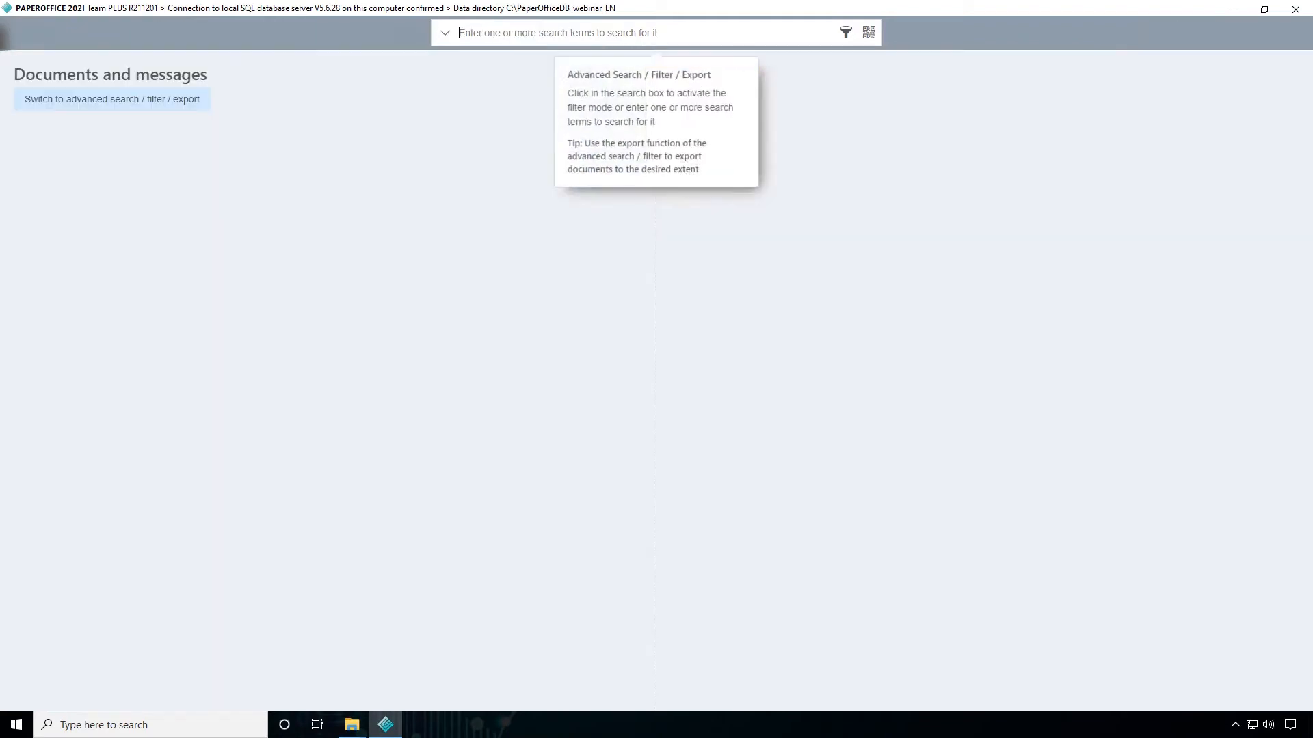
text(Kitchen)
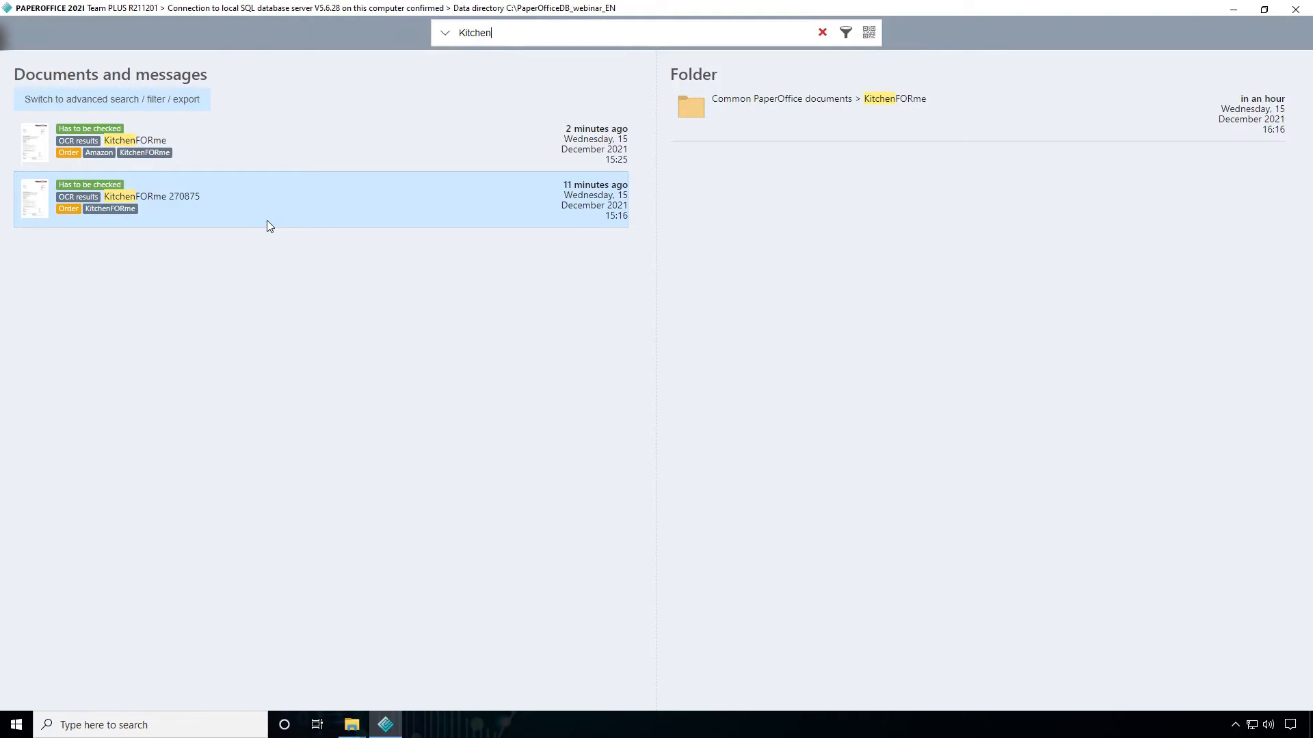
drag(495, 33, 444, 35)
key(BackSpace)
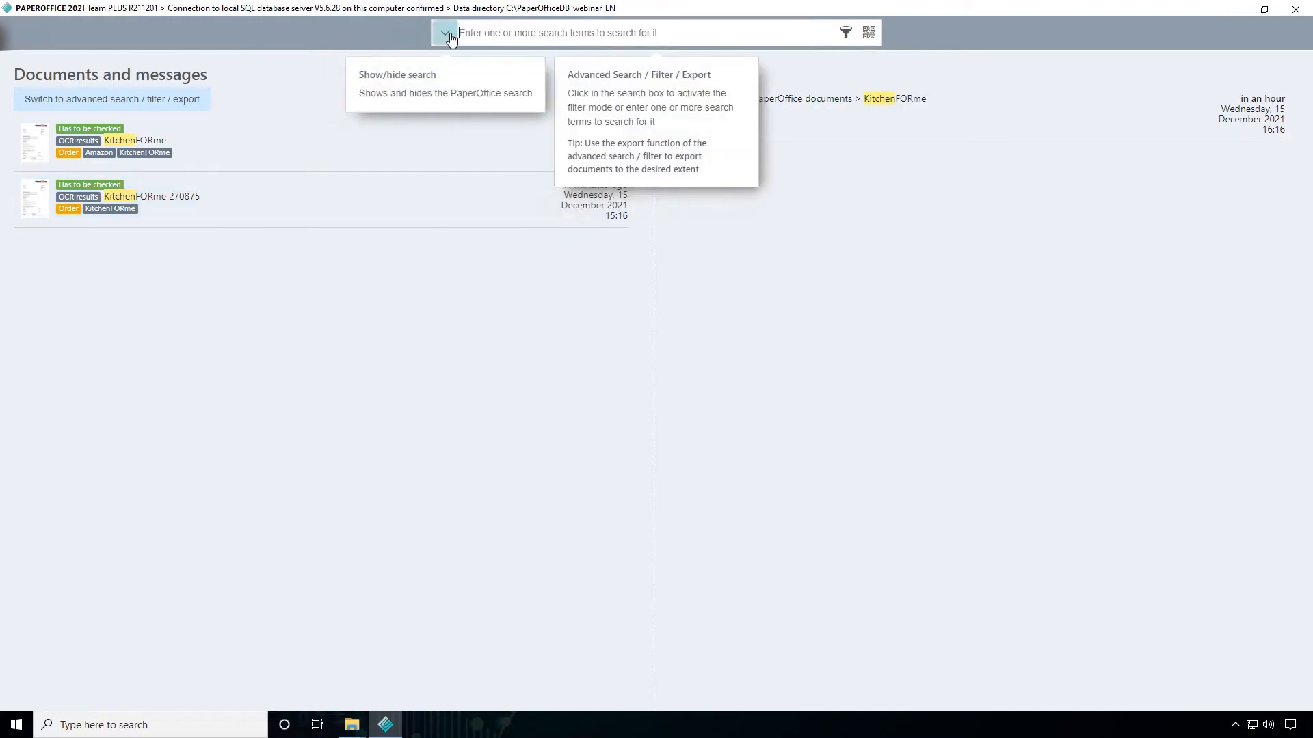
text(Phone)
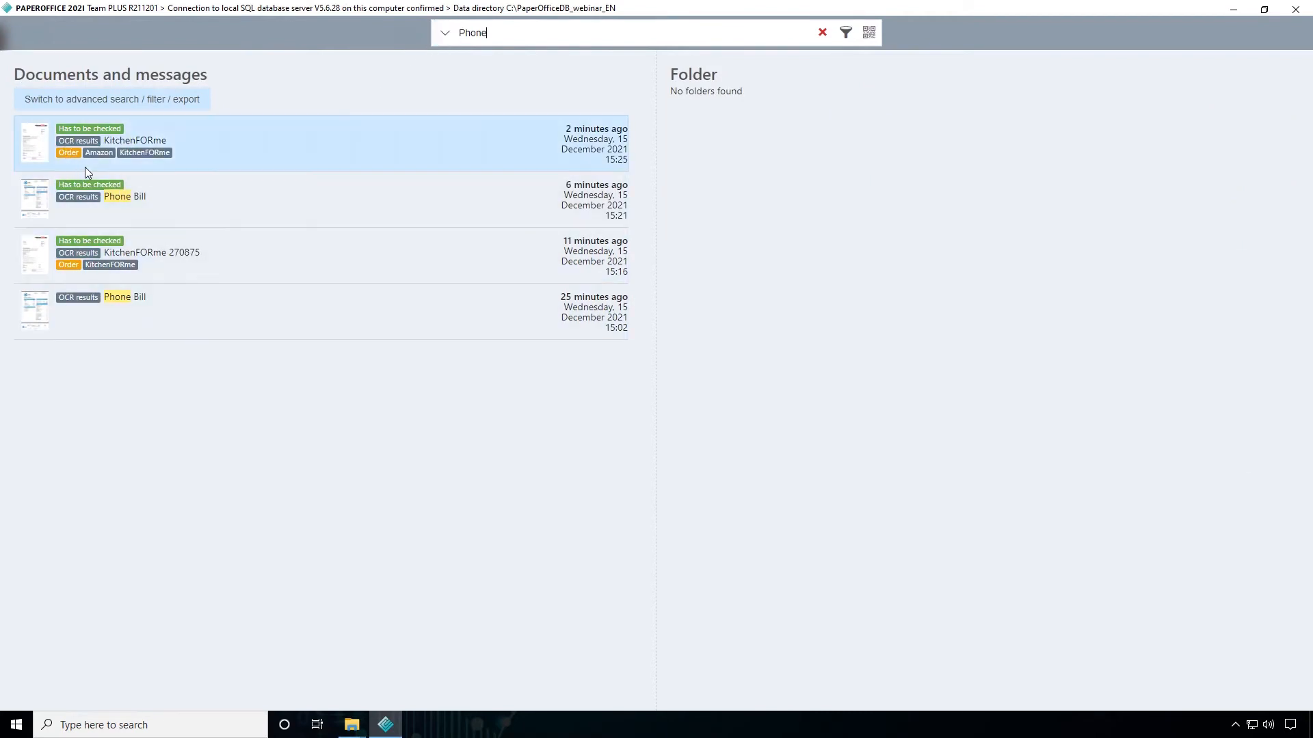
drag(494, 43, 436, 45)
key(BackSpace)
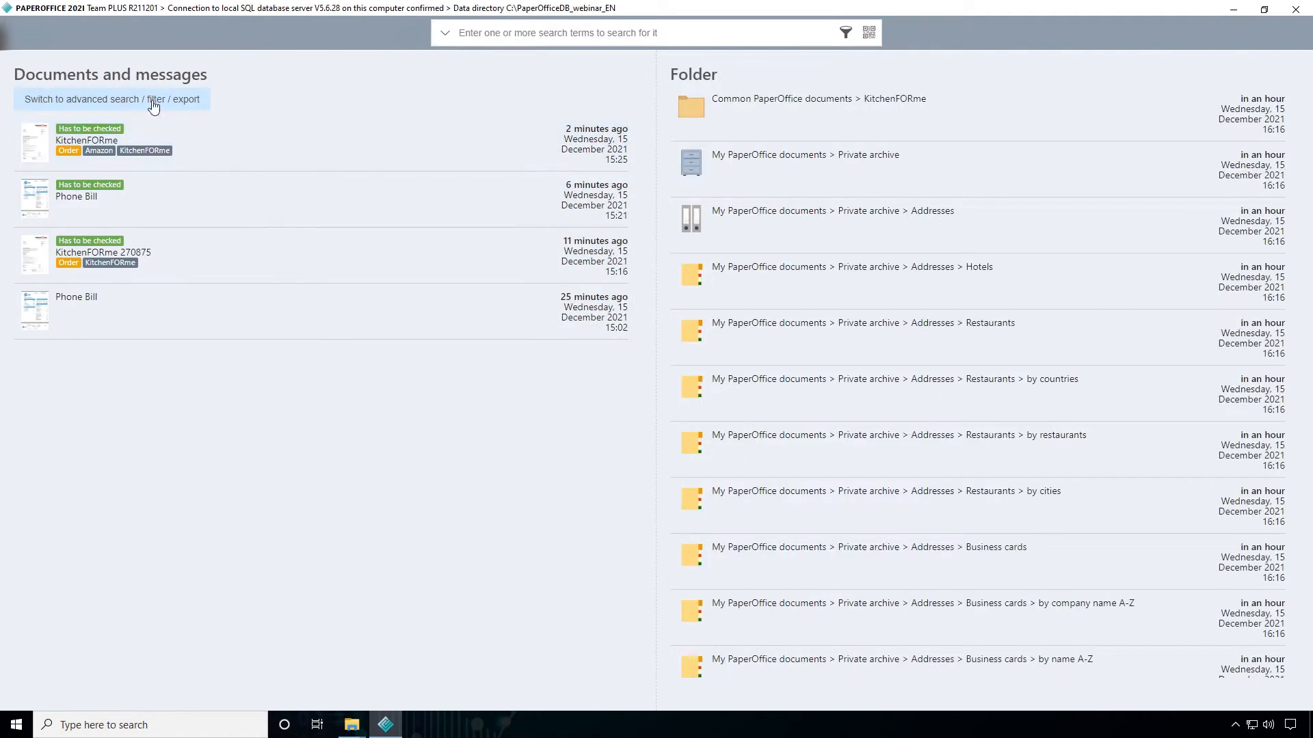
Switch to the advanced search and filter the documents by the keyword KitchenFORme
click(201, 101)
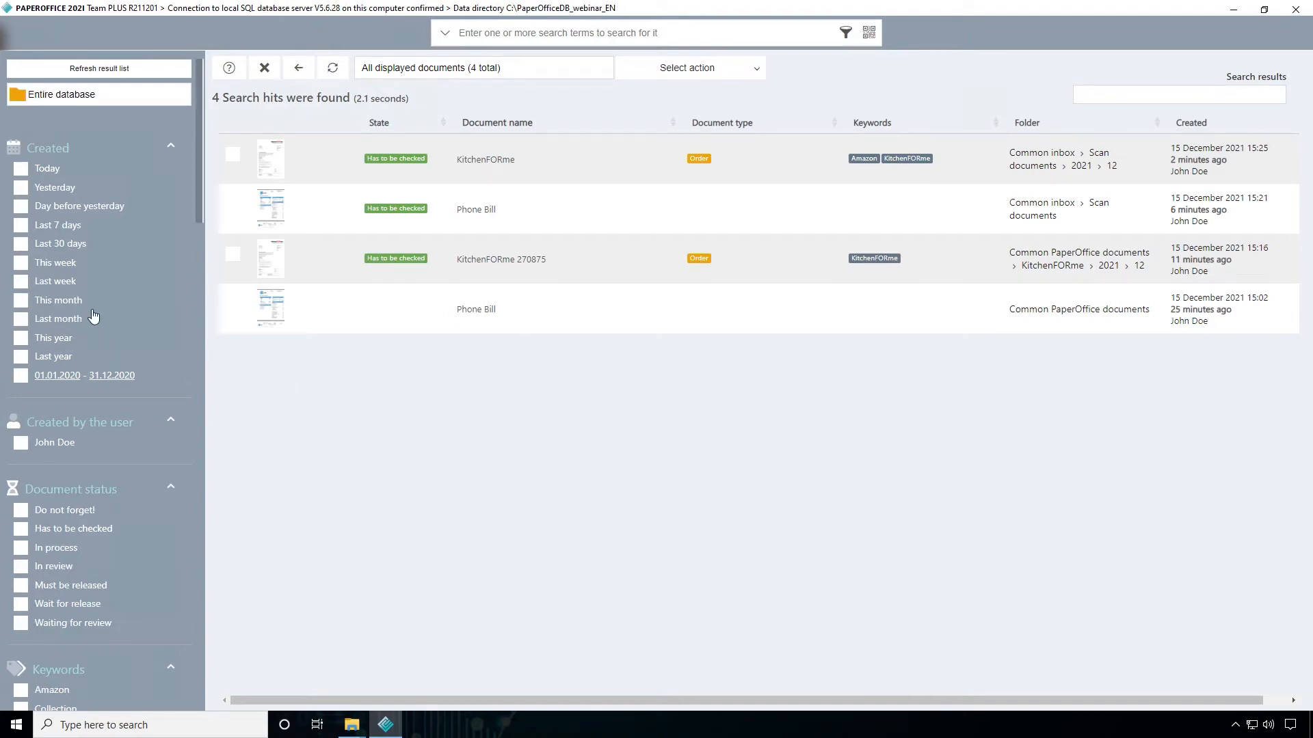
scroll(94, 316, down, 4)
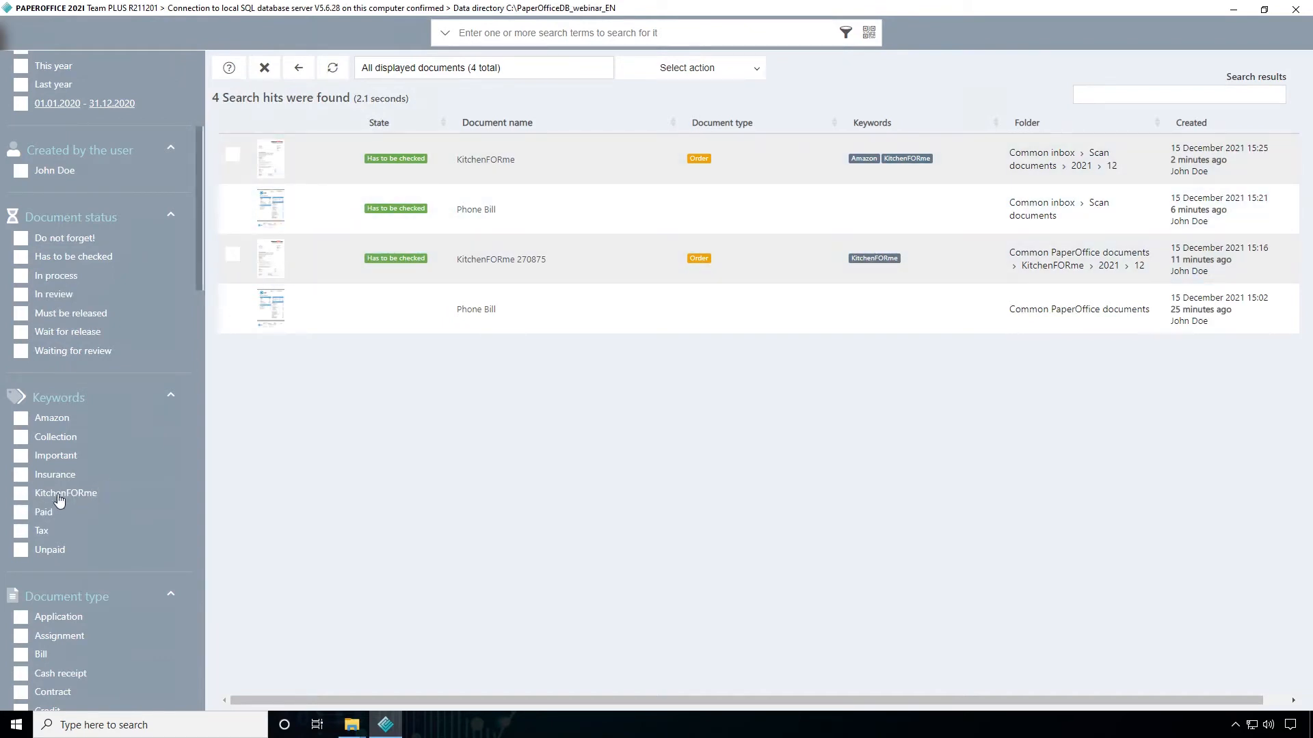
click(20, 498)
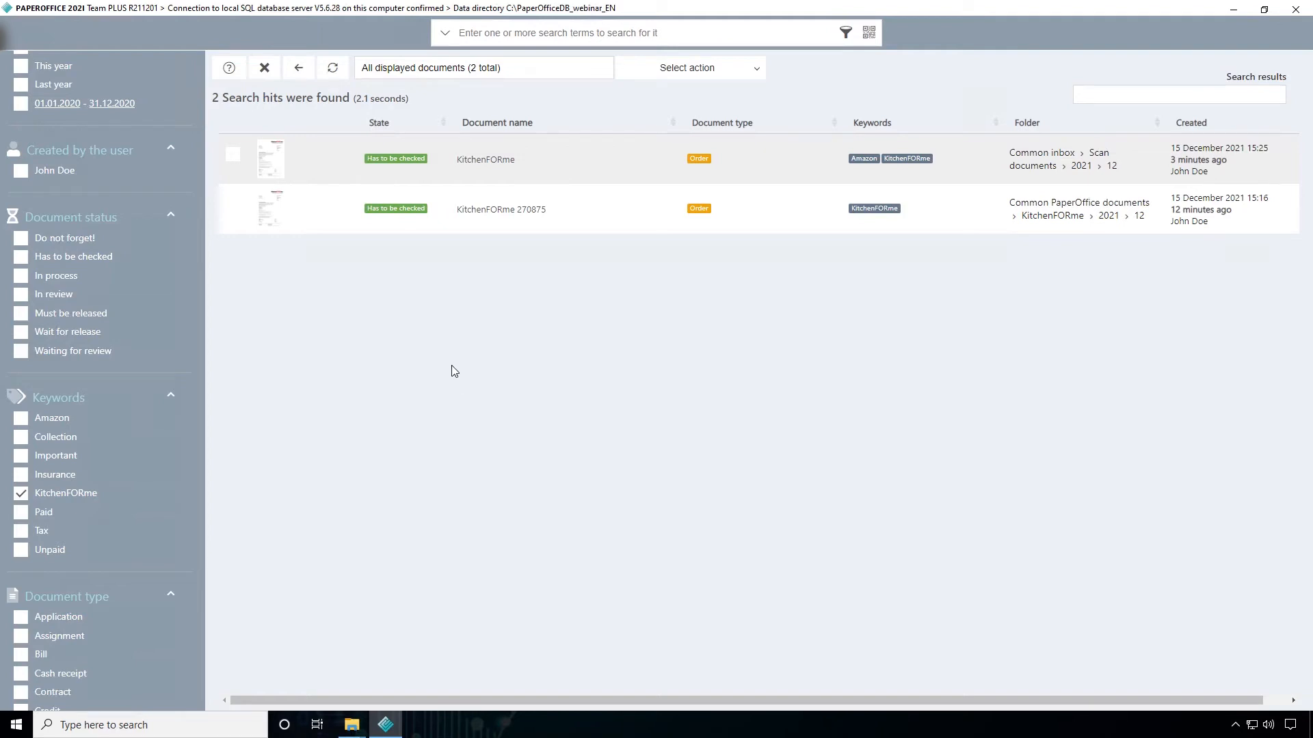
click(879, 201)
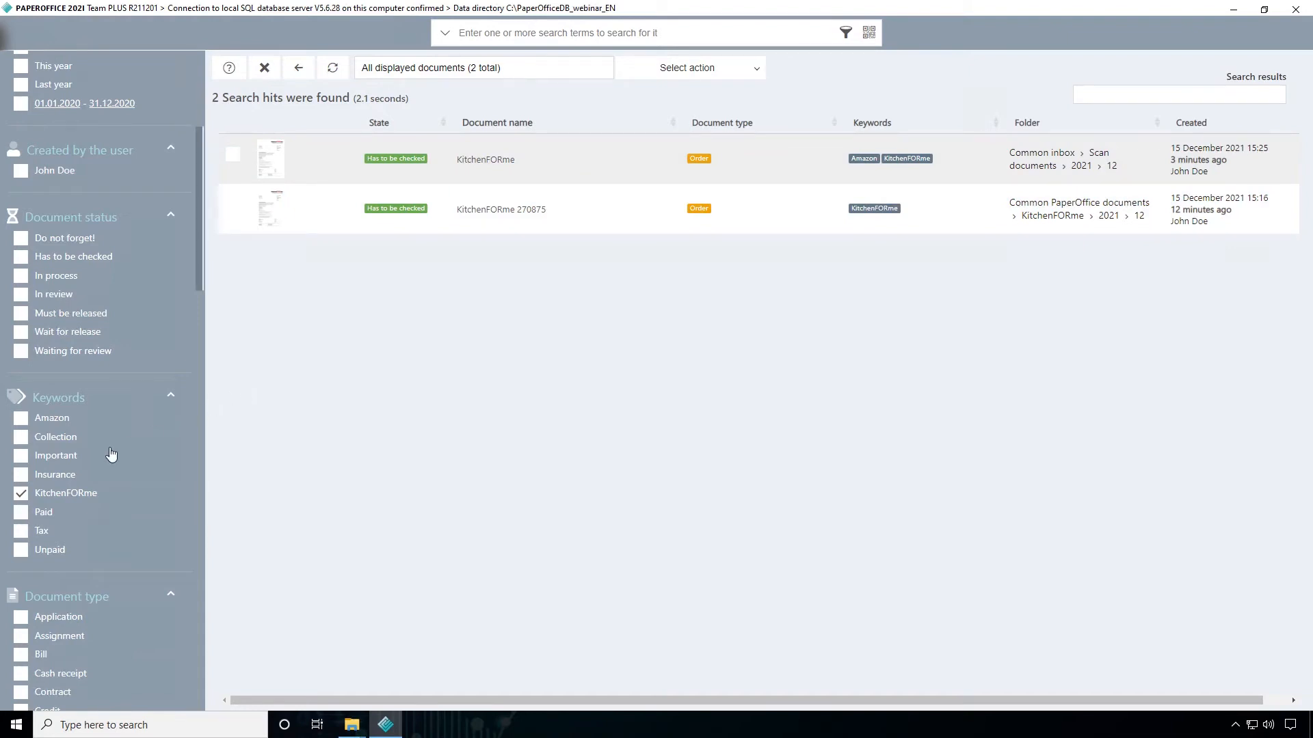
Try the document type filters Delivery note and Order on the results, and clear the document type and keyword filters
scroll(110, 454, down, 4)
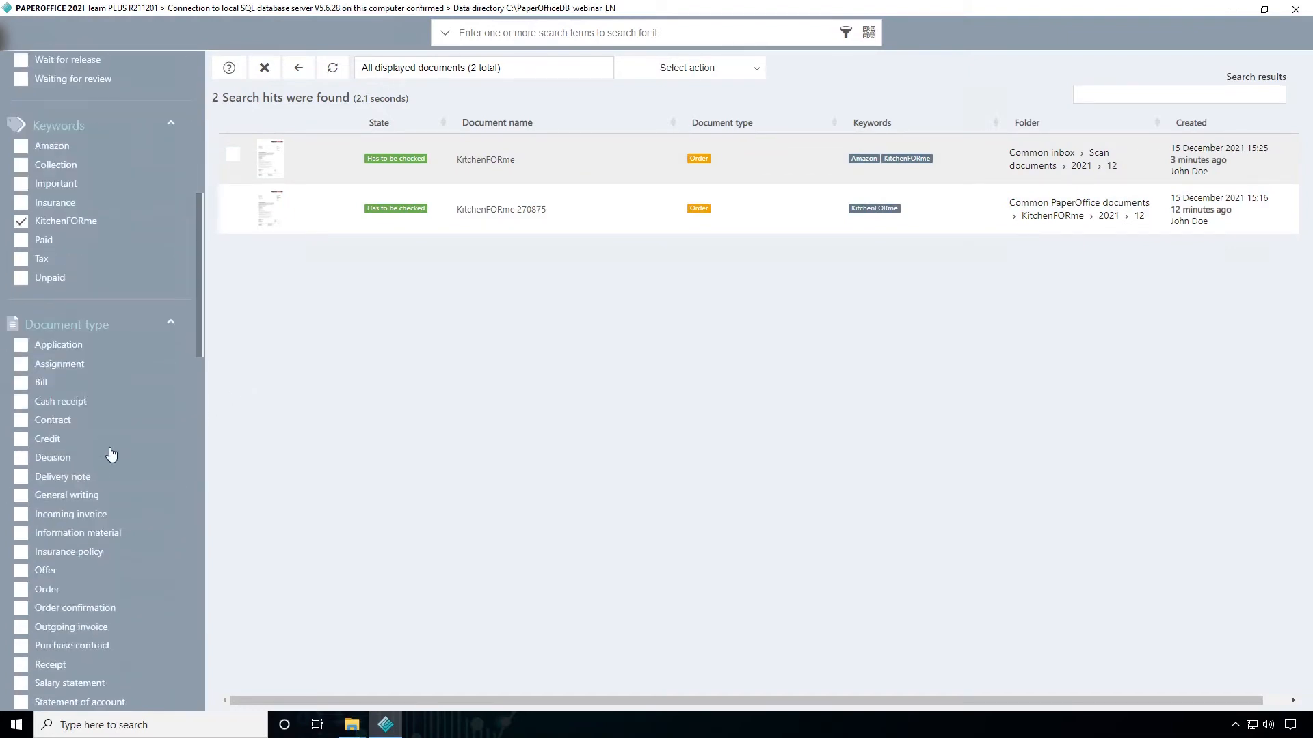
scroll(111, 454, down, 2)
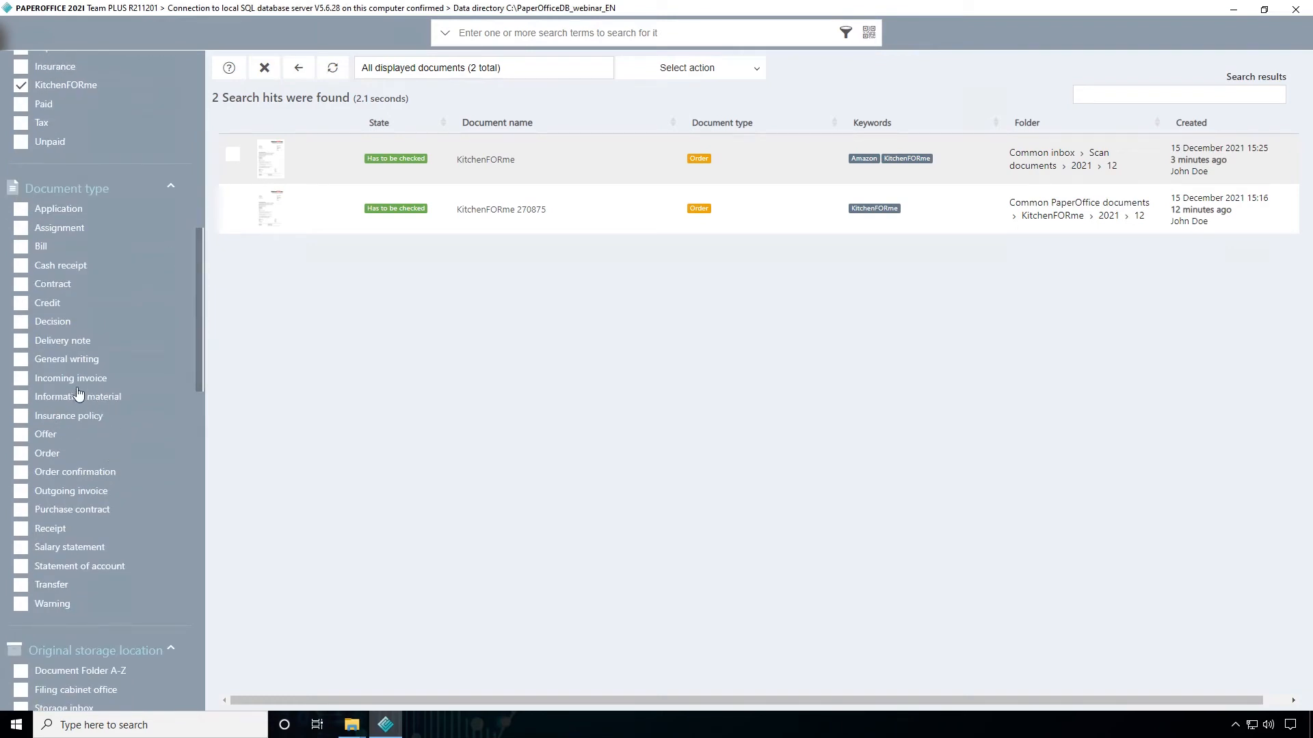
click(21, 341)
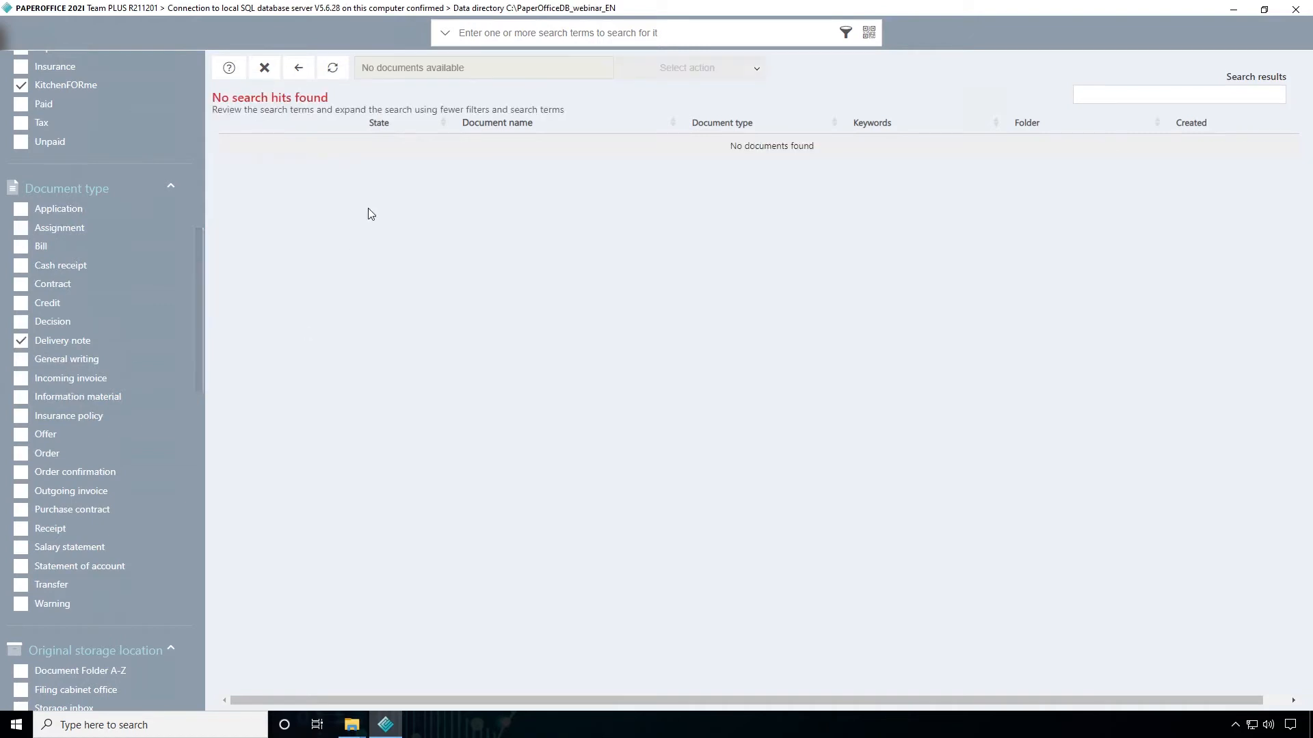
click(22, 341)
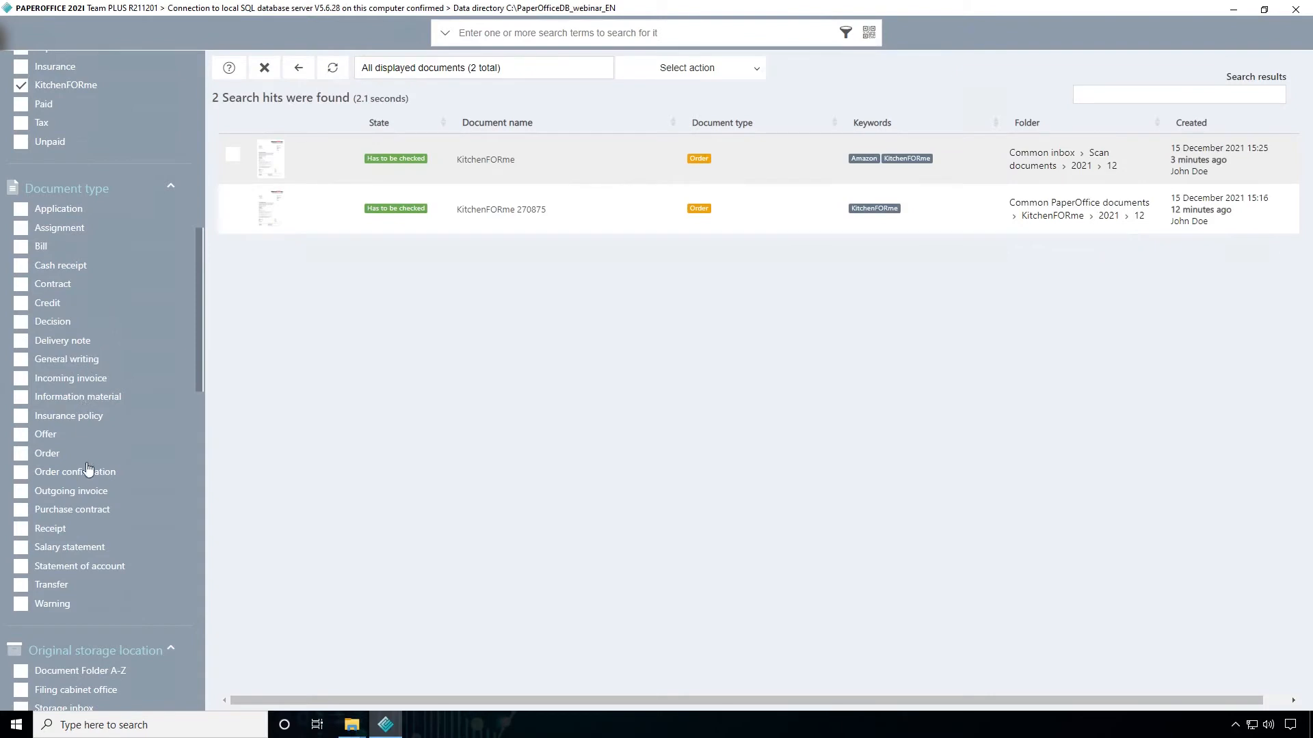
click(21, 456)
click(21, 84)
Search for Kitchen in the advanced search and view the text hits of the KitchenFORme document in Scan documents
click(652, 33)
text(Kitchen)
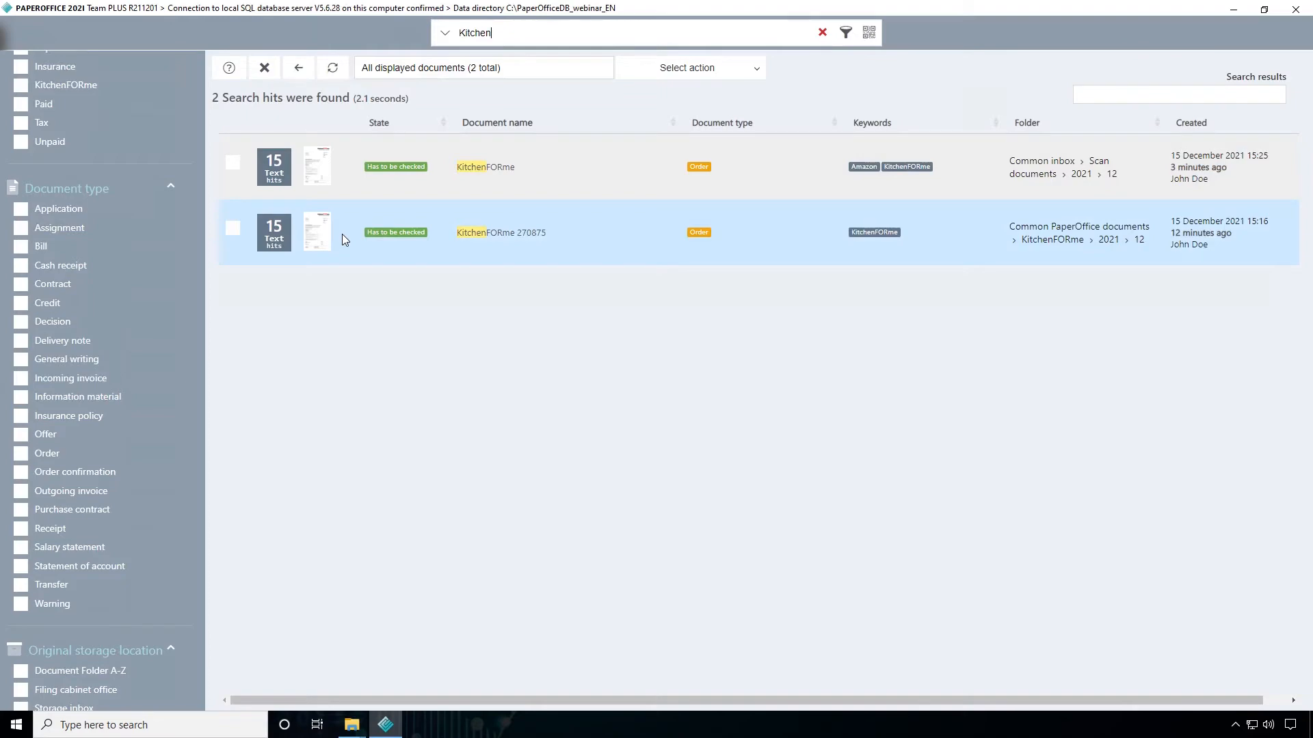
click(276, 181)
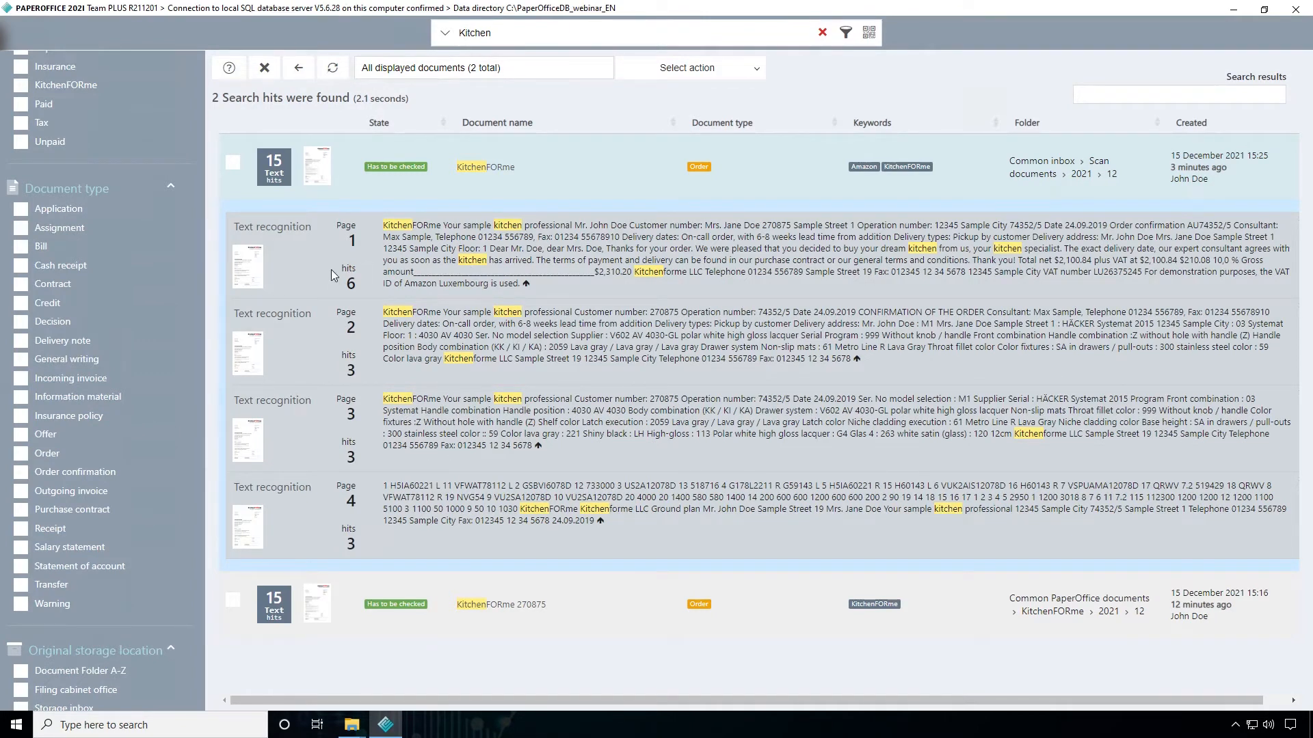
click(277, 179)
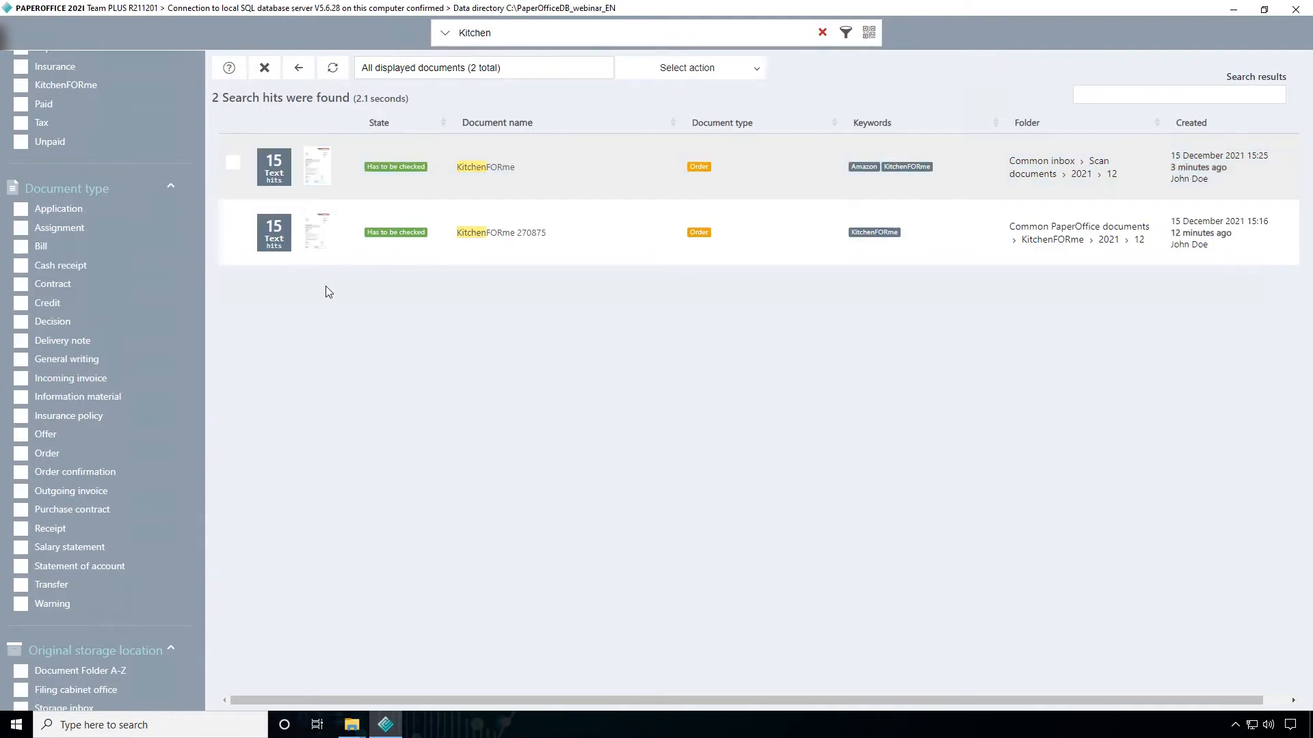
Clear the search term and open the Phone Bill stored in Common PaperOffice documents from the results
click(458, 33)
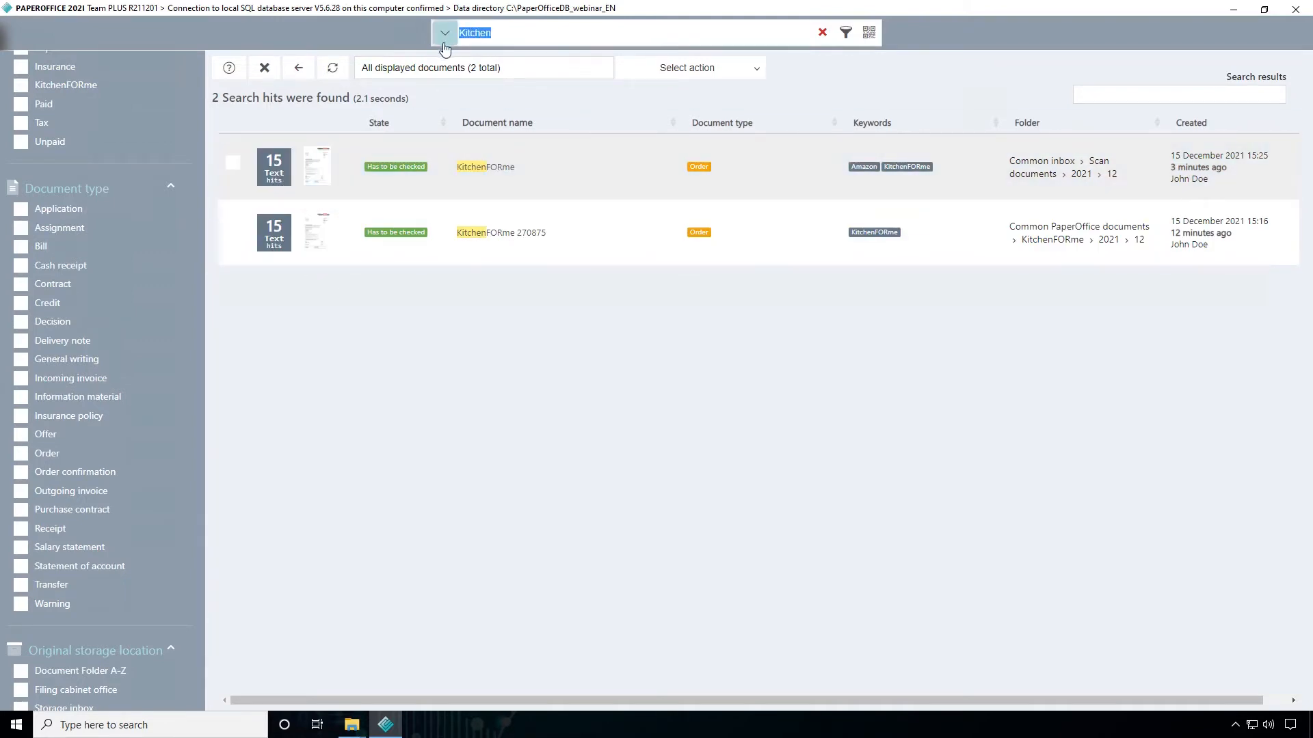
key(BackSpace)
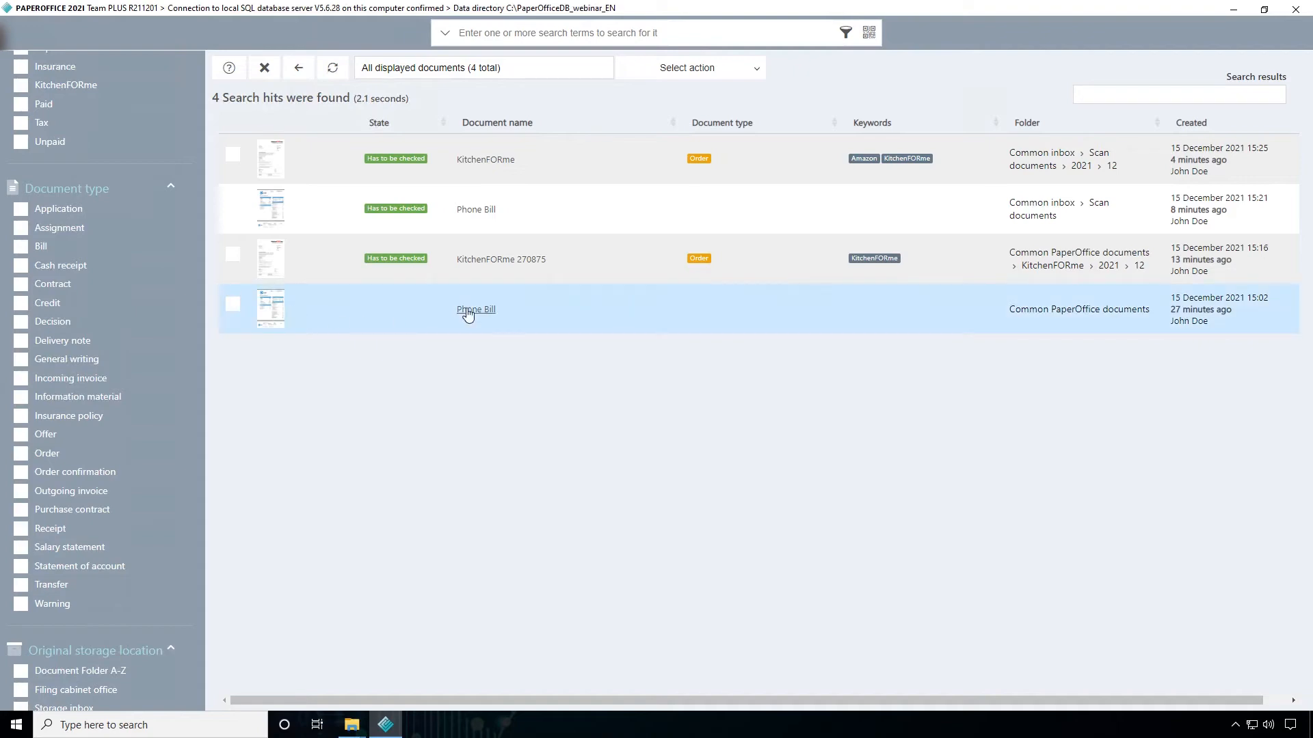
click(472, 309)
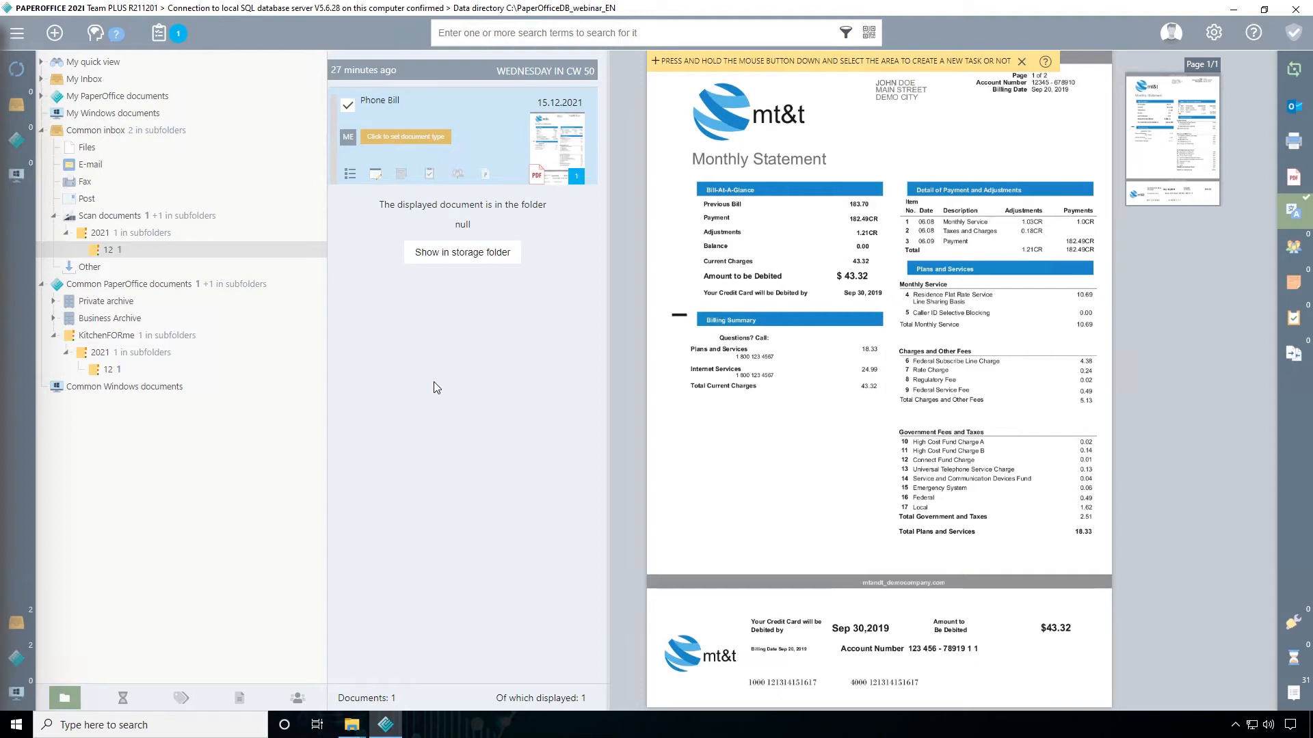
Reopen the advanced search, filter it by the keyword KitchenFORme, and mark all displayed documents
click(549, 32)
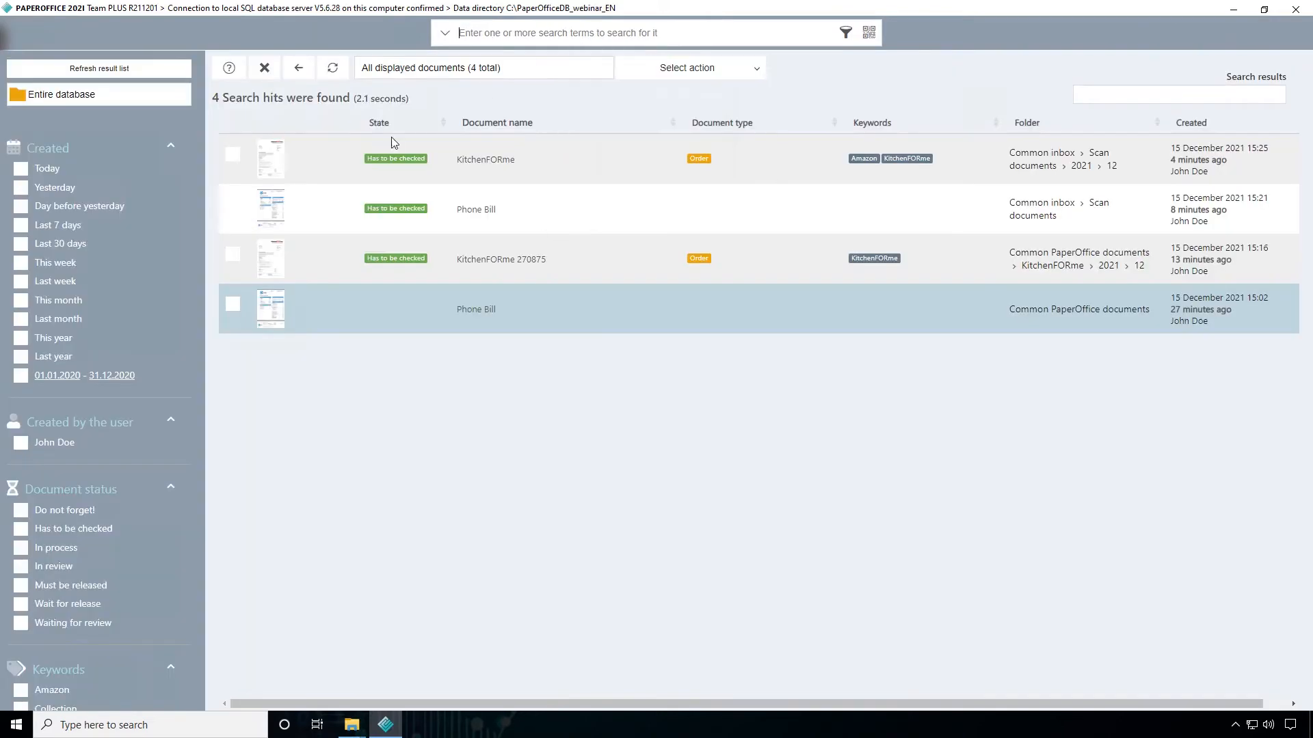
scroll(123, 417, down, 2)
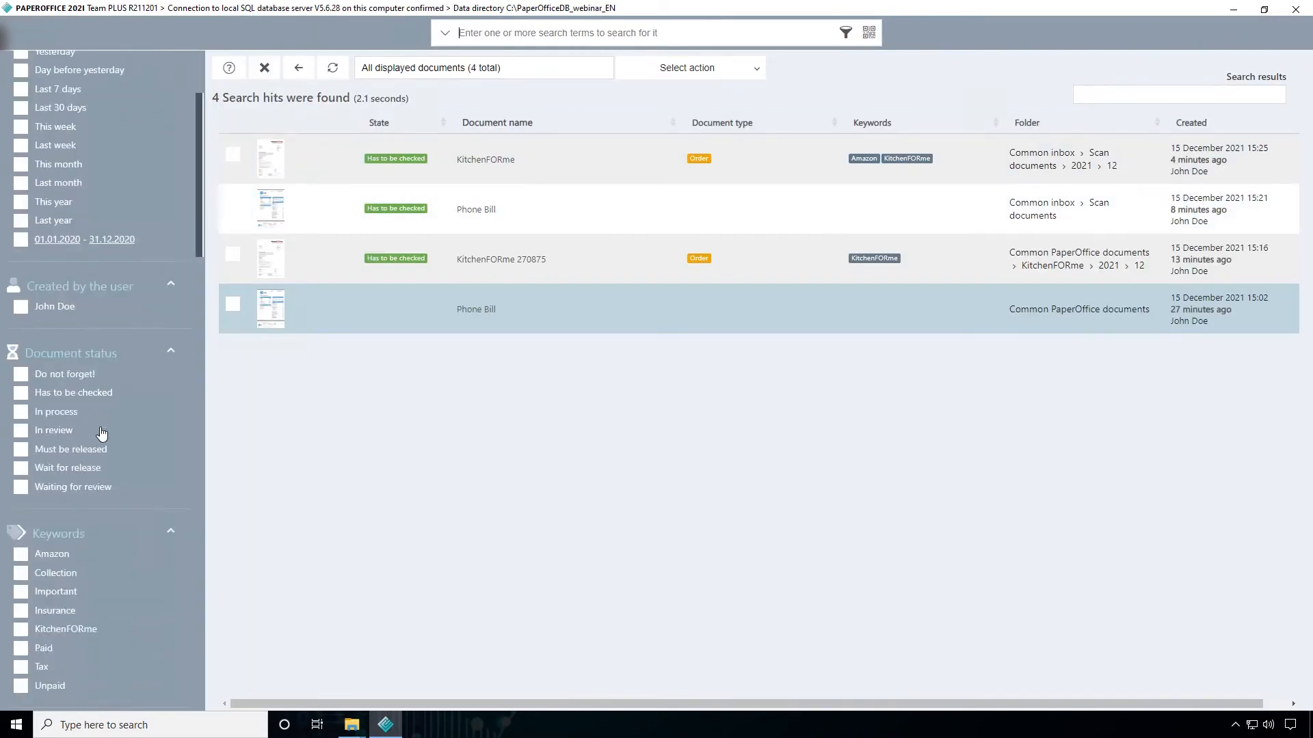
click(21, 630)
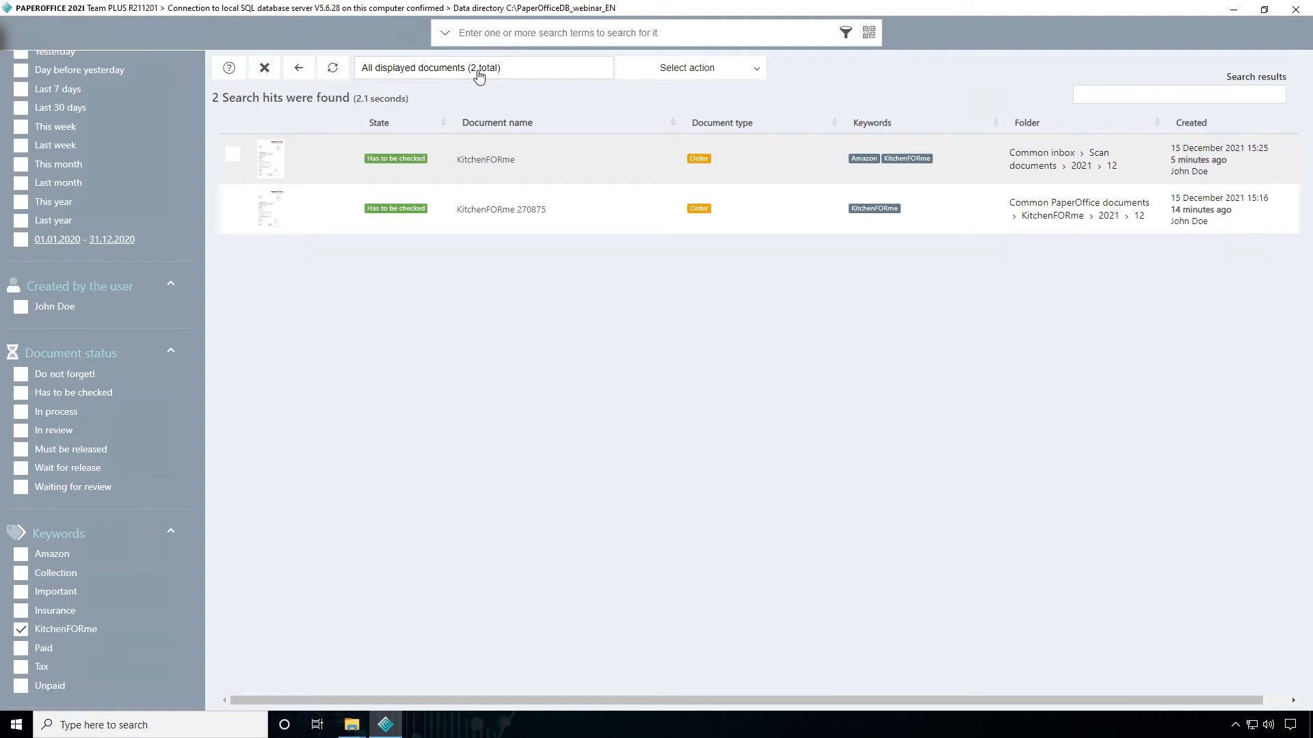
click(236, 158)
click(752, 71)
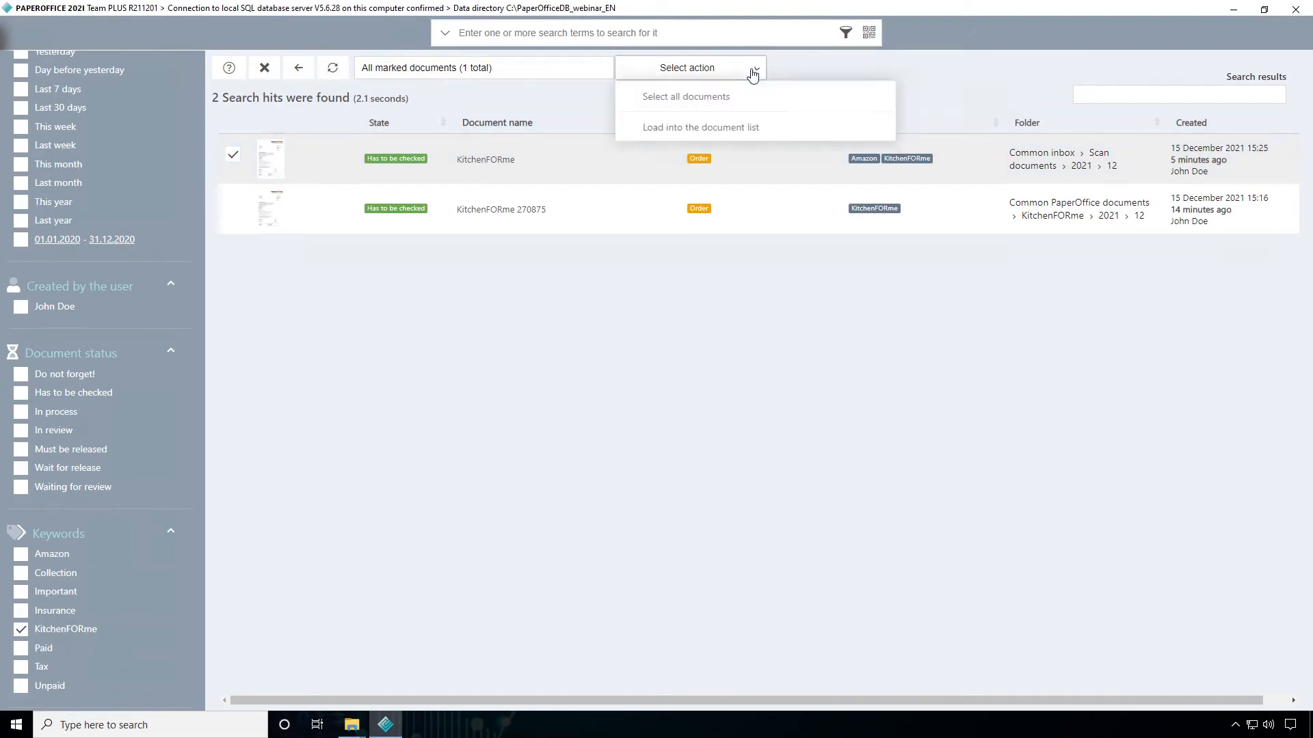
click(681, 104)
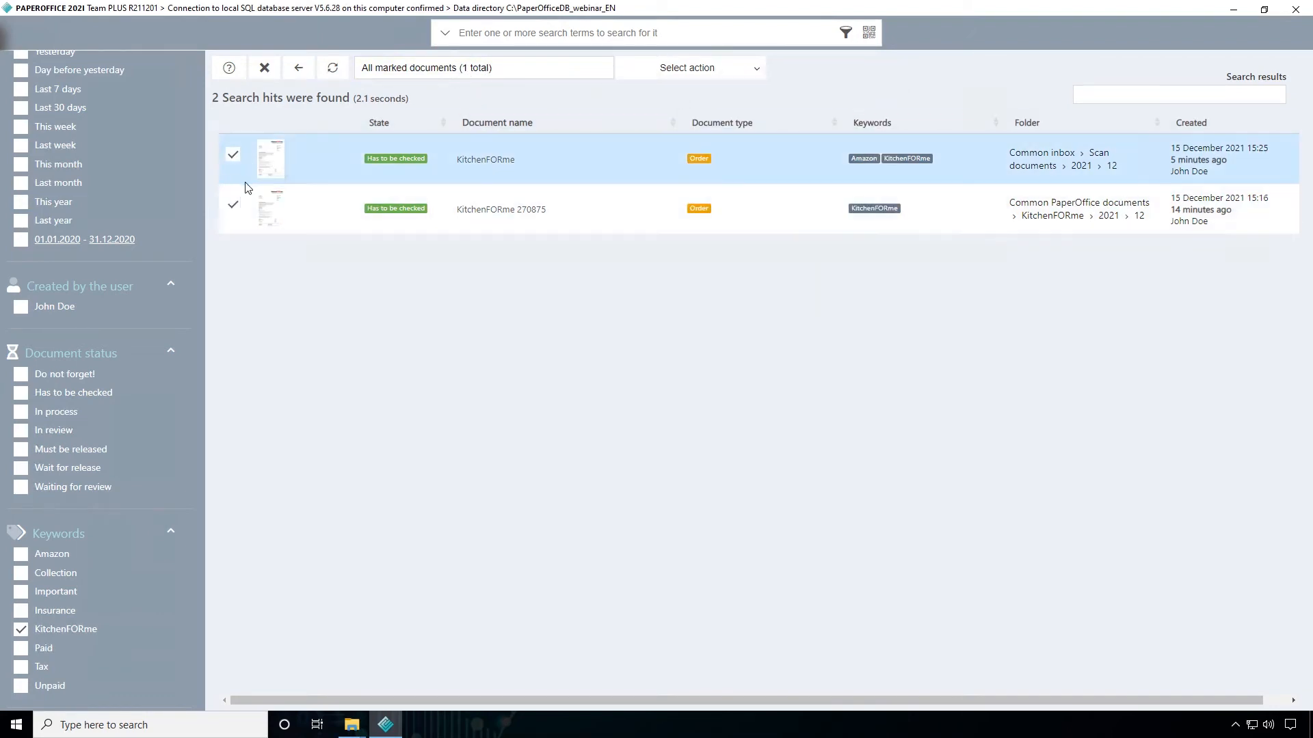
Clear the keyword filter KitchenFORme and mark only the KitchenFORme and Phone Bill documents stored in Scan documents
click(21, 630)
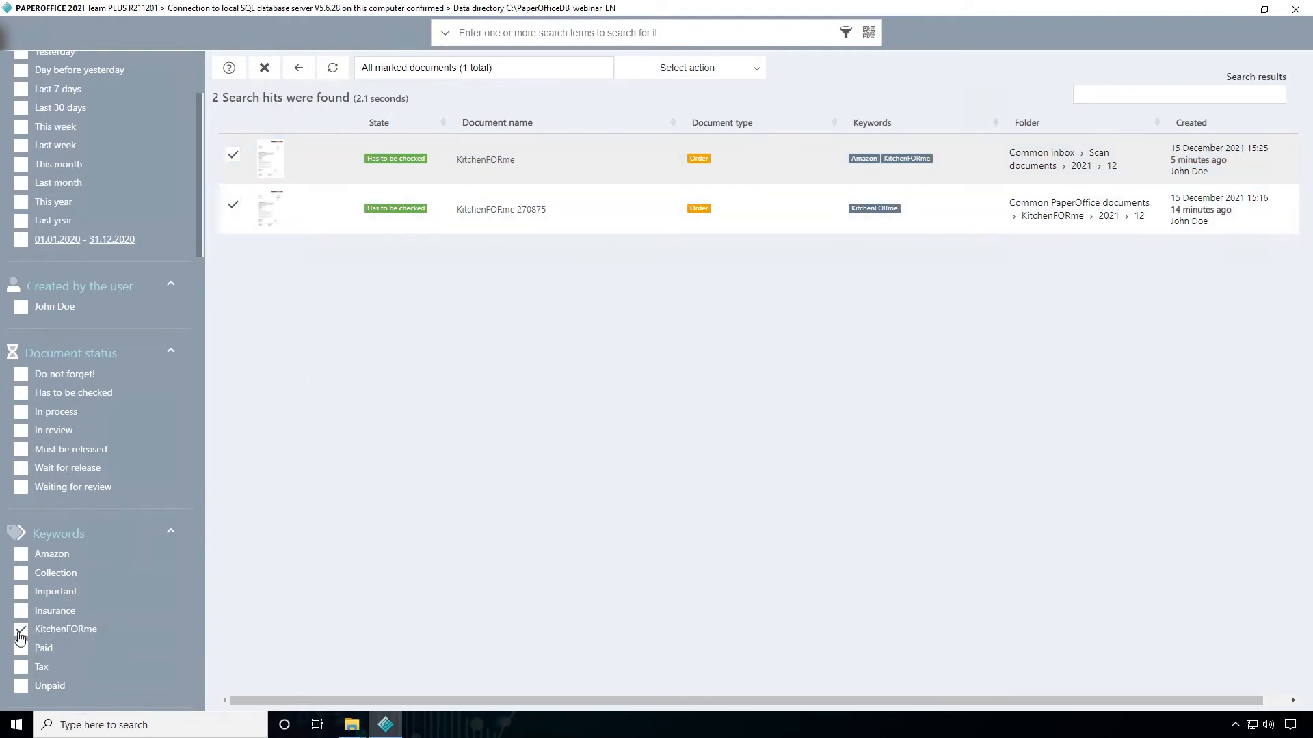
click(233, 153)
click(236, 205)
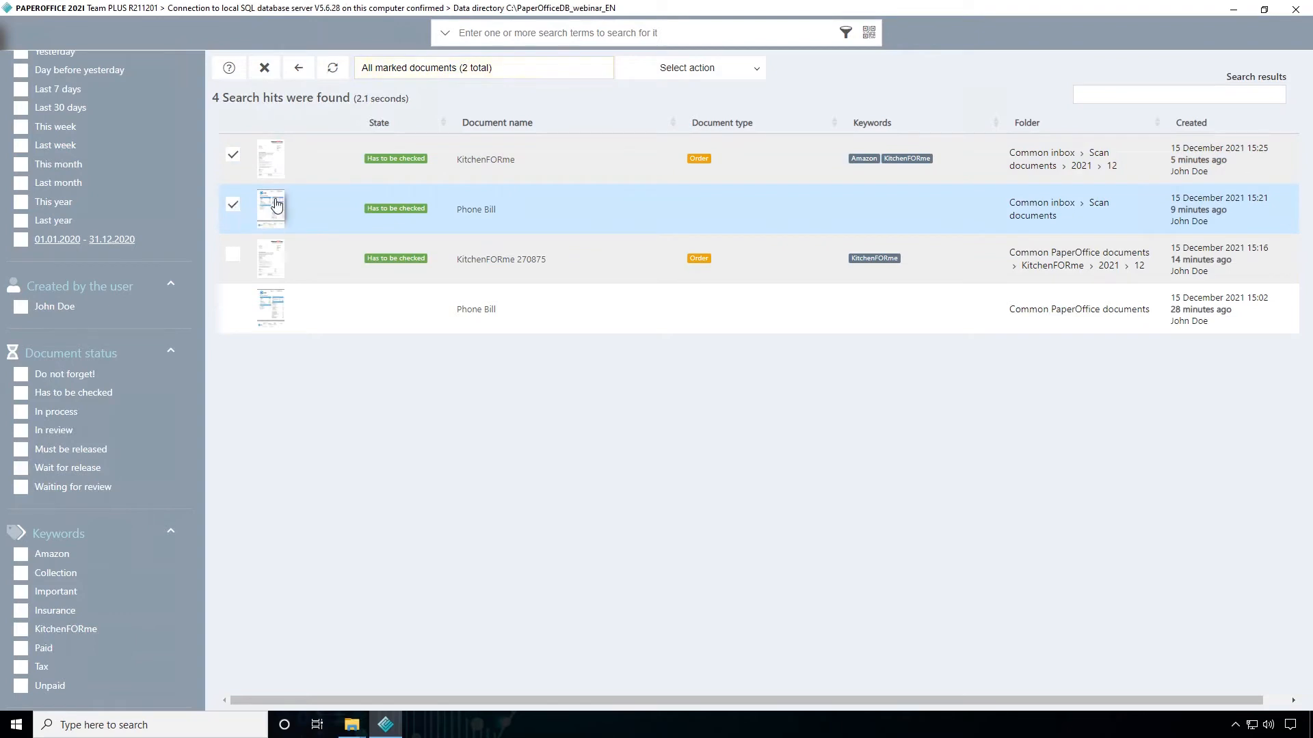
Export the marked documents in PDF format with an Excel data file, without the folder structure and as individual files
click(759, 78)
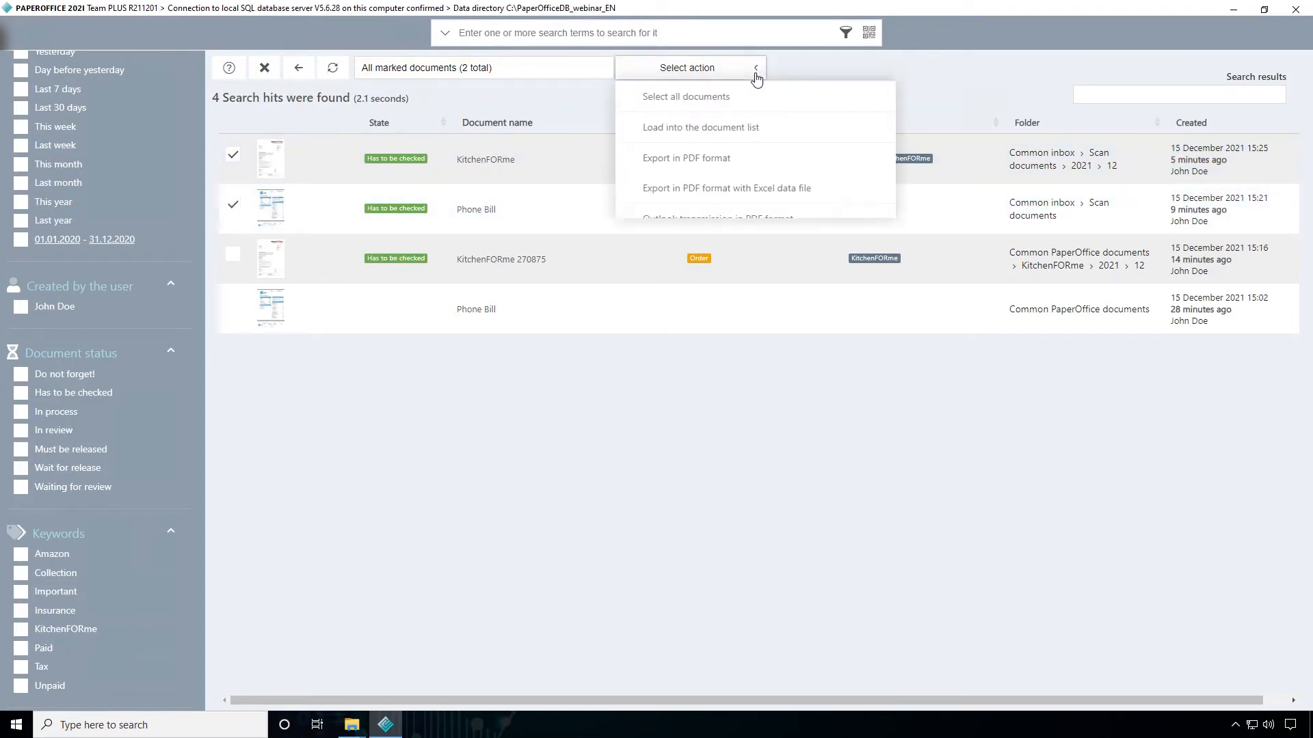
click(780, 195)
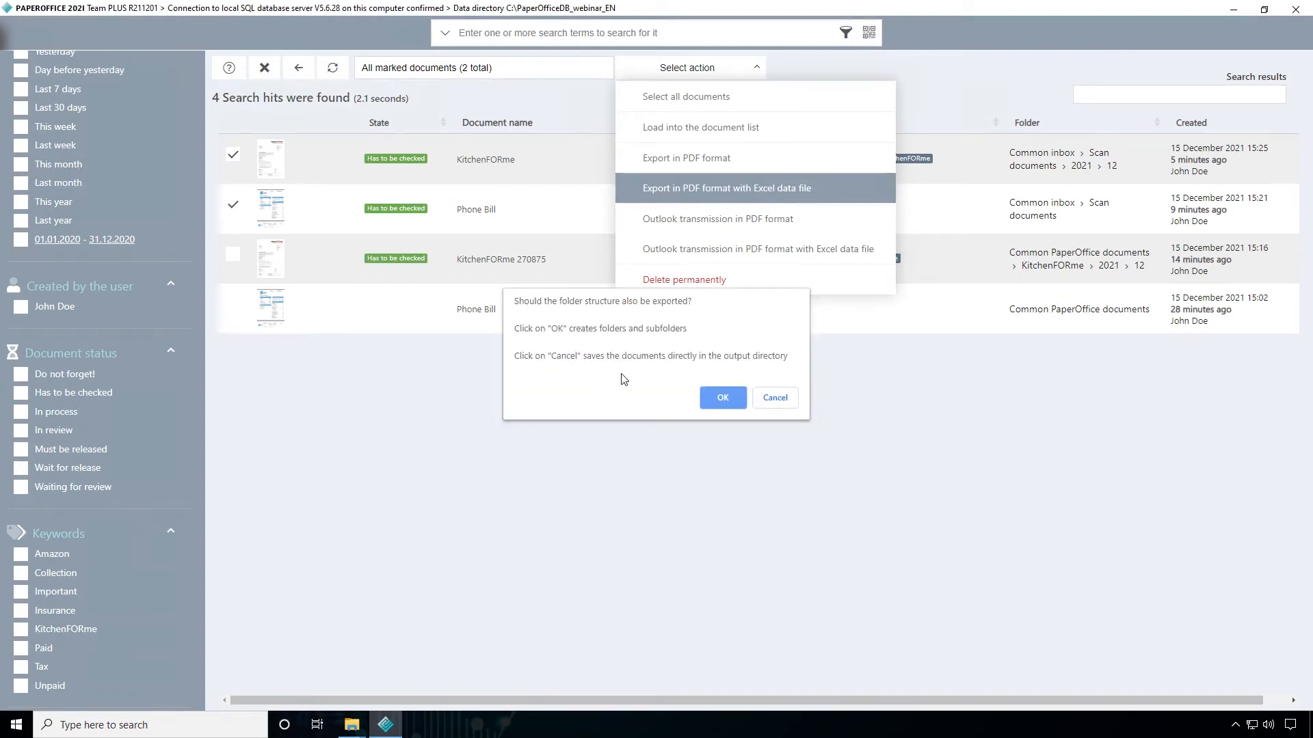
click(776, 399)
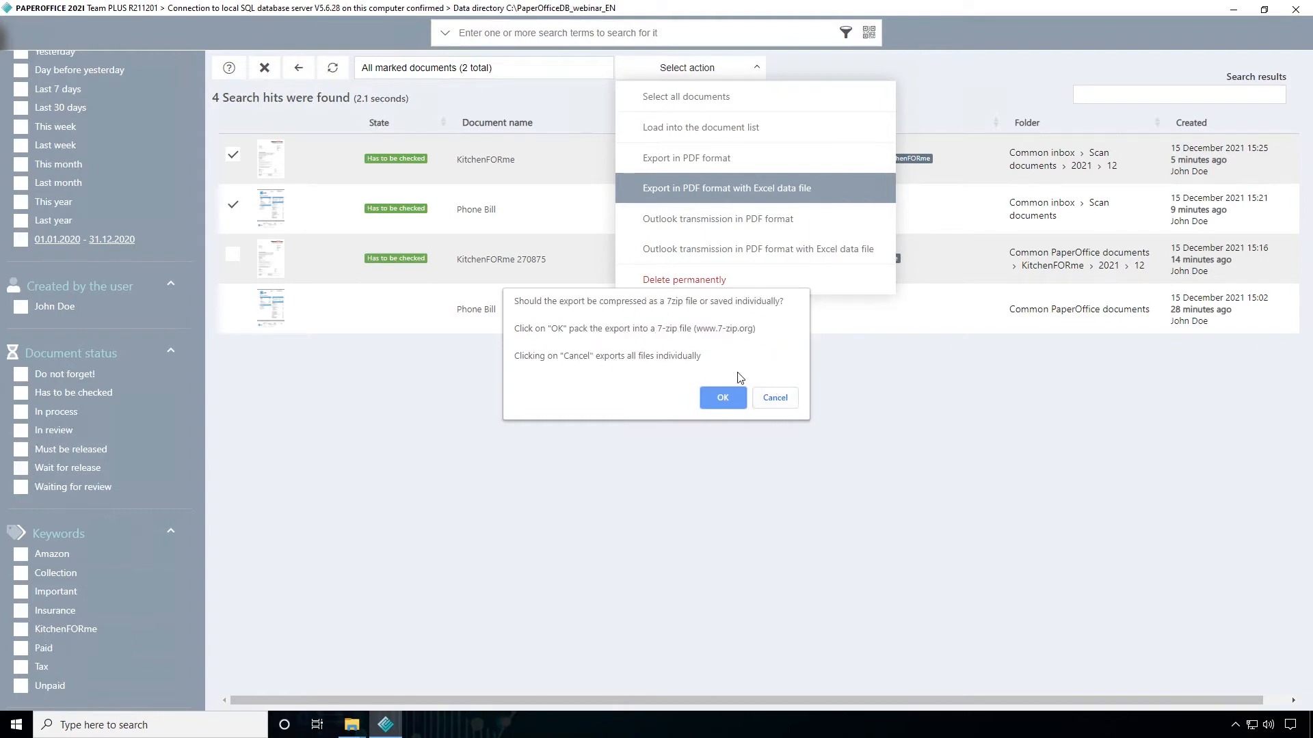
click(780, 400)
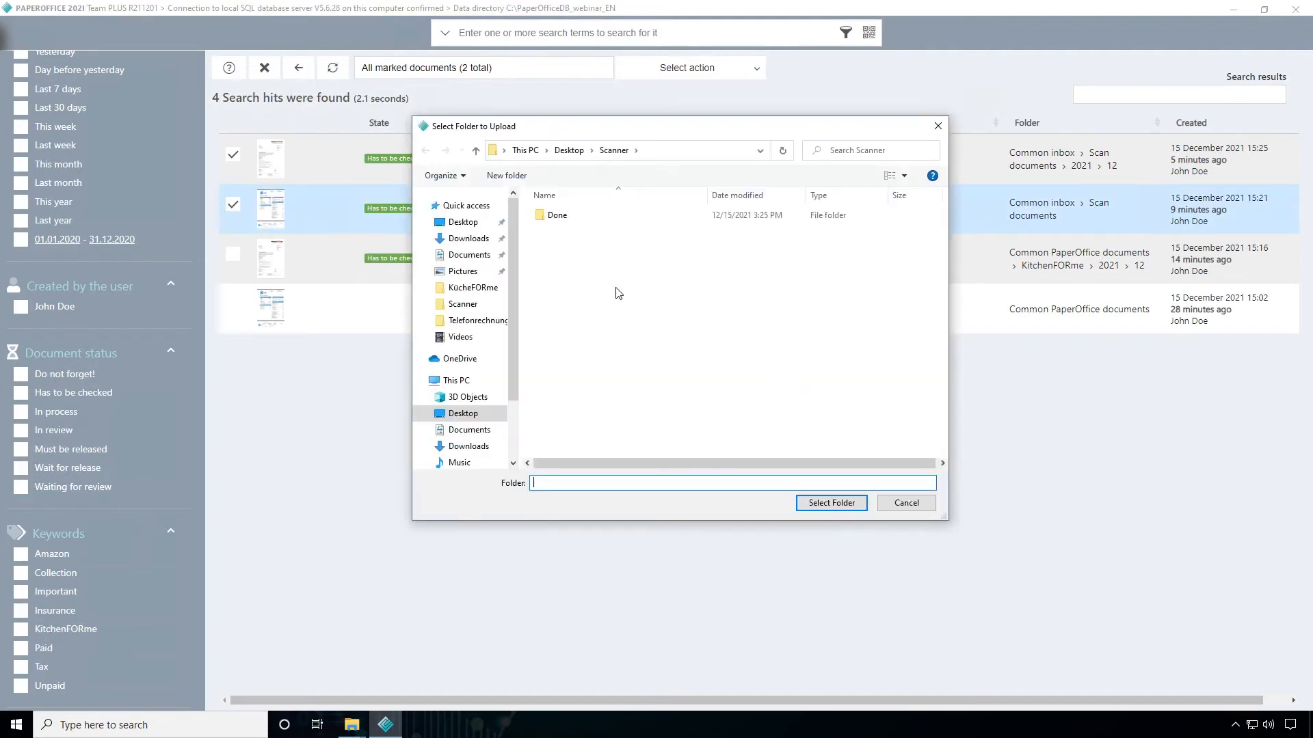
Create a new folder named Export on the Desktop and choose it as the export destination
click(464, 224)
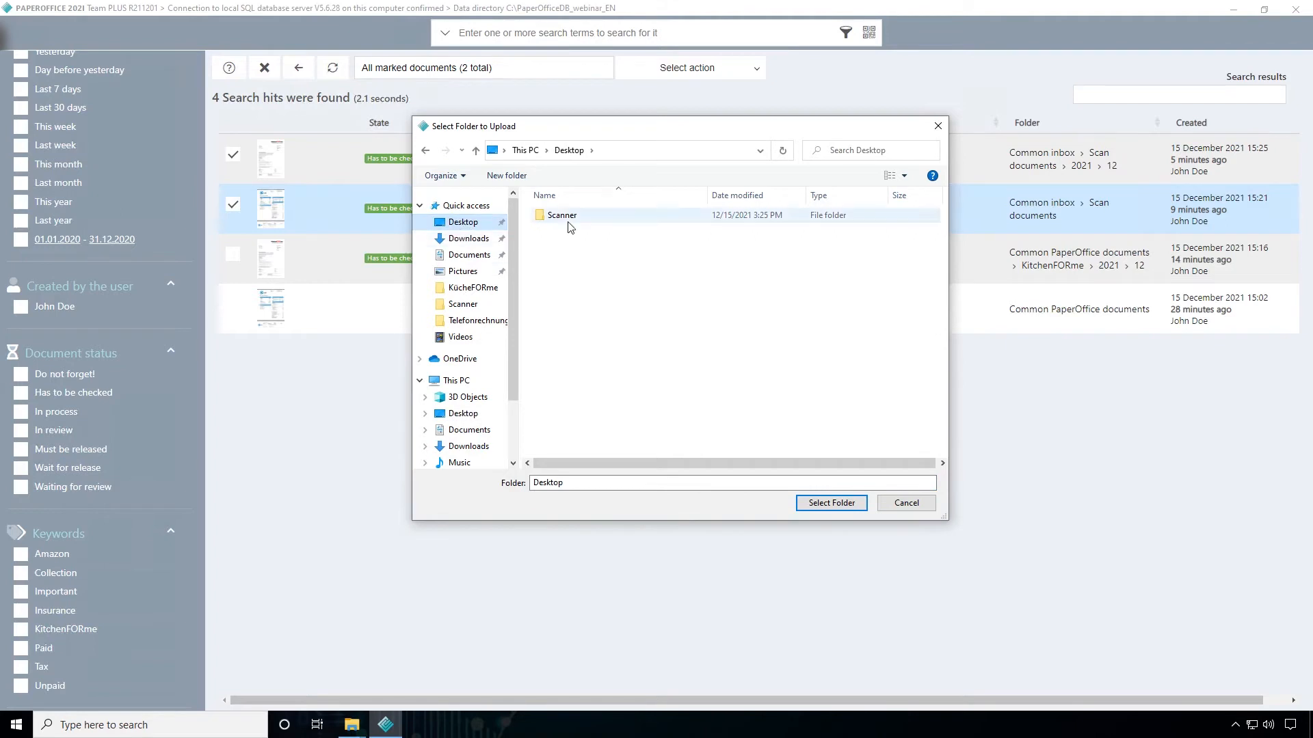
click(525, 179)
text(Export)
key(Return)
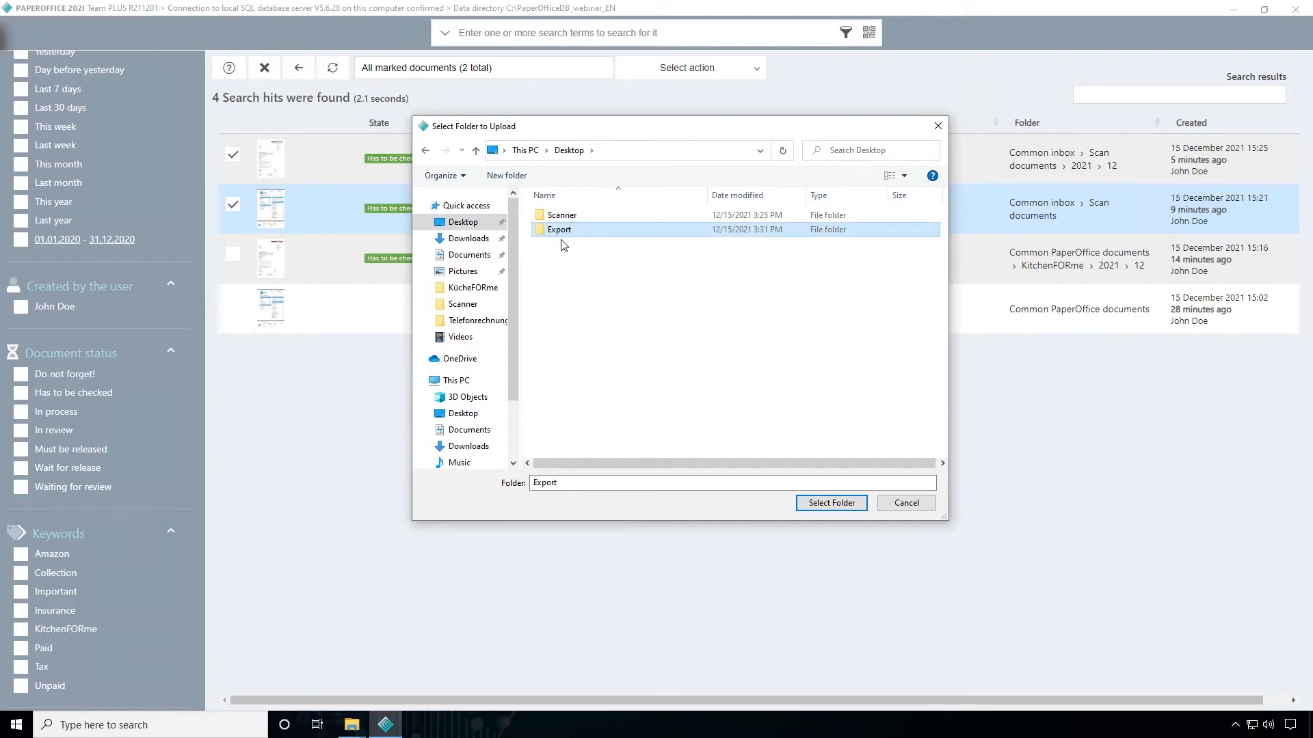
click(806, 506)
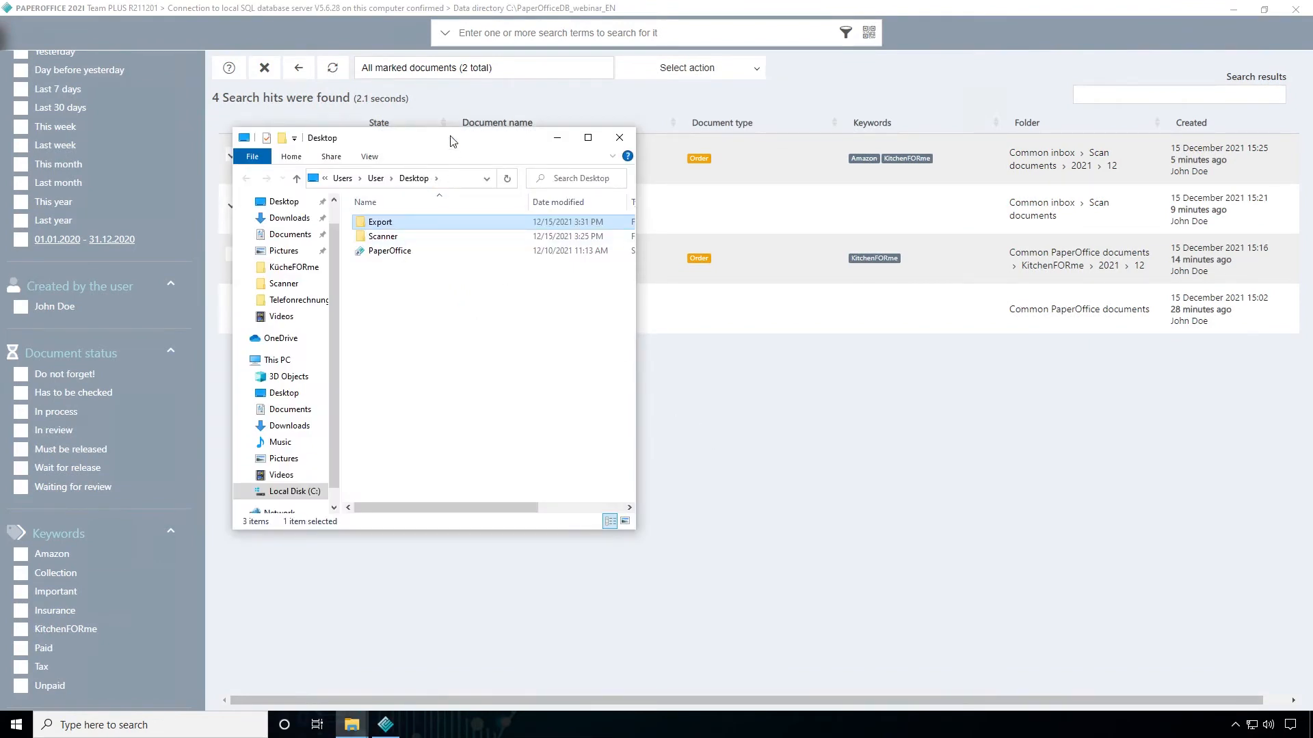
Open the Export folder, widen its window to show all file details, and open PaperOffice Export.xlsx
drag(445, 138, 527, 160)
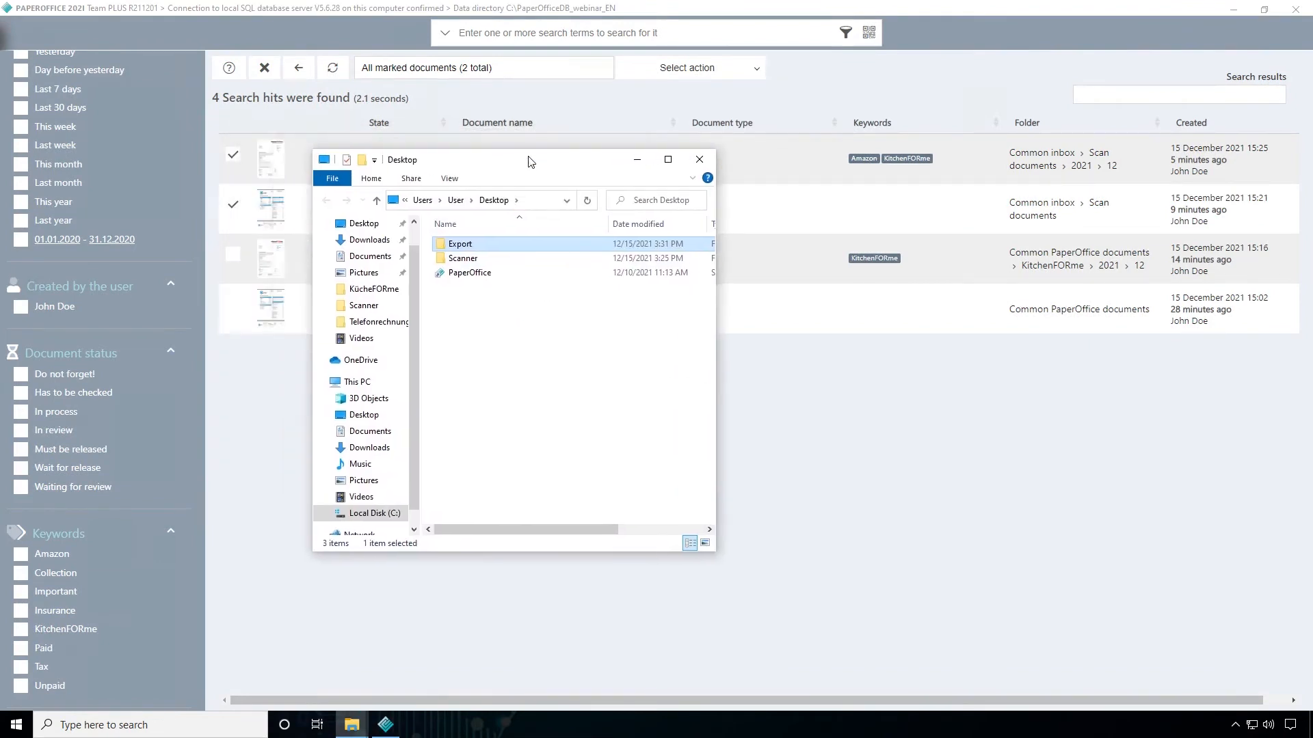
double_click(462, 245)
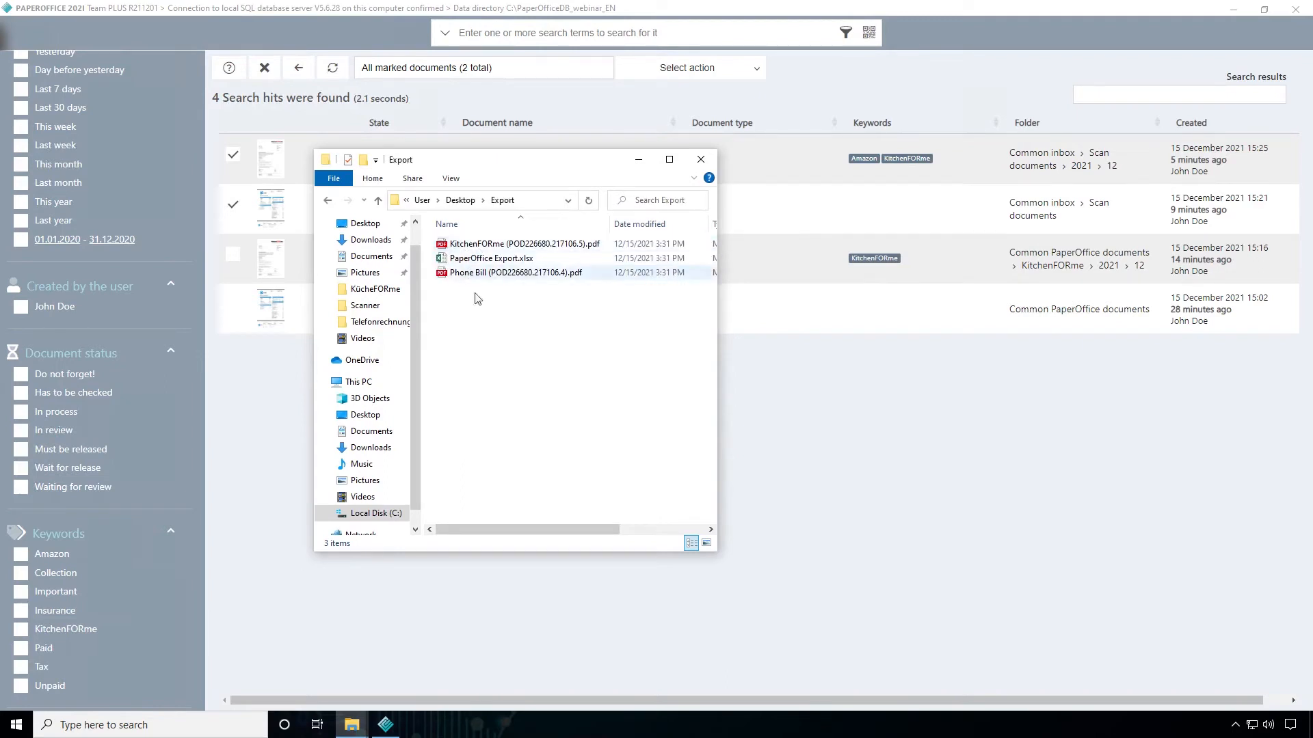
drag(716, 350, 923, 352)
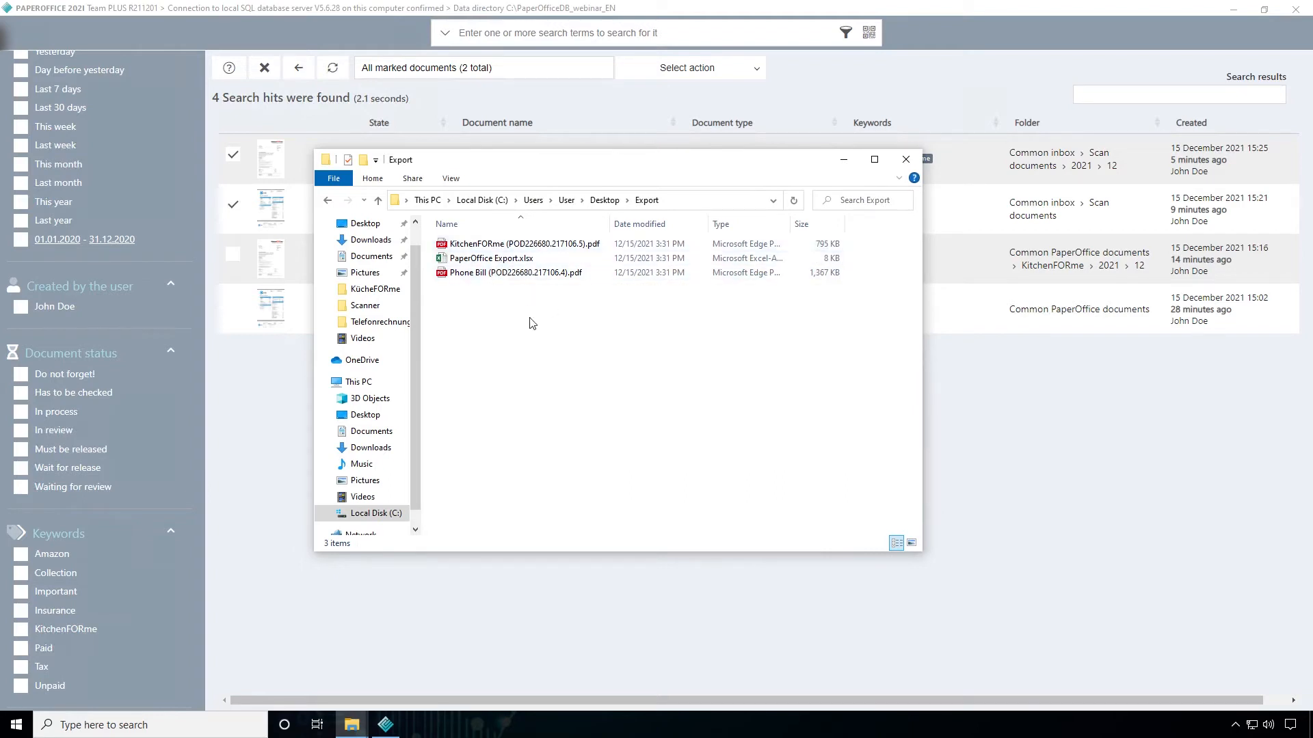
double_click(488, 260)
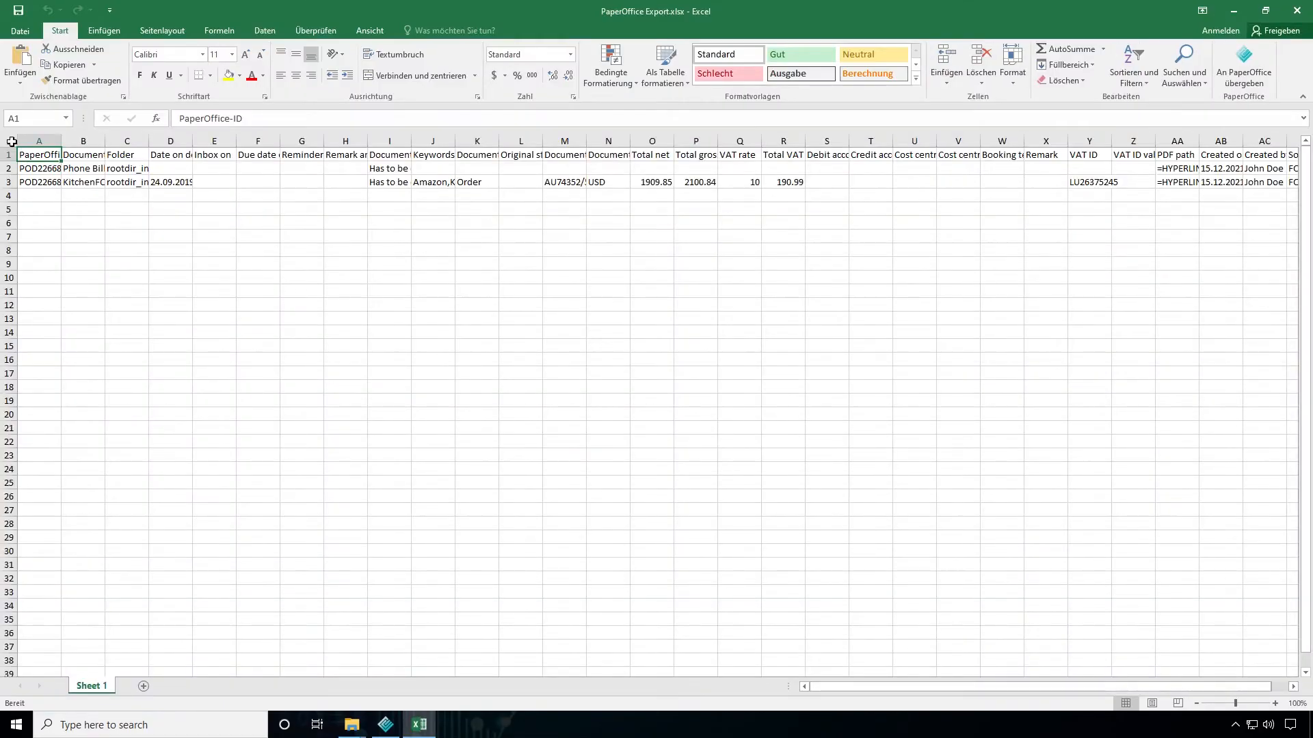
Fit all column widths of Sheet 1 to their contents and clear the selection
click(11, 141)
double_click(62, 141)
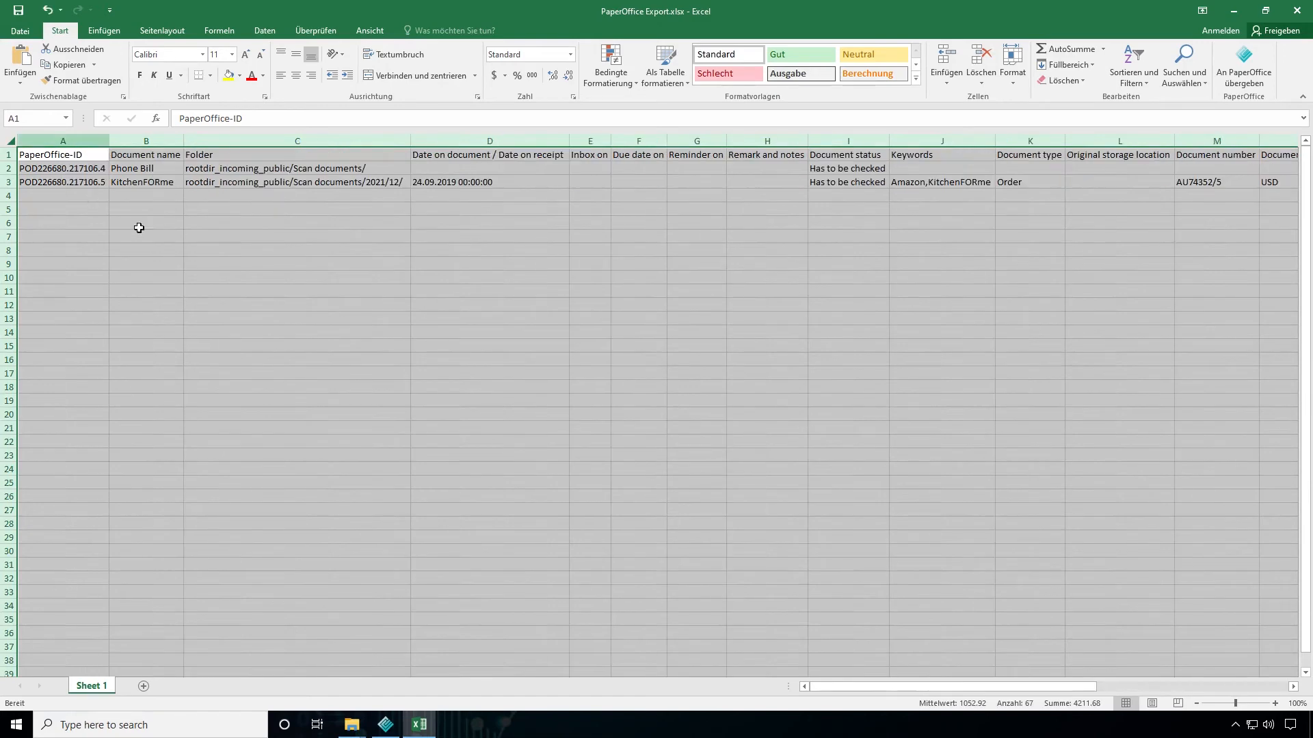
click(186, 237)
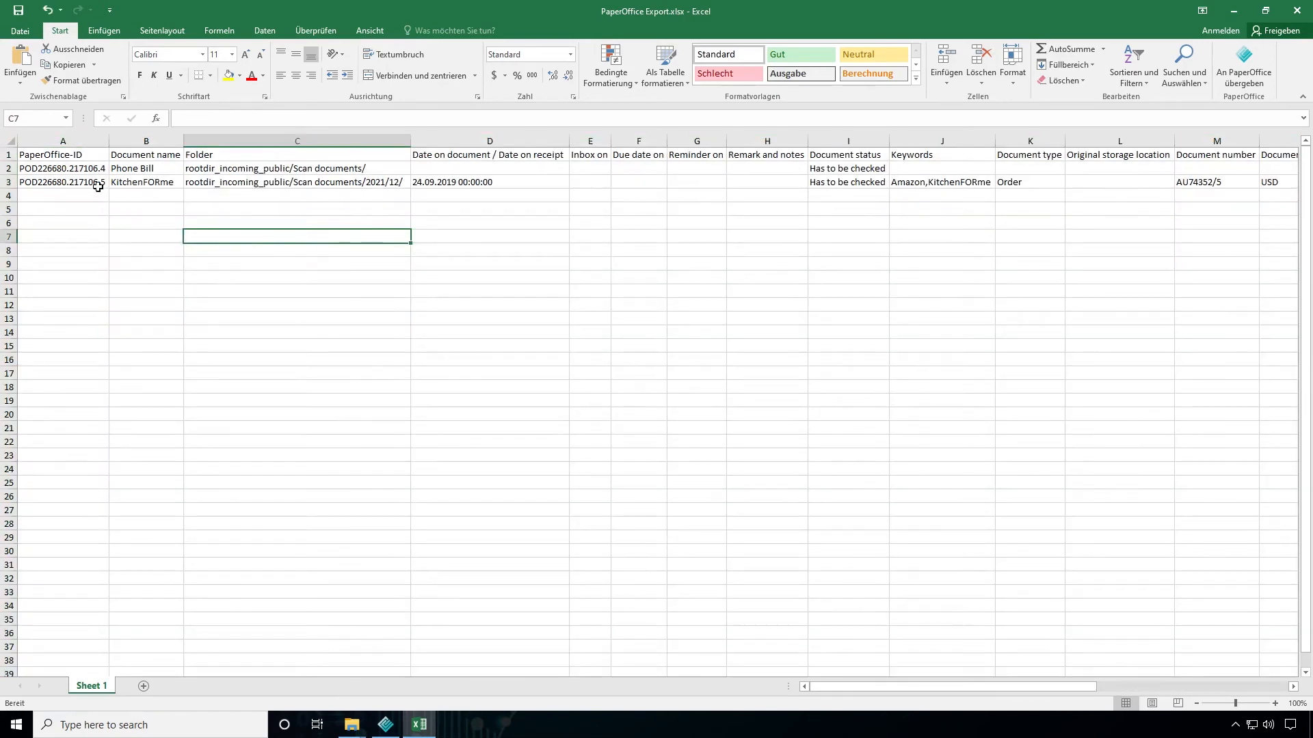
Examine the header row from PaperOffice-ID to Reminder on and the data row of the Phone Bill
click(75, 156)
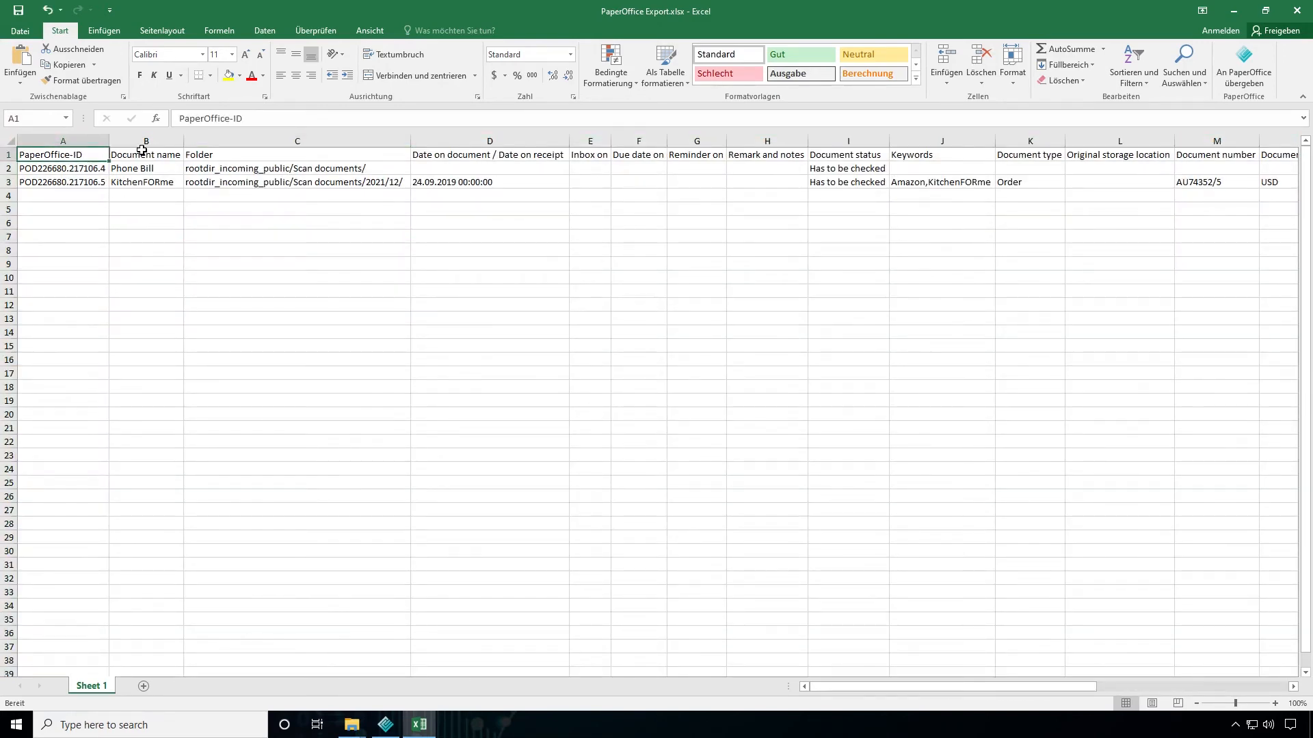
click(8, 155)
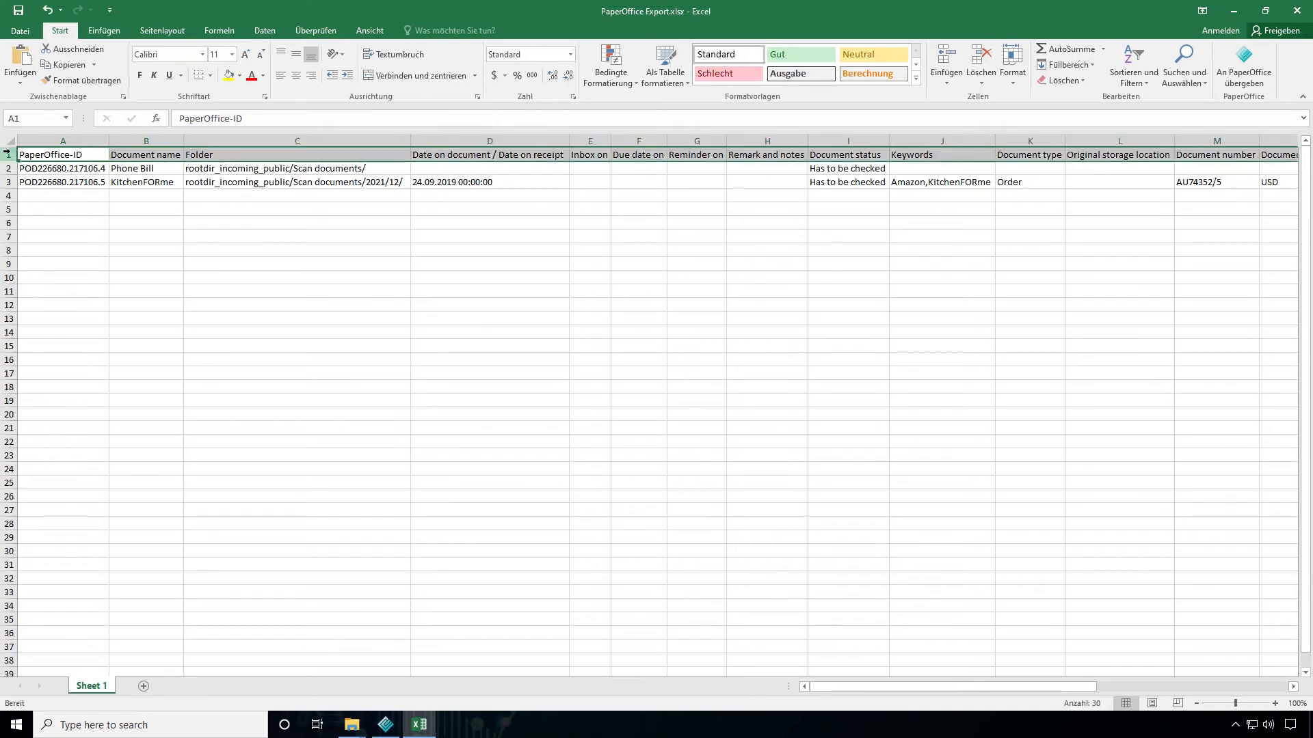
click(73, 154)
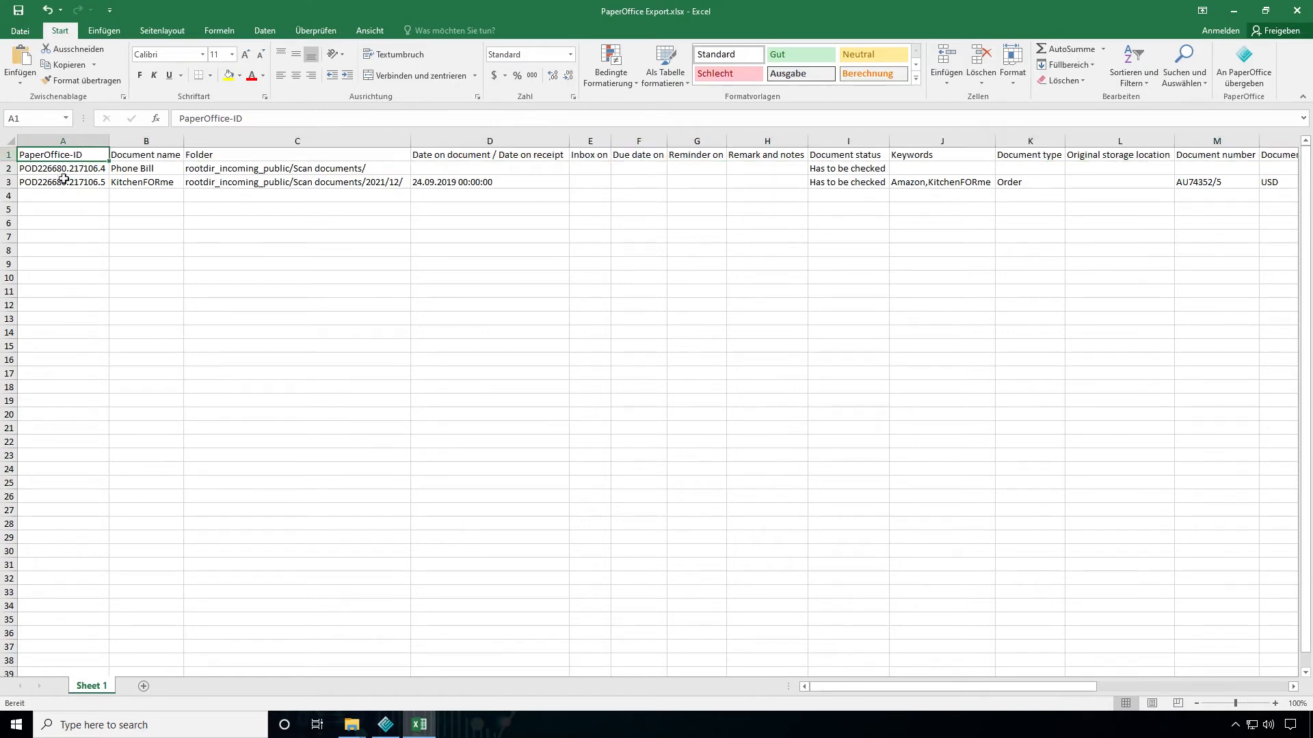
click(149, 157)
click(252, 156)
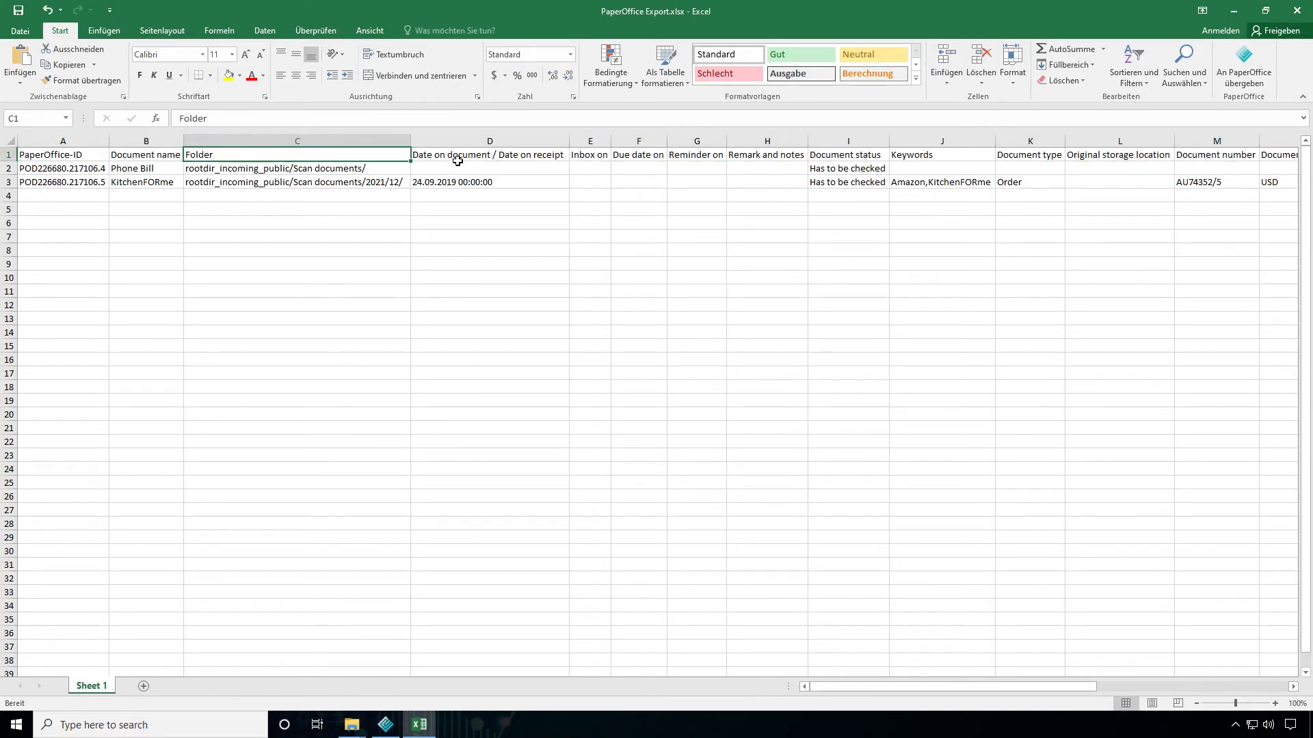
click(482, 157)
click(594, 157)
click(634, 160)
click(689, 158)
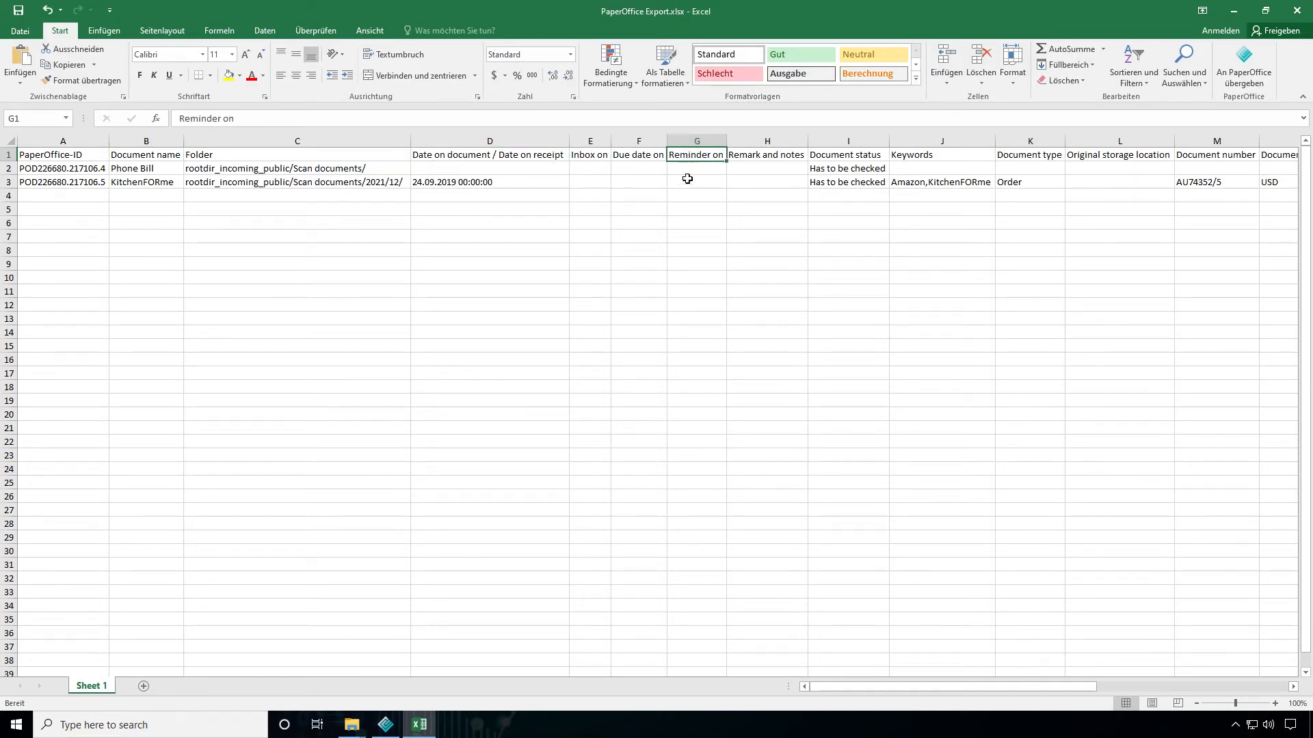
click(8, 168)
click(215, 212)
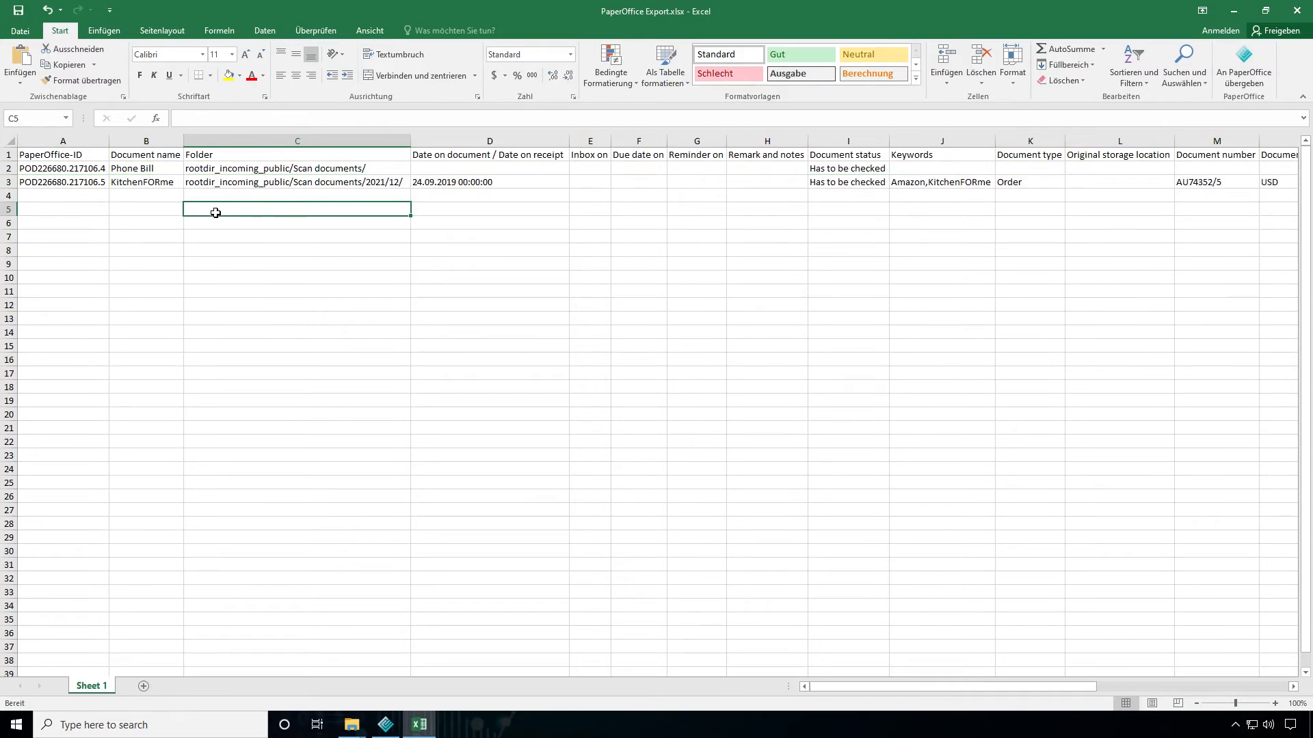
Examine the remaining header cells from Inbox on to Booking text and the Total net and Total gross of KitchenFORme
ctrl+scroll(240, 239, up, 1)
ctrl+scroll(240, 239, up, 1)
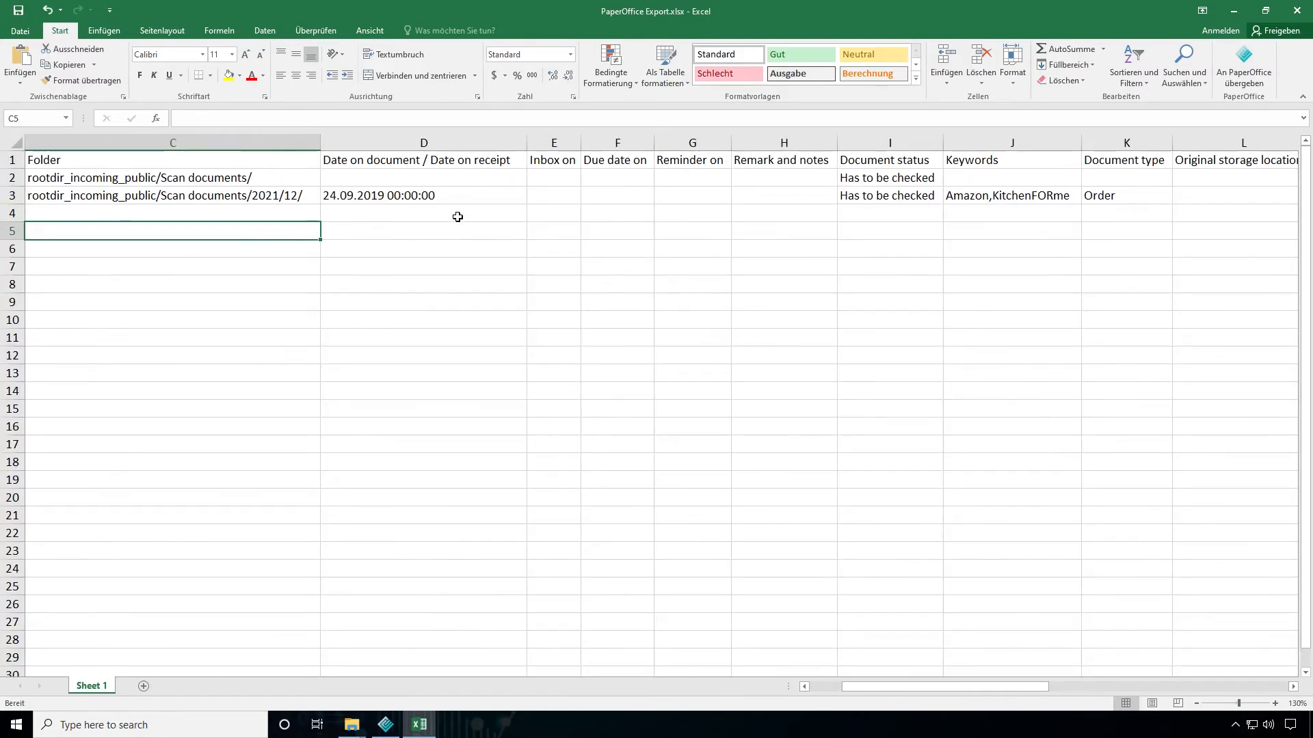
click(551, 164)
key(Right)
key(Right)
key(Right)
key(Right)
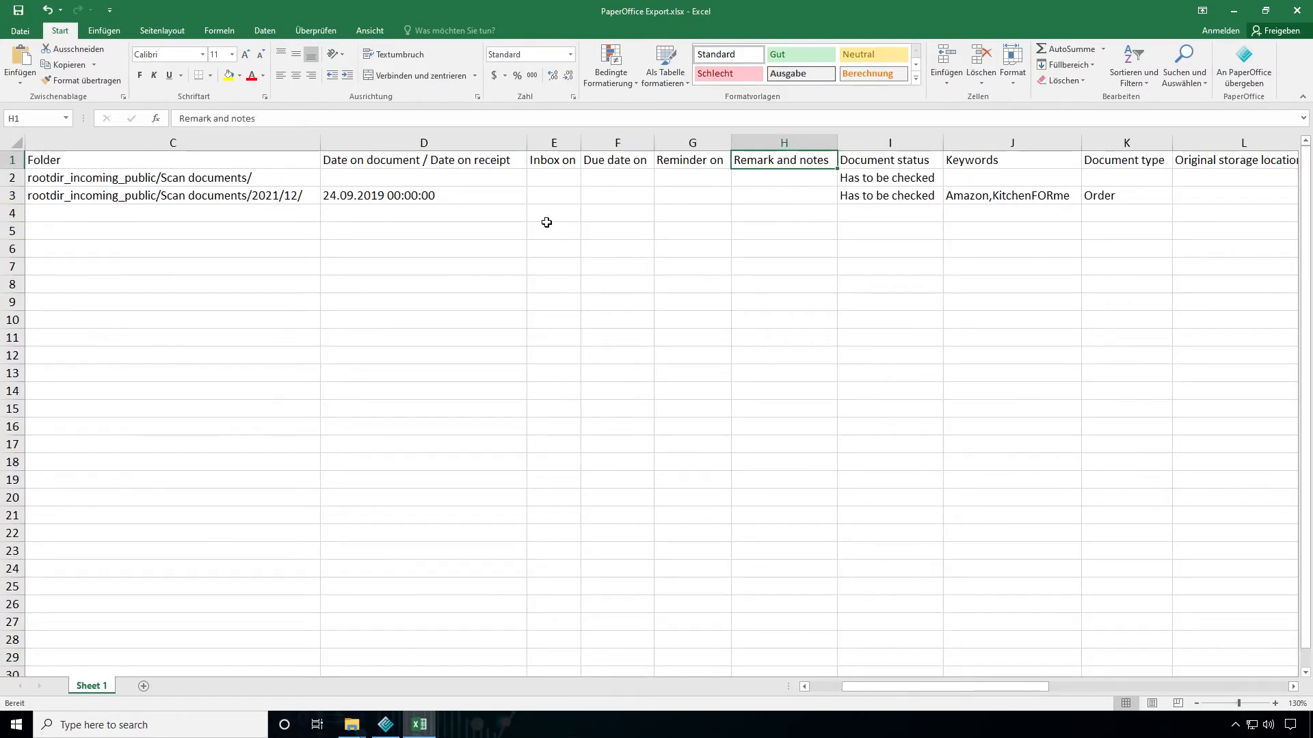
key(Right)
key(Right)
key(Right)
key(Right)
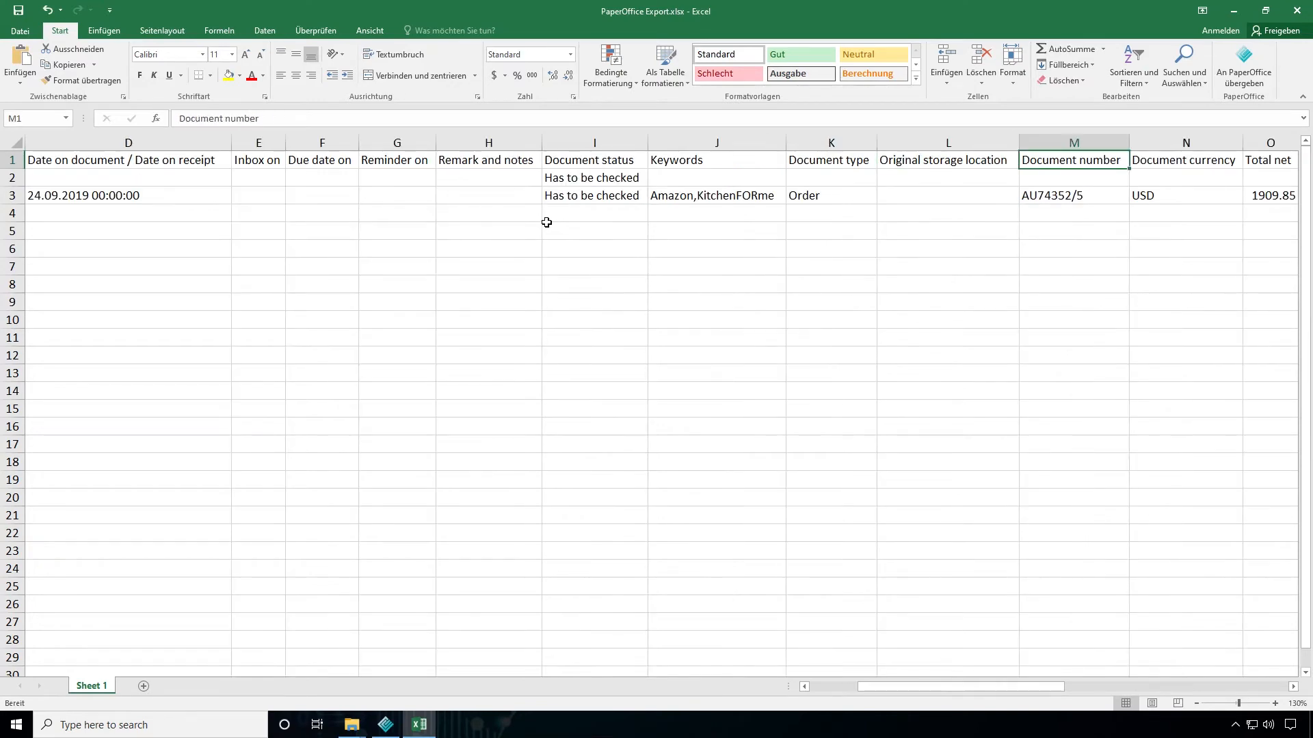
key(Right)
key(Right)
key(Right)
key(Right)
key(Right)
key(Right)
key(Right)
key(Right)
key(Right)
key(Right)
key(Right)
key(Right)
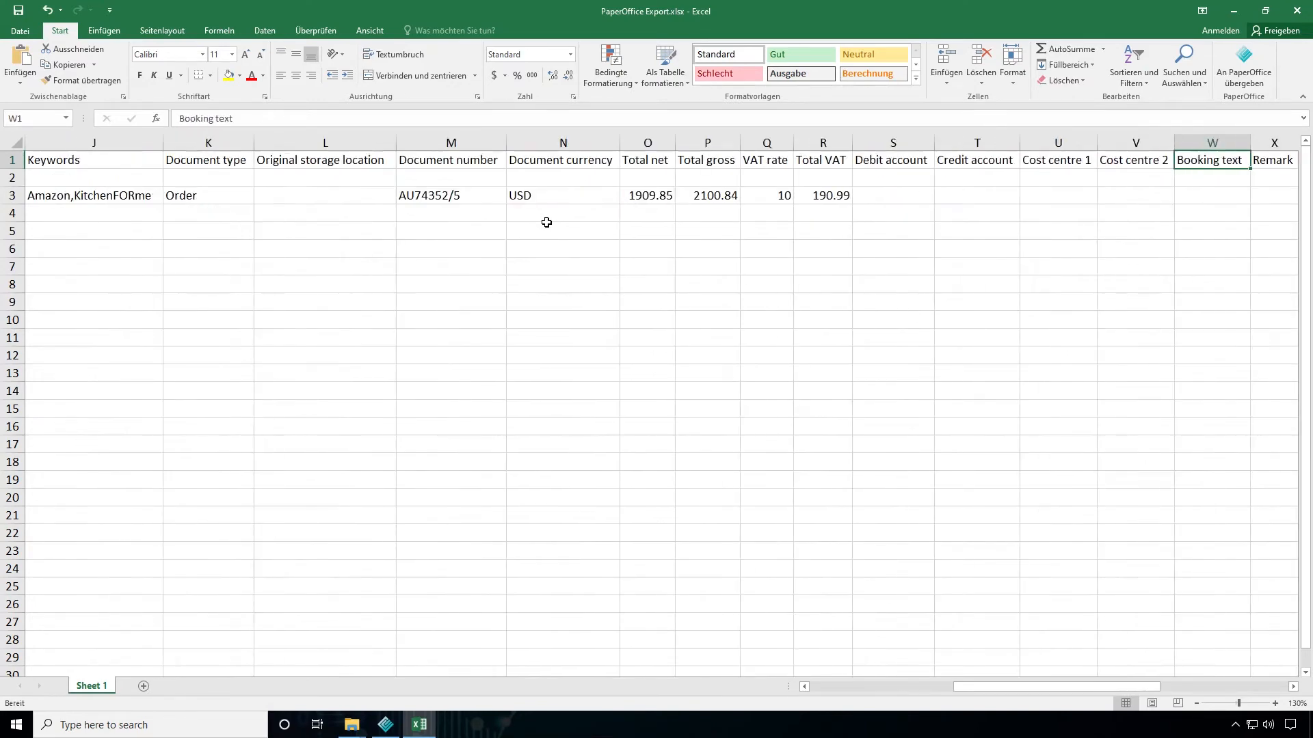
key(Right)
key(Left)
key(Left)
key(Left)
key(Left)
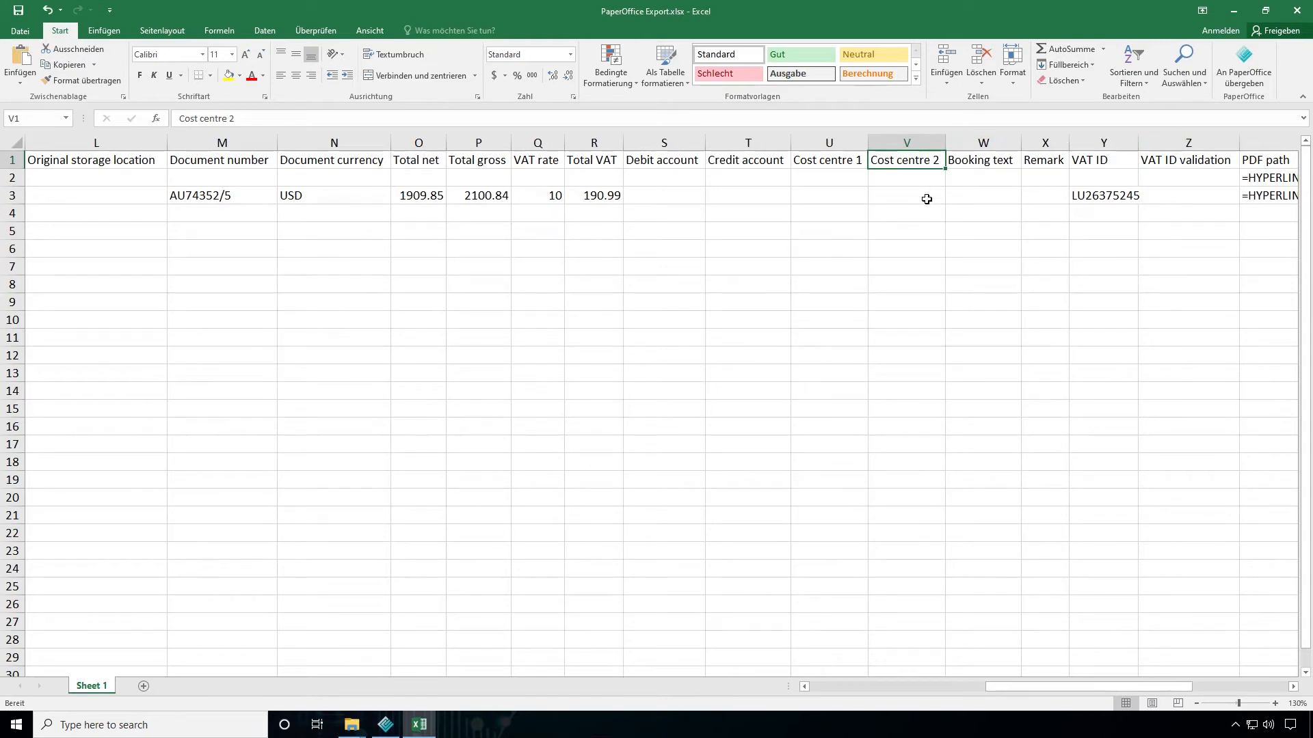
click(475, 198)
click(415, 196)
click(478, 198)
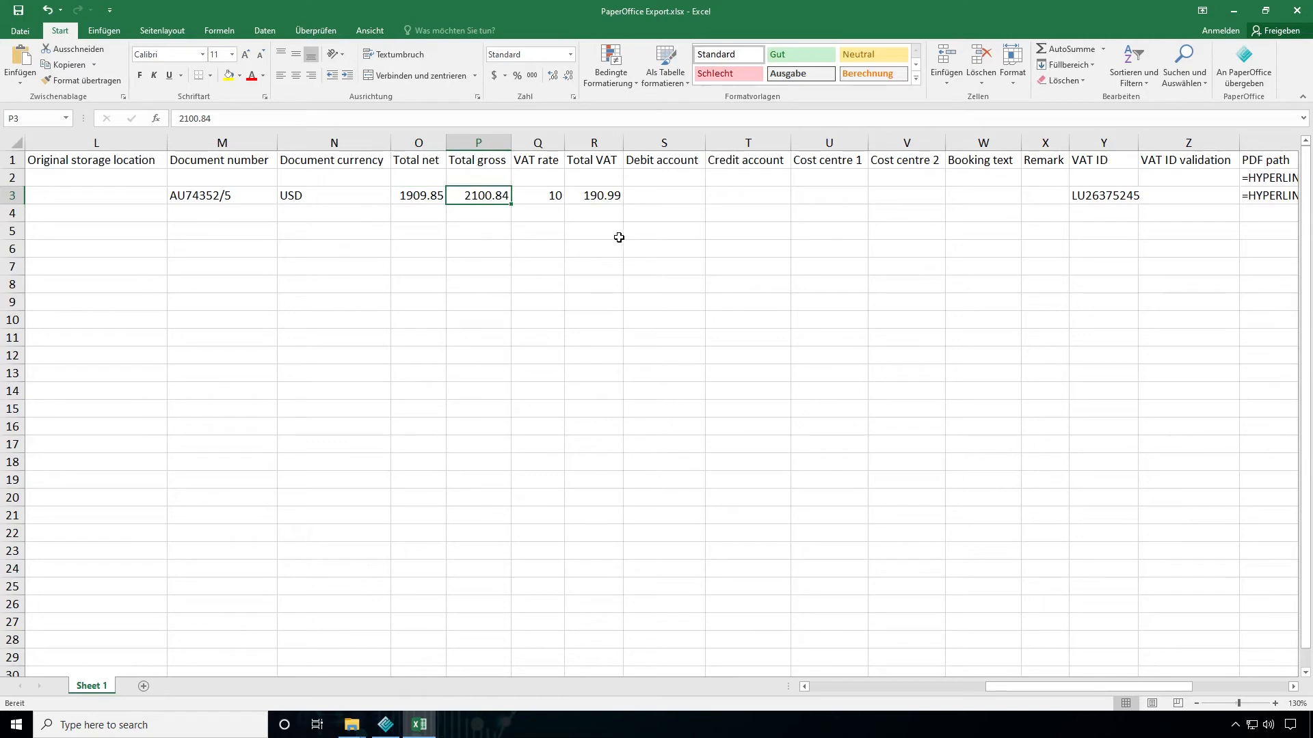
Turn the HYPERLINK formula in the Phone Bill's PDF path cell AA2 into an active link by re-entering it
drag(1018, 686, 1111, 692)
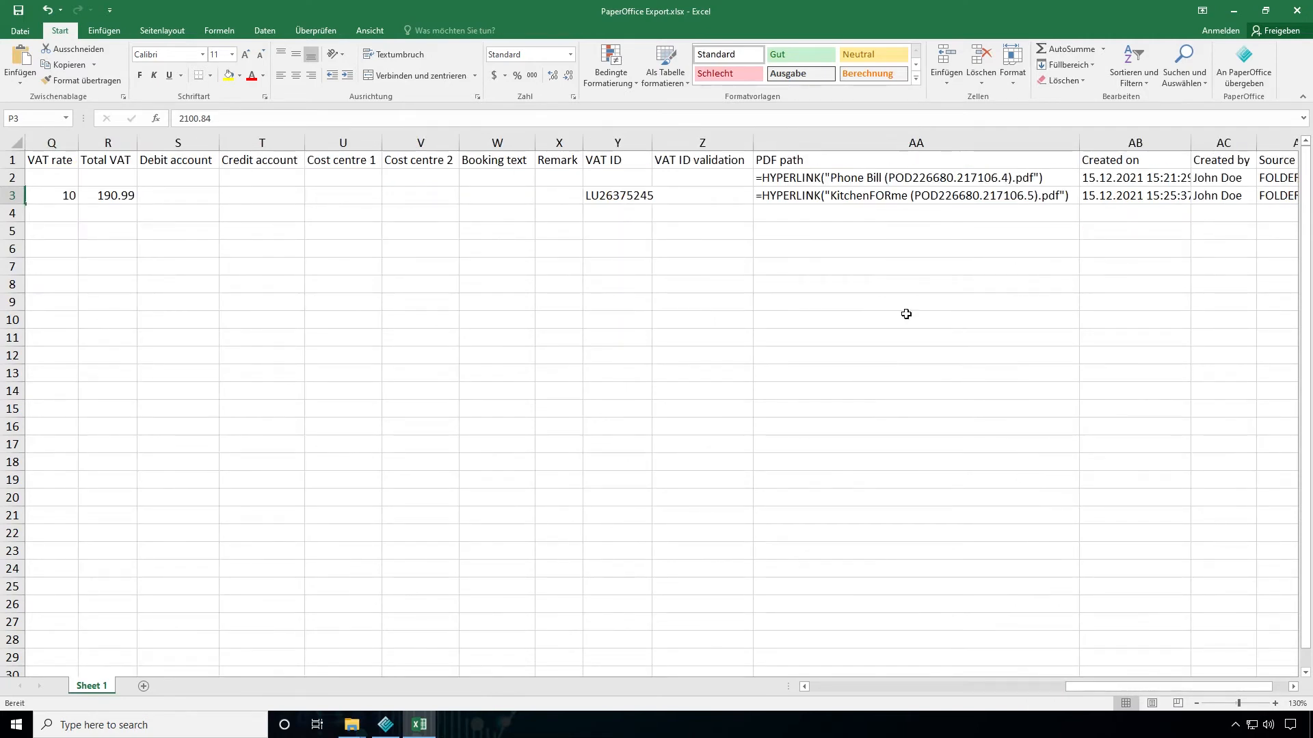
click(787, 178)
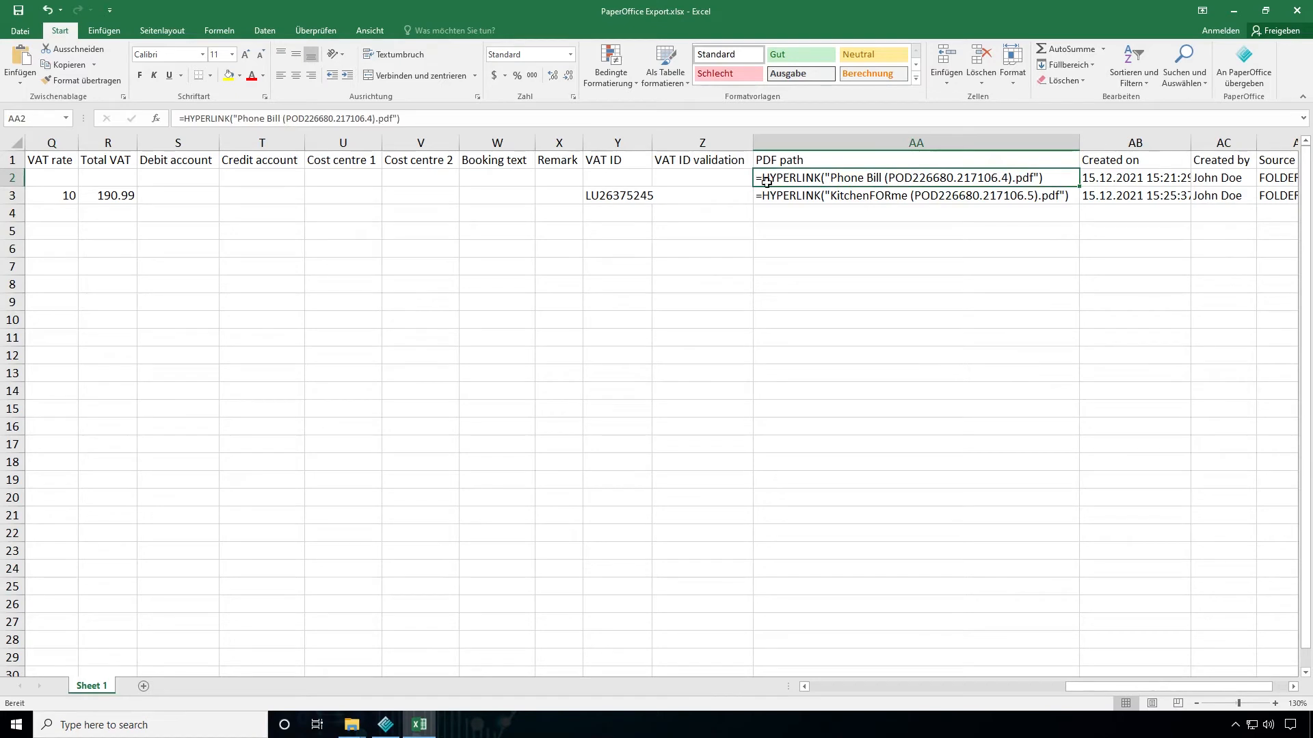
double_click(835, 177)
key(Return)
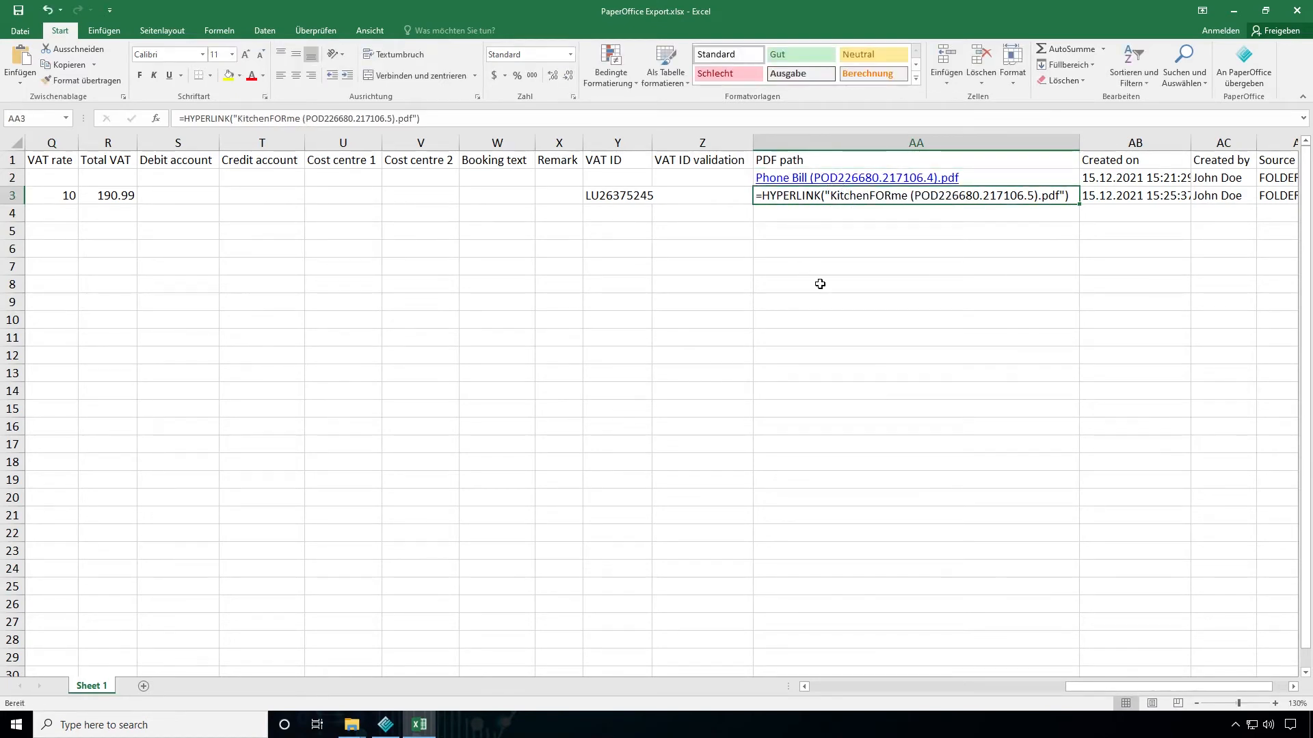
Open the Phone Bill PDF from its link in the PDF path column, look through the page, and close it
click(826, 182)
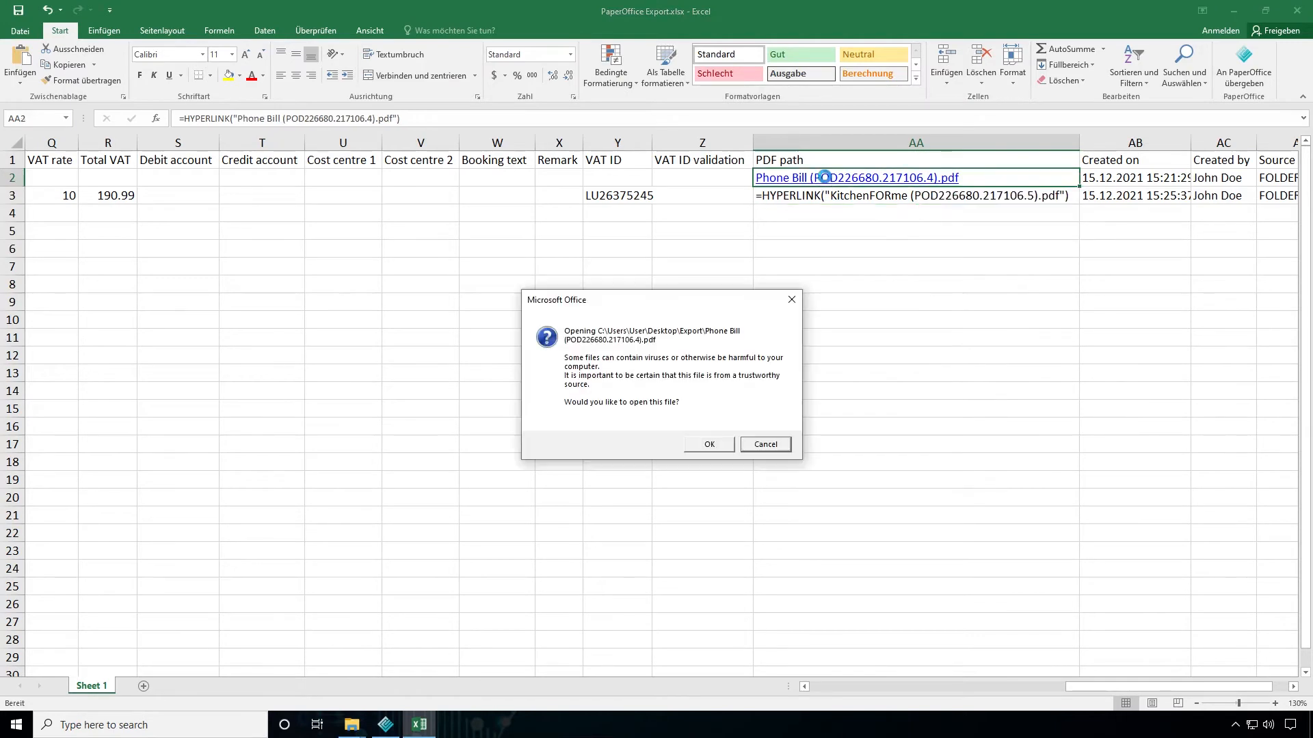
click(713, 443)
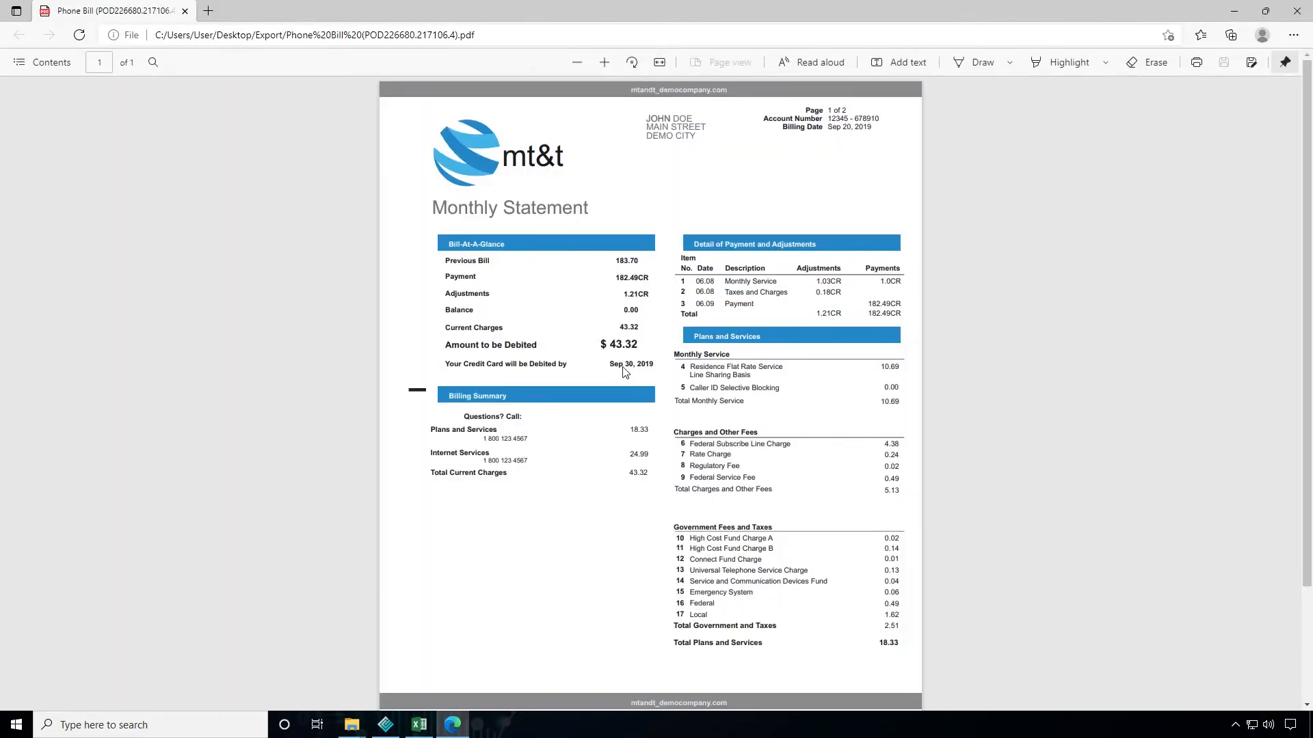
scroll(694, 331, down, 3)
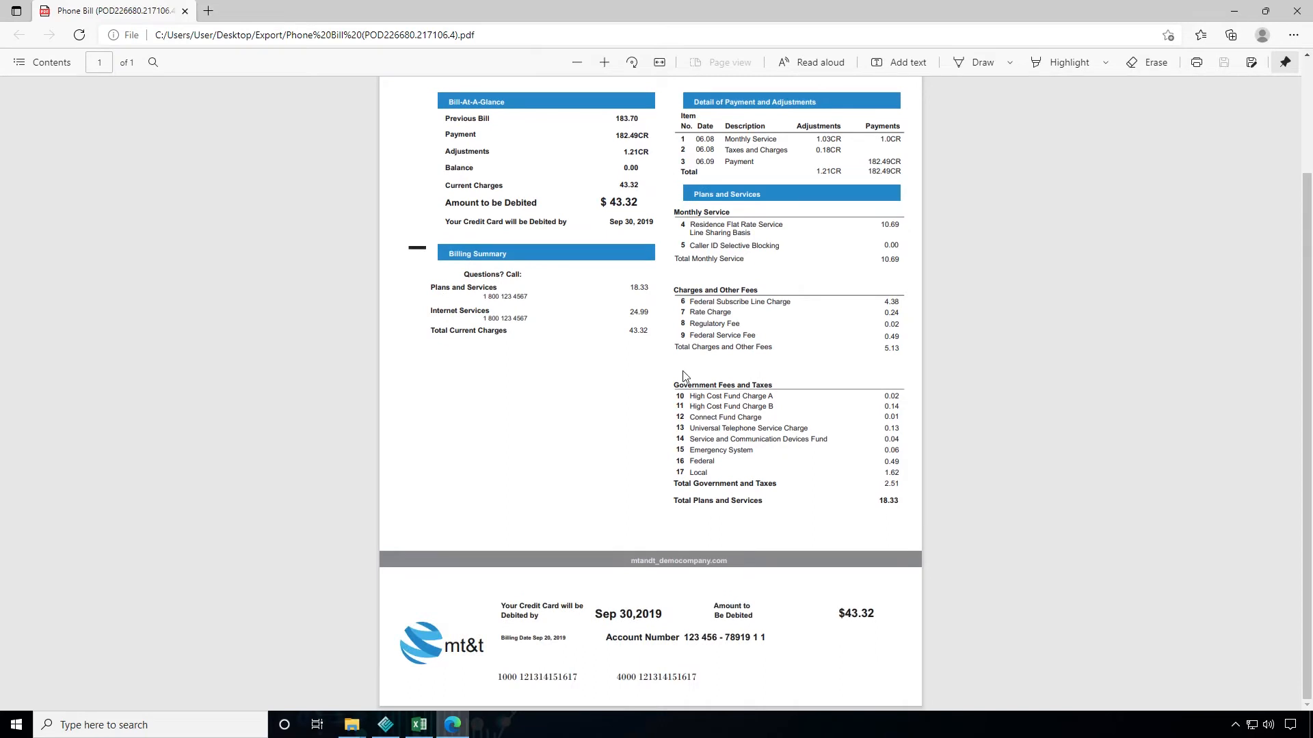
scroll(687, 369, up, 3)
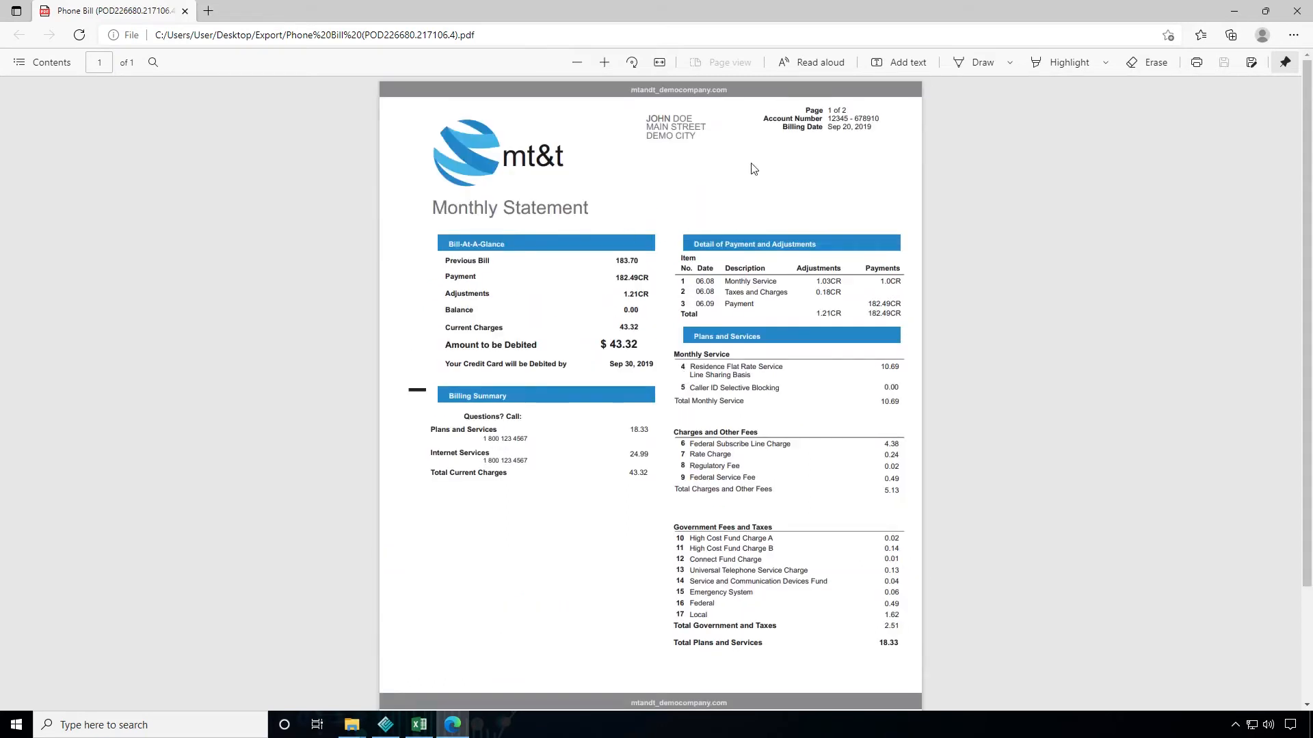
click(1294, 15)
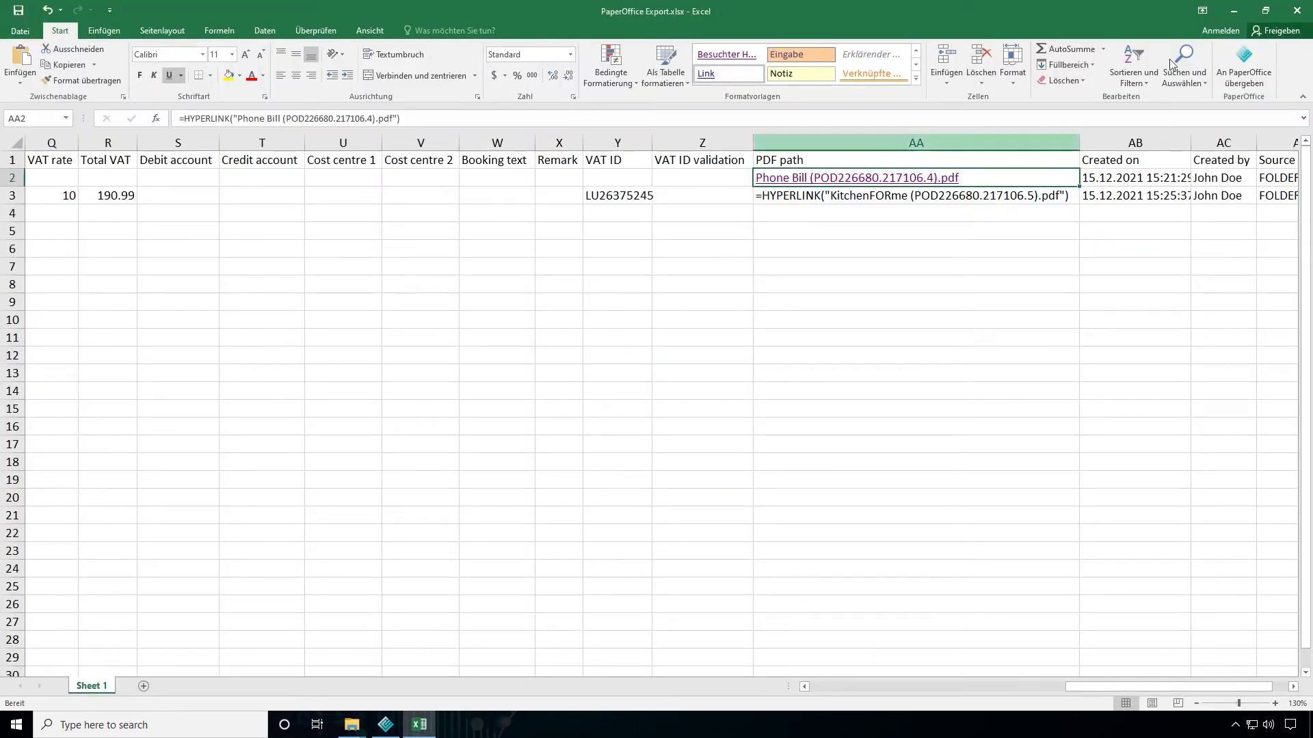
Close the PaperOffice Export.xlsx workbook and the Export folder window
click(1297, 11)
click(657, 380)
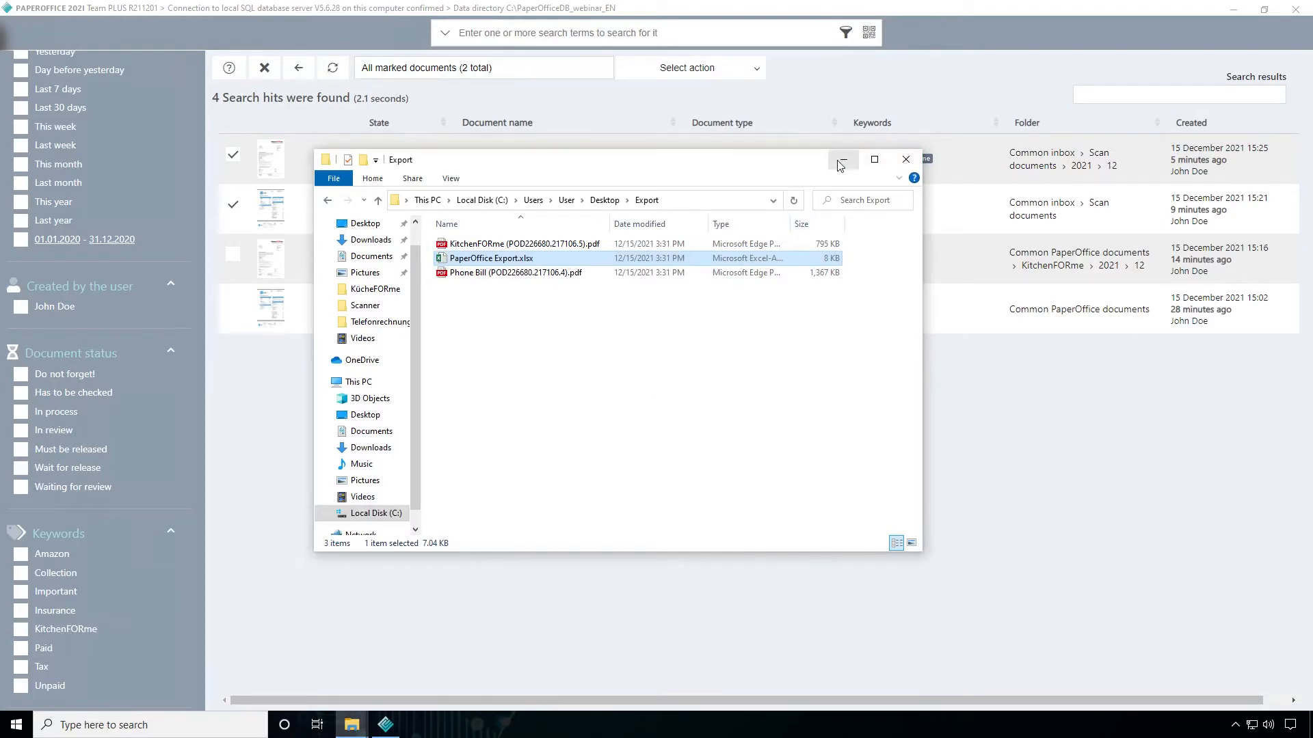
click(906, 159)
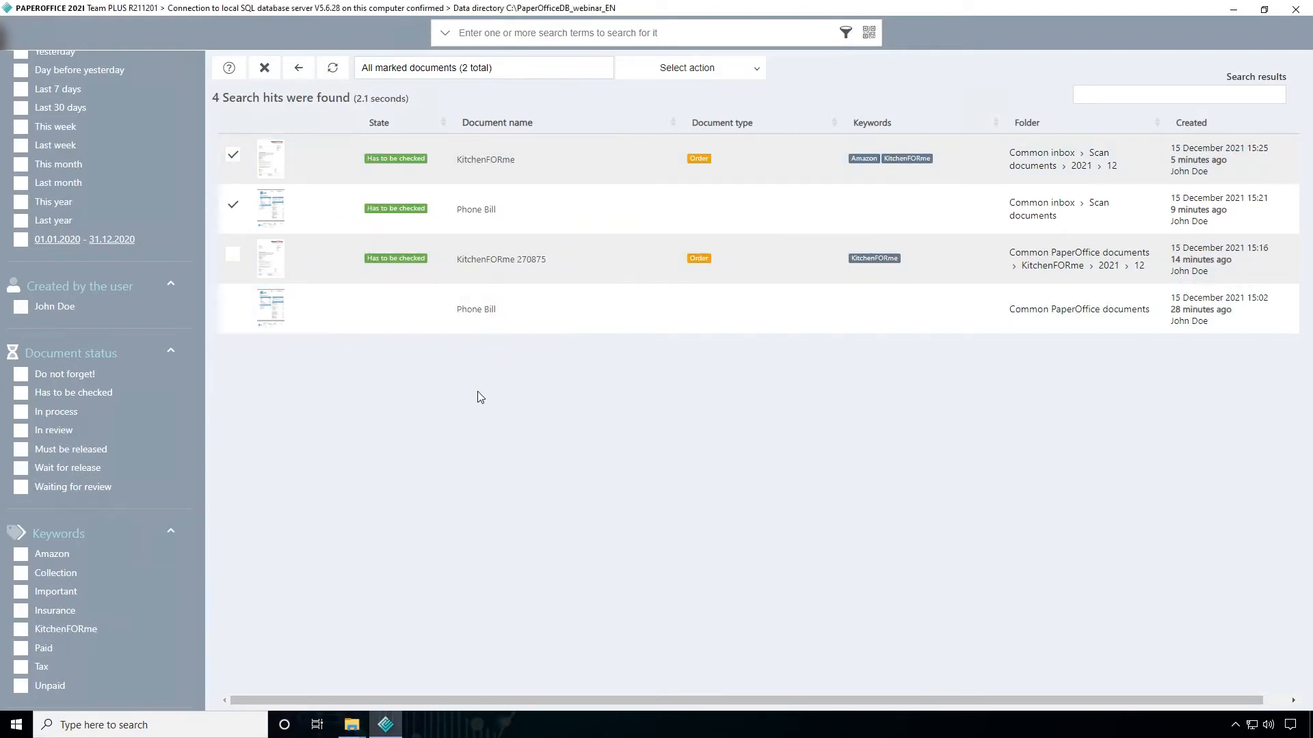
Leave the advanced search, minimize PaperOffice, and close the KücheFORme folder window on the desktop
click(444, 37)
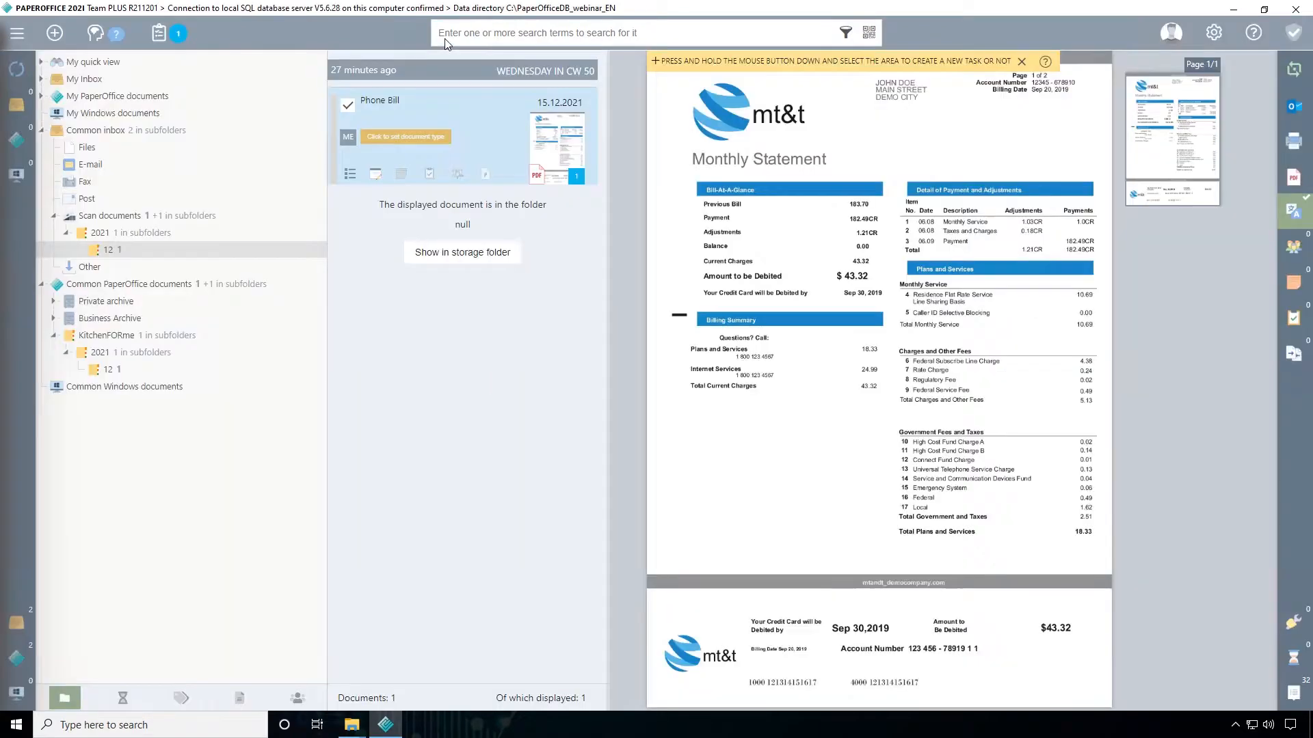
click(1238, 10)
click(601, 119)
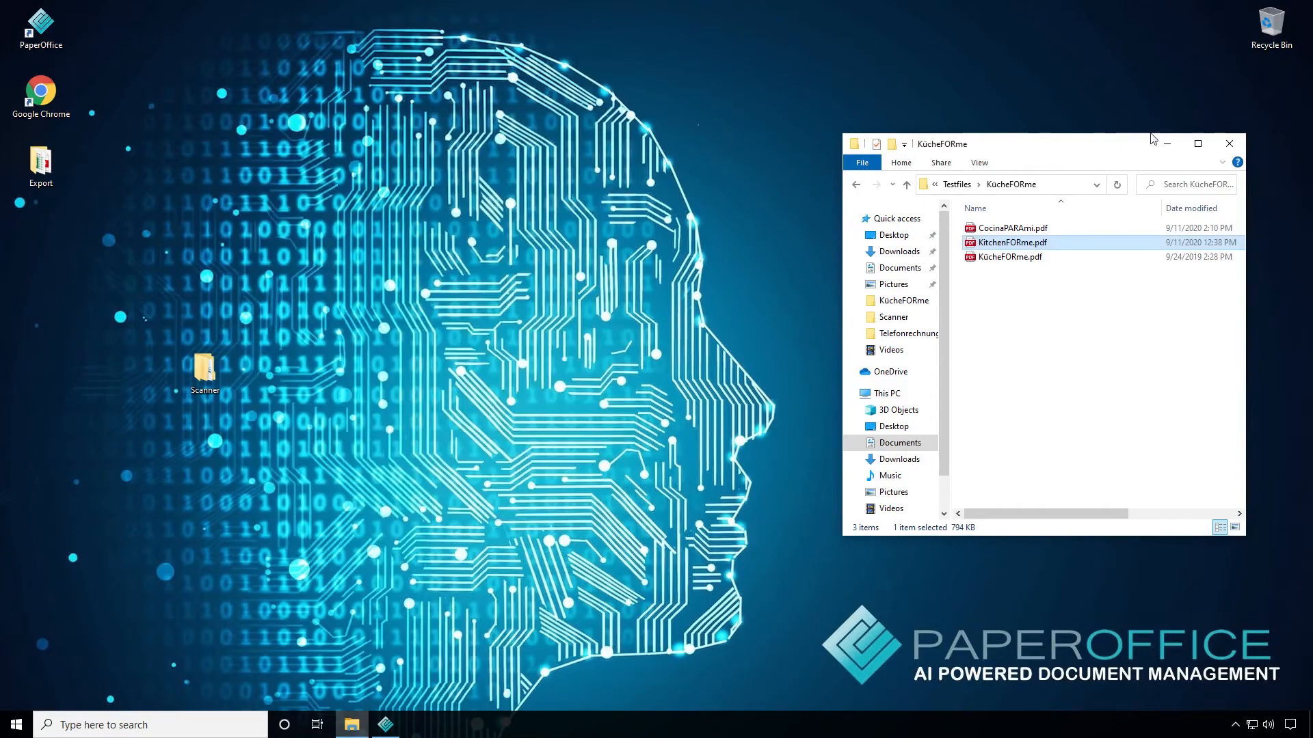
click(1229, 143)
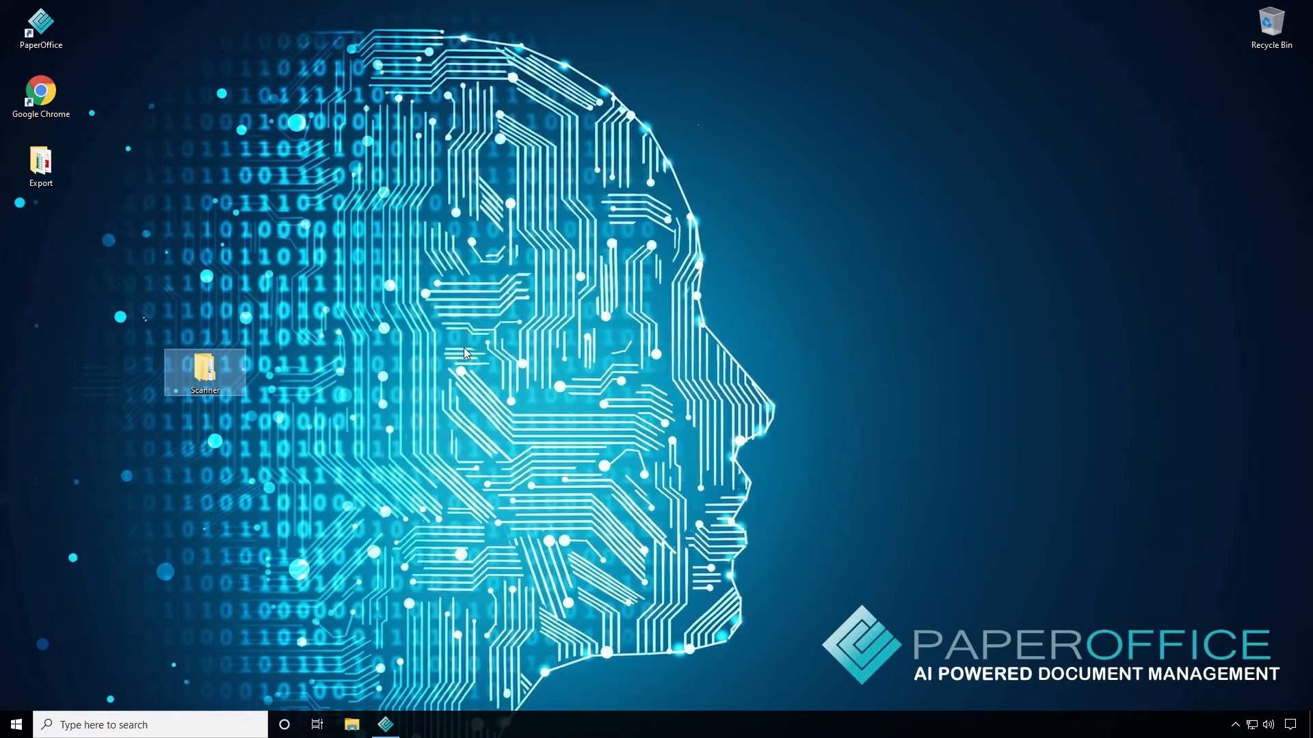
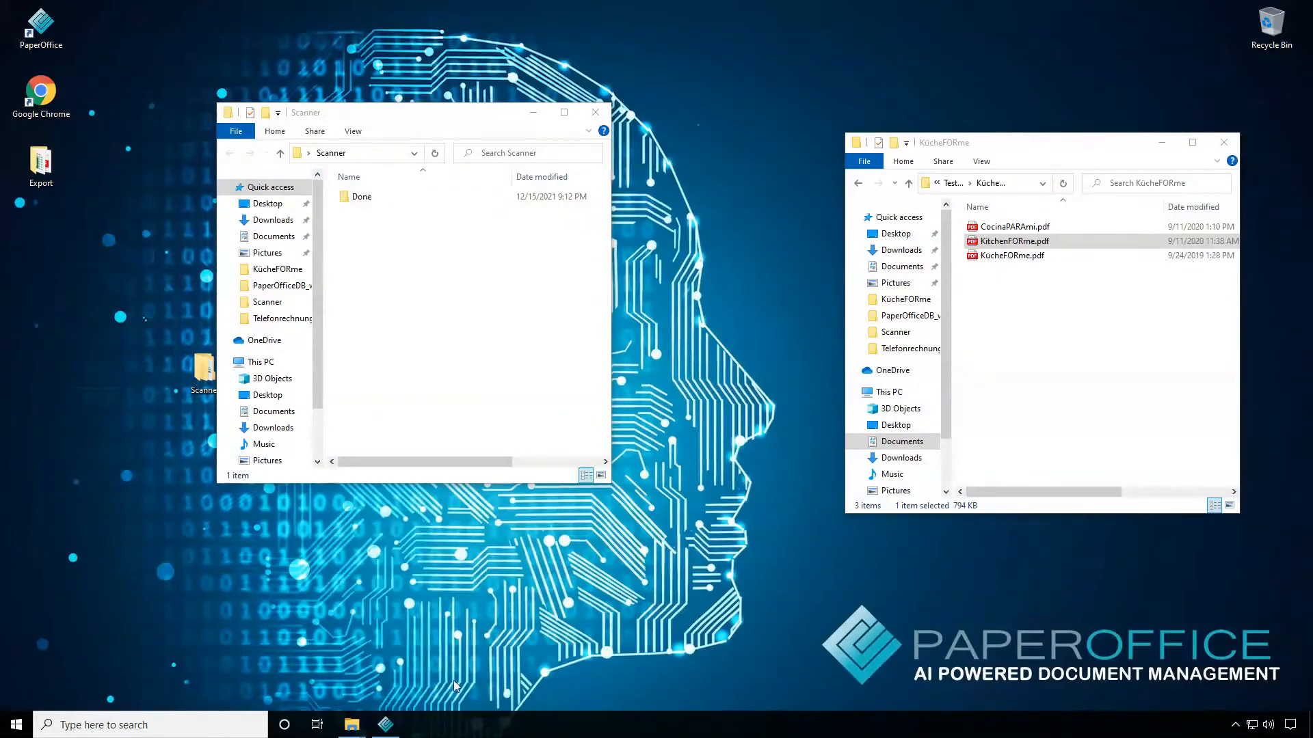
Switch to PaperOffice and install the CA català OCR language pack in the text recognition and languages settings, then close the settings
click(387, 726)
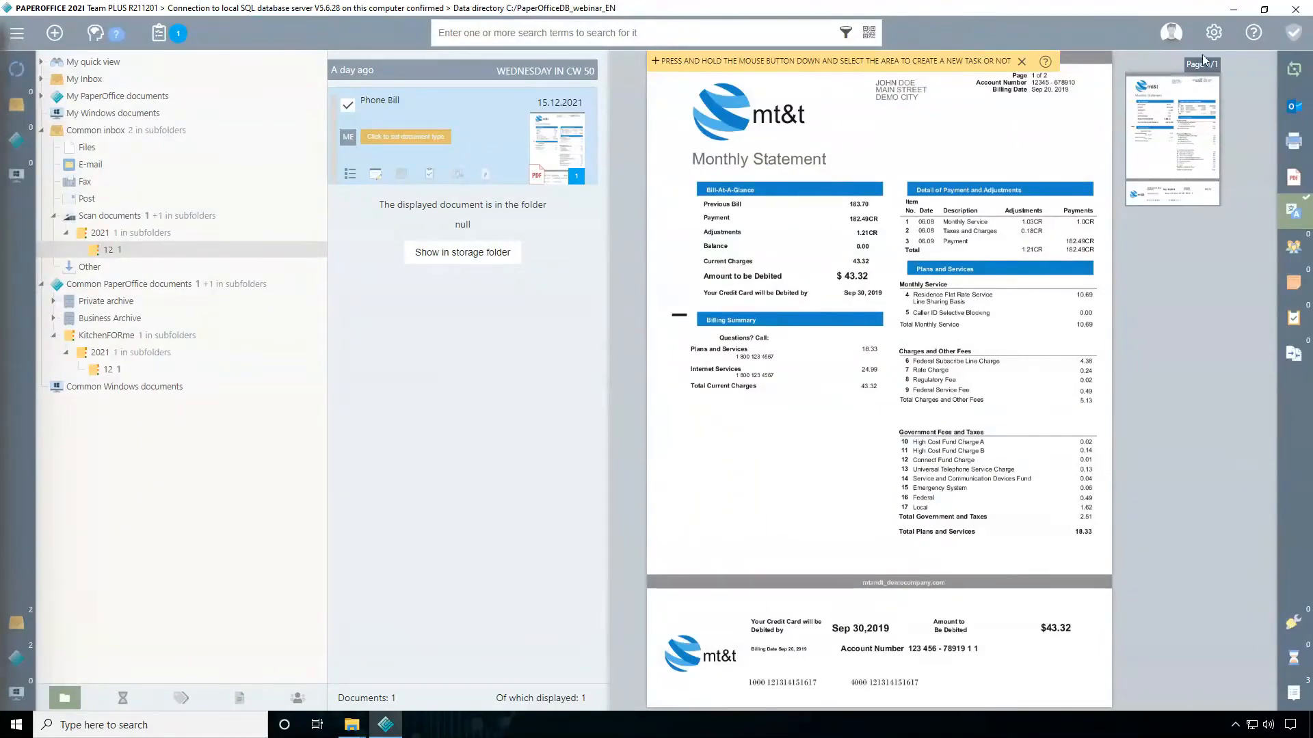
click(1214, 33)
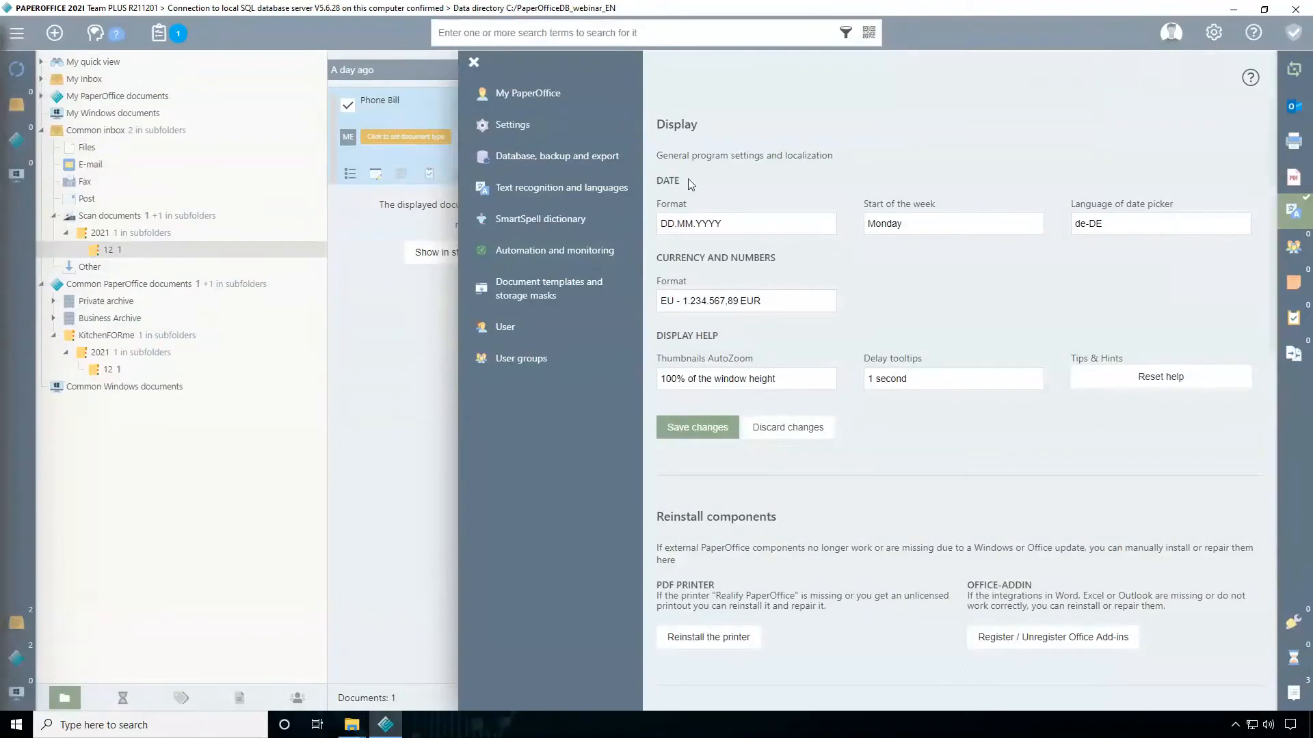
click(543, 195)
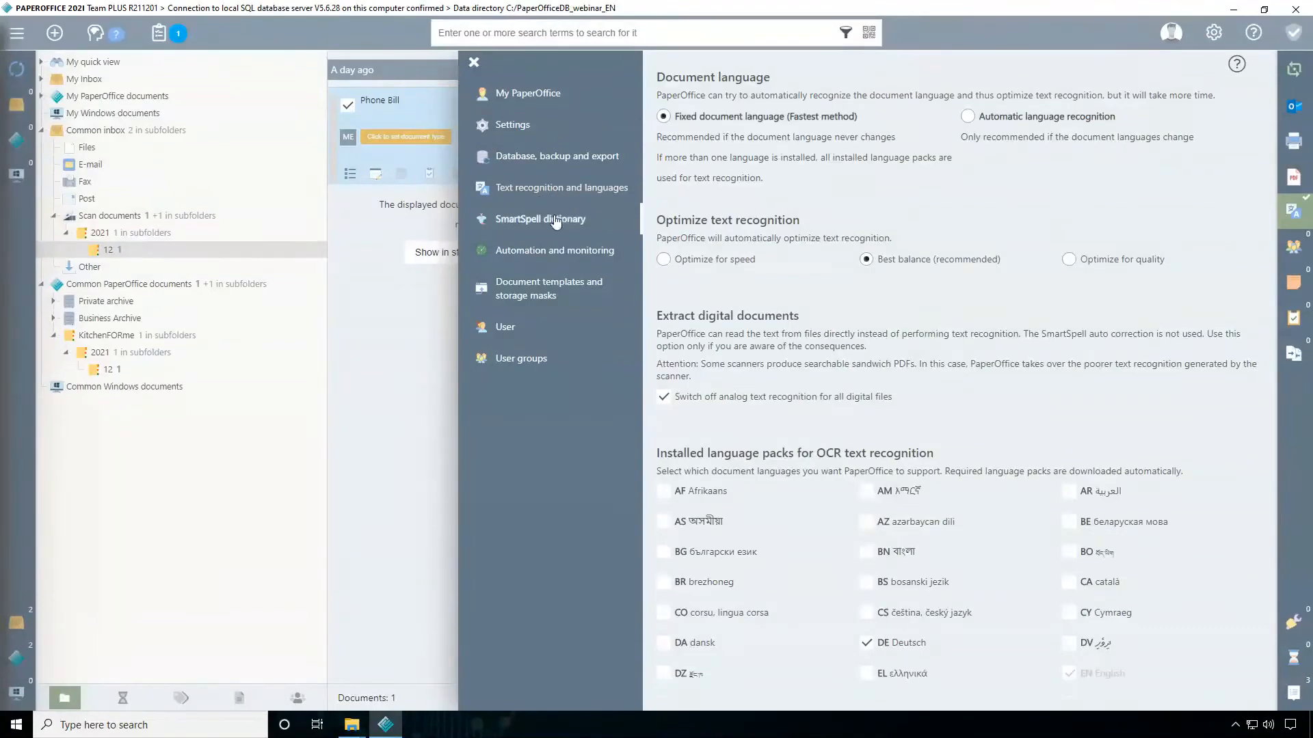
scroll(804, 311, down, 6)
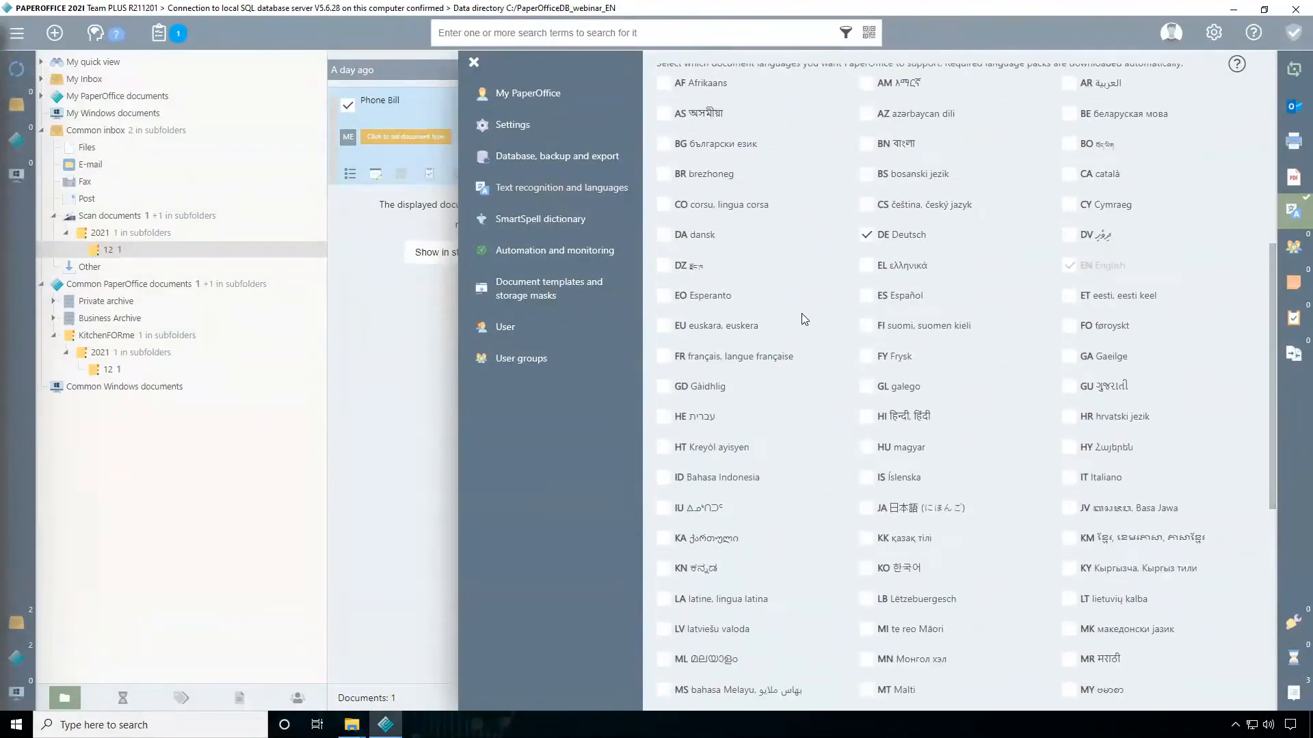
scroll(790, 268, down, 6)
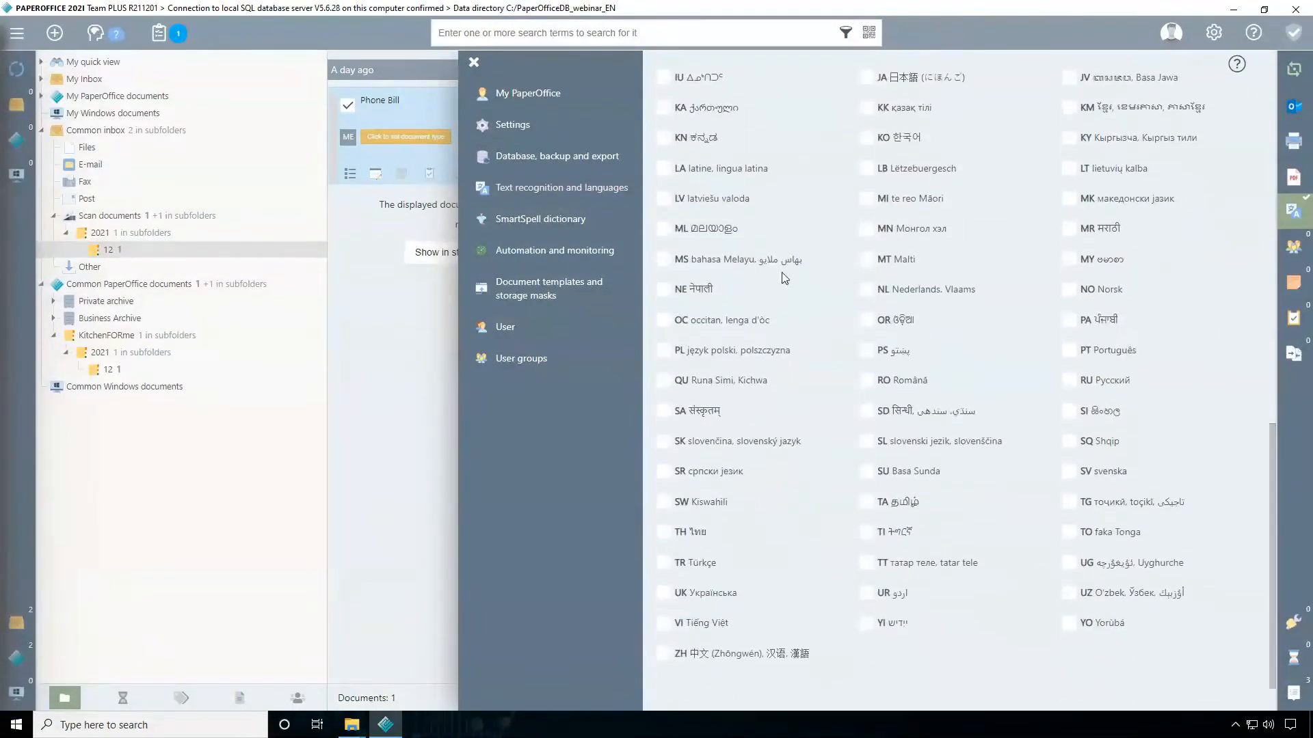
scroll(817, 352, up, 8)
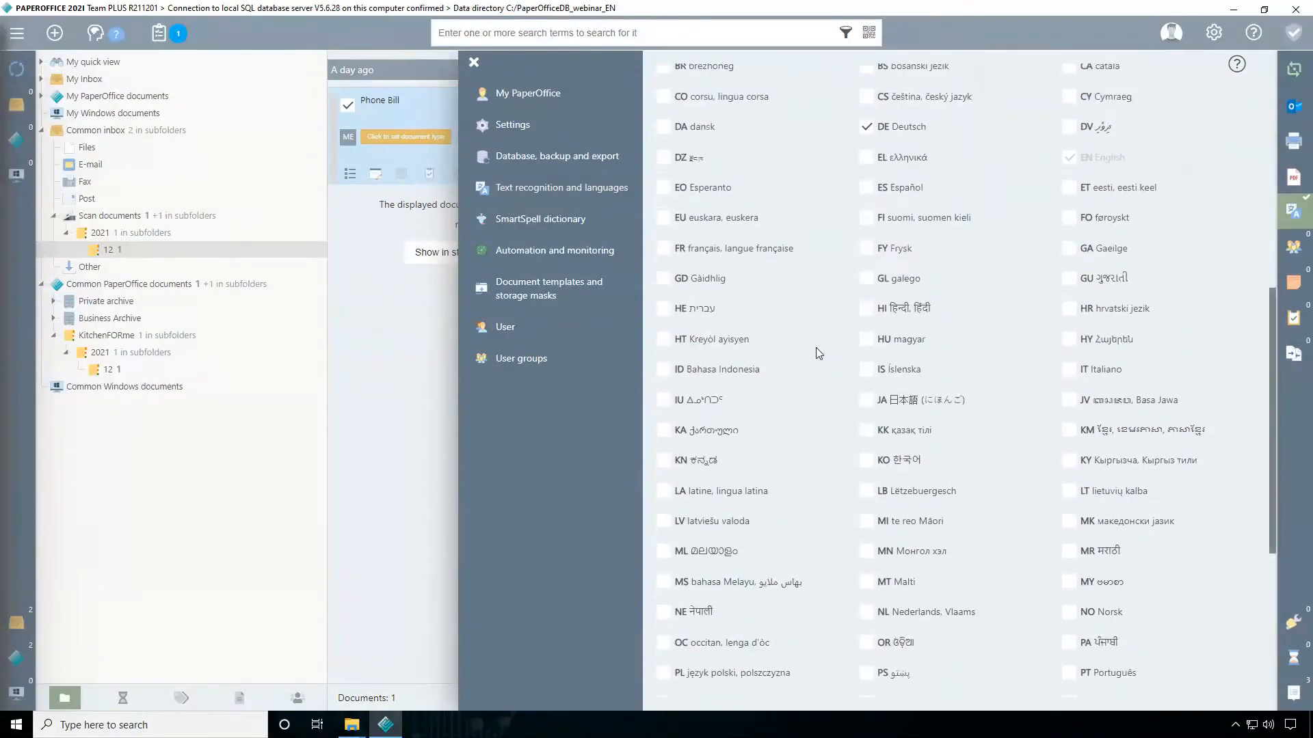
scroll(814, 346, up, 3)
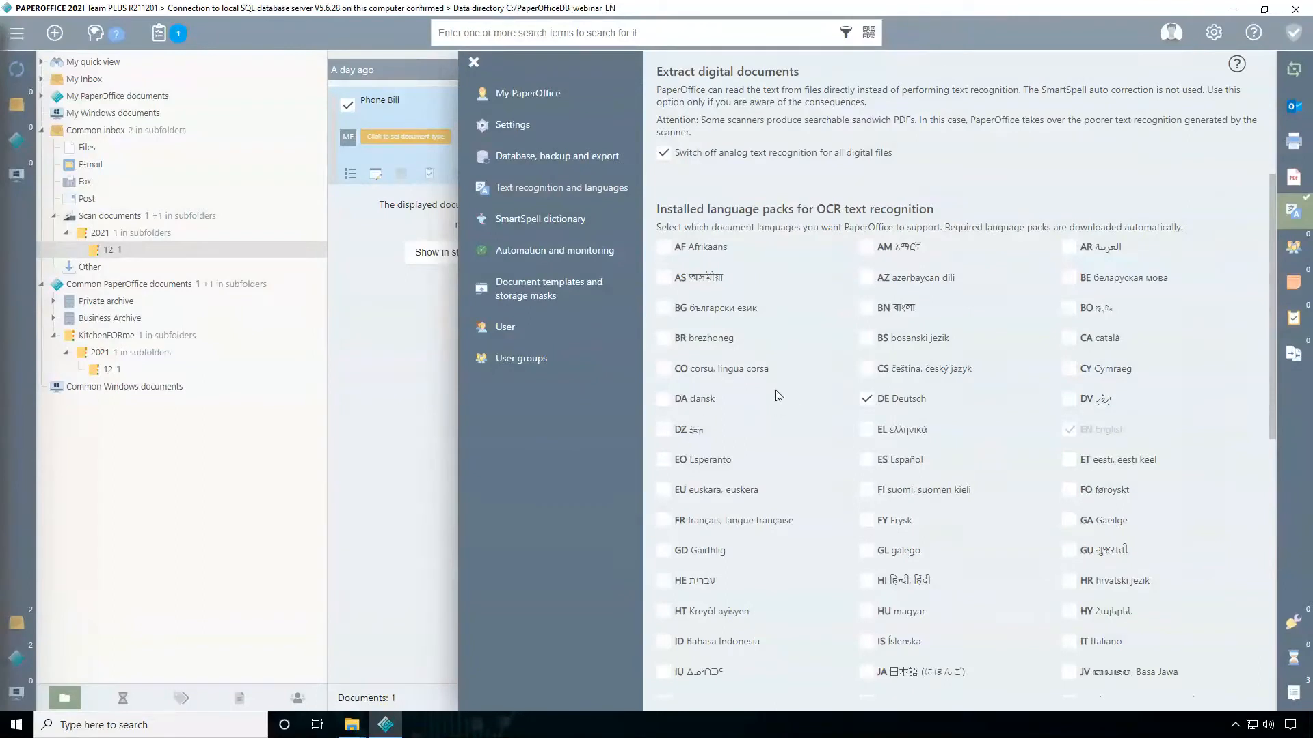
click(1077, 346)
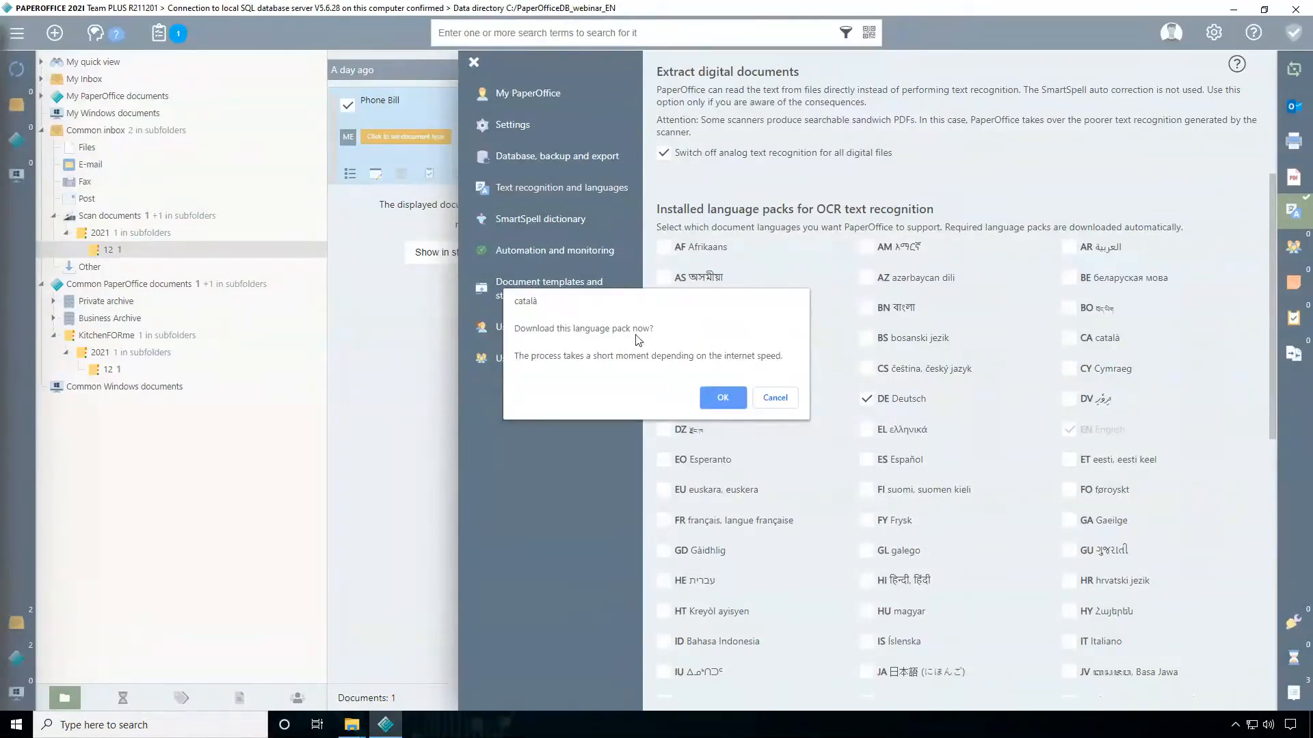
click(726, 397)
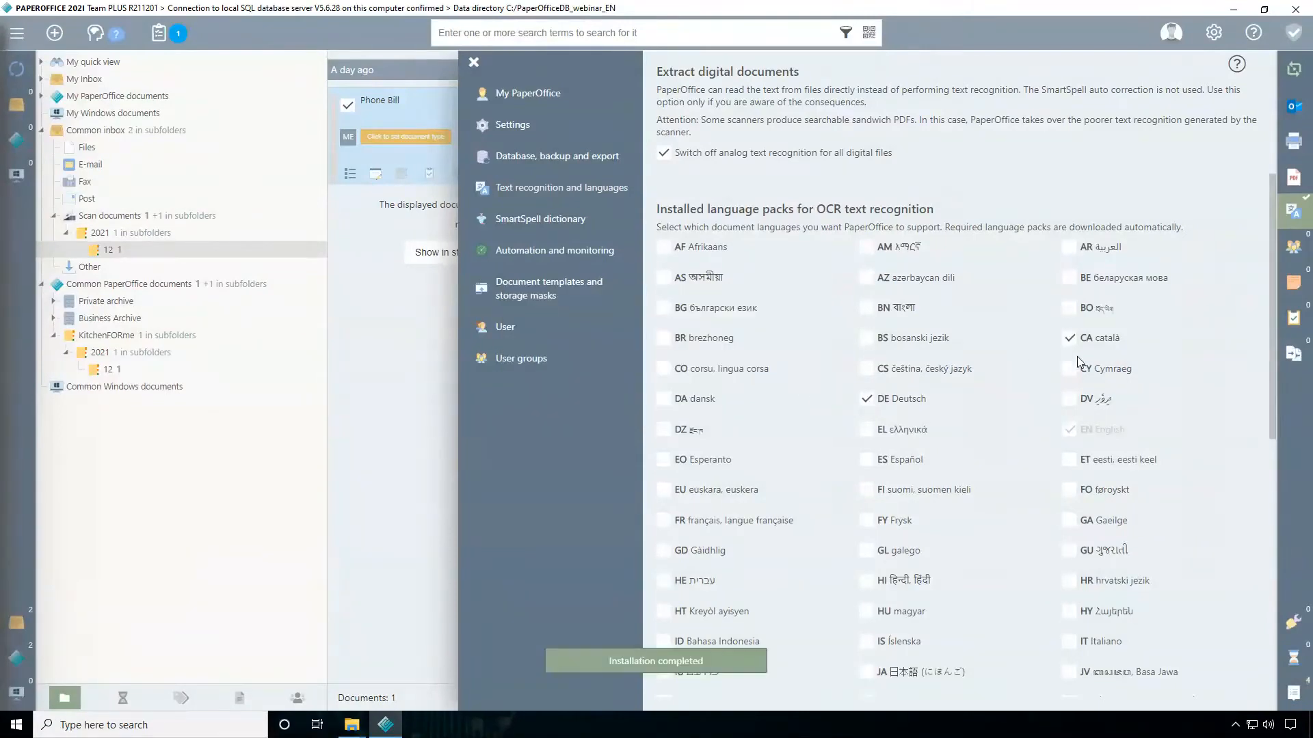
click(474, 62)
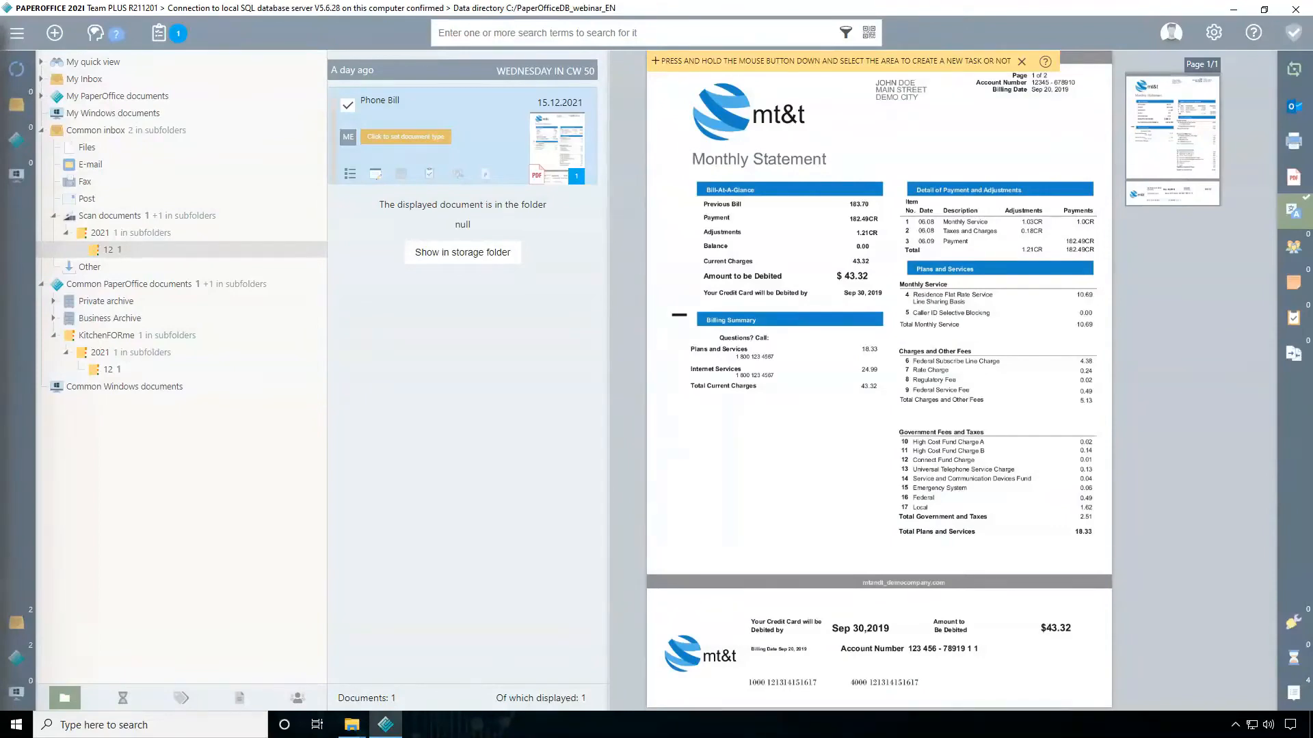
Reopen the text recognition and languages settings, look through the available OCR language packs, and close the settings
click(1214, 34)
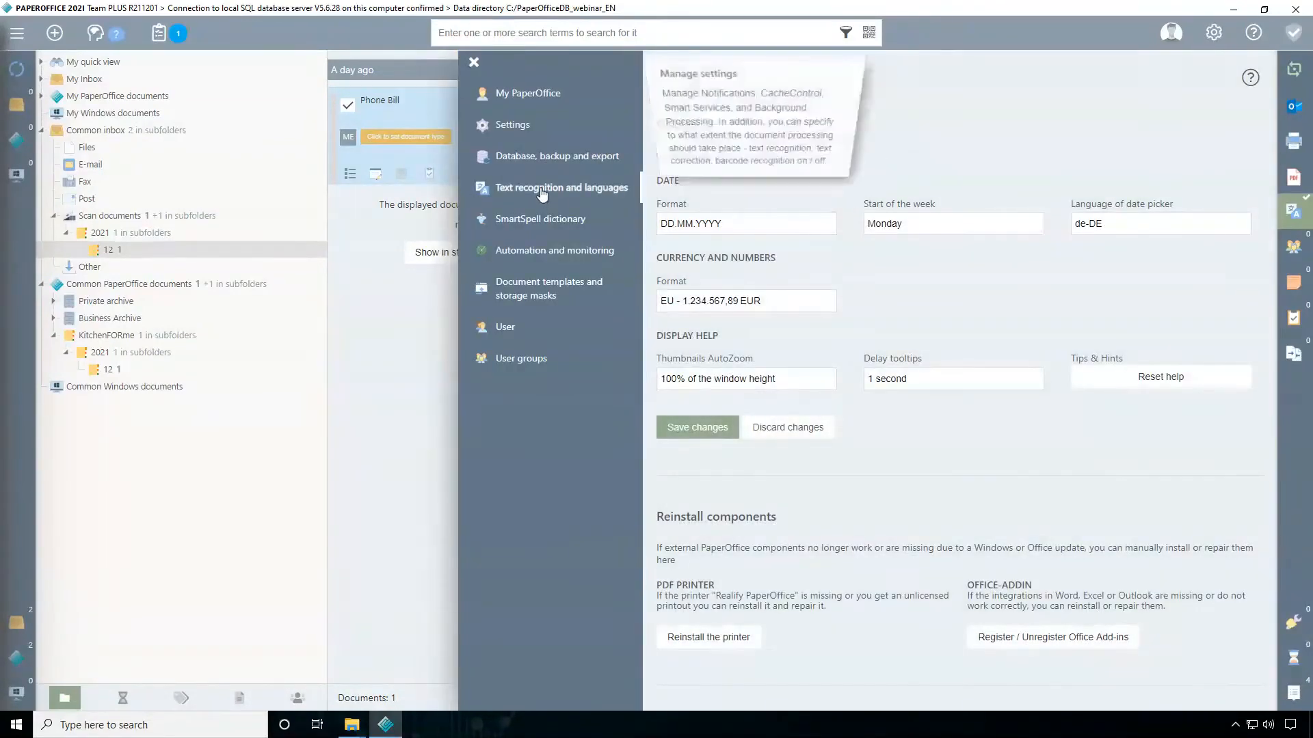
click(542, 193)
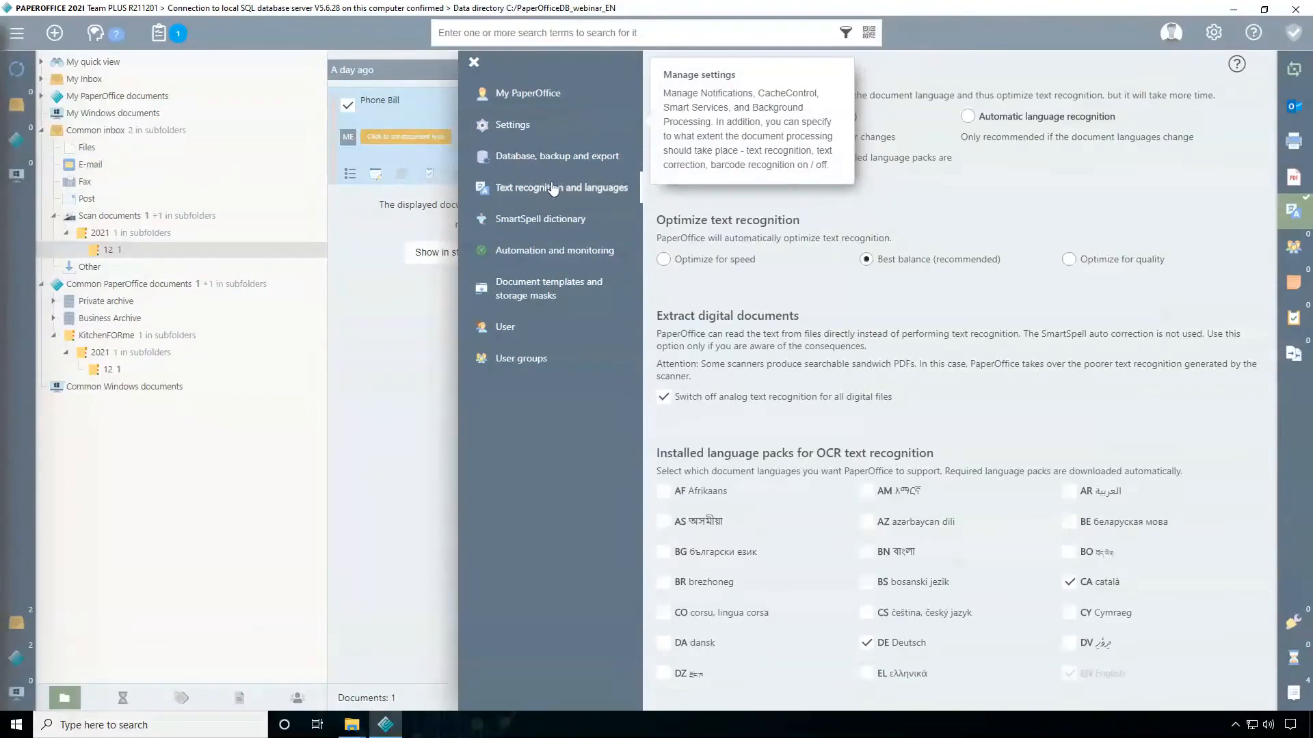
scroll(772, 309, down, 1)
scroll(772, 309, down, 8)
scroll(697, 308, up, 5)
scroll(836, 296, down, 4)
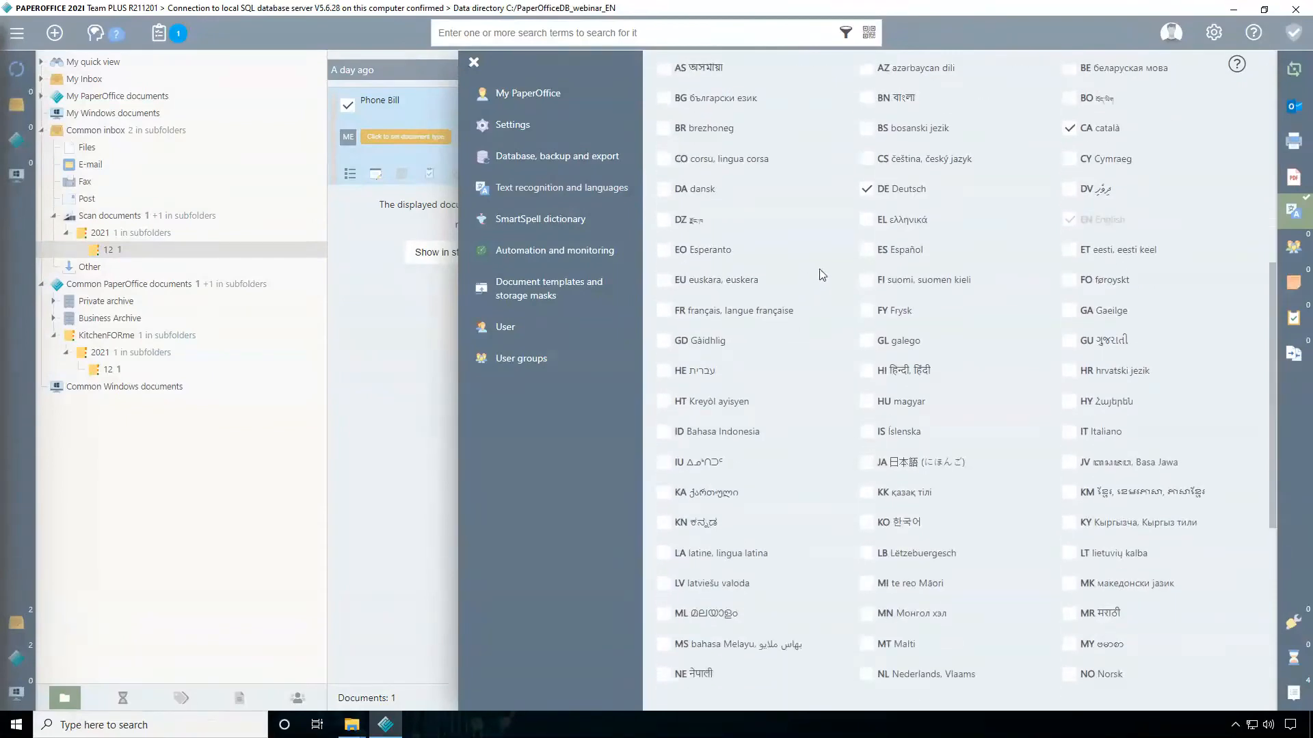
scroll(968, 293, down, 3)
scroll(1060, 313, down, 4)
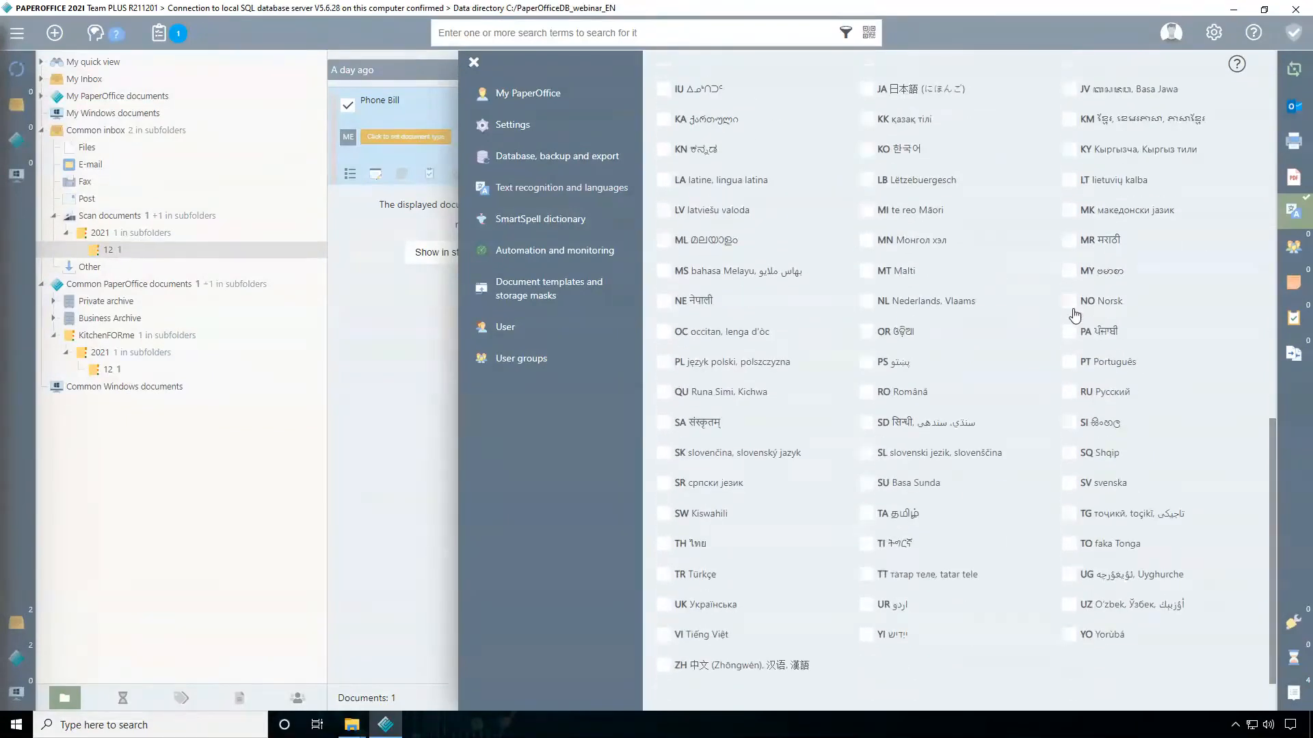
click(1071, 395)
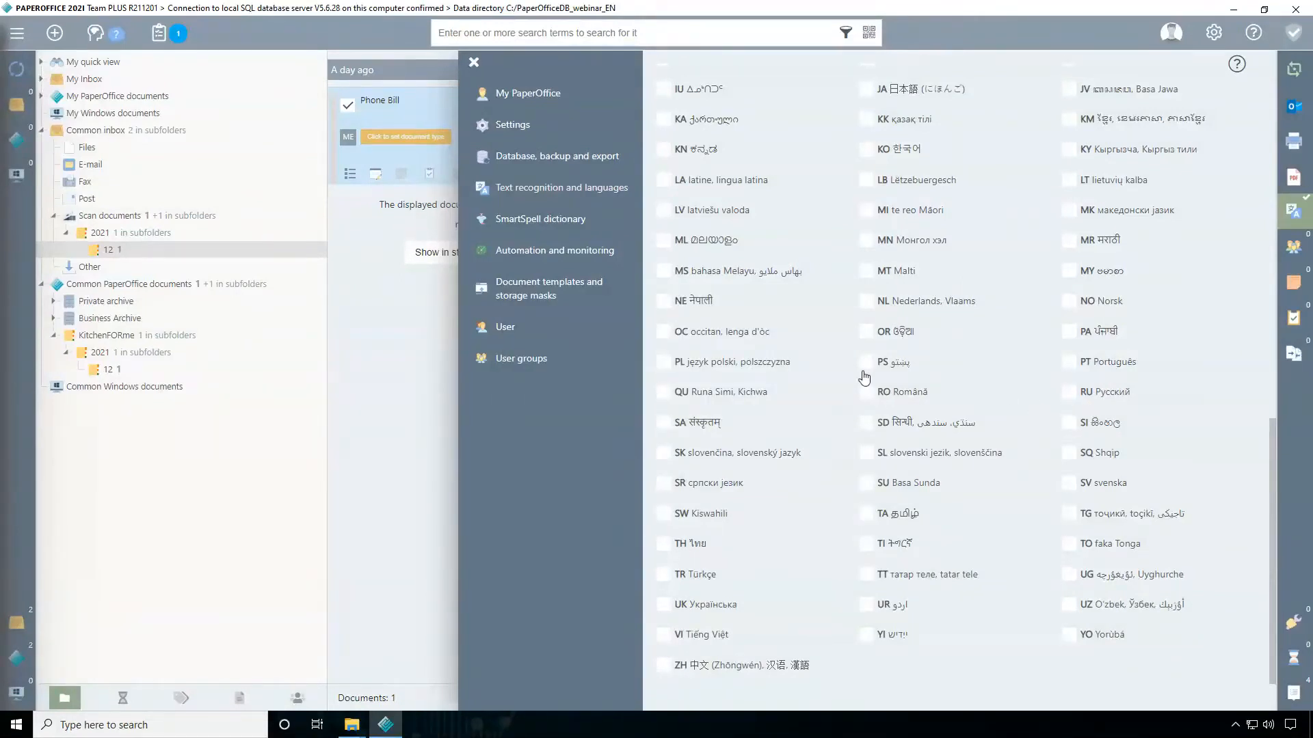
scroll(871, 375, up, 10)
scroll(901, 375, up, 3)
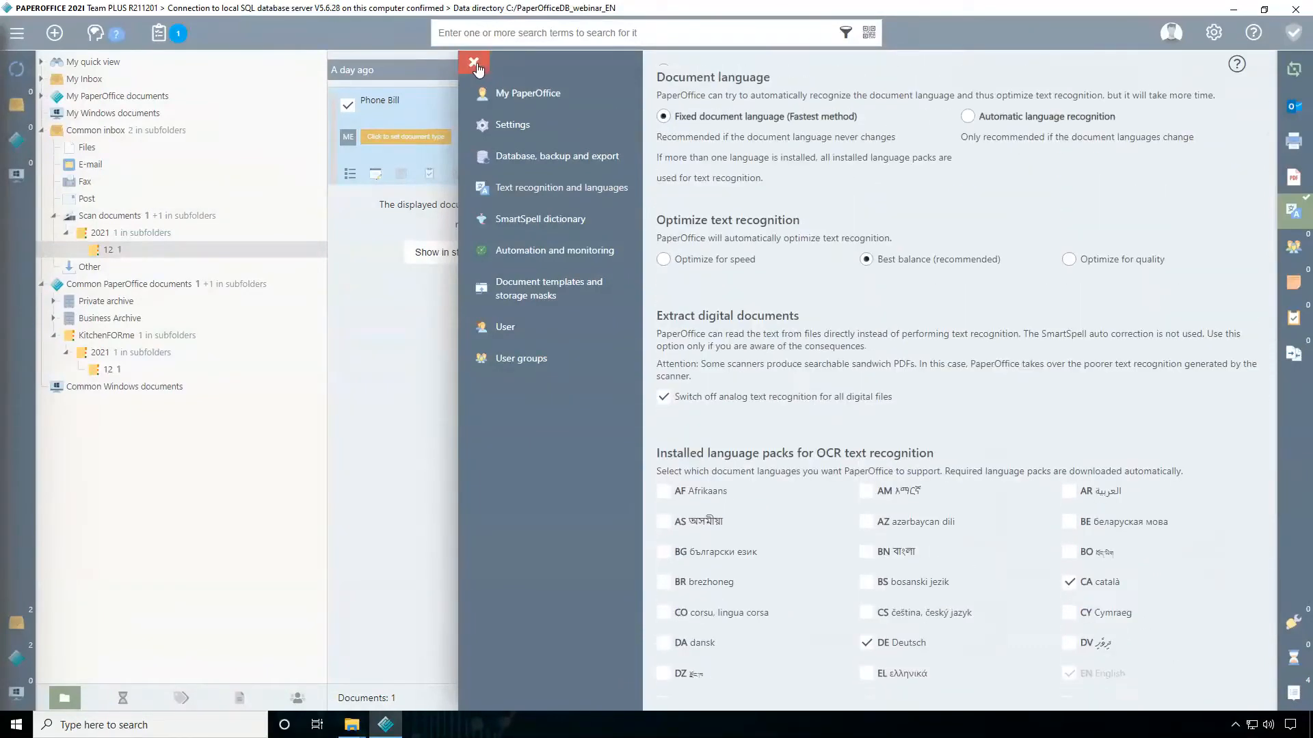
click(474, 64)
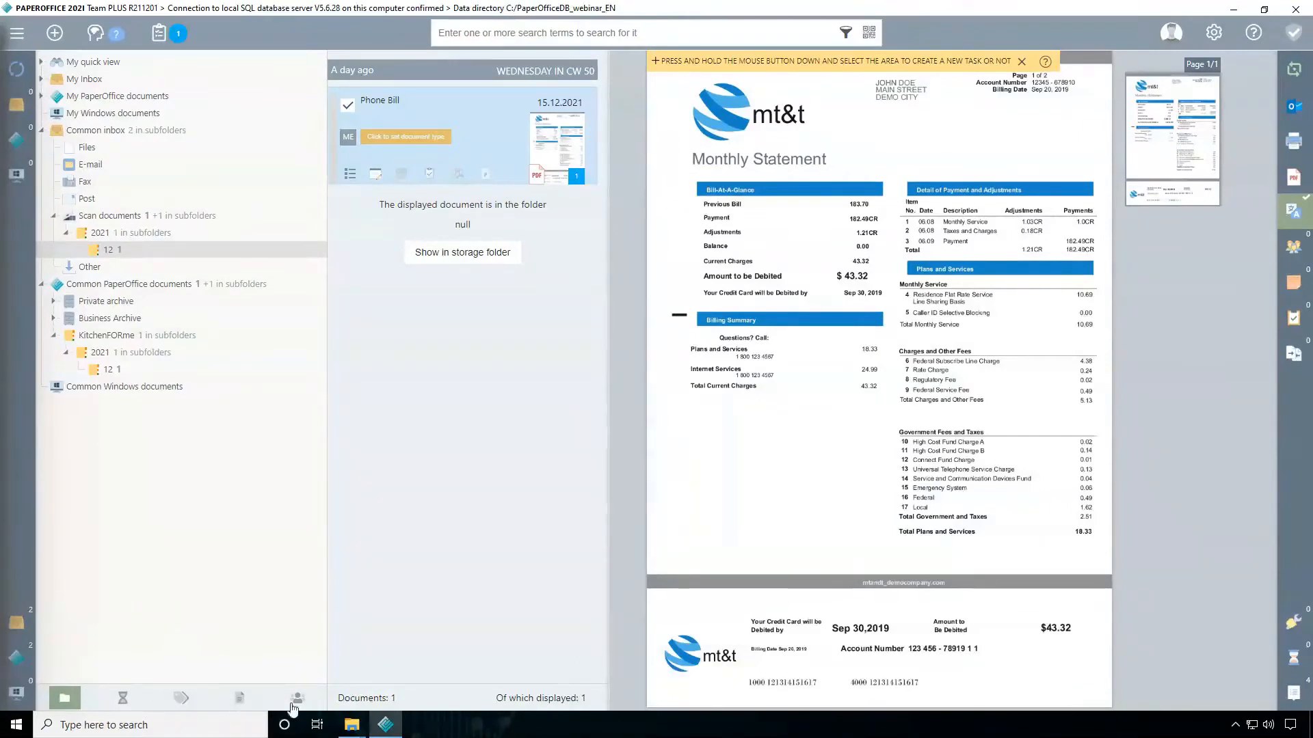
Look at the documents grouped by status, keywords, document type and contact, and return to the folder view
click(122, 699)
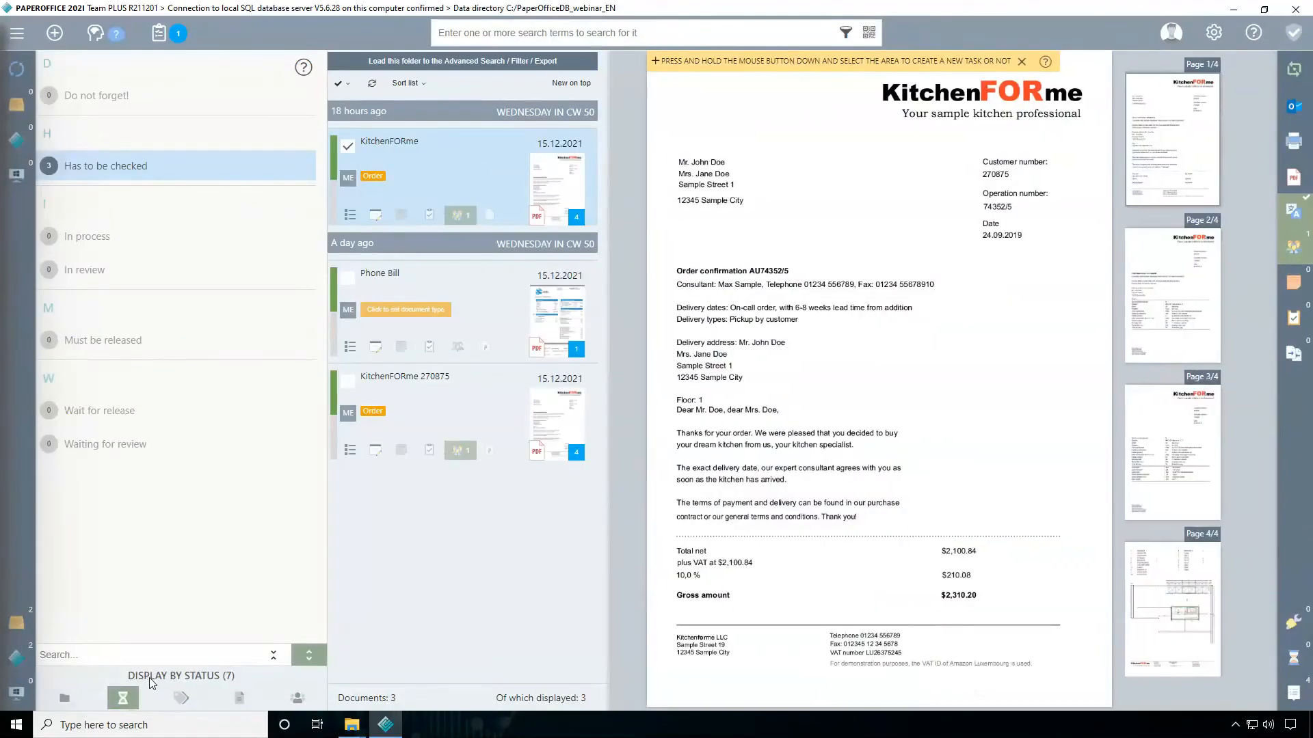
click(181, 698)
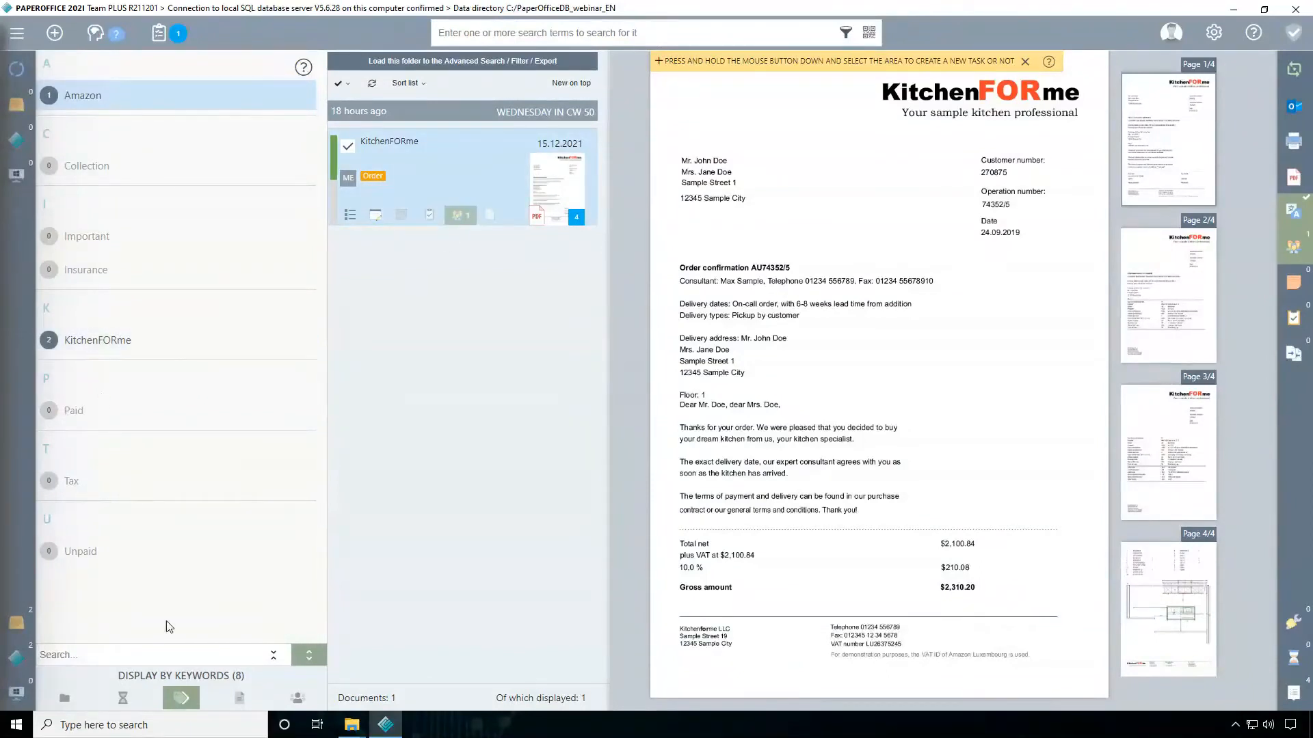
click(240, 698)
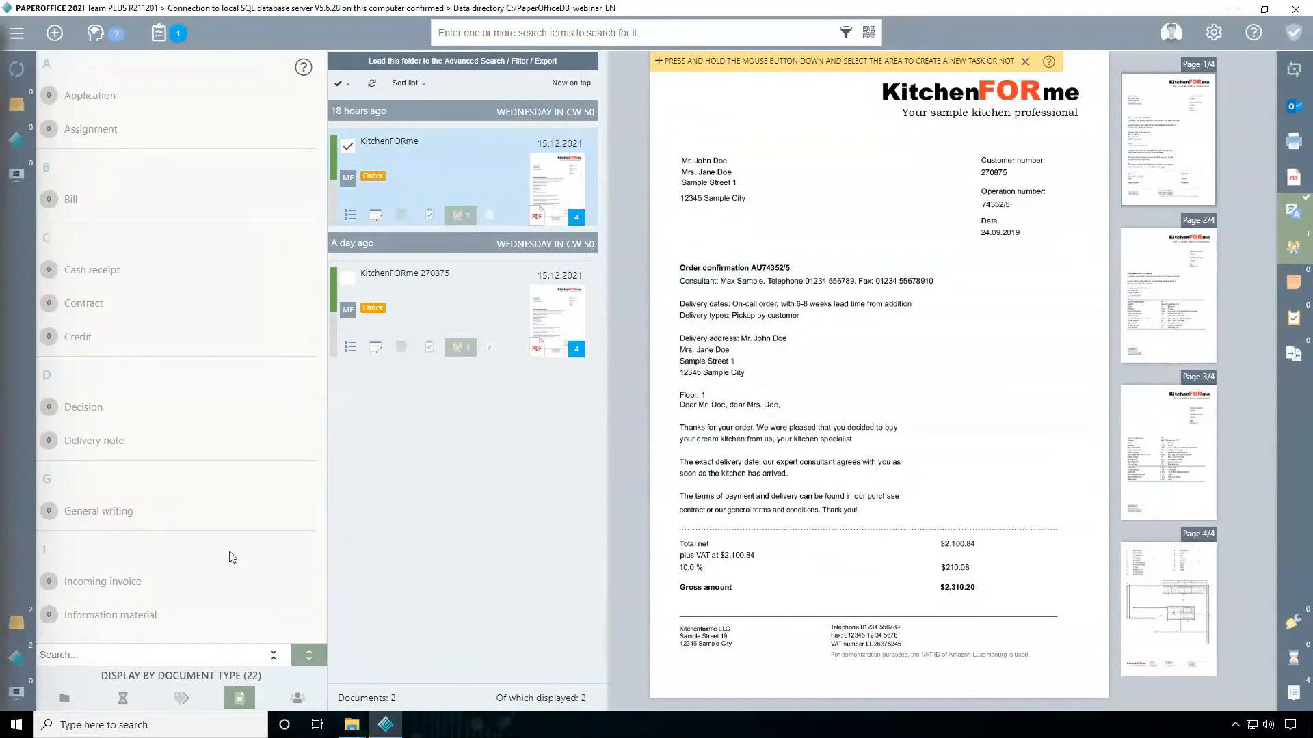
click(120, 698)
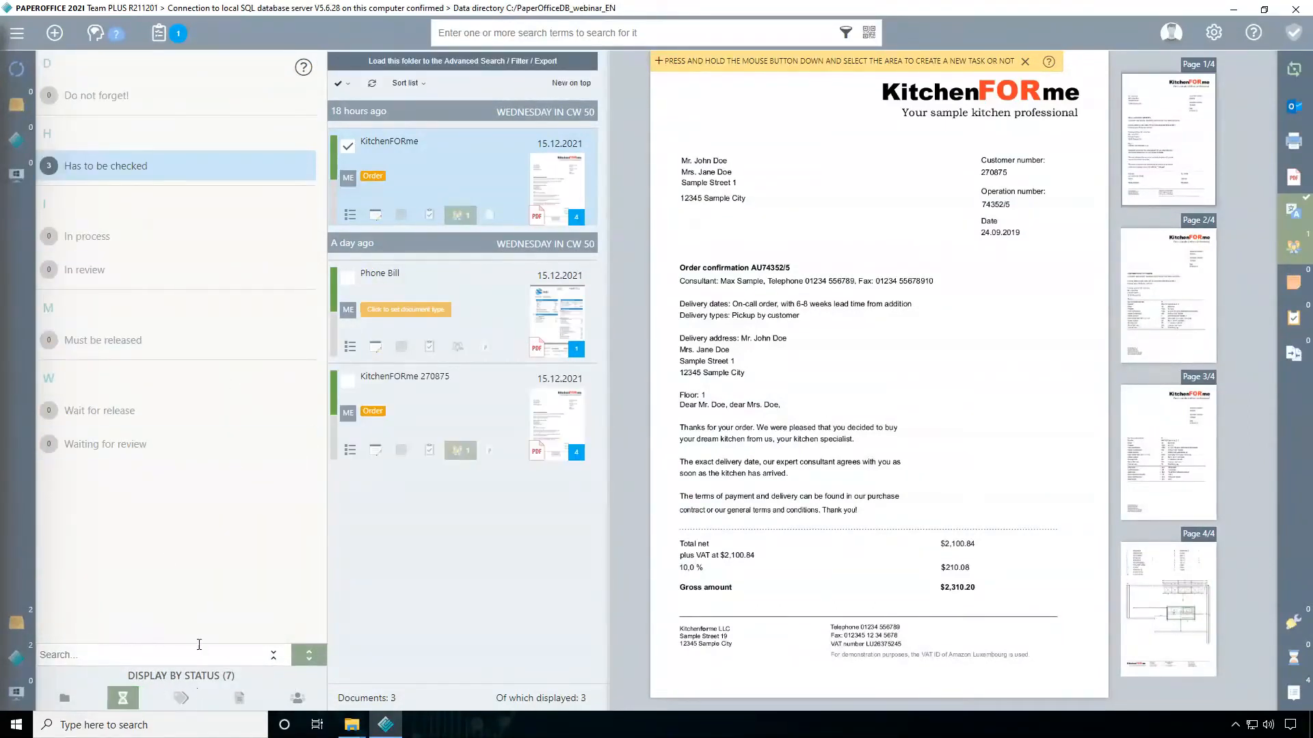
click(297, 699)
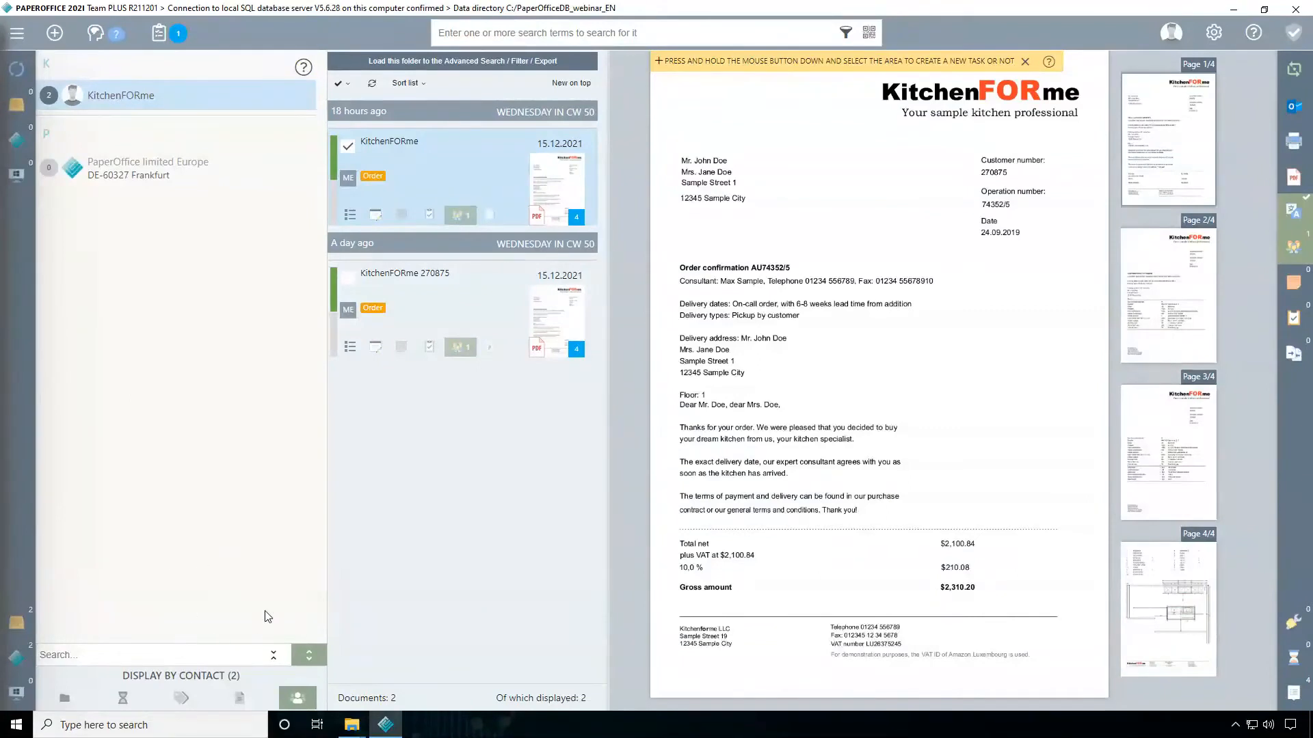
click(65, 701)
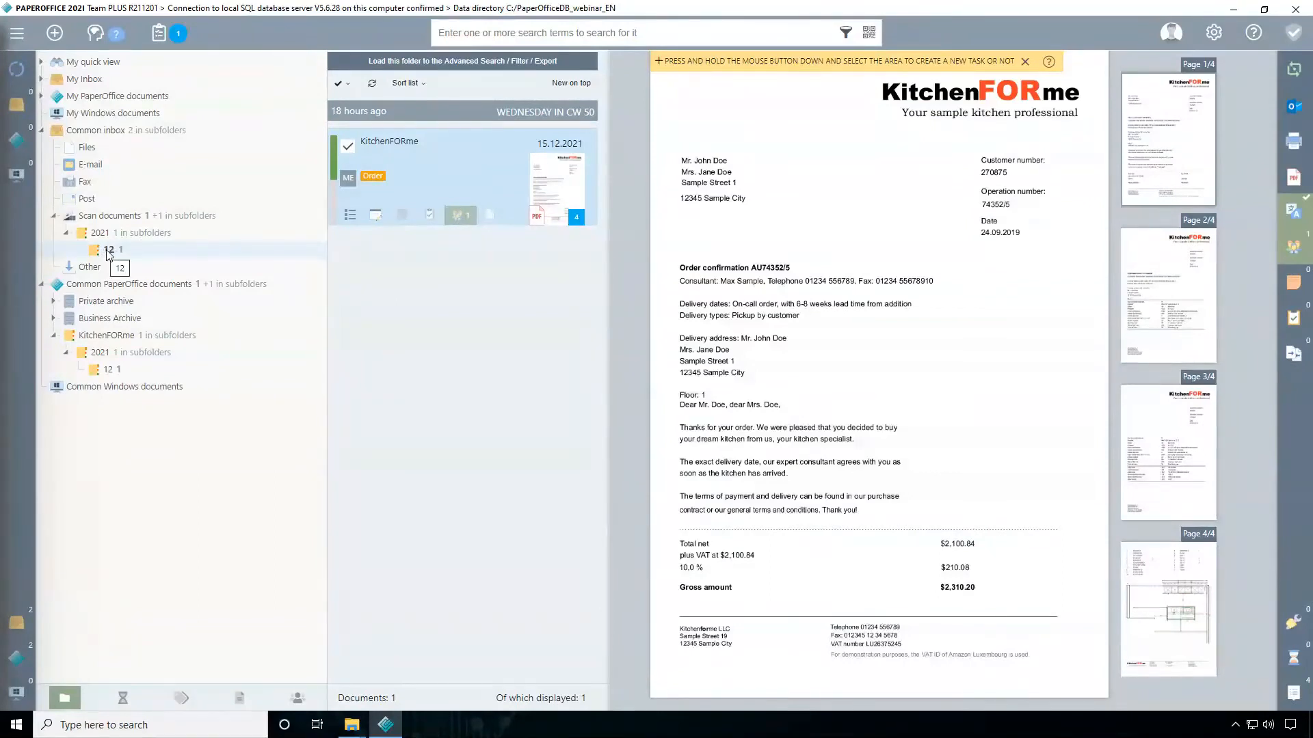
Add the remark "Hello" to the KitchenFORme document in the scan documents folder 12 and save it
click(377, 220)
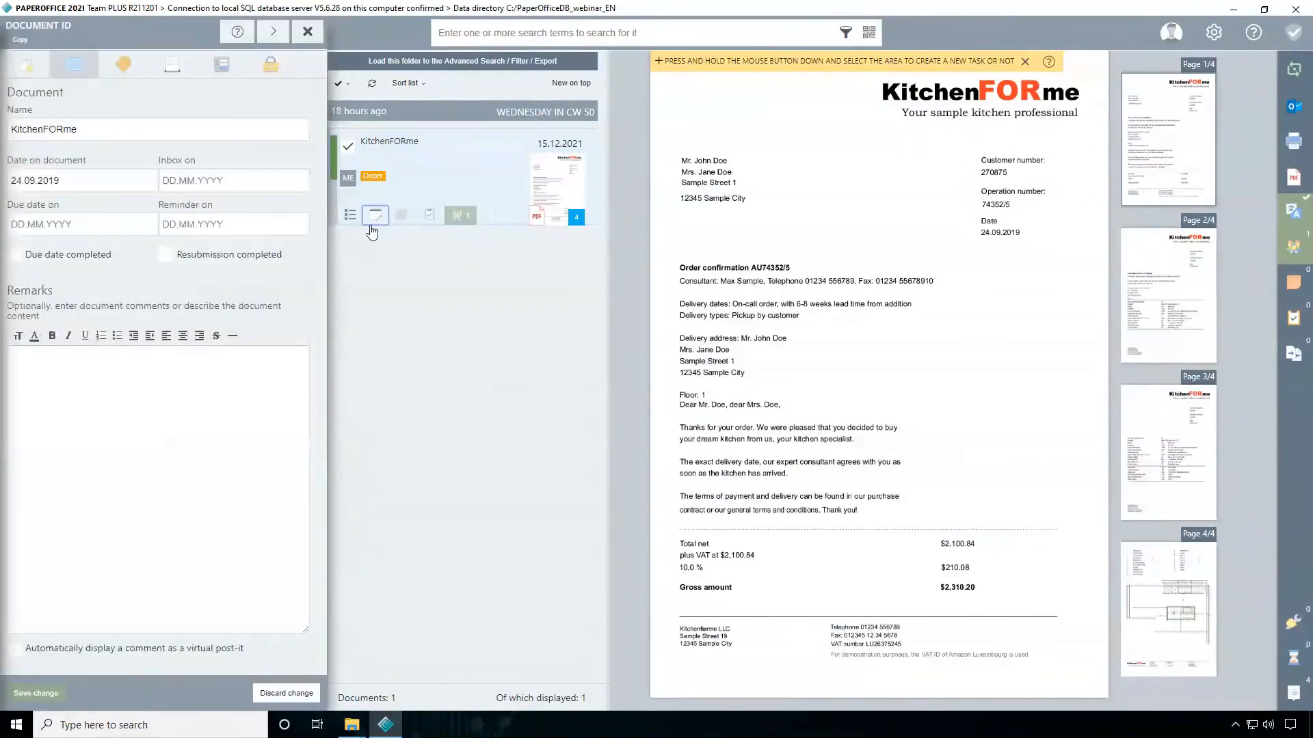
click(72, 380)
text(Hello)
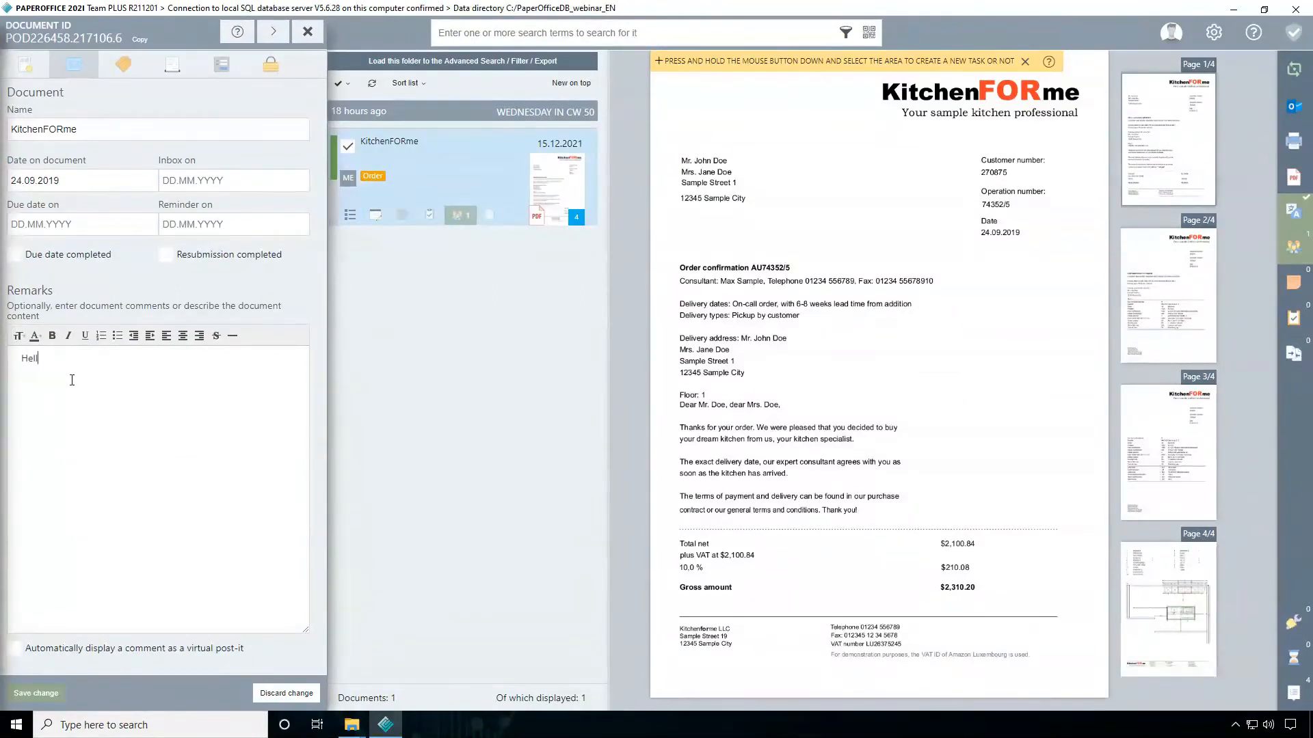
click(48, 696)
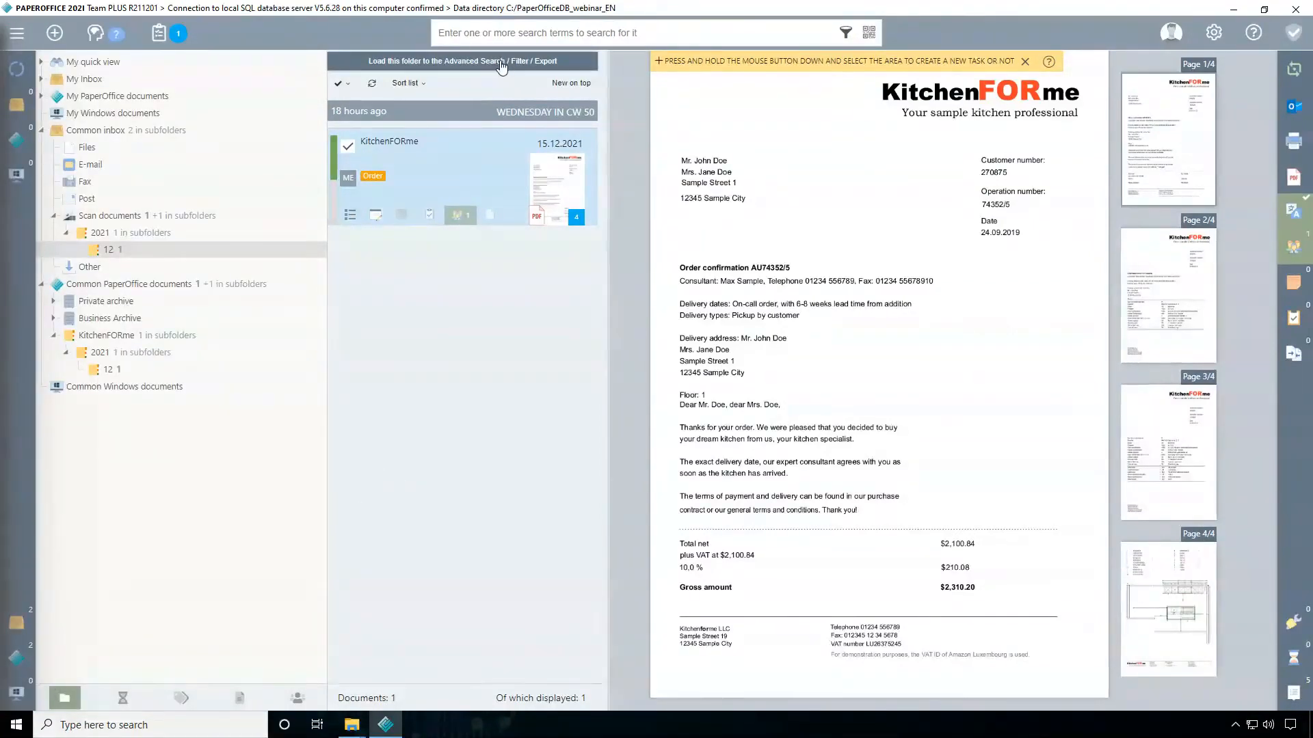
Search for "hello", switch to the advanced search, and check the text hits of the KitchenFORme document
click(541, 29)
text(hello)
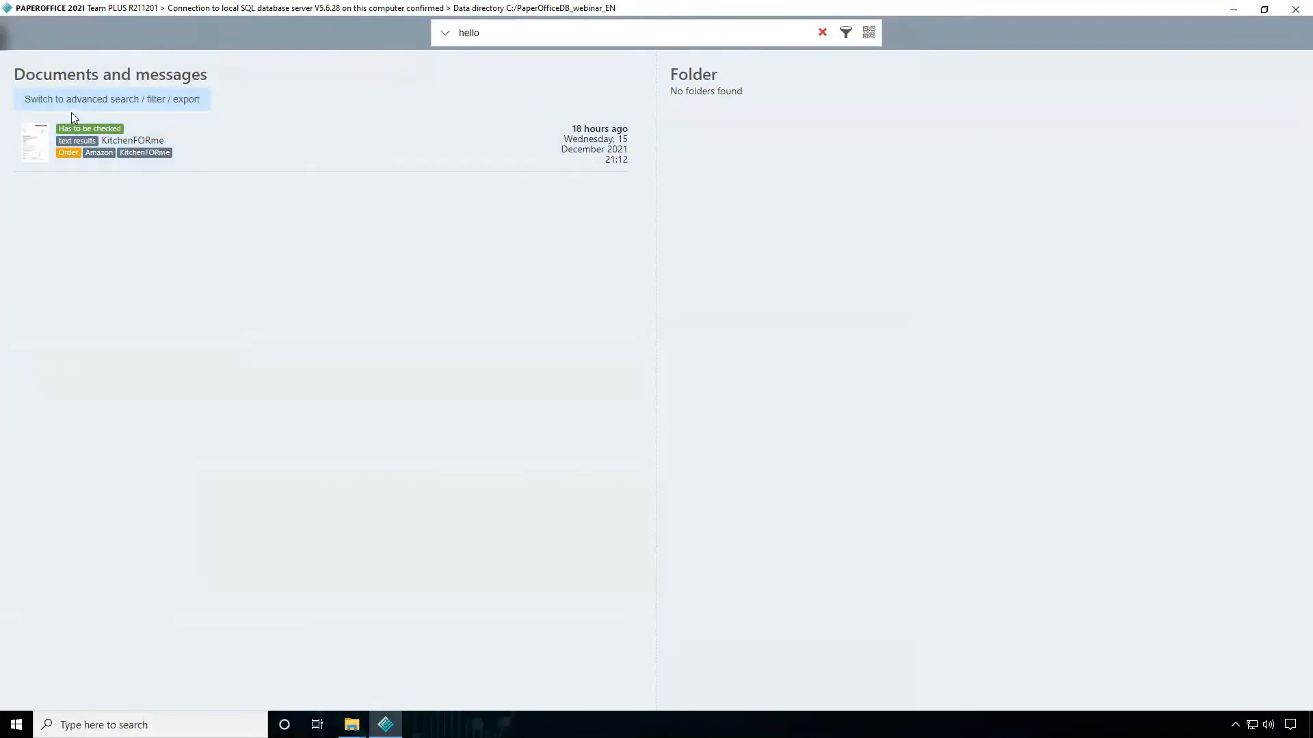
click(141, 104)
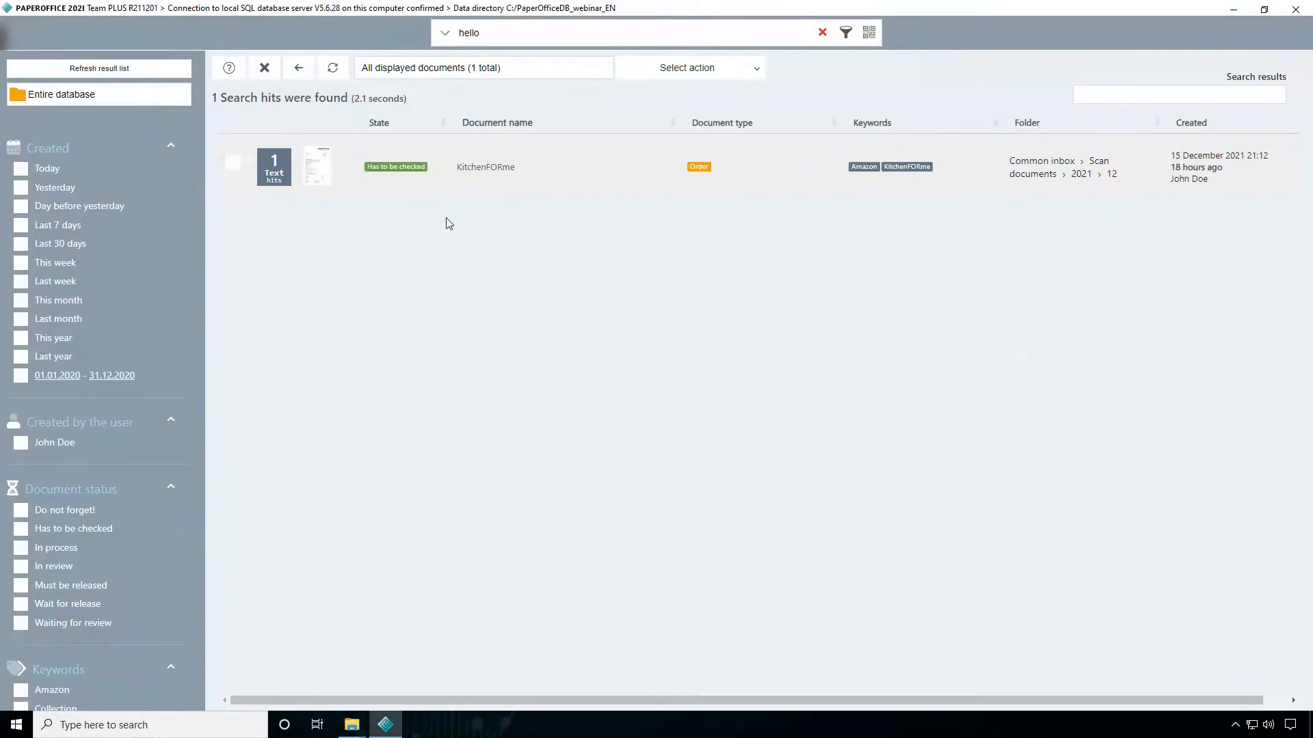
click(274, 171)
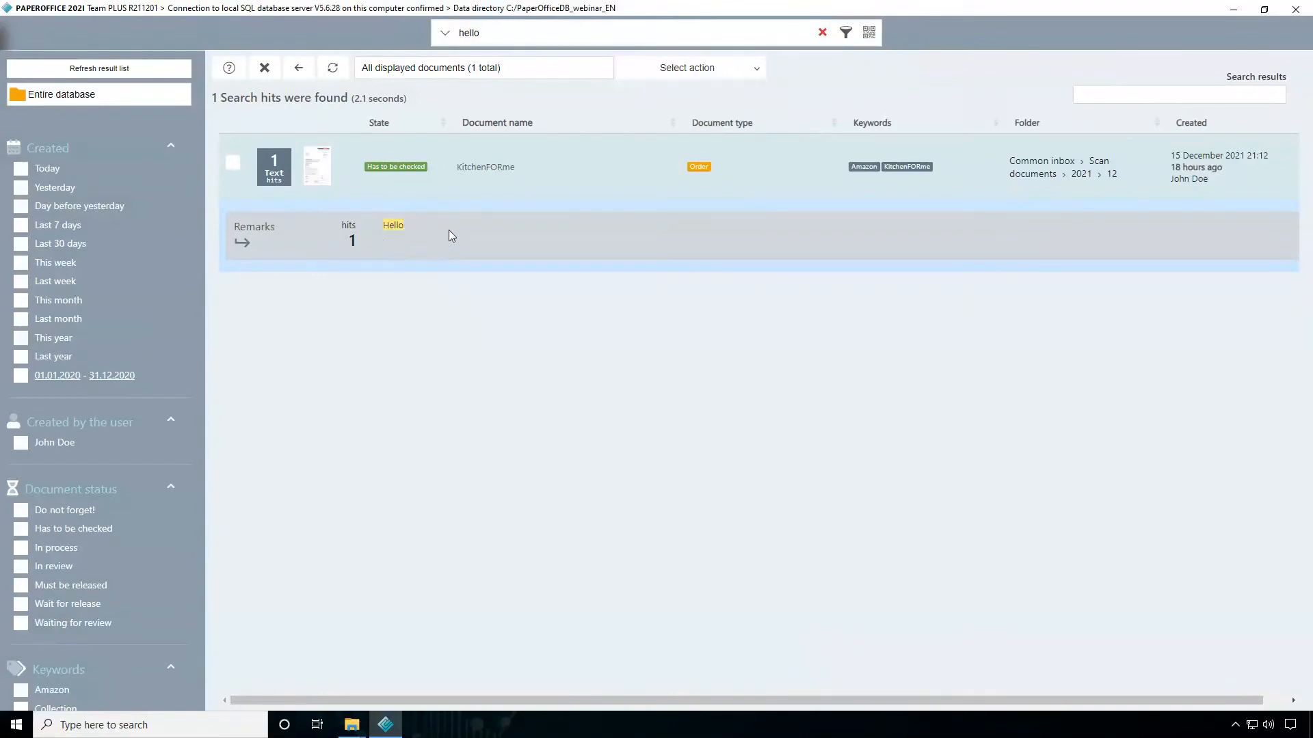
click(364, 190)
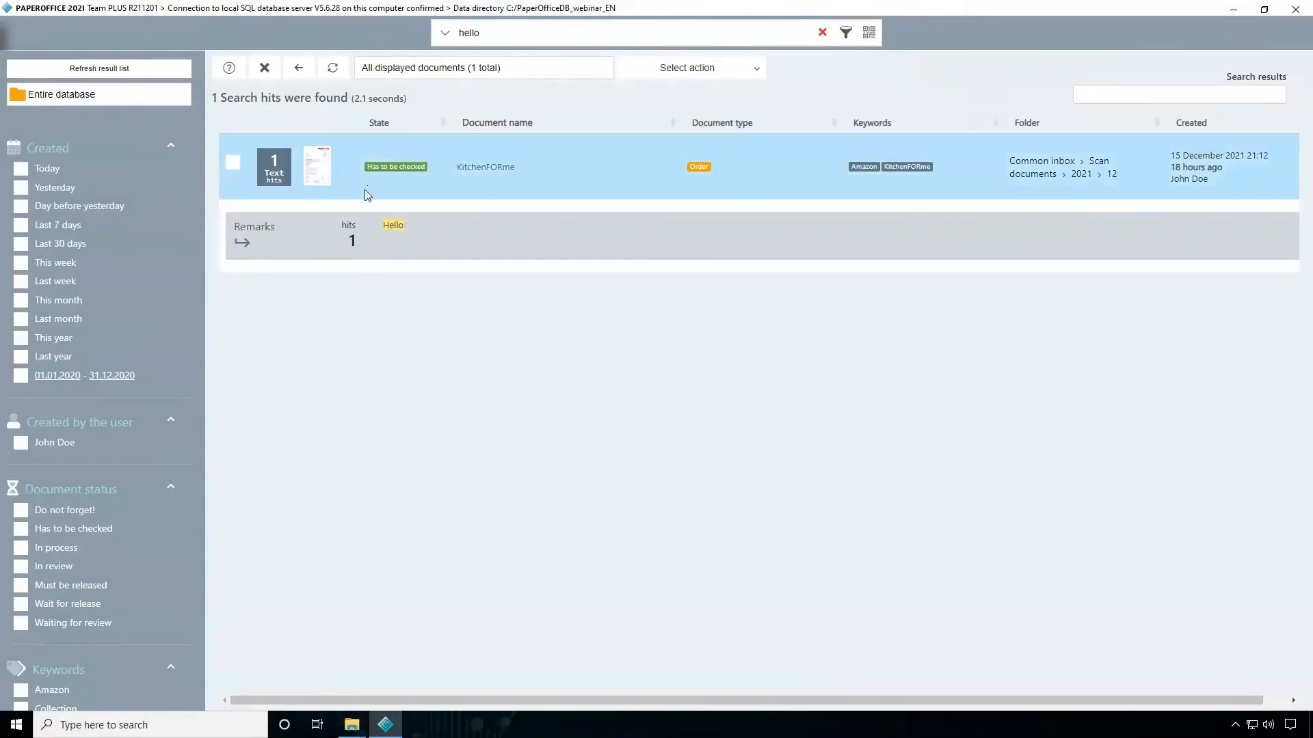
click(274, 178)
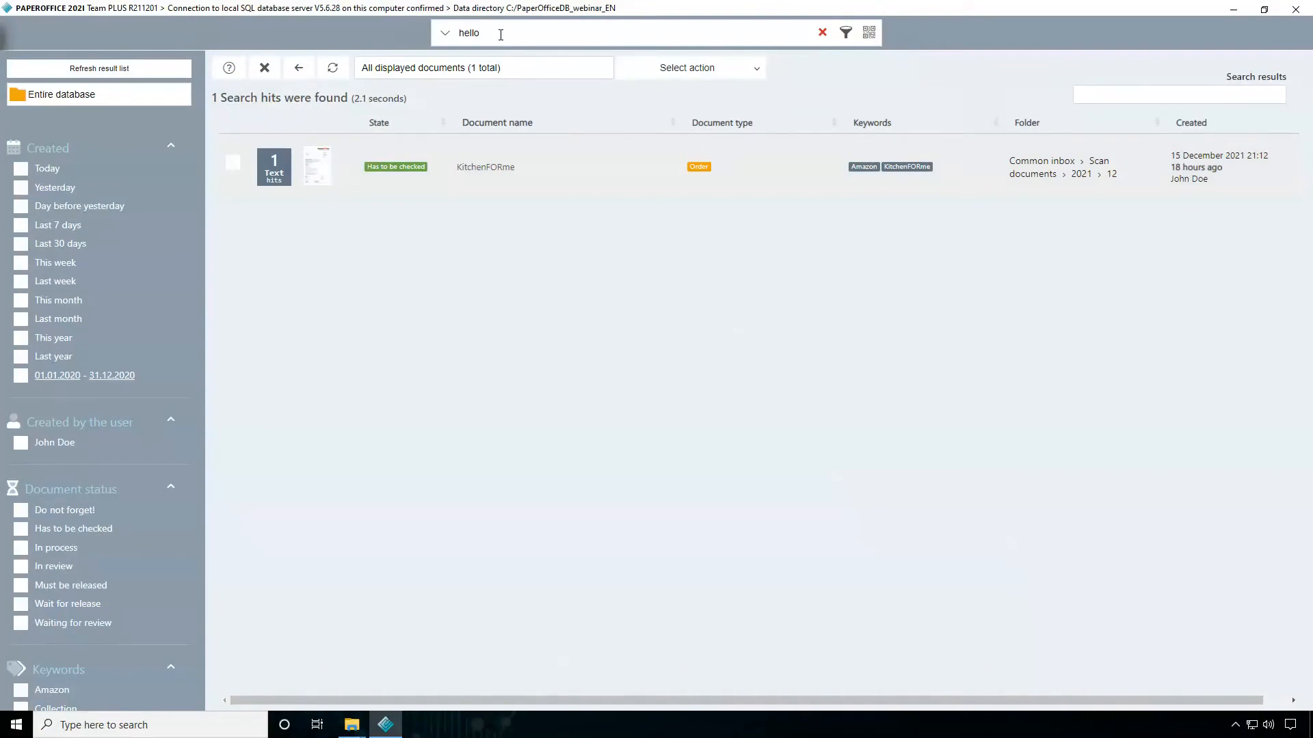
Clear the search term and leave the advanced search
key(BackSpace)
key(BackSpace)
key(BackSpace)
key(BackSpace)
key(BackSpace)
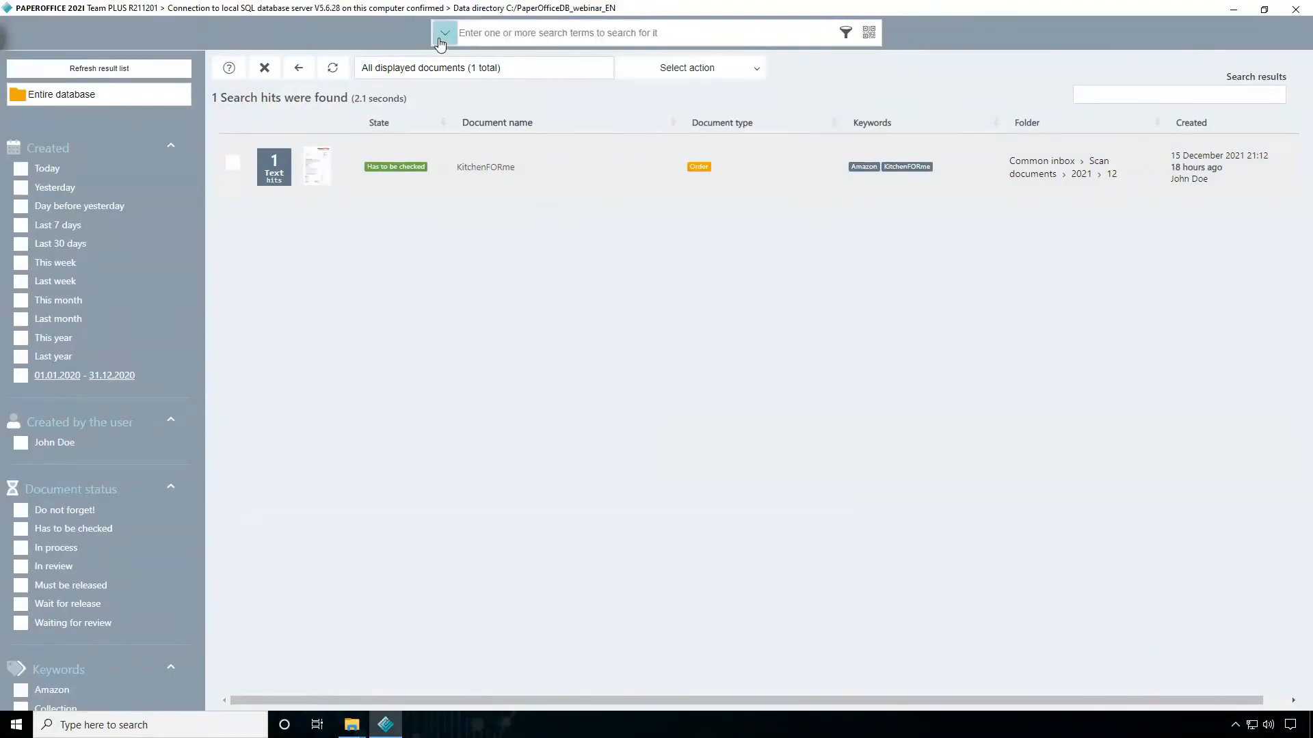
click(442, 35)
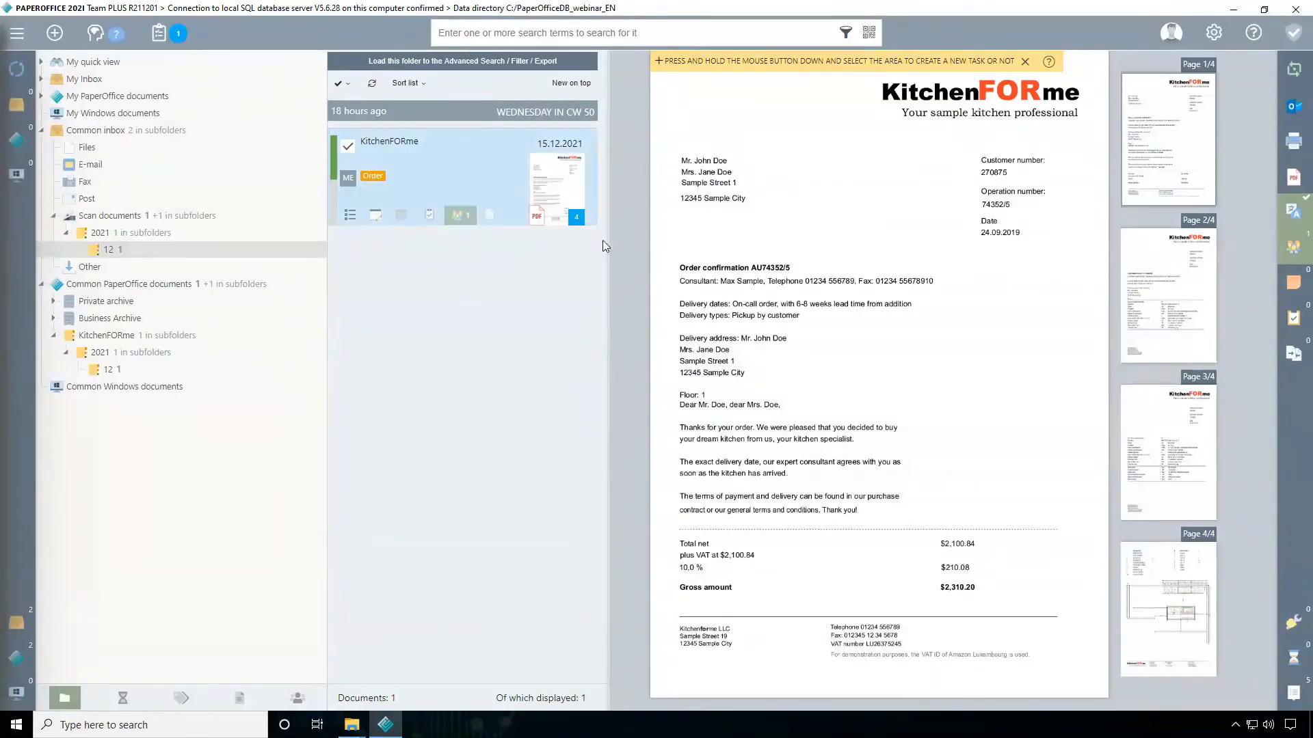
Minimize PaperOffice and close the Scanner folder window on the desktop
click(1233, 9)
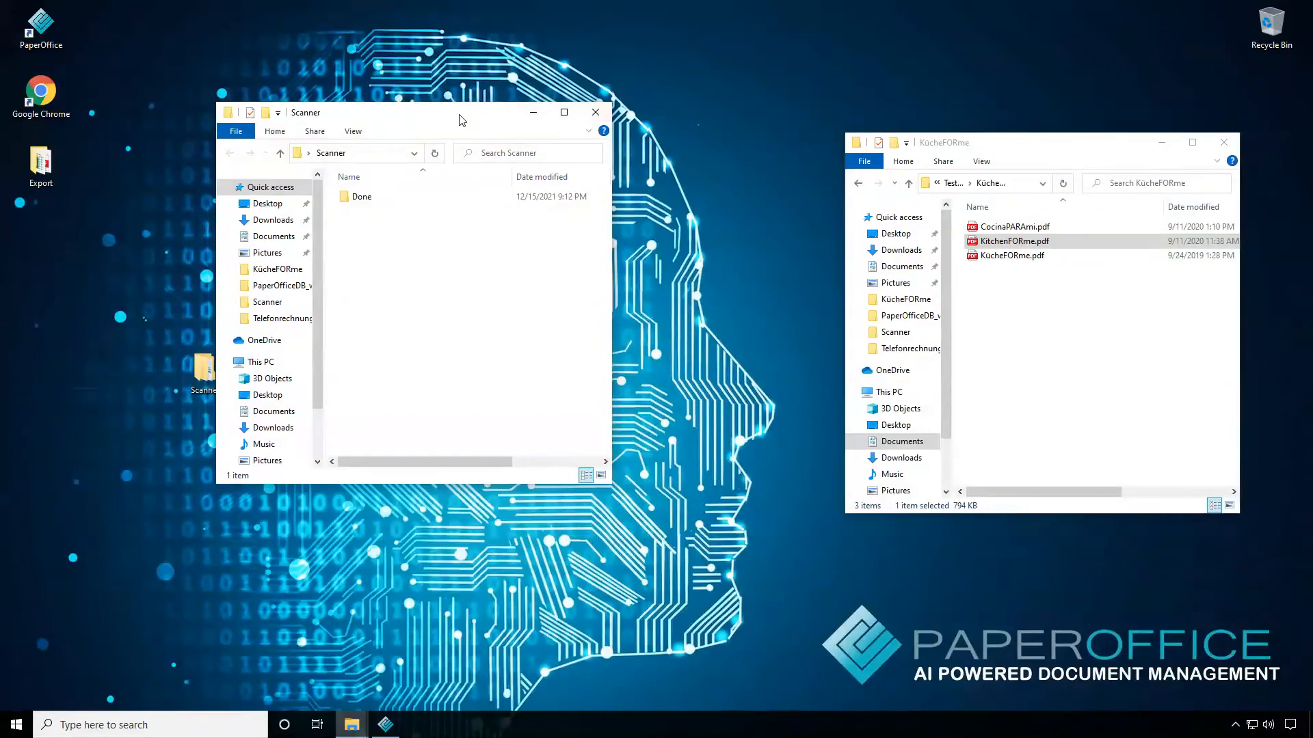
drag(460, 120, 522, 126)
click(657, 118)
Create a new desktop folder named Import and place it in the free area above the Scanner folder
right_click(309, 253)
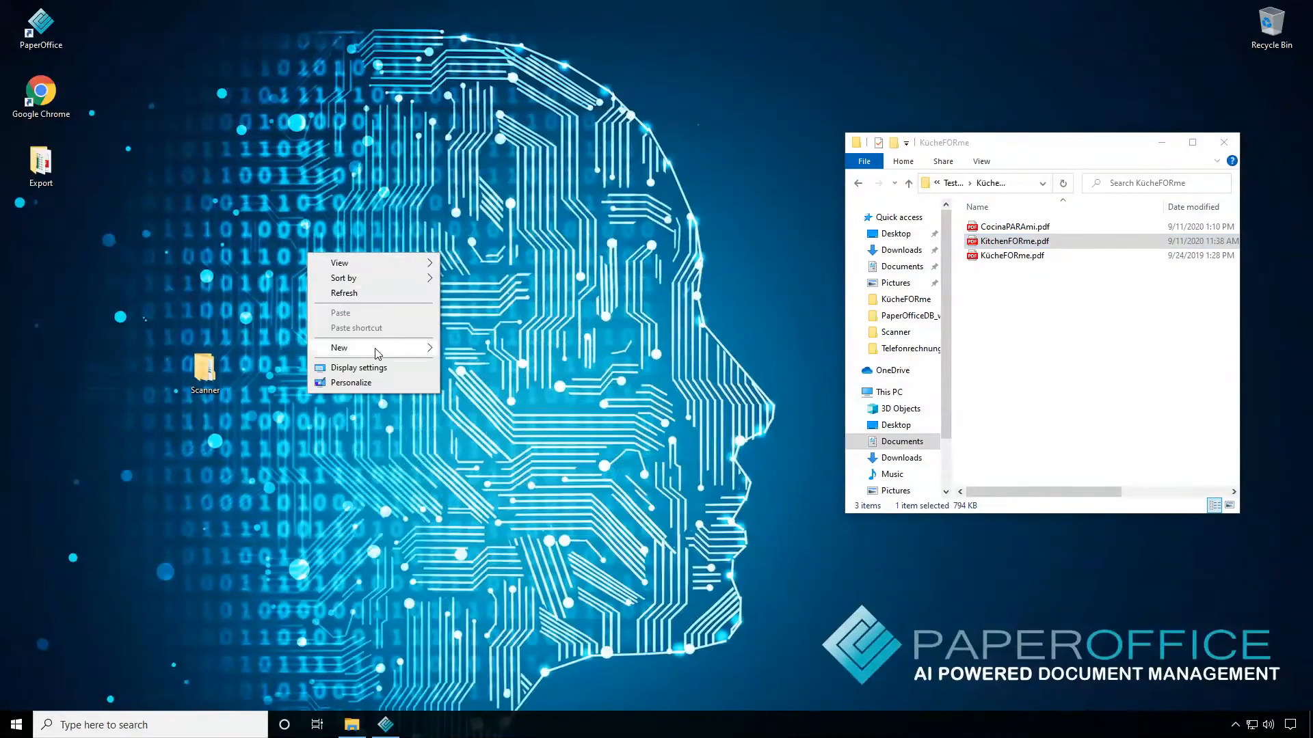
mouse_move(376, 349)
click(488, 347)
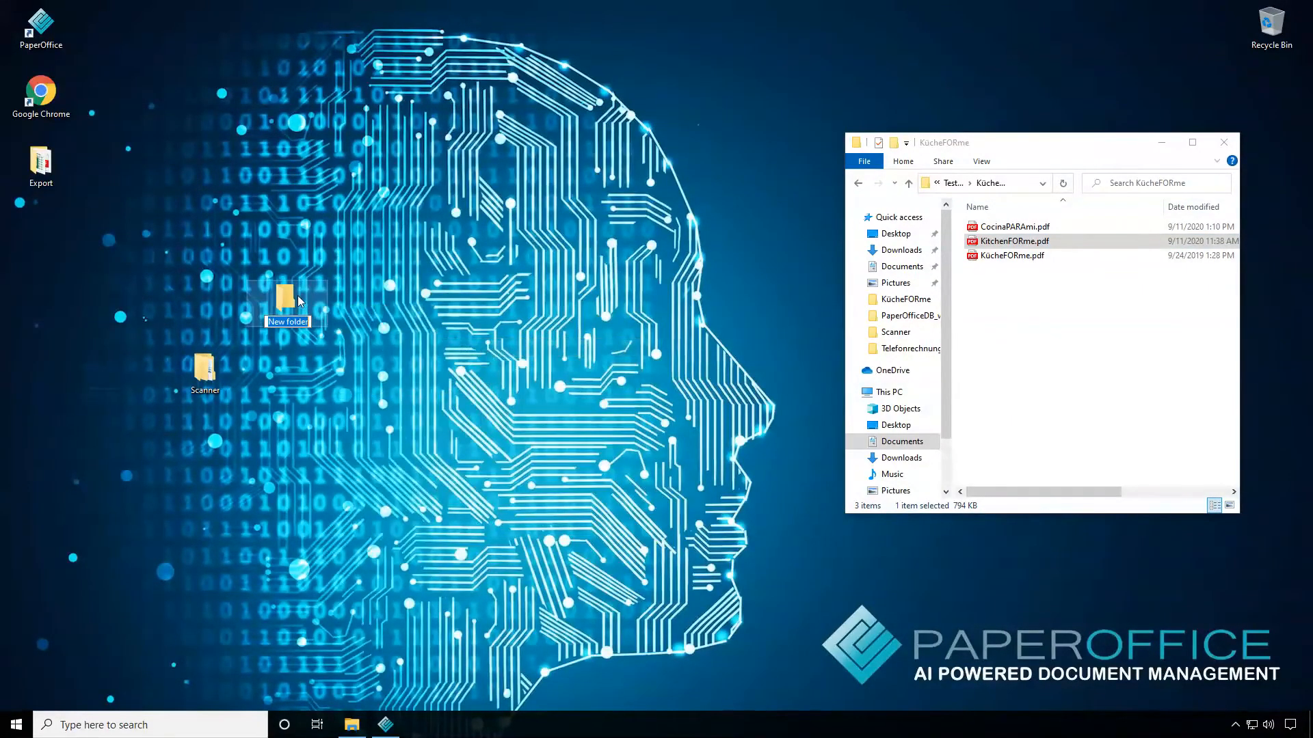
text(Import)
key(Return)
drag(299, 301, 352, 174)
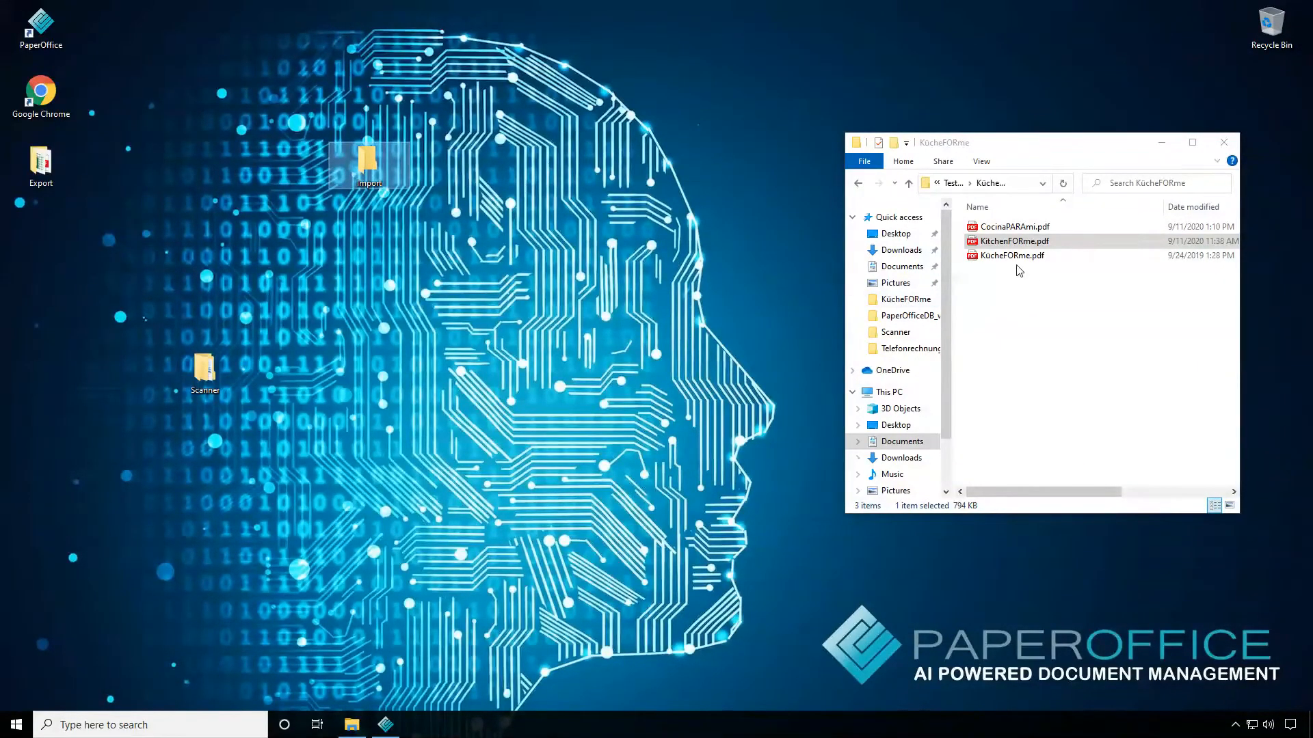
Copy SlicedInvoice-sample.pdf from the Sliced Invoice folder in Testfiles into the desktop Import folder
click(1006, 331)
key(alt+Left)
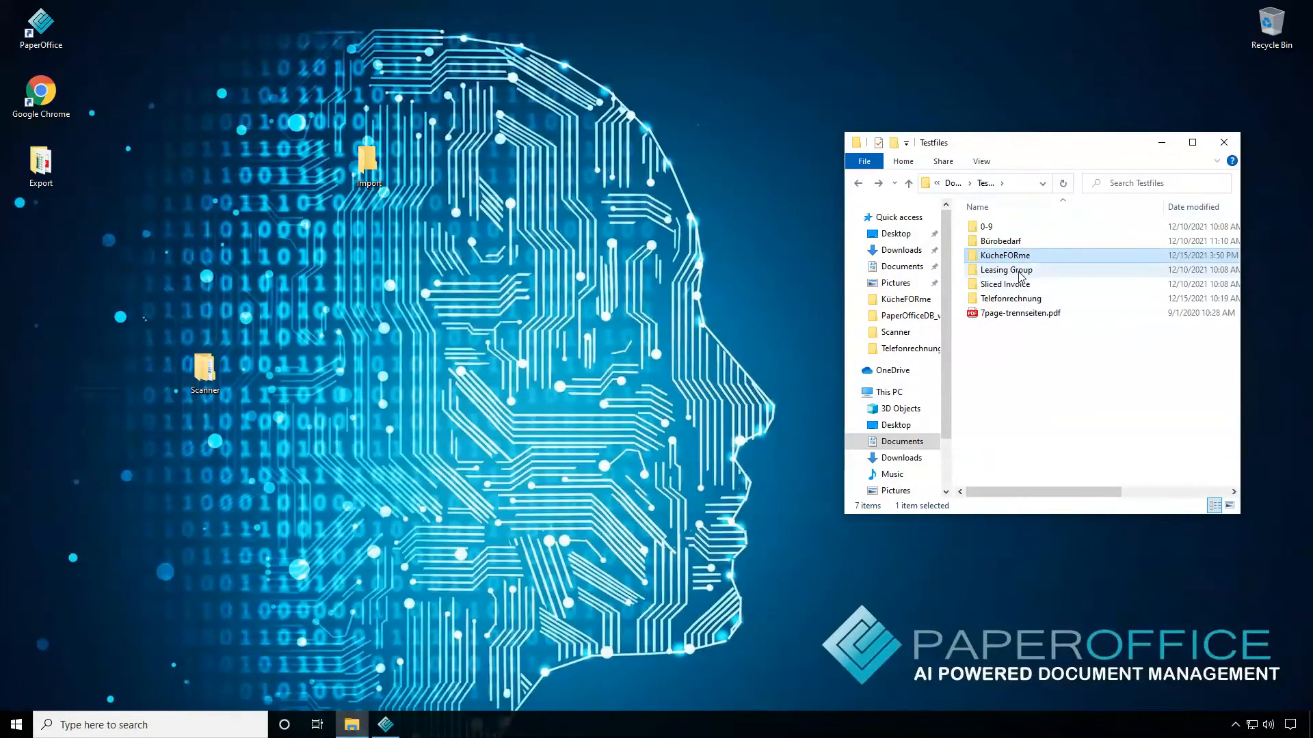
double_click(1020, 286)
drag(1010, 241, 360, 169)
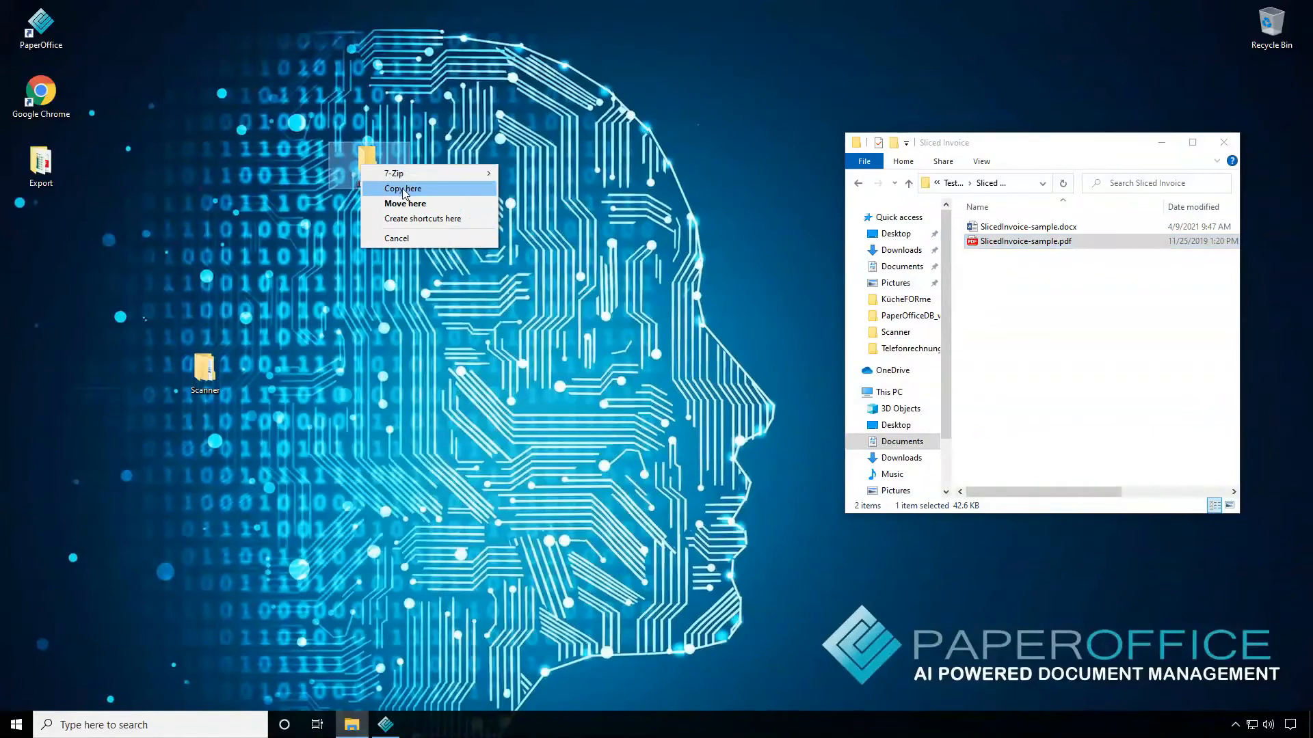
click(387, 182)
Copy Phone Bill.pdf from the Telefonrechnung folder in Testfiles into the desktop Import folder
key(alt+Left)
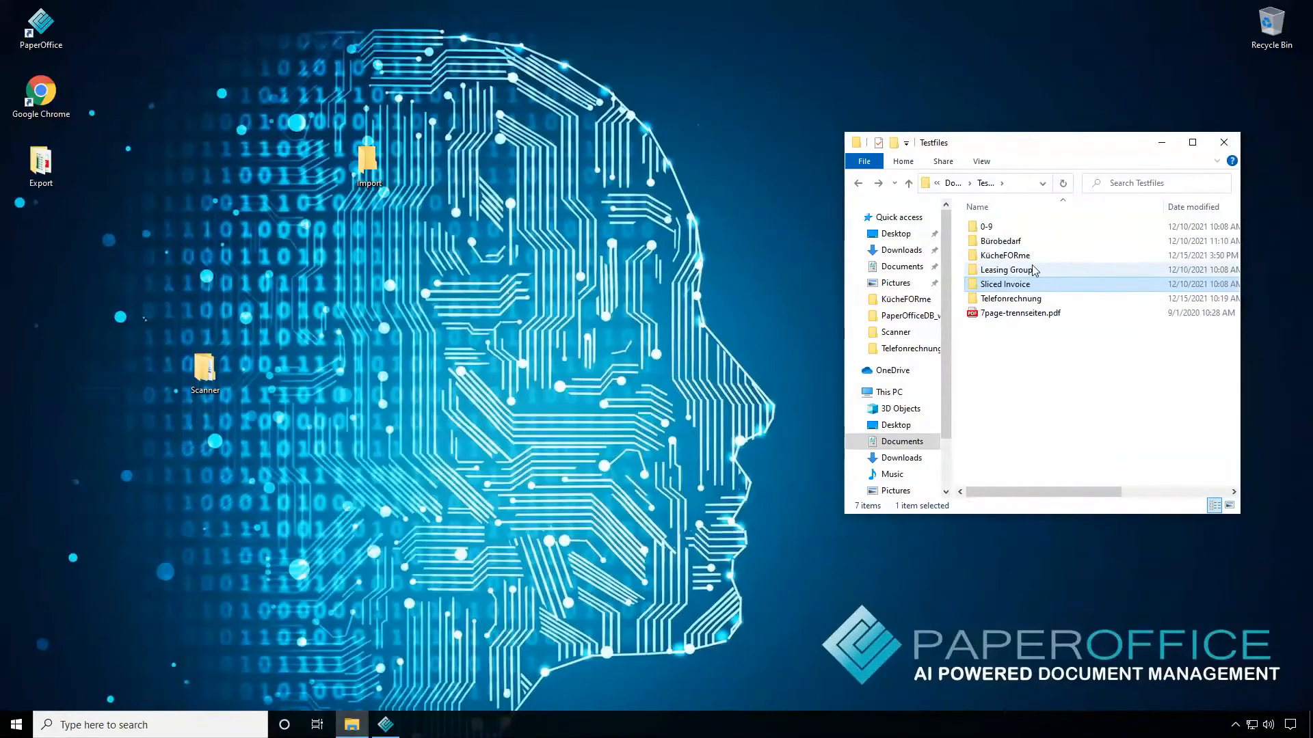
double_click(1011, 298)
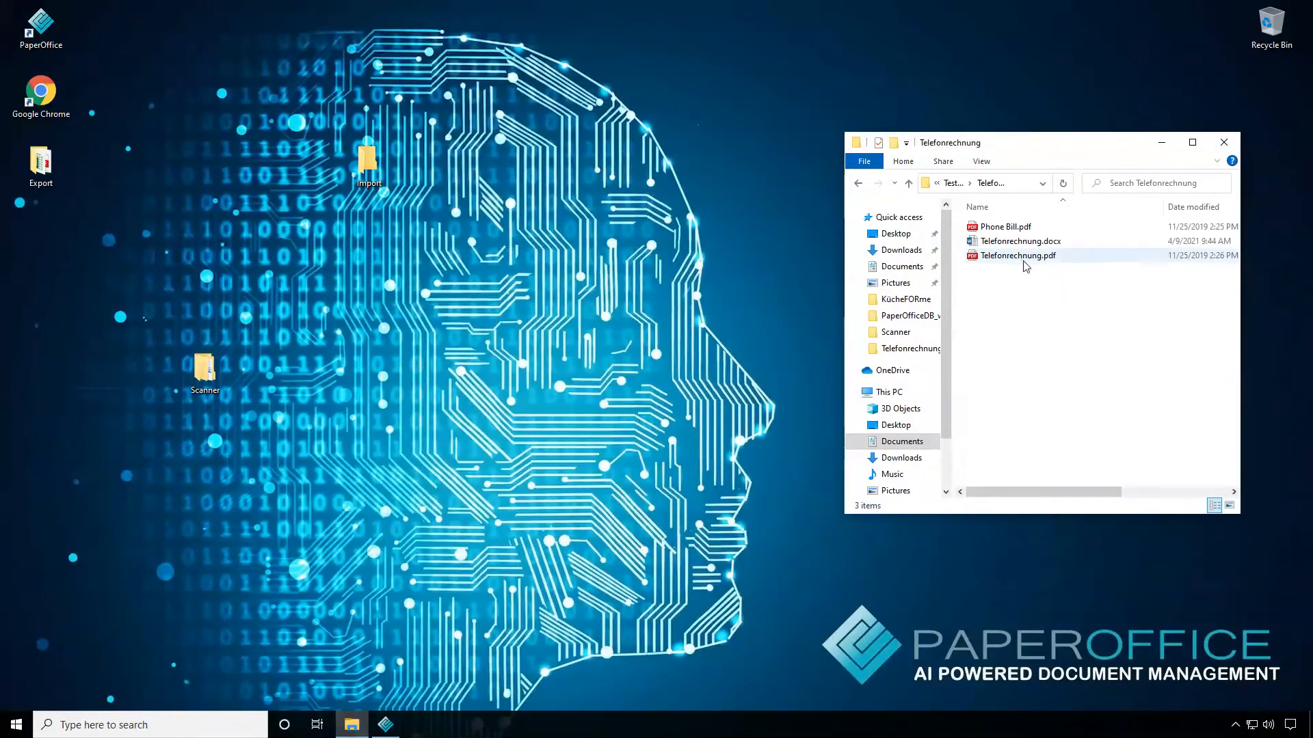
click(1013, 228)
drag(1013, 228, 368, 166)
click(411, 192)
Open the desktop Import folder and create a folder named "Subfolder 1" in it
double_click(368, 162)
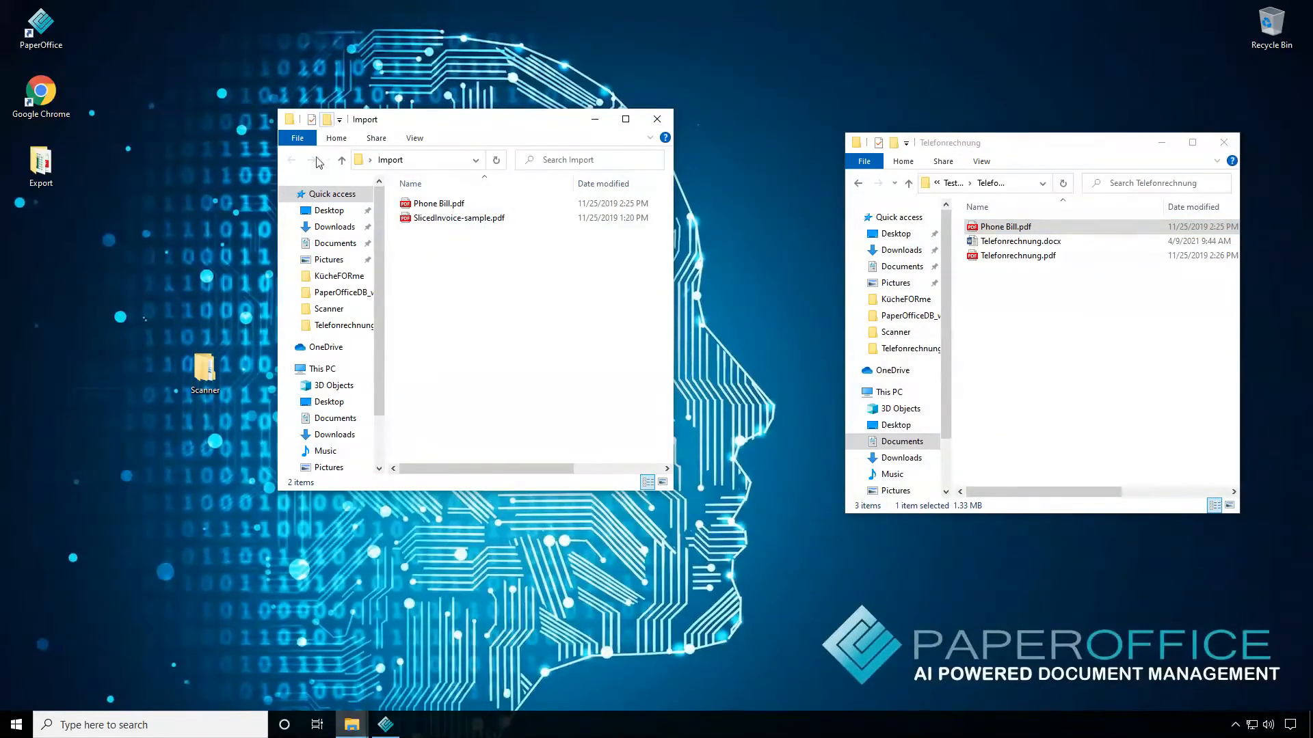
click(326, 119)
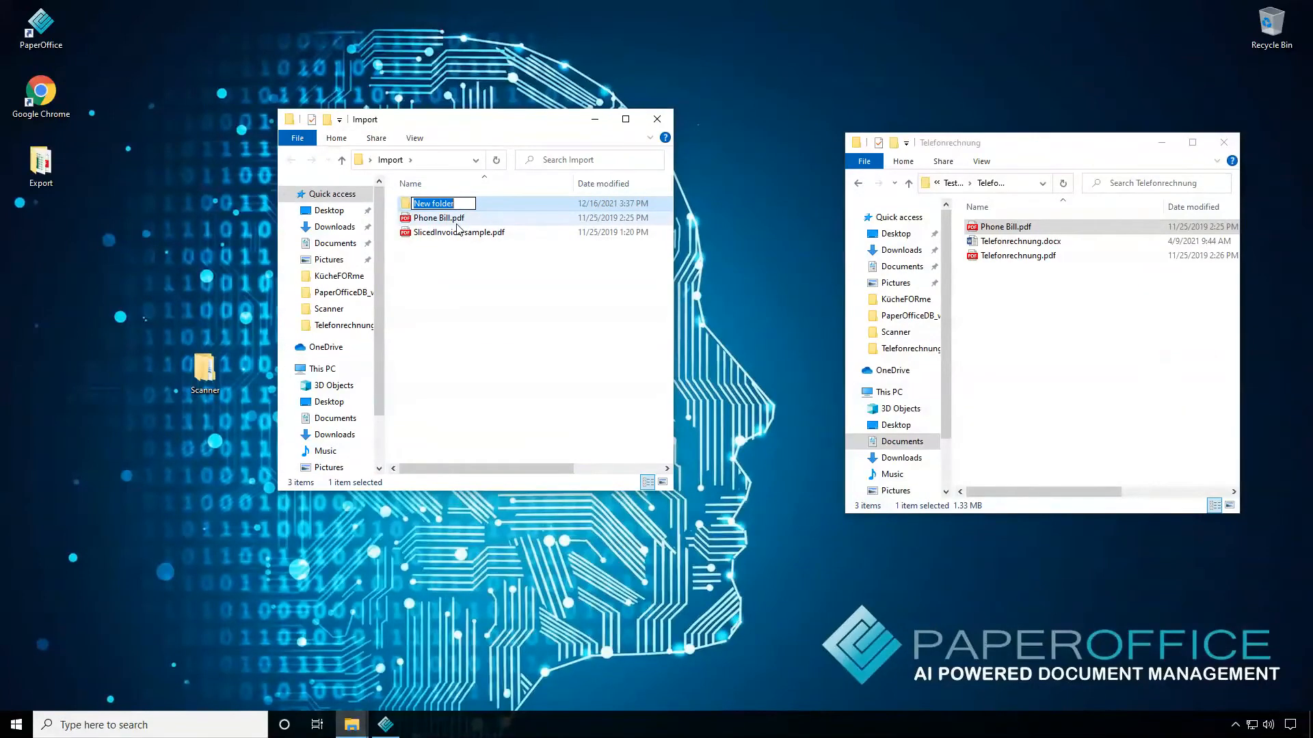
text(SUbfoler)
key(BackSpace)
text(u)
key(Right)
key(Right)
text(der 1)
key(Return)
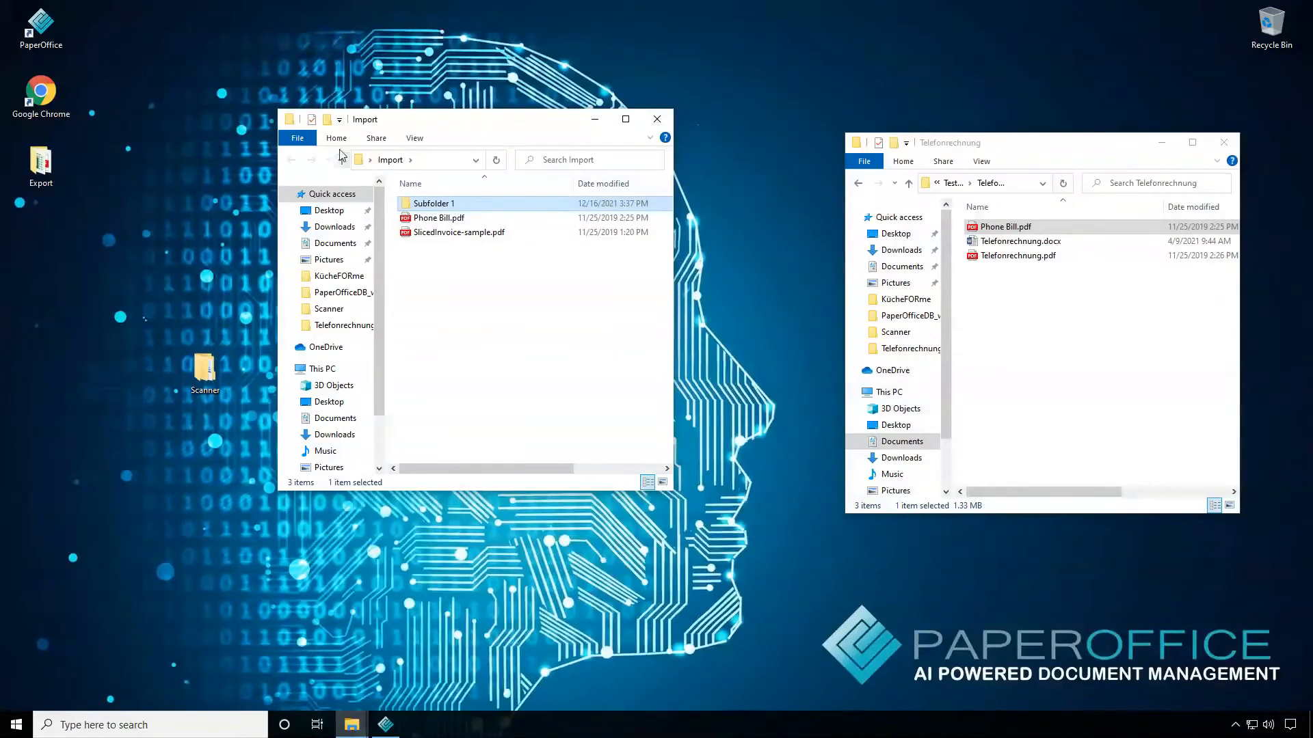
Create a second folder named "Subfolder2" inside the Import folder
click(329, 119)
text(Subfolder2)
key(Return)
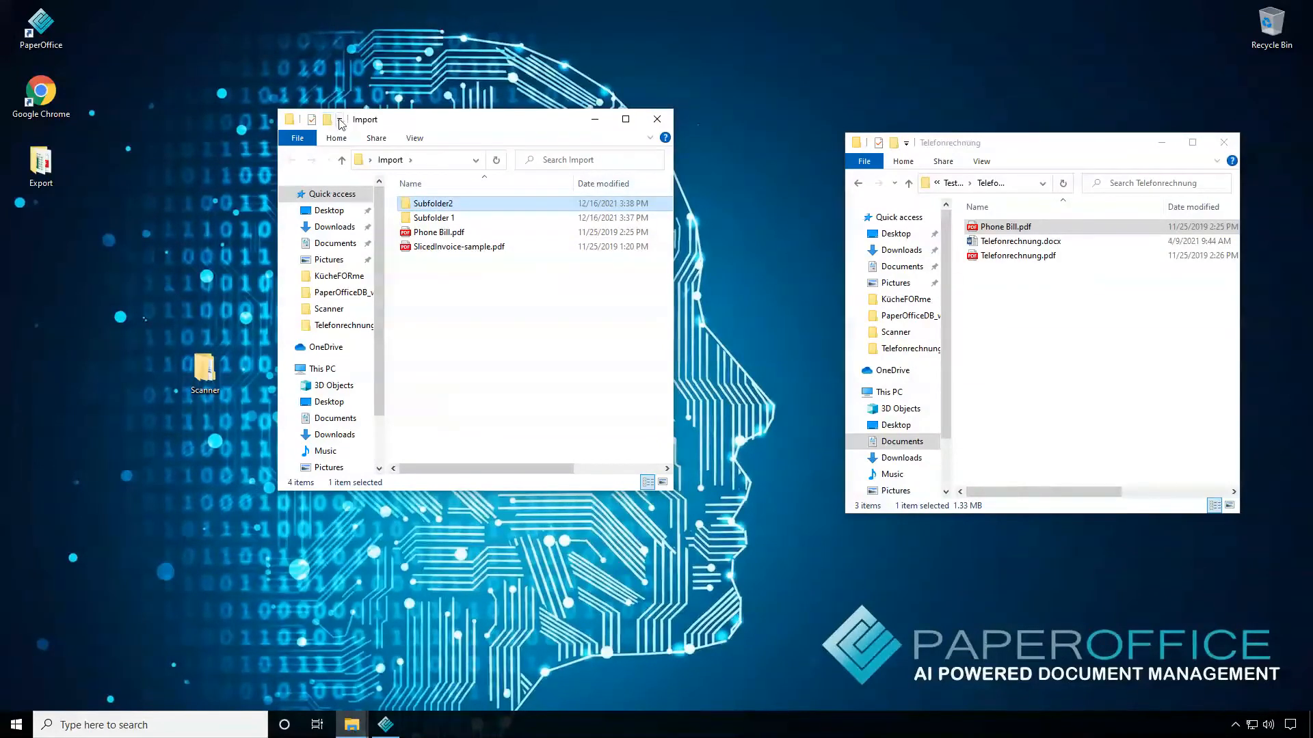
Copy Phone Bill.pdf and SlicedInvoice-sample.pdf into Subfolder2, check the subfolders' contents and return to the Import folder
click(448, 247)
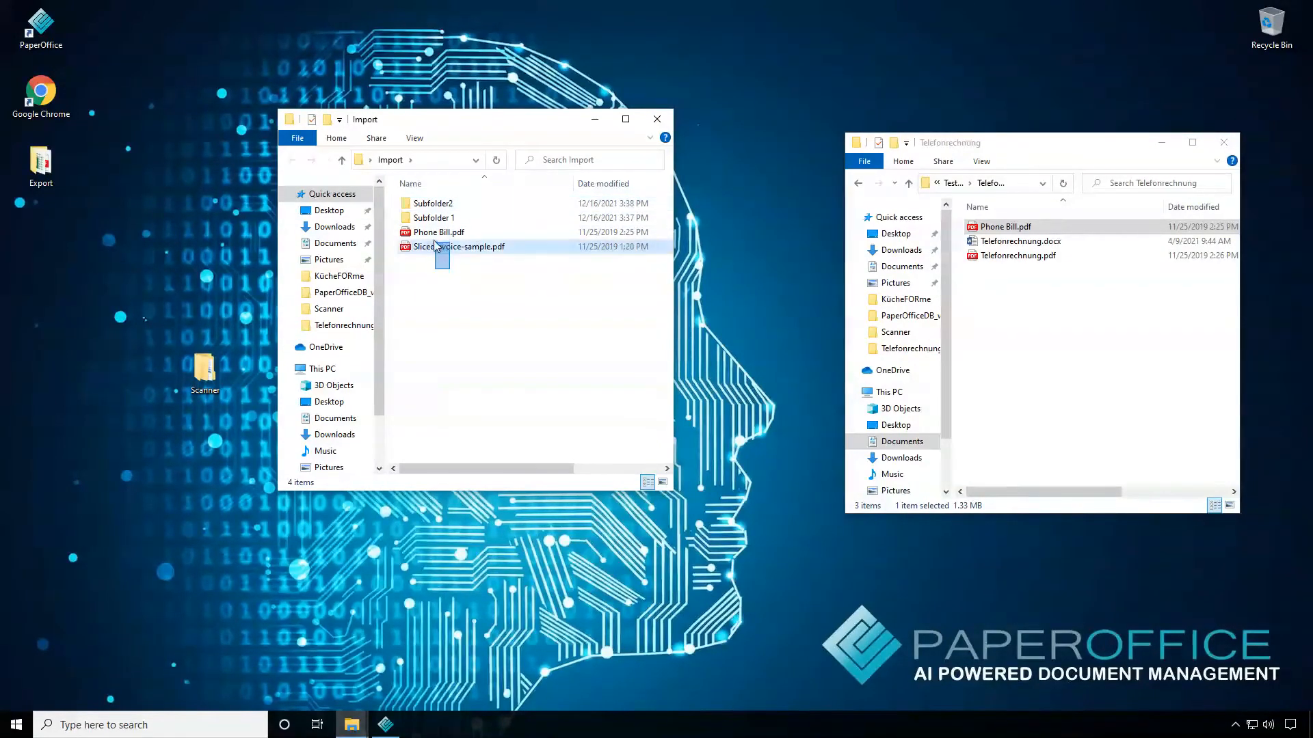
ctrl+click(441, 232)
drag(441, 234, 444, 210)
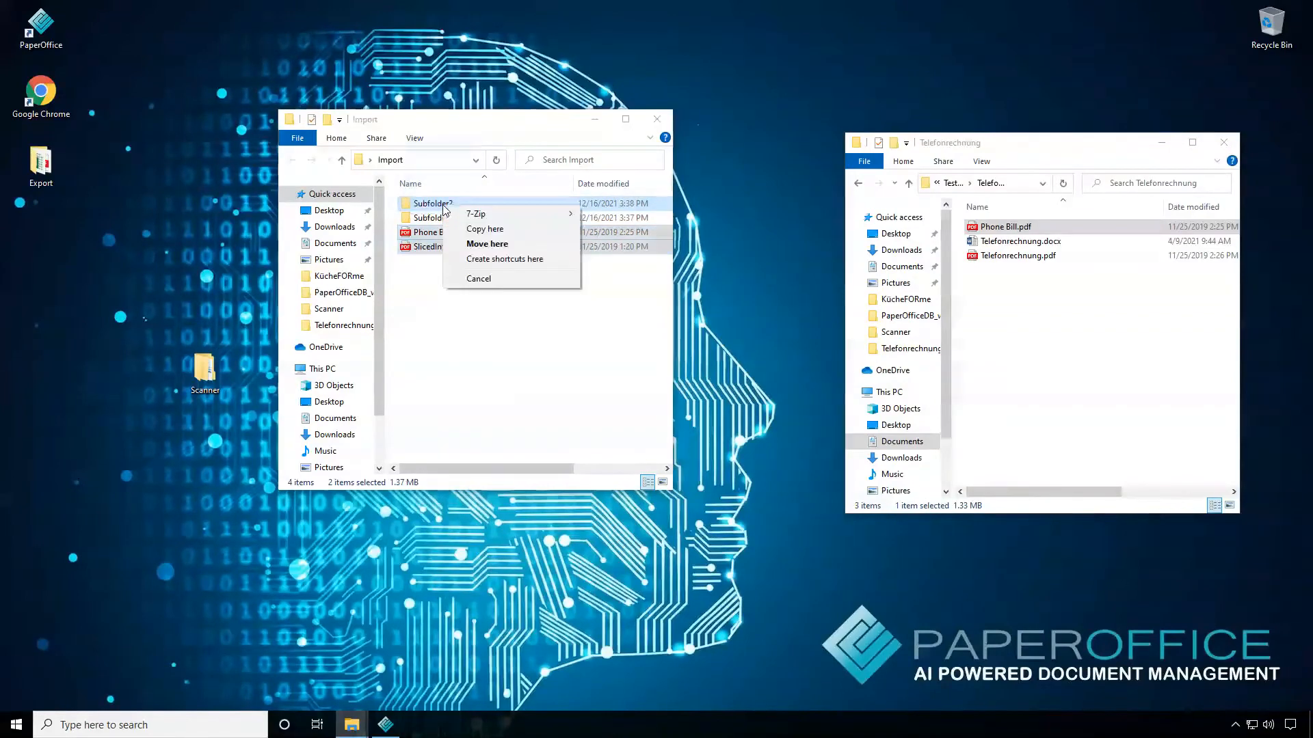
click(471, 231)
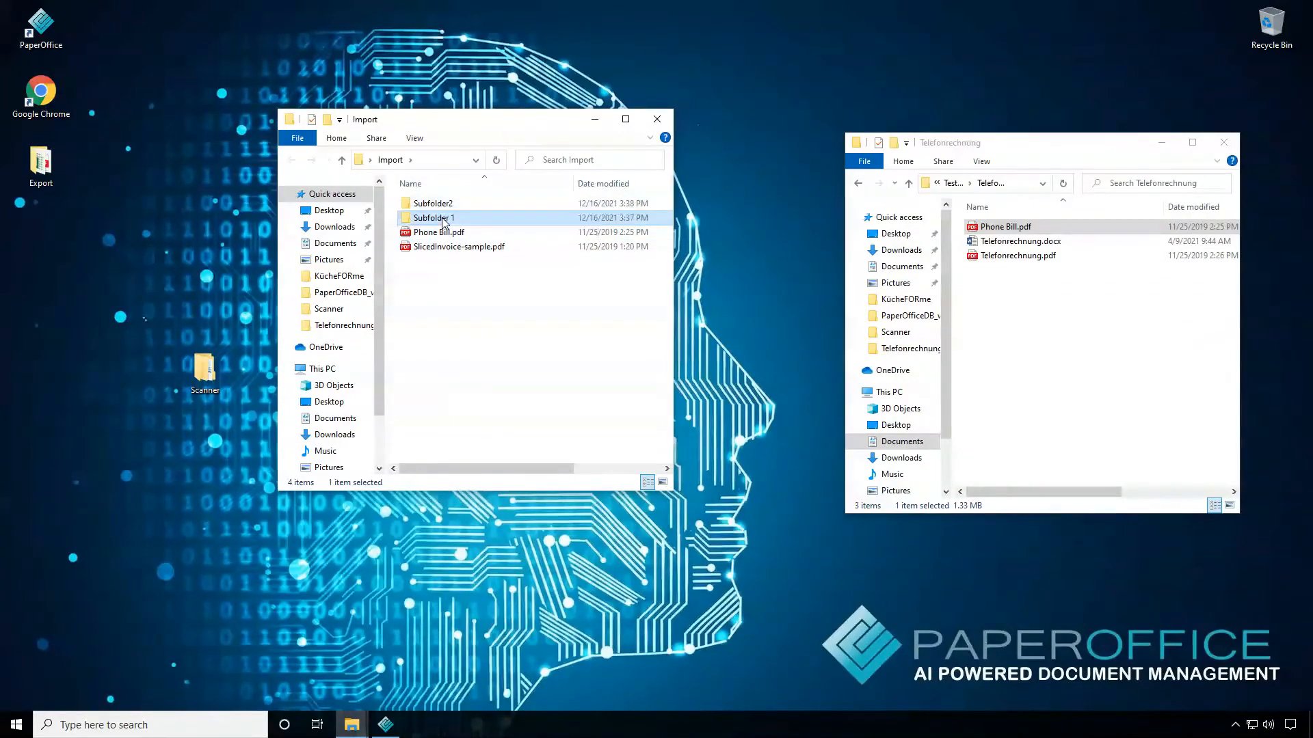
double_click(441, 205)
key(alt+Left)
double_click(443, 207)
key(alt+Left)
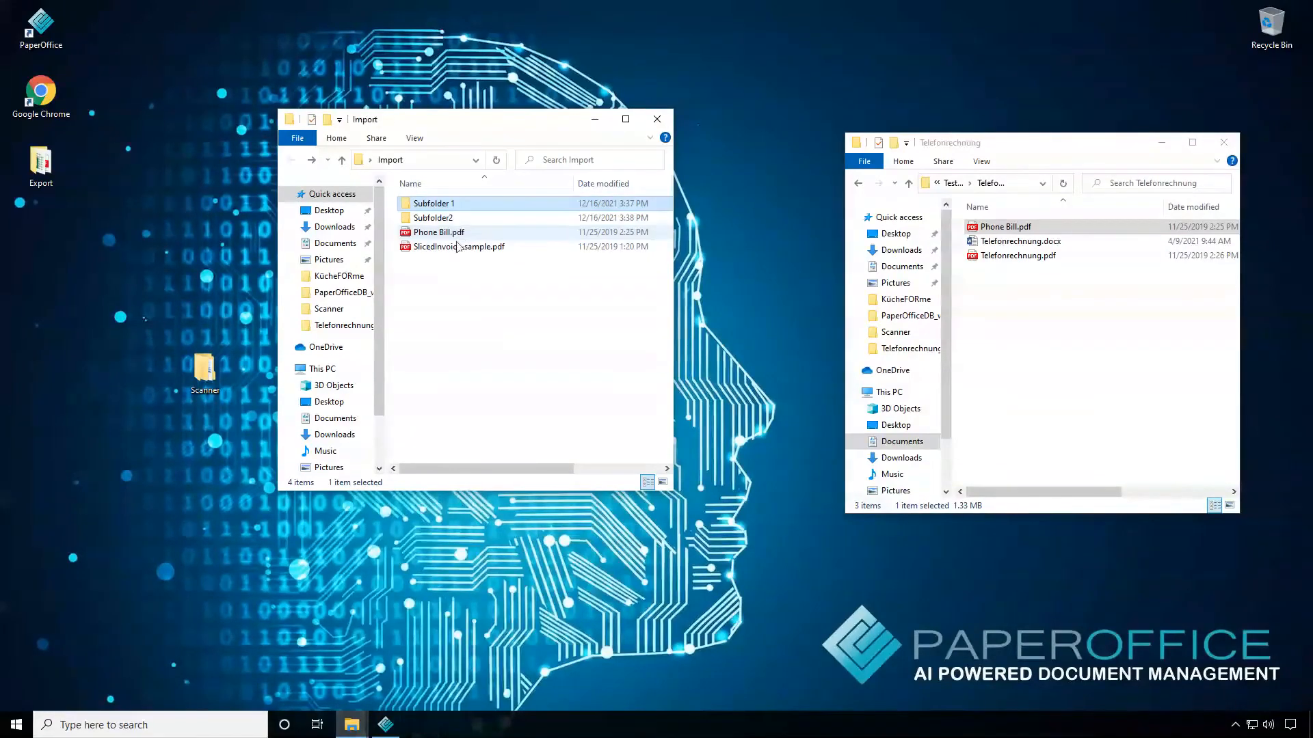
Copy SlicedInvoice-sample.pdf into Subfolder 1 and shift the Import window slightly aside
drag(454, 247, 436, 201)
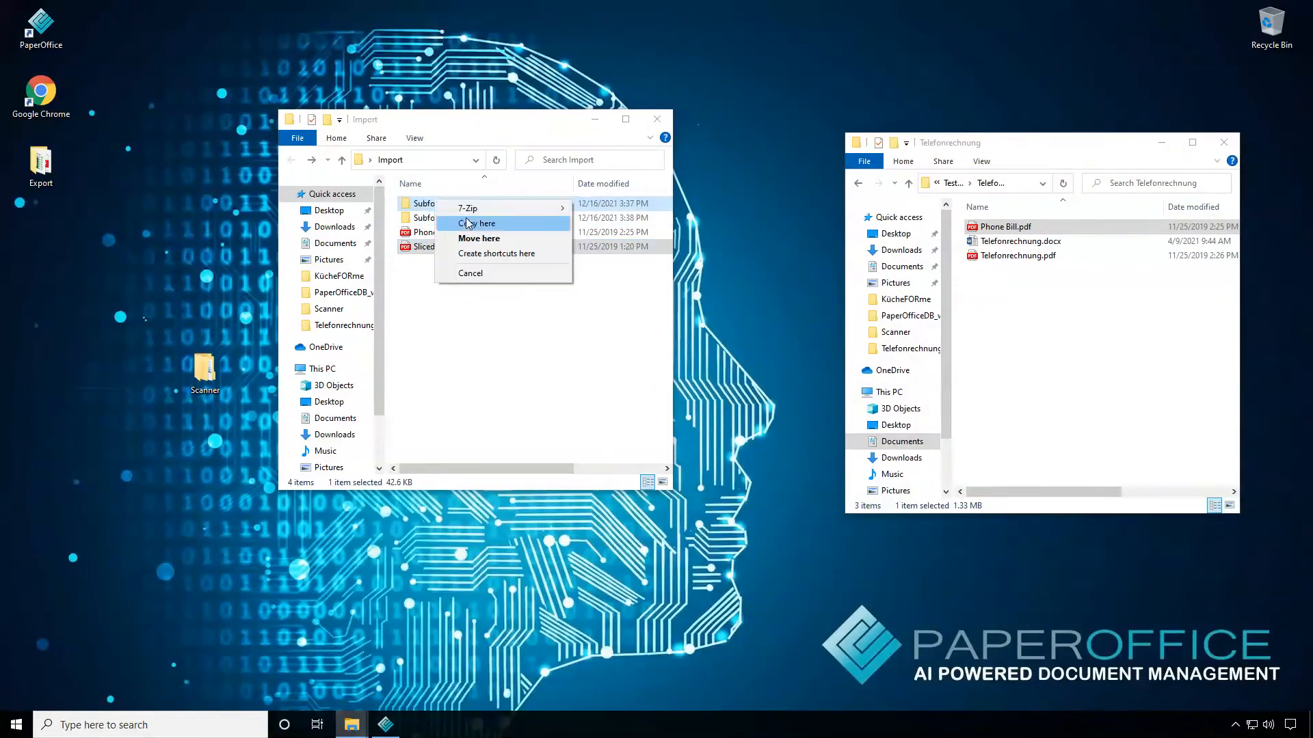
click(458, 223)
drag(490, 119, 531, 122)
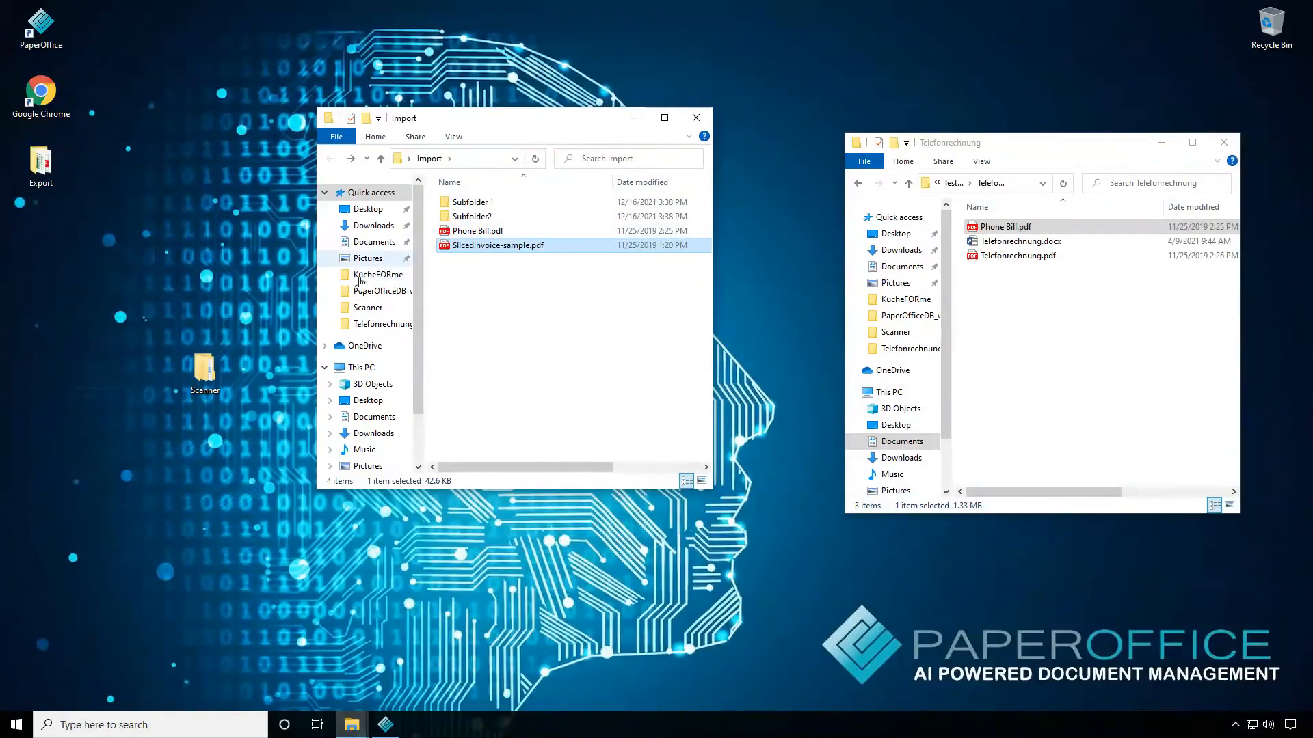
Switch to PaperOffice and create a subfolder named "Import" under Common PaperOffice documents
click(386, 726)
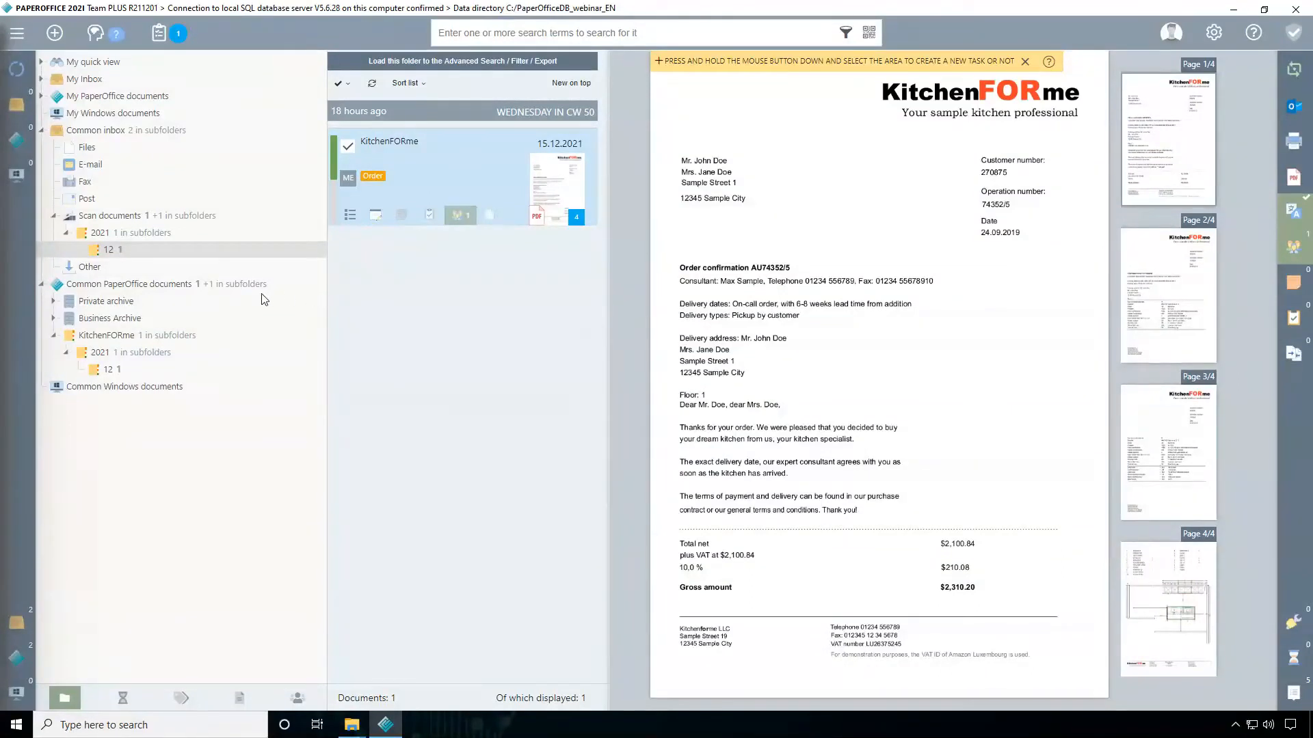
right_click(93, 288)
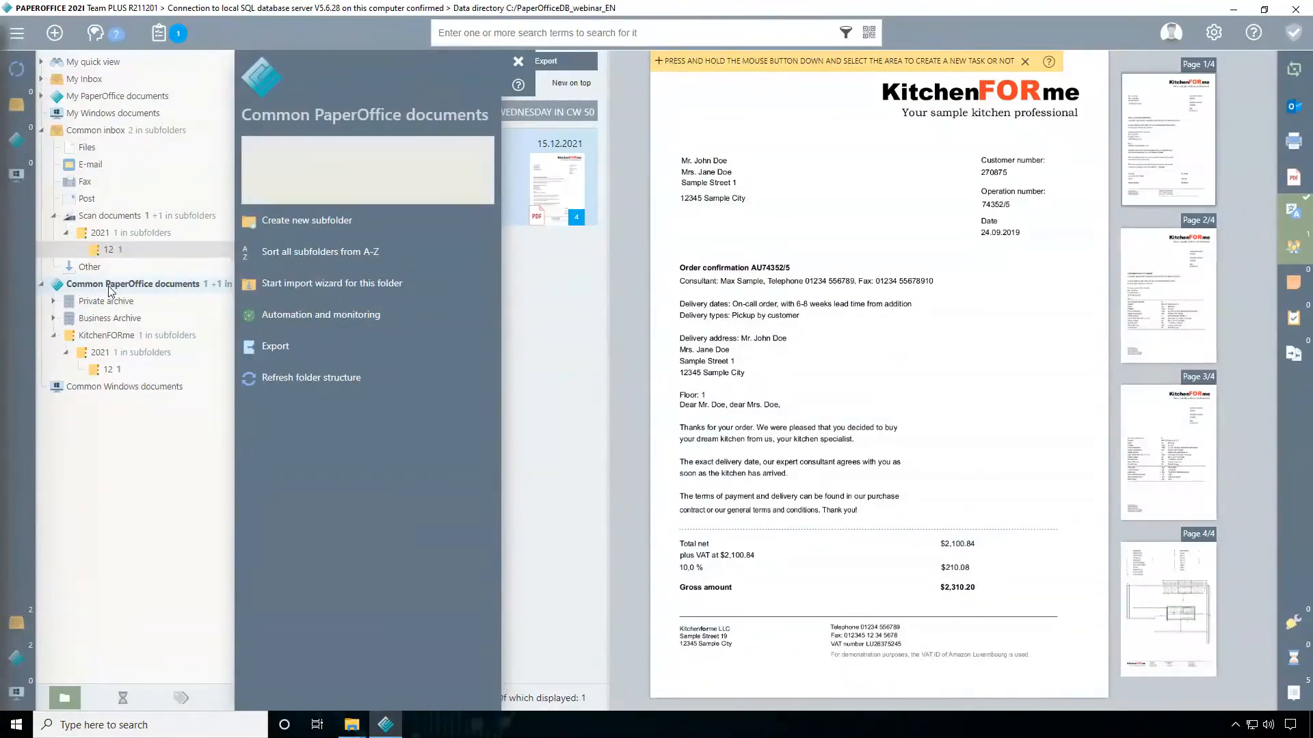
click(298, 229)
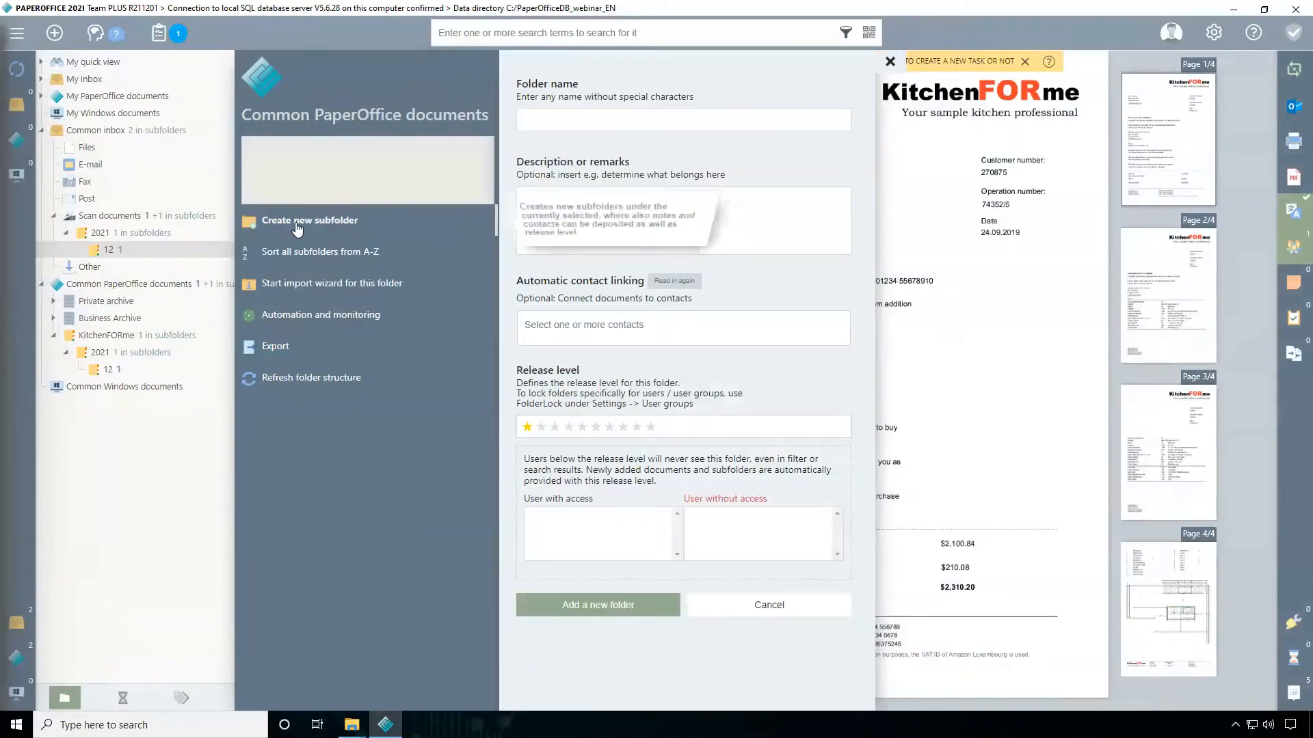
click(567, 122)
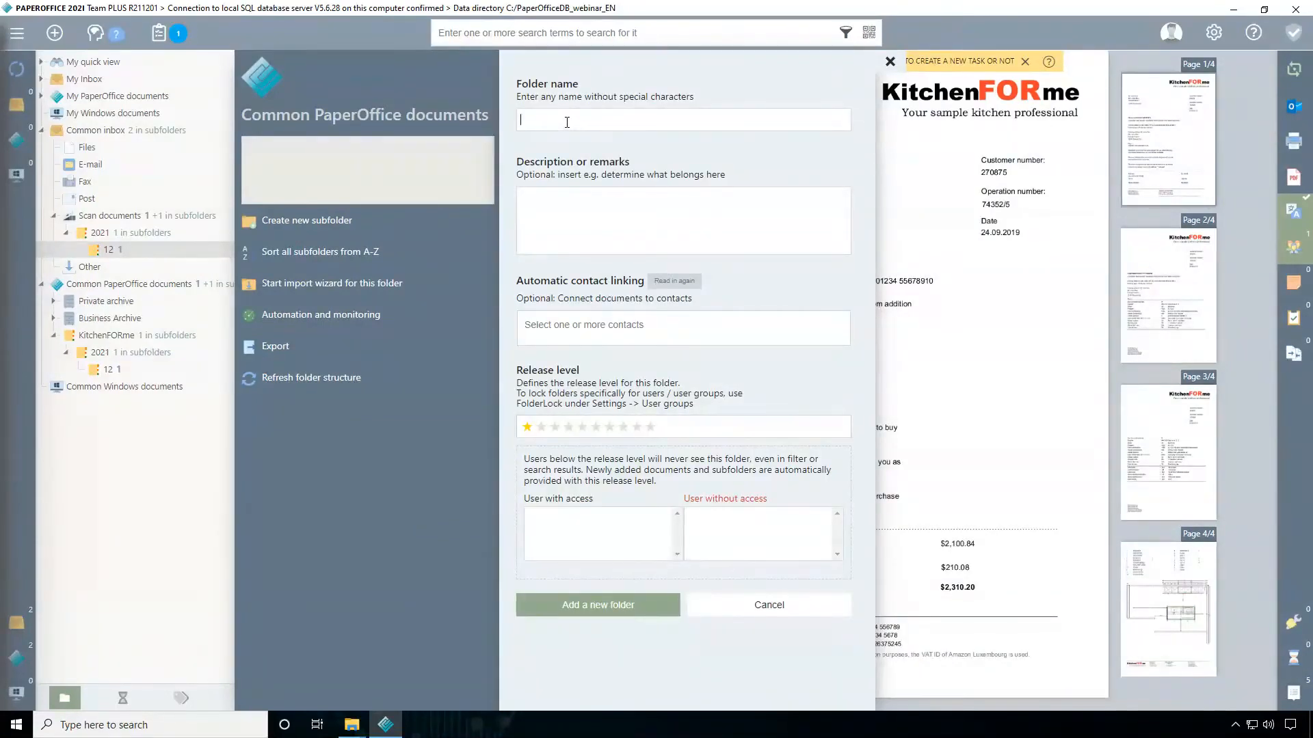
text(Impo)
click(597, 606)
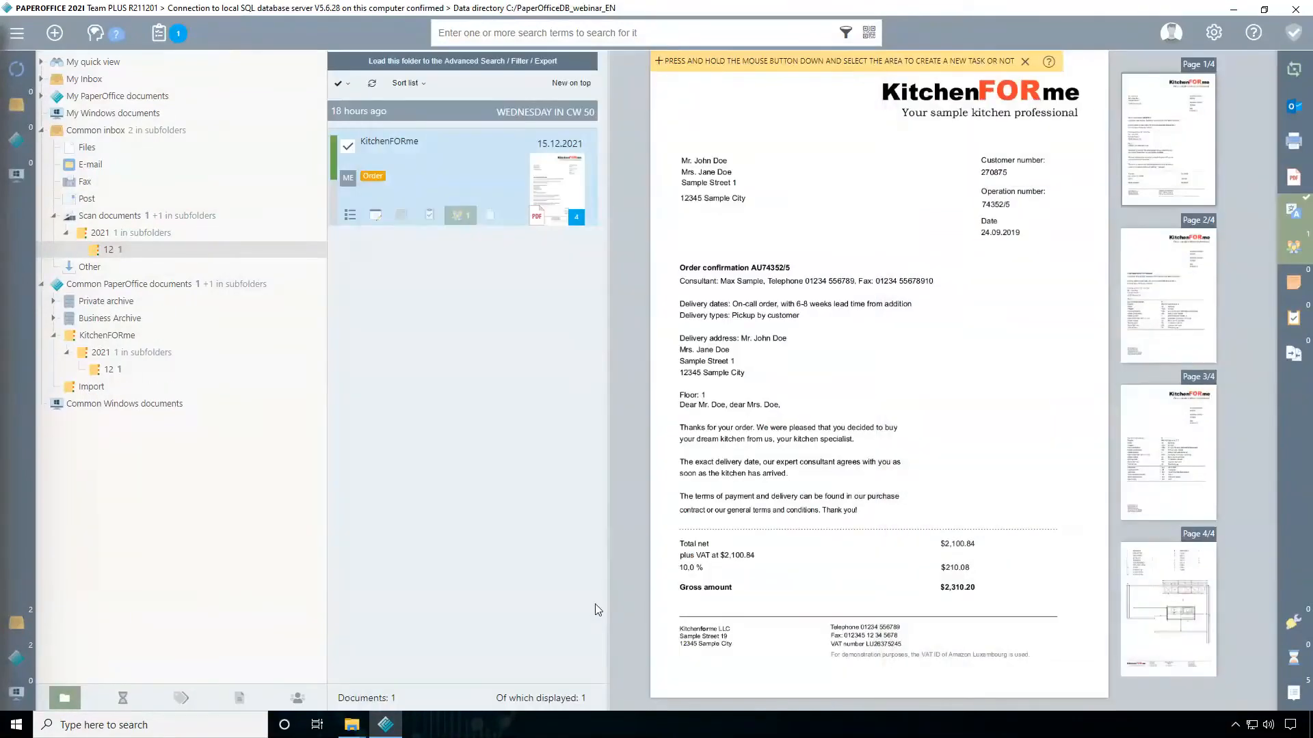
Start the import wizard for the new Import folder with "Import folder structure / files" as the data source
click(101, 388)
right_click(102, 388)
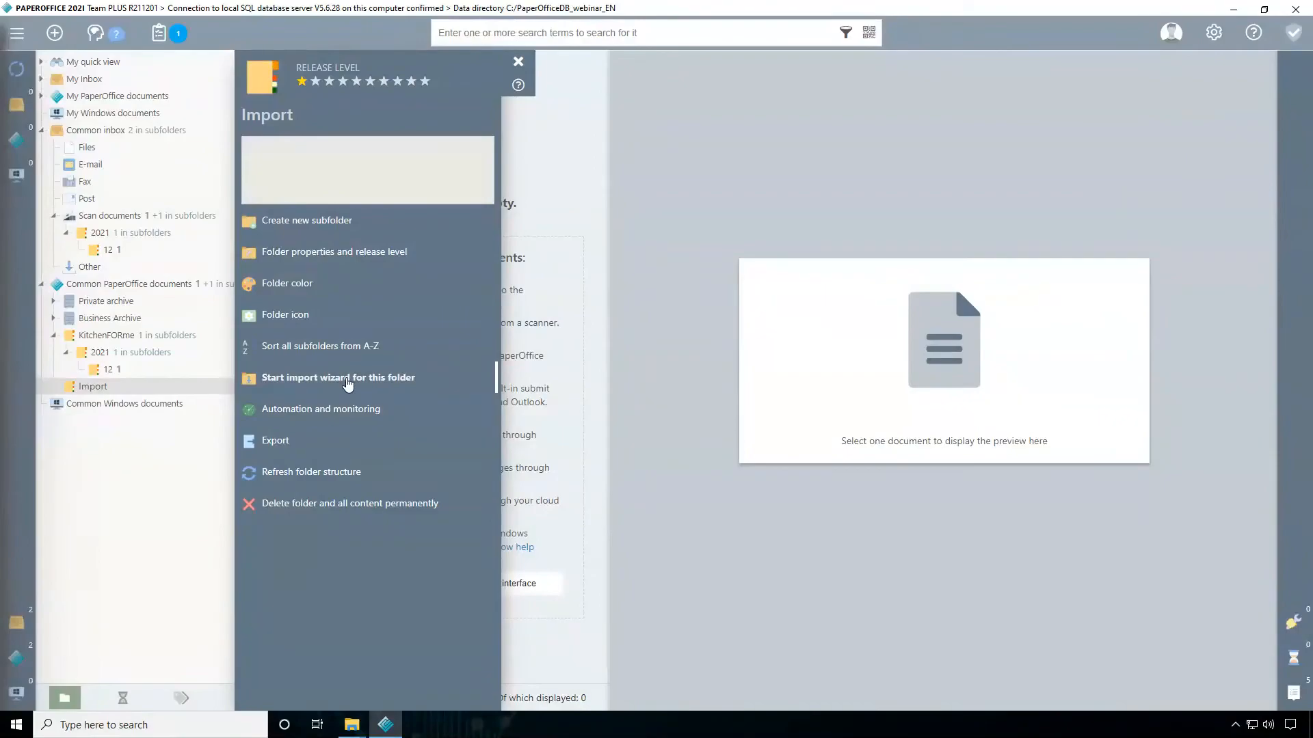
click(348, 383)
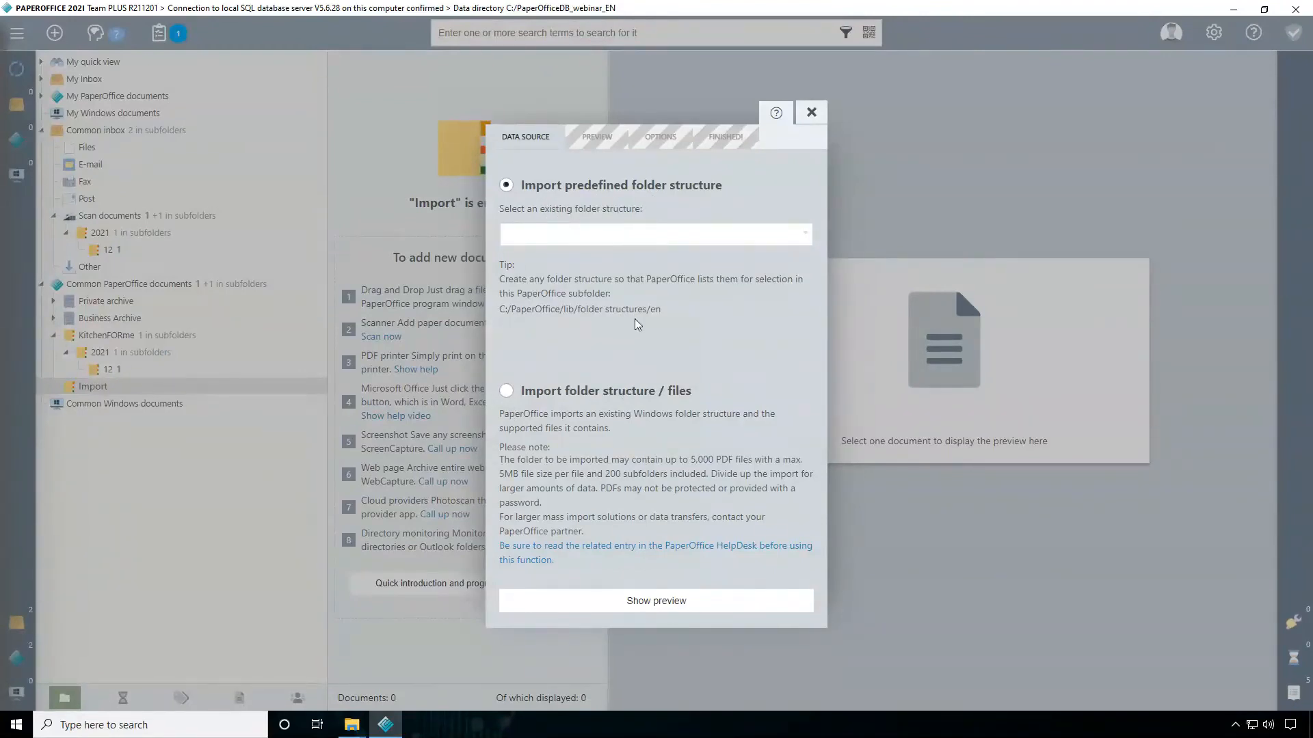
click(507, 393)
Choose the Import folder on the desktop as the import source and load its preview
click(635, 604)
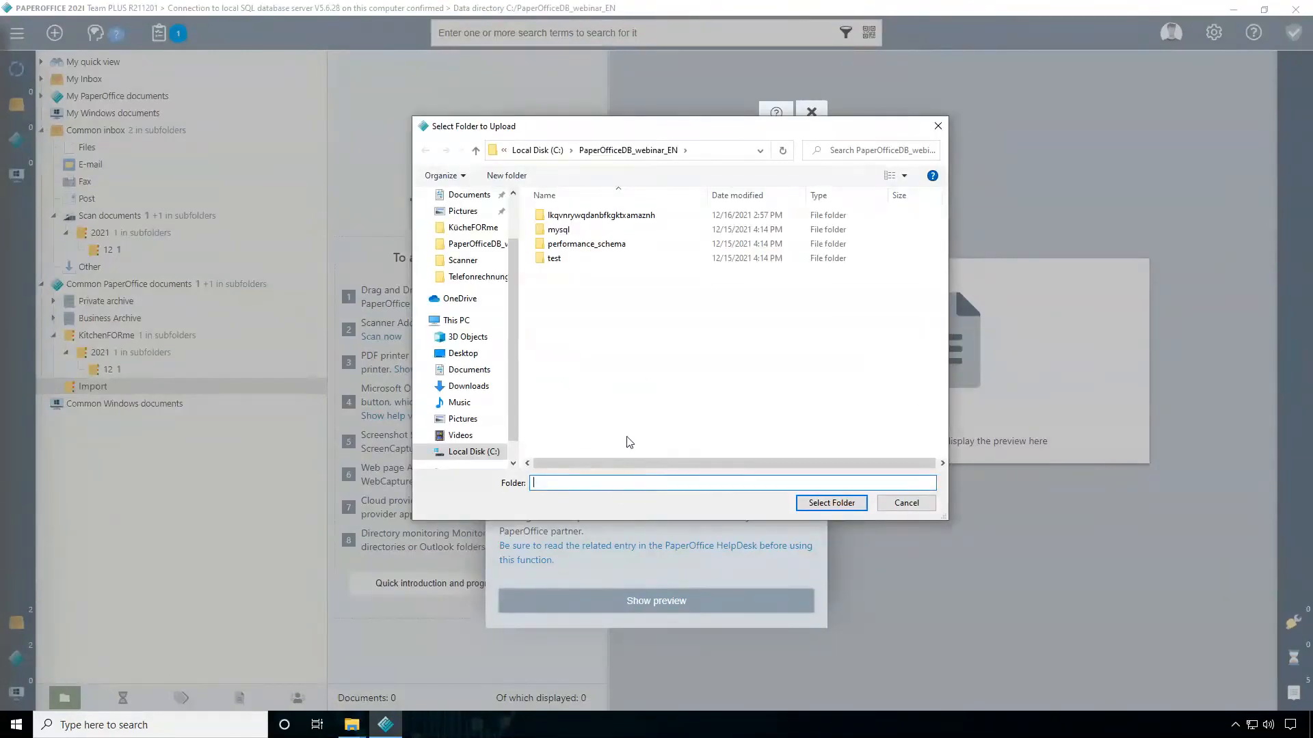
scroll(510, 330, up, 2)
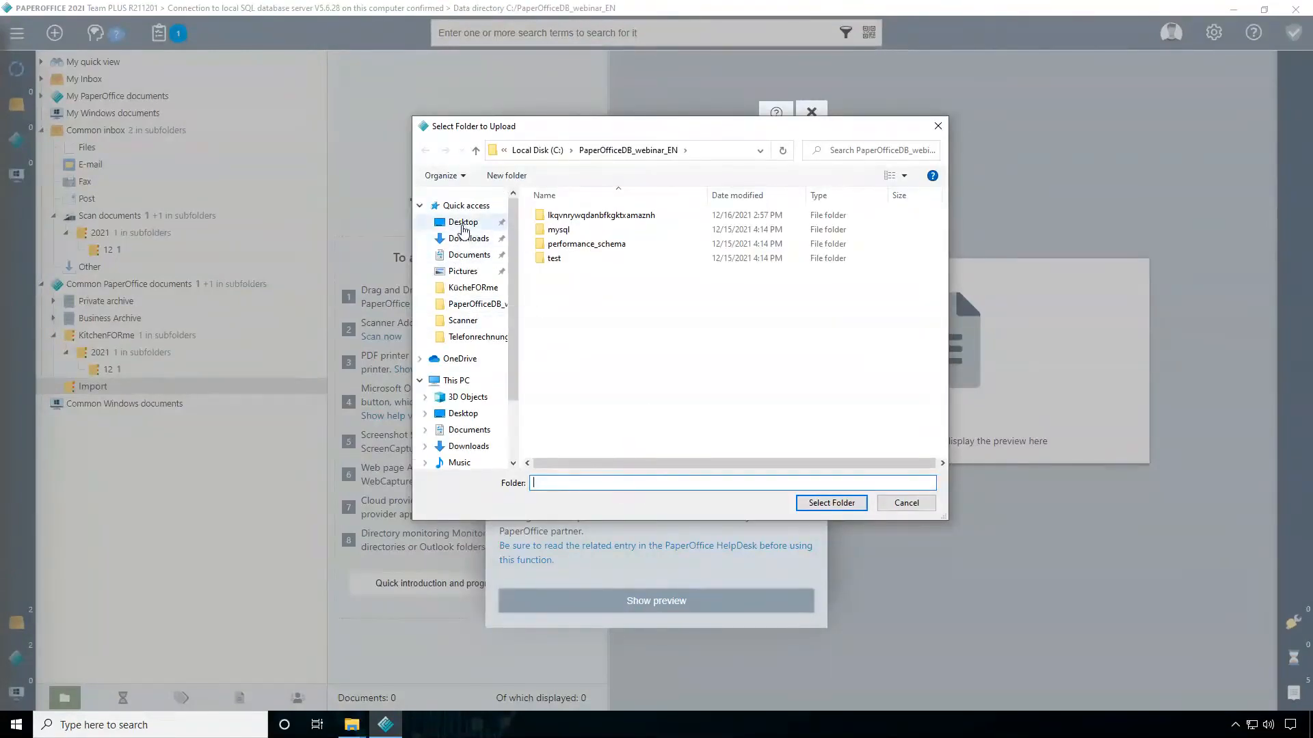
click(463, 223)
click(562, 230)
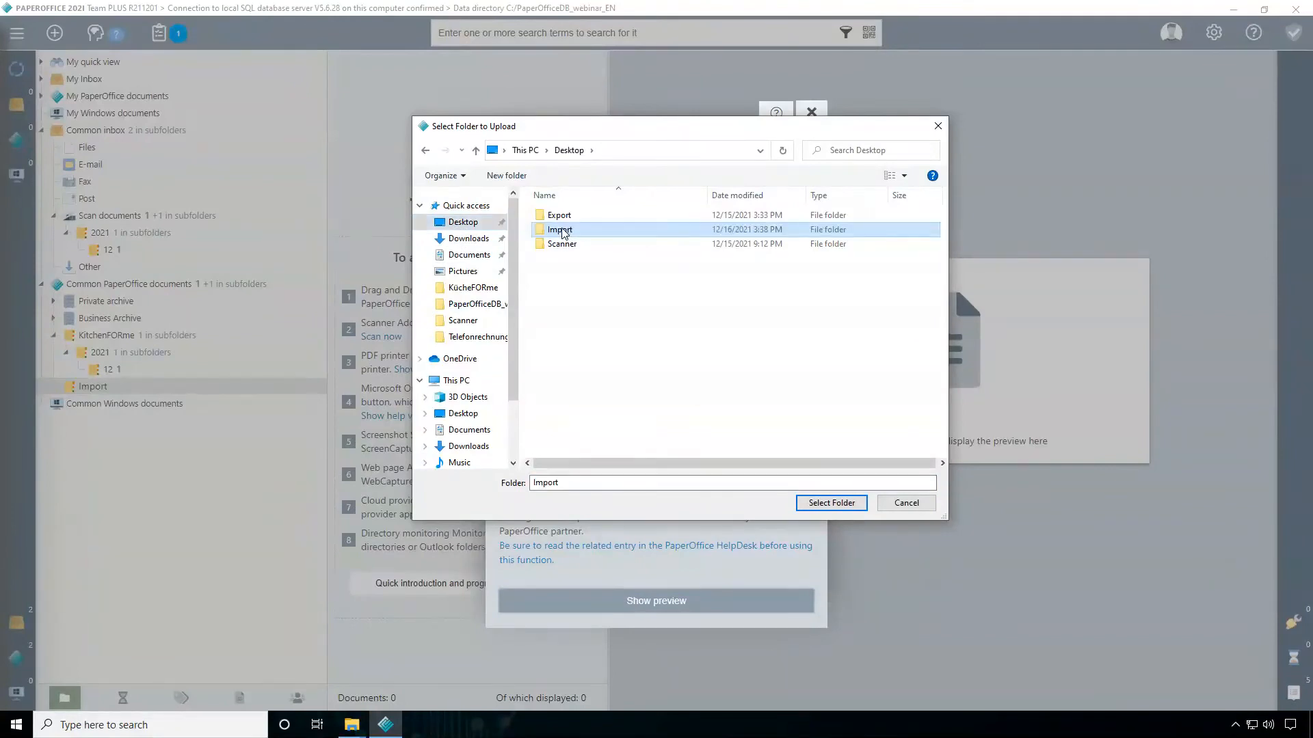
click(839, 506)
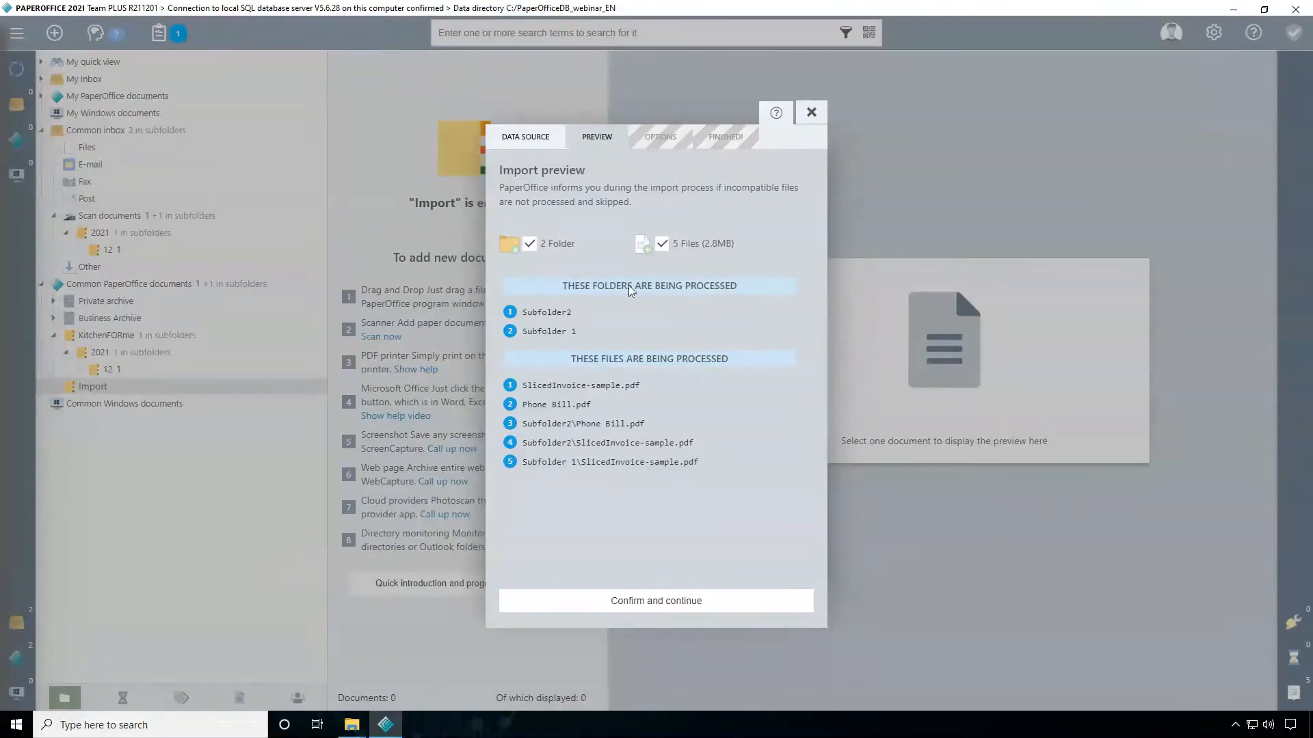
Confirm the import preview, start the import process and close the finished wizard
click(650, 605)
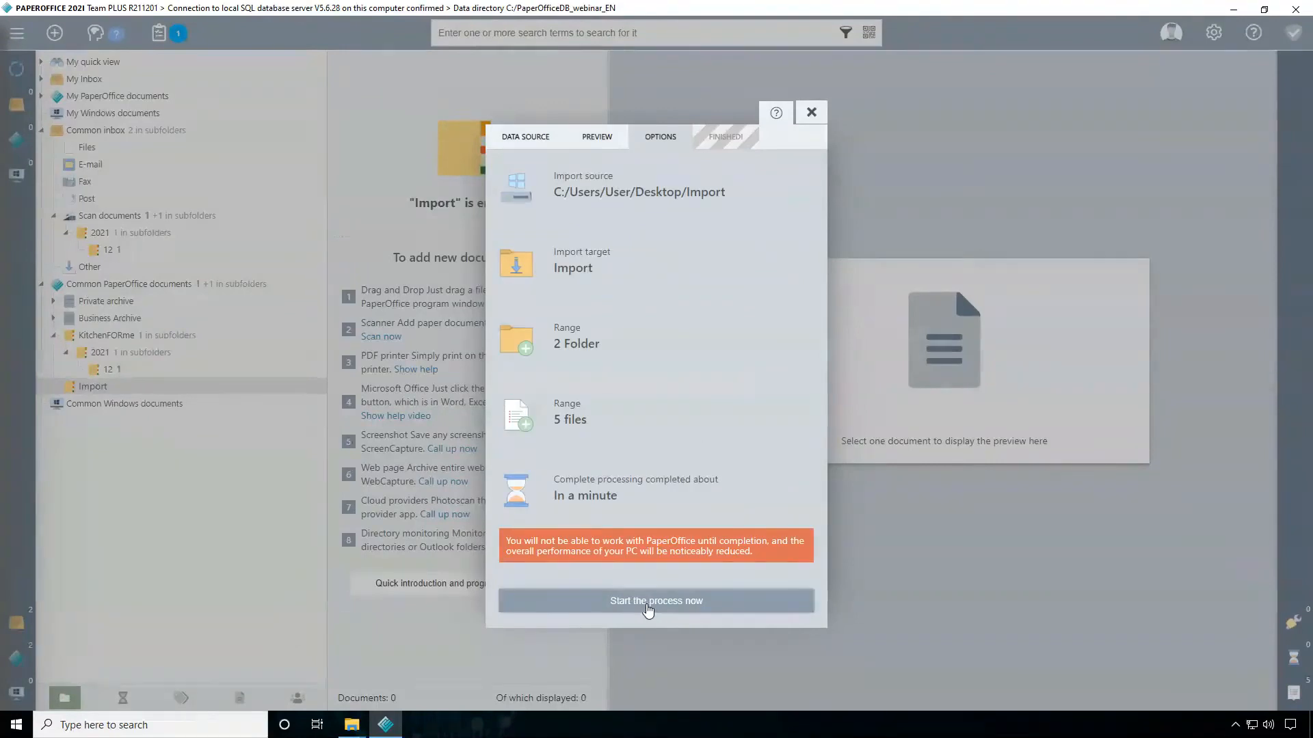
click(678, 608)
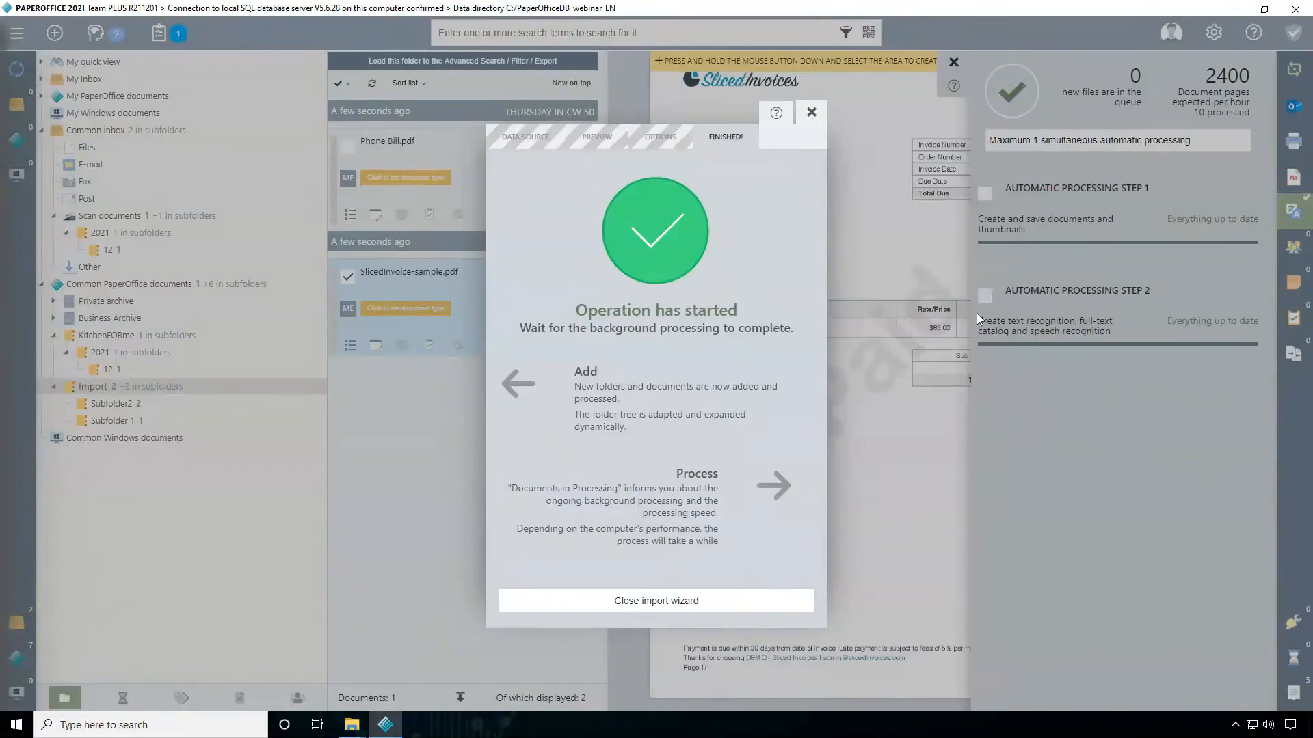
click(688, 604)
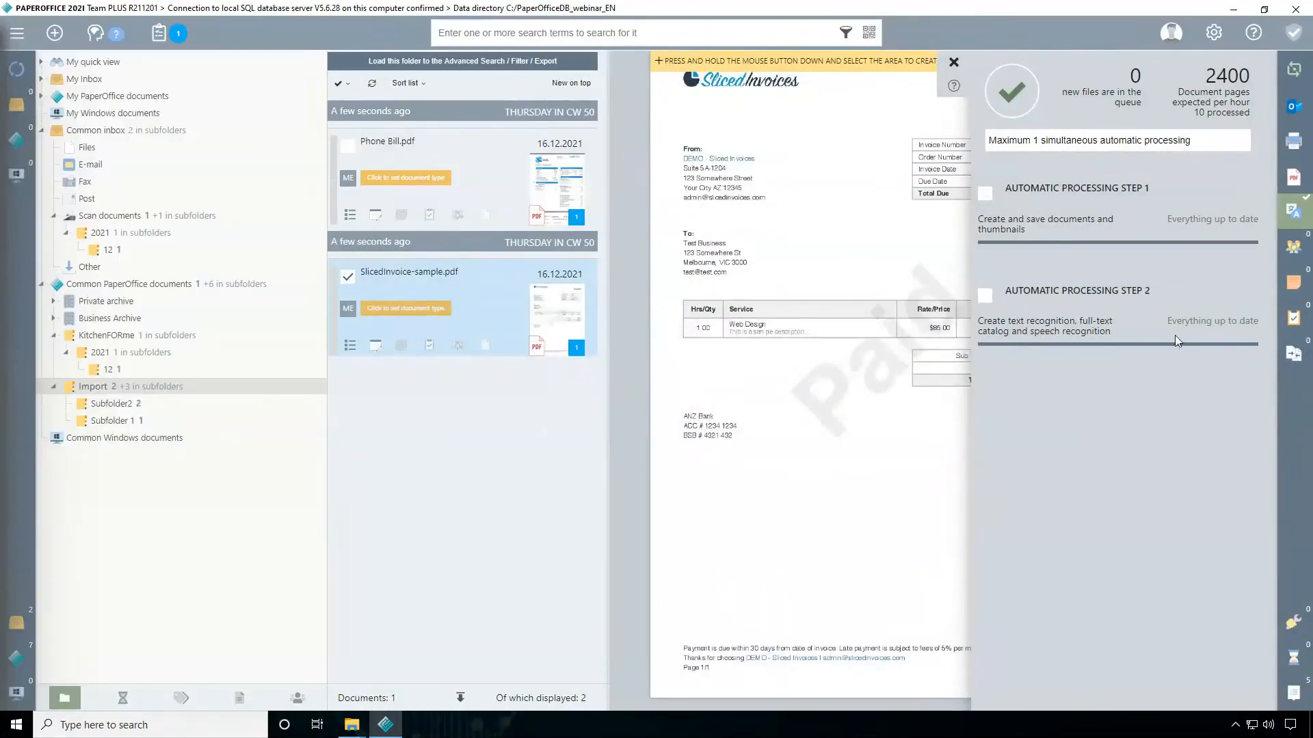
Check the imported documents in Import, Subfolder2 and Subfolder 1, and close the document processing overview
click(92, 386)
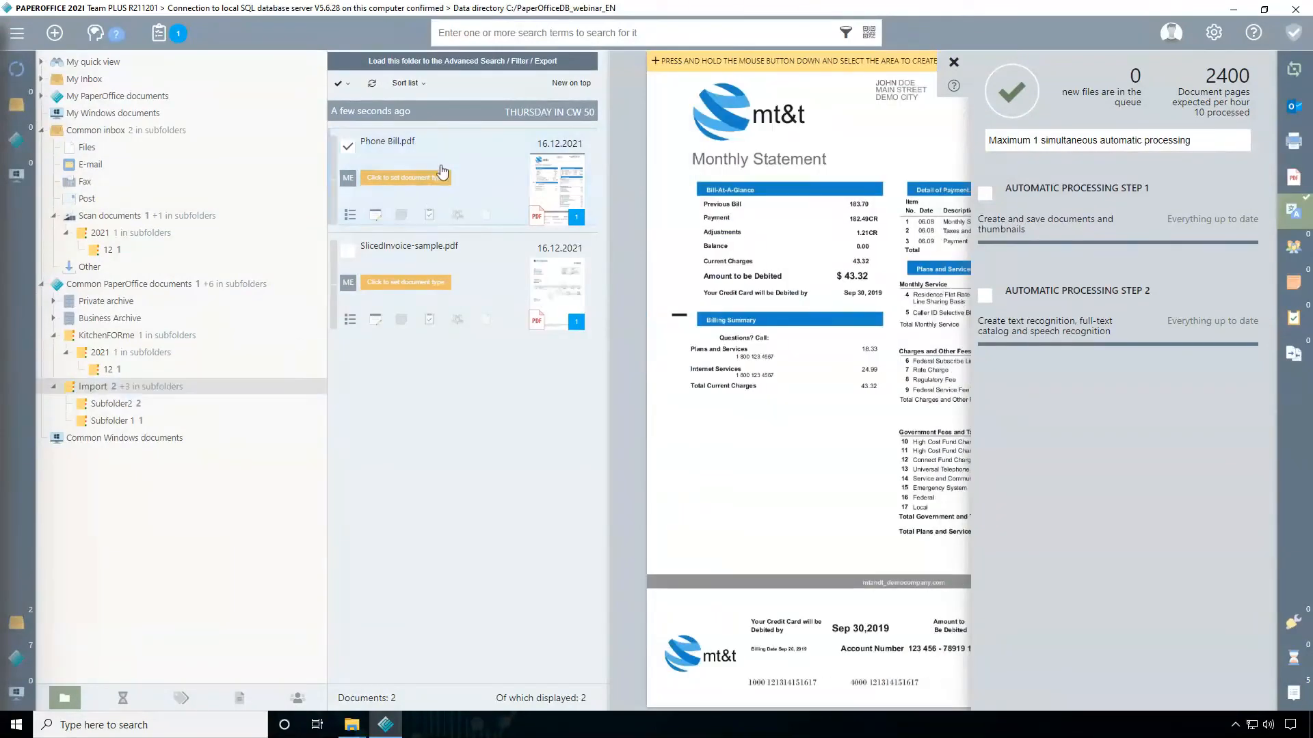
click(113, 404)
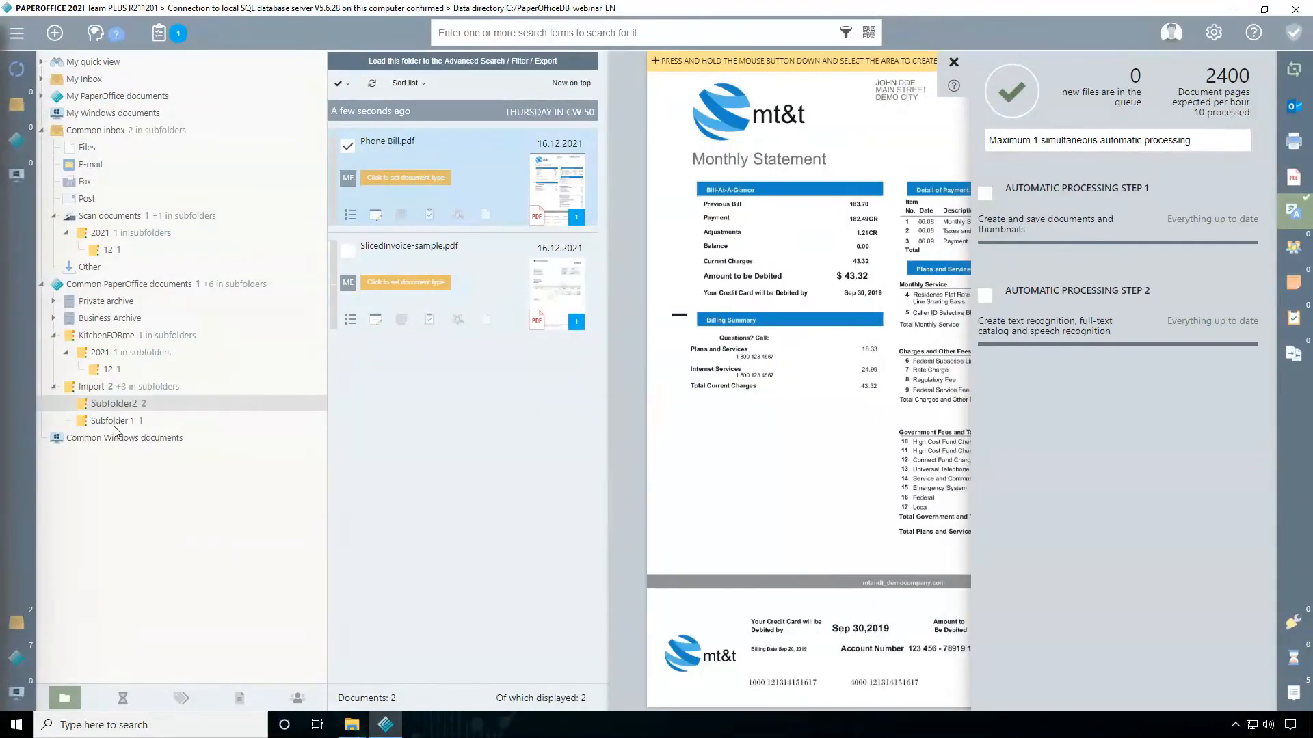
click(113, 421)
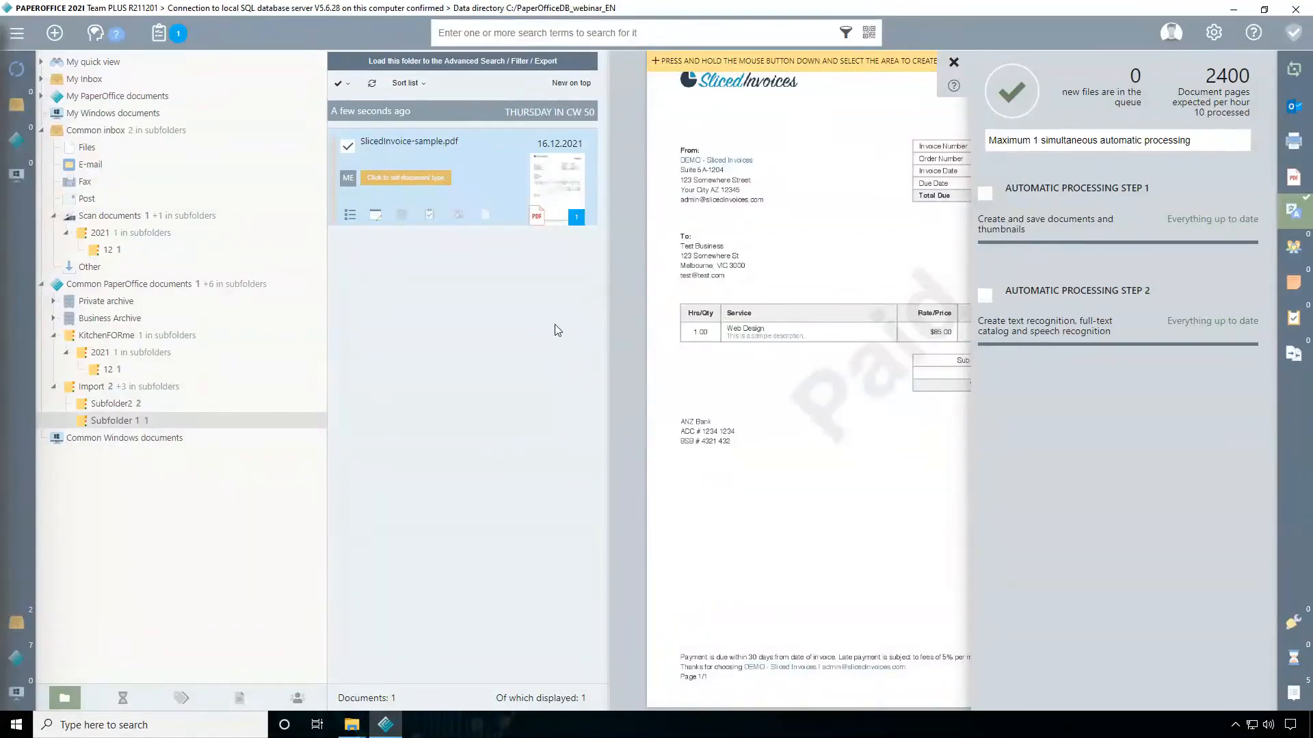
click(953, 62)
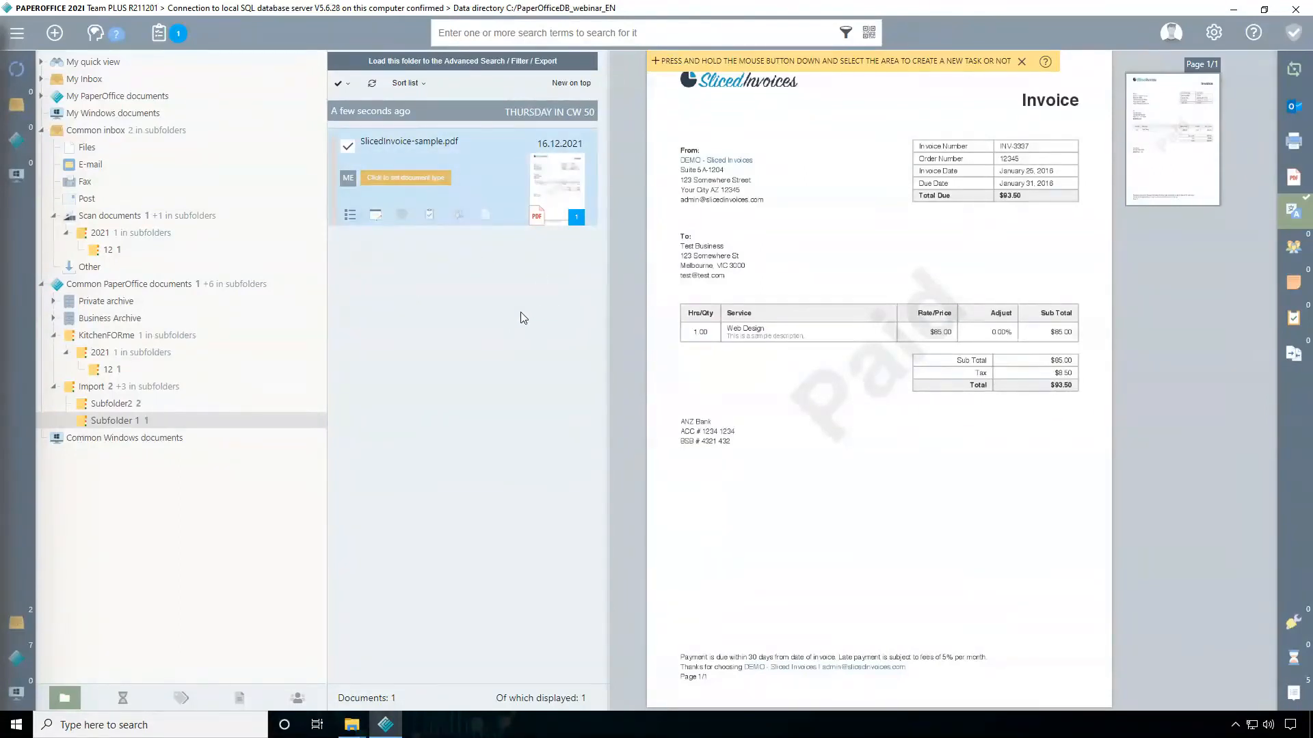
Save the remark "Hello world" on SlicedInvoice-sample.pdf with automatic display as a virtual post-it, and close the document details
click(375, 216)
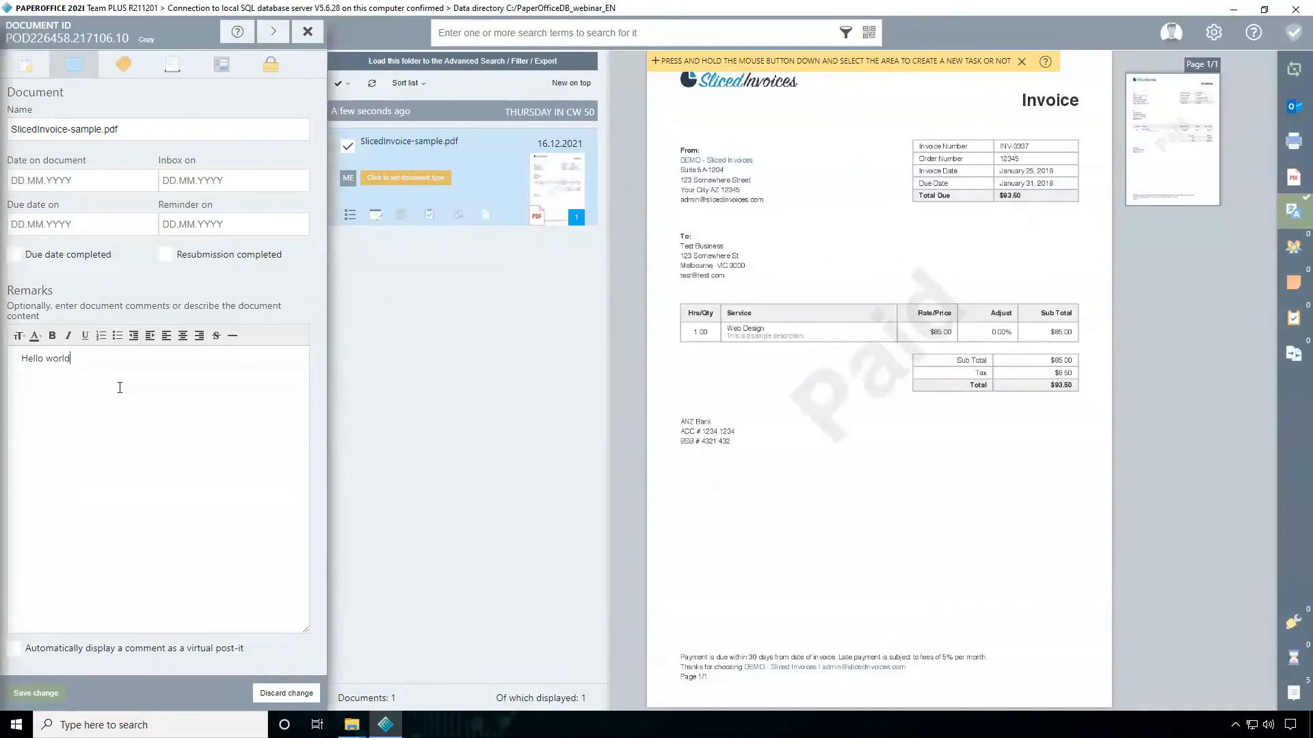
click(35, 649)
click(36, 693)
drag(1072, 223, 1121, 197)
double_click(1121, 196)
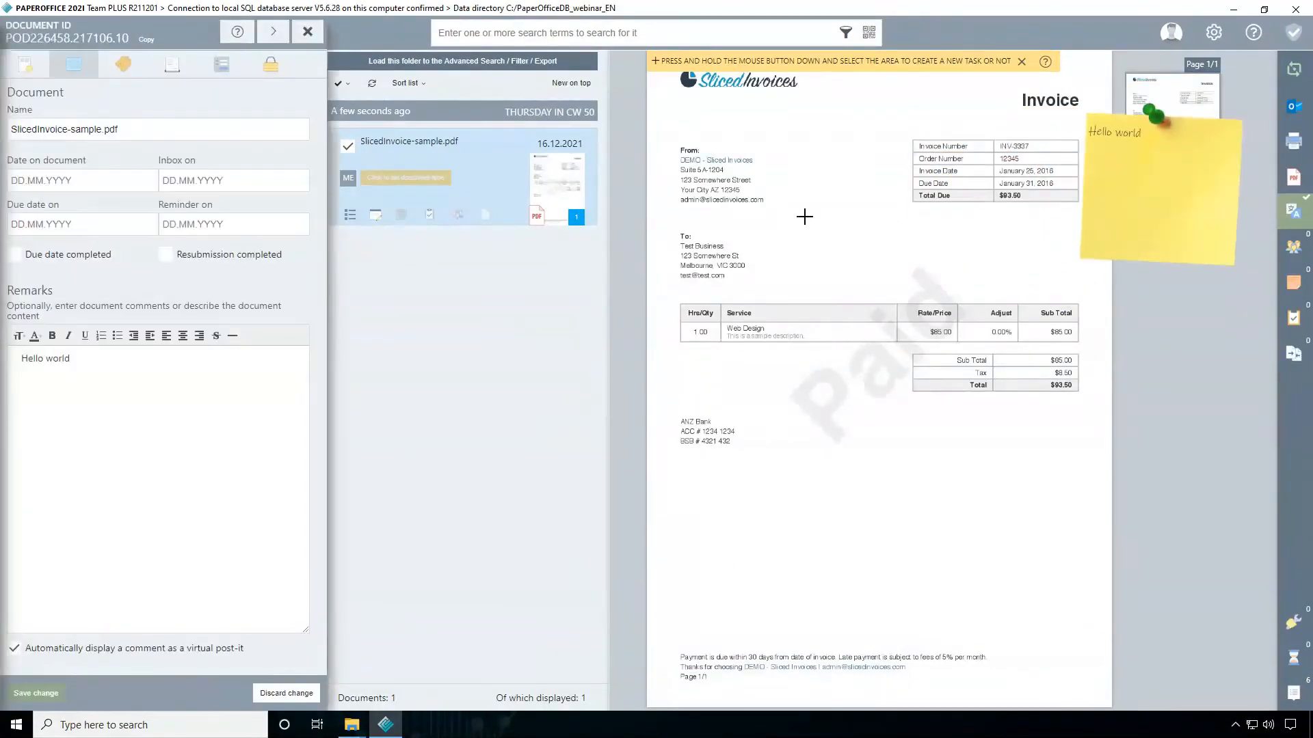
click(309, 33)
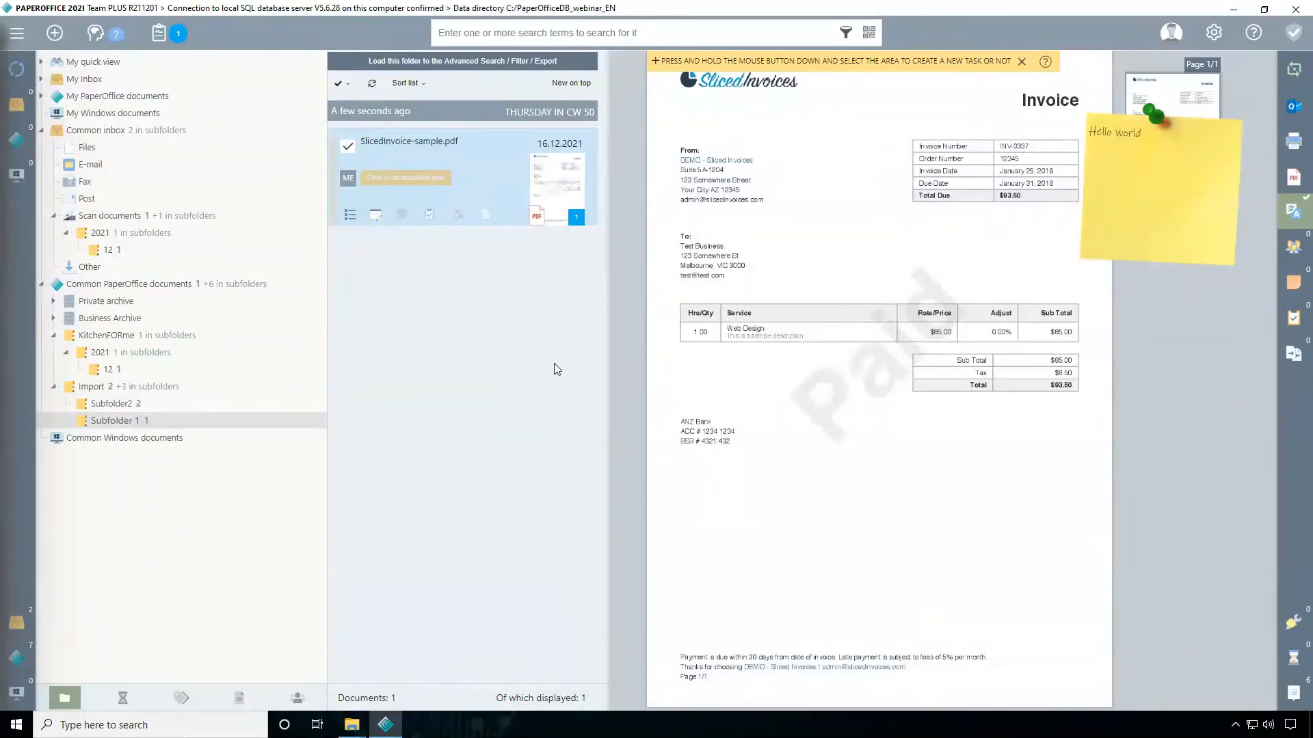
click(815, 399)
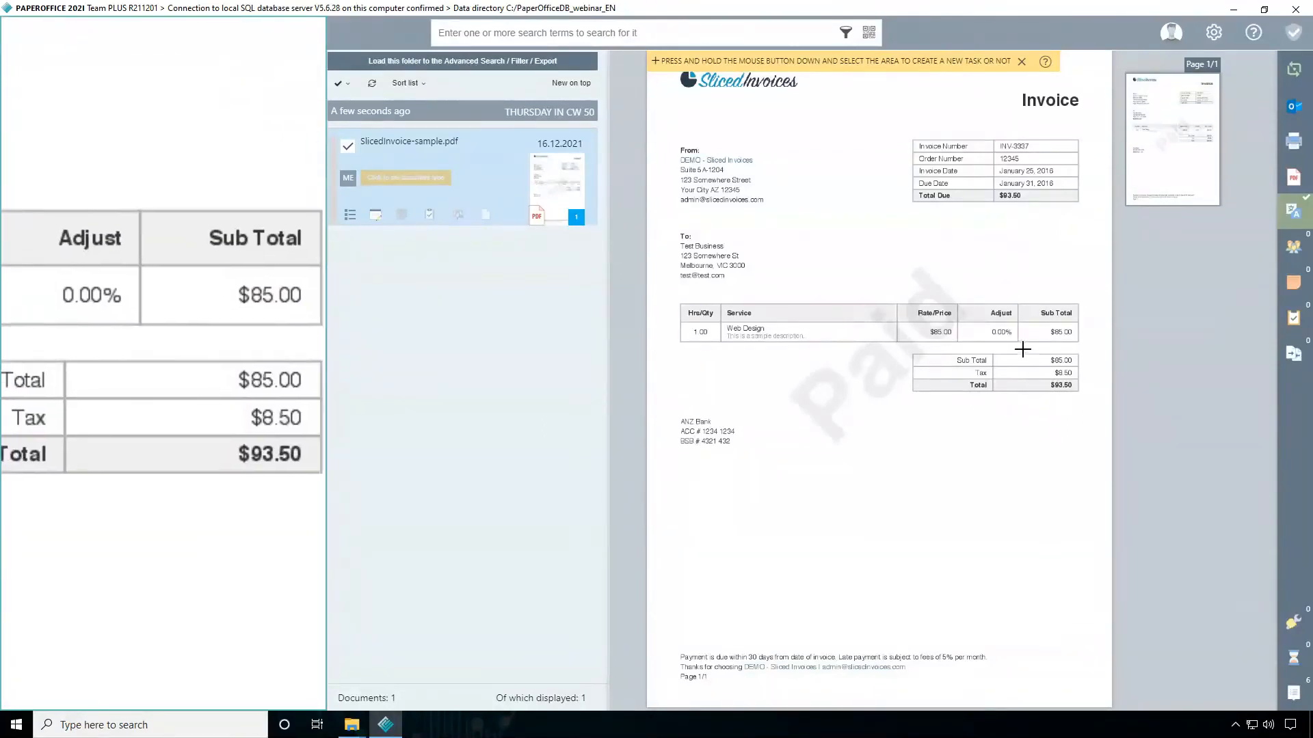
Mark the totals area of the invoice as a note, add the comment "Please check" and close the note
drag(1014, 346, 1095, 417)
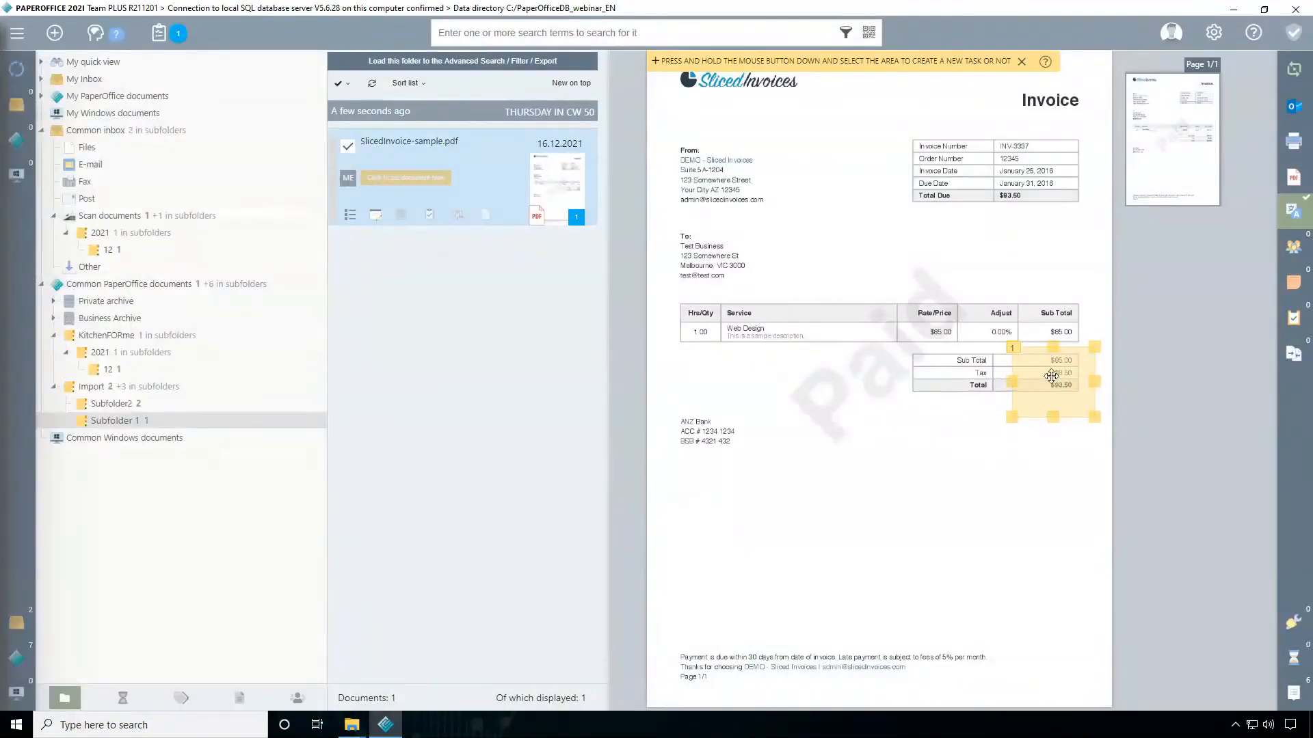
click(1050, 380)
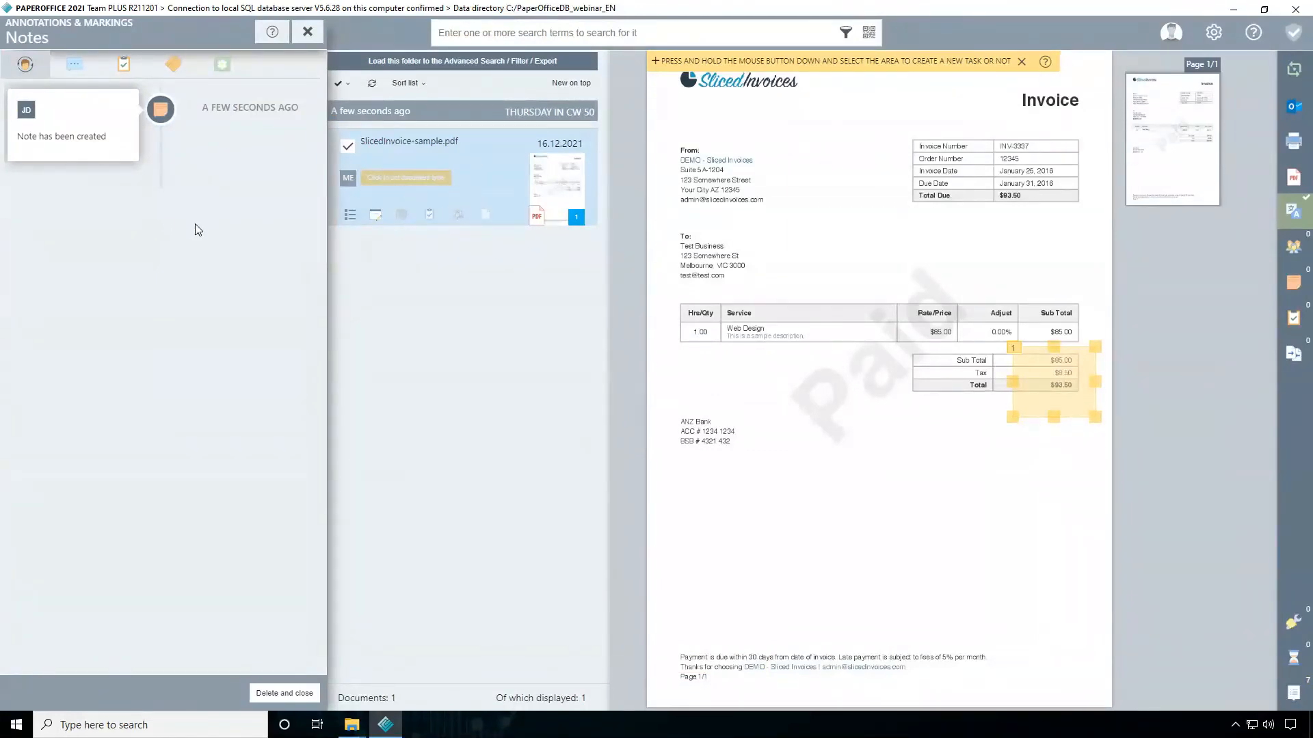
click(74, 64)
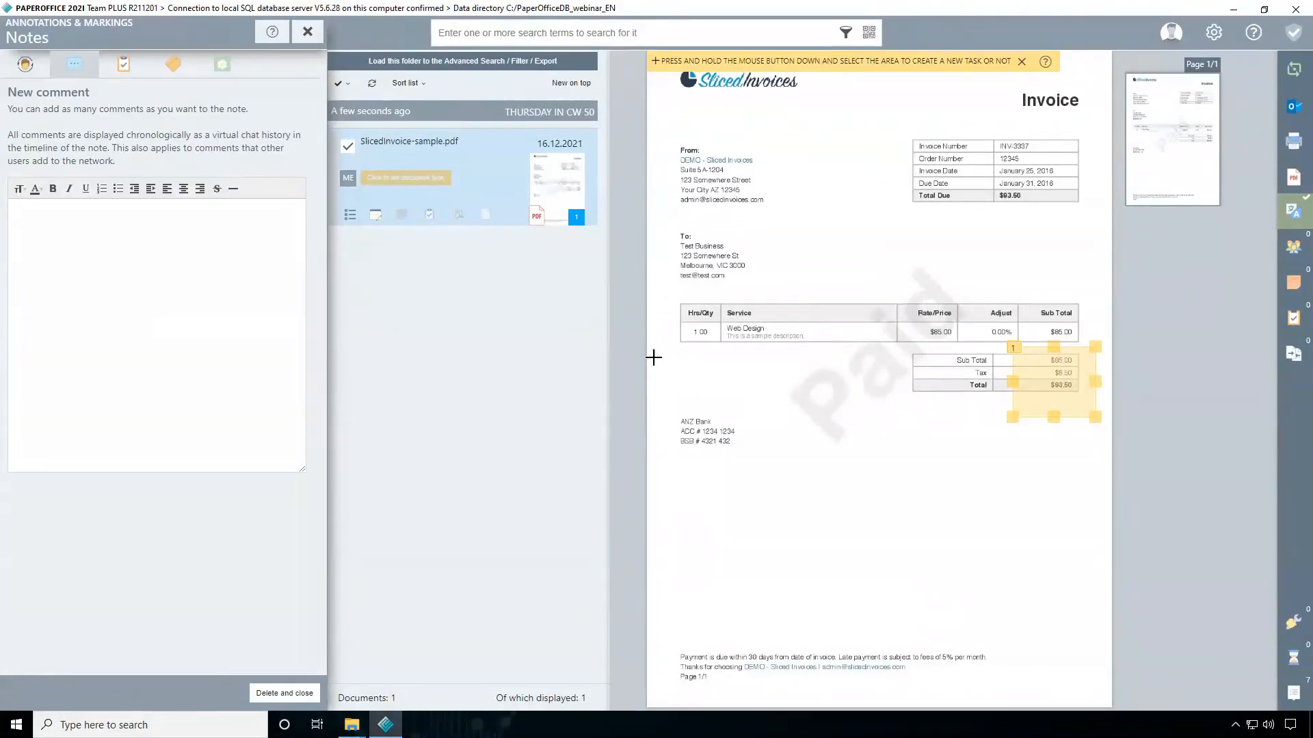
text(Ple)
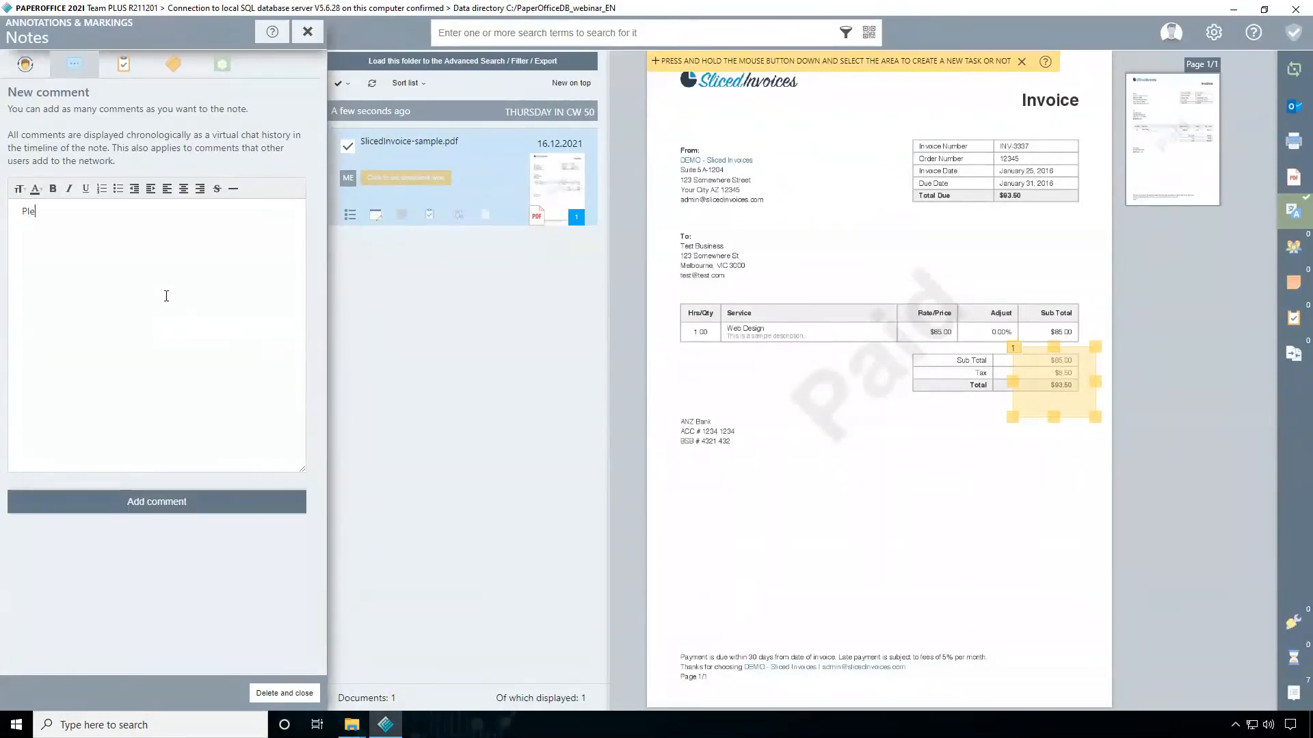
text(ase check)
click(180, 494)
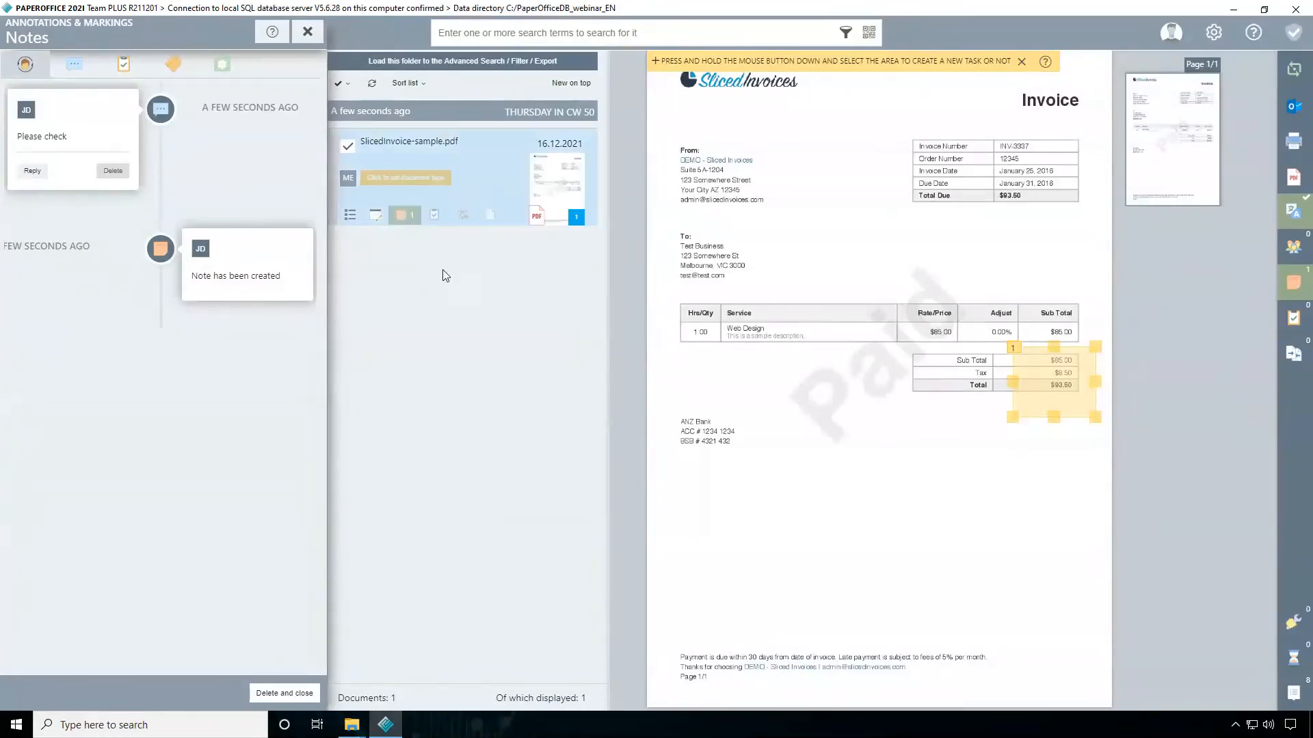
click(308, 32)
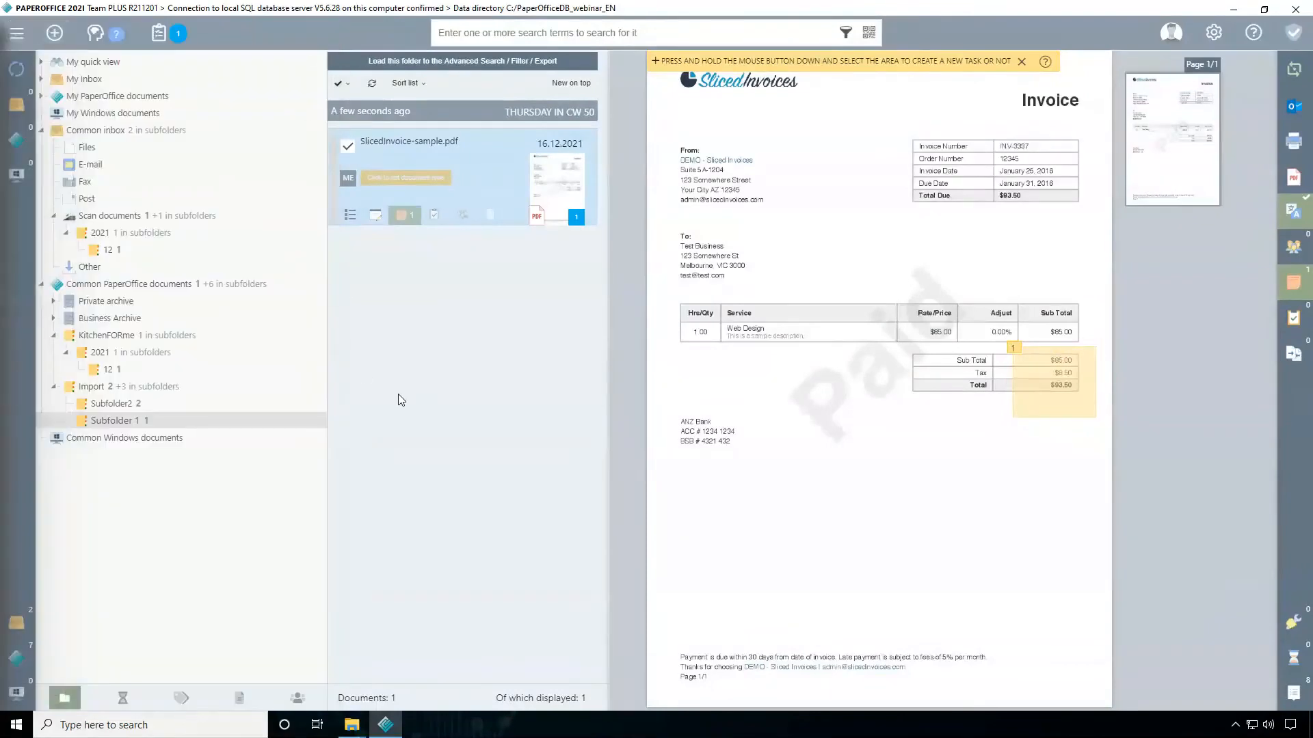
Reopen the note on the invoice totals and add the comment "Checked"
click(1057, 397)
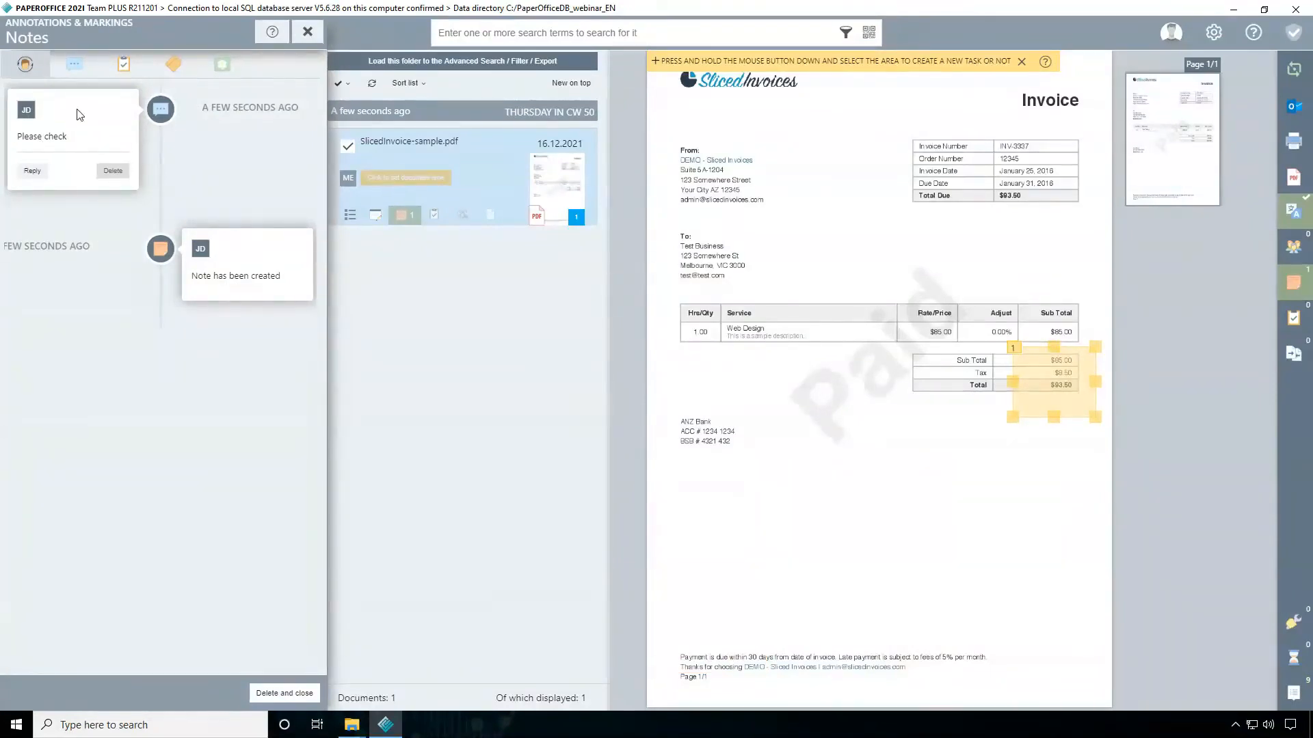
click(73, 68)
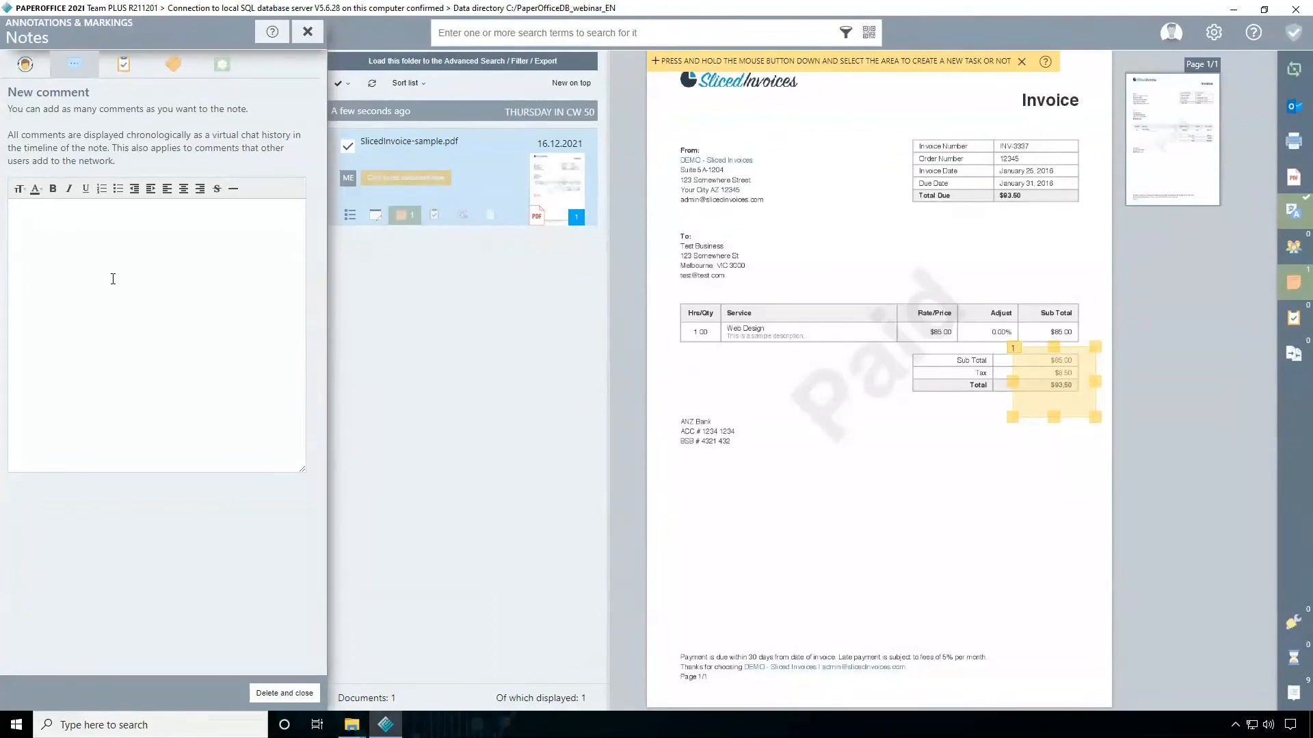
text(Checked)
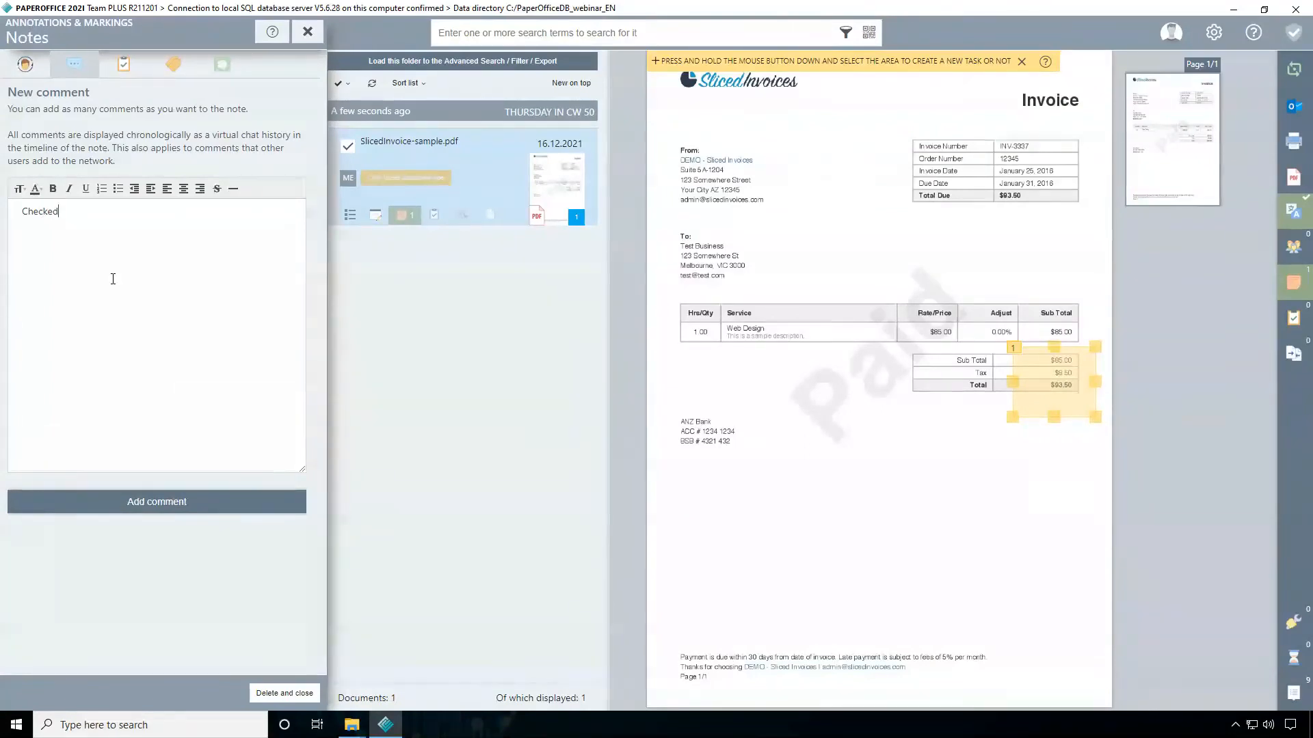
click(152, 503)
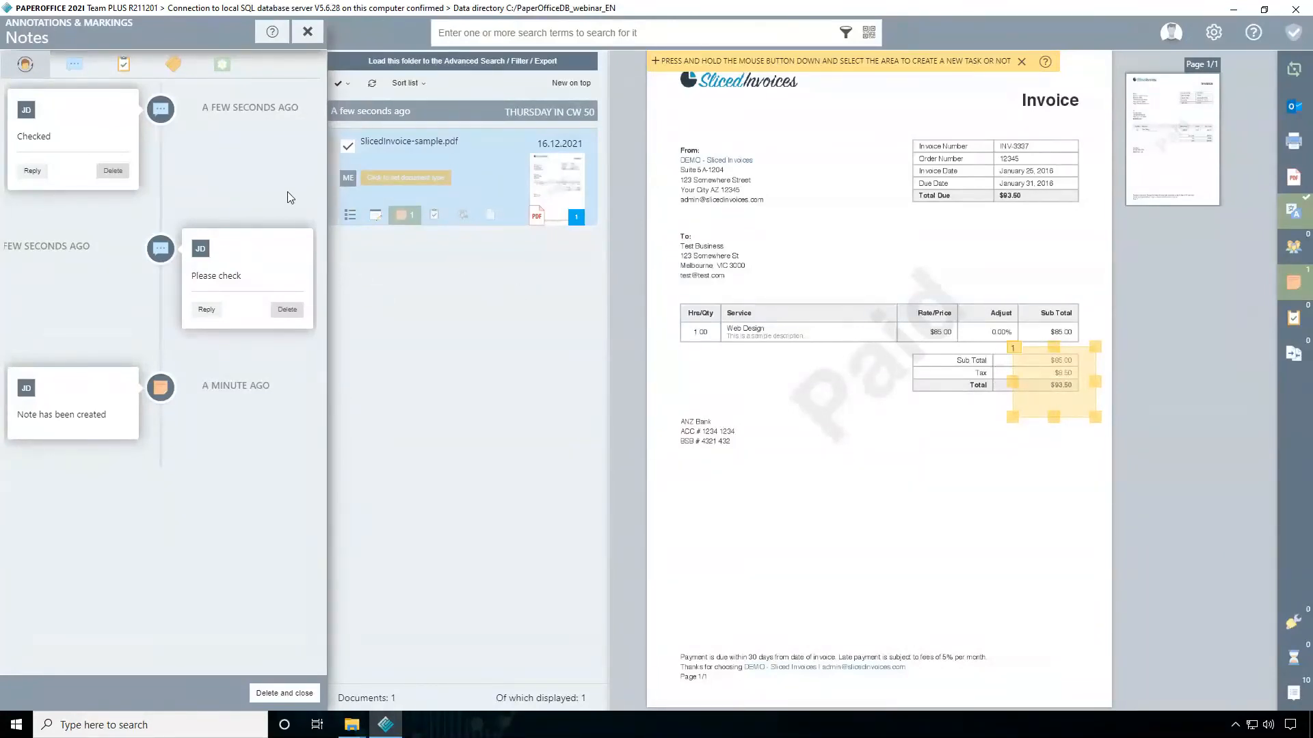
Add a new task to the note with the predefined task "Check invoice" and an empty title, and close the note
click(130, 70)
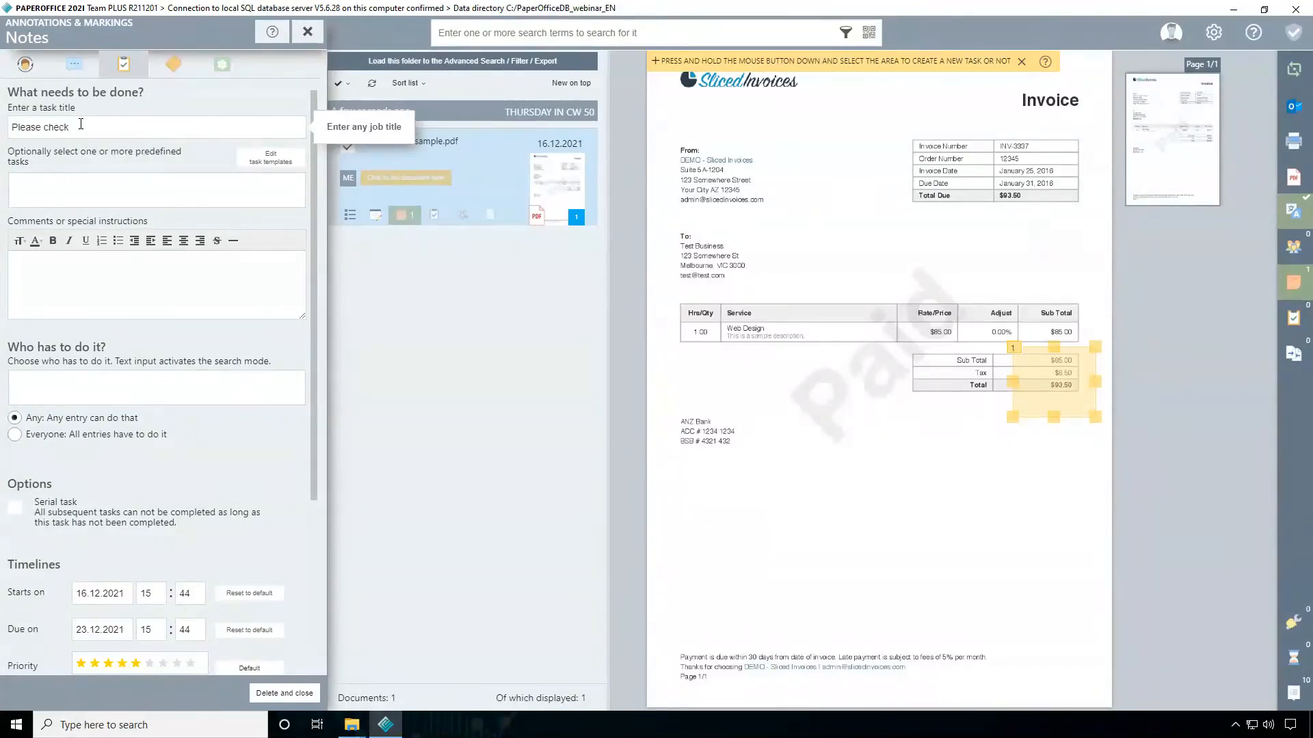
key(BackSpace)
key(BackSpace)
key(BackSpace)
key(BackSpace)
key(BackSpace)
key(BackSpace)
key(BackSpace)
key(BackSpace)
key(BackSpace)
key(BackSpace)
key(BackSpace)
click(114, 179)
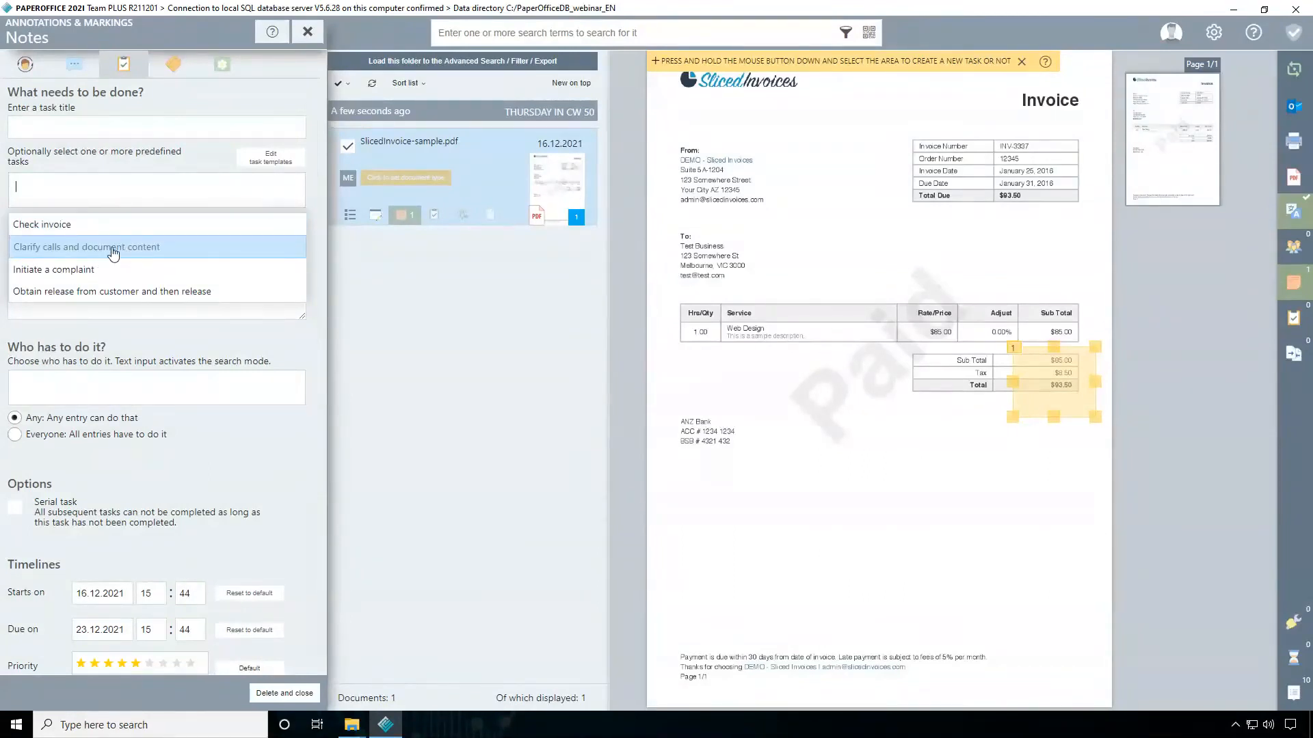
click(55, 224)
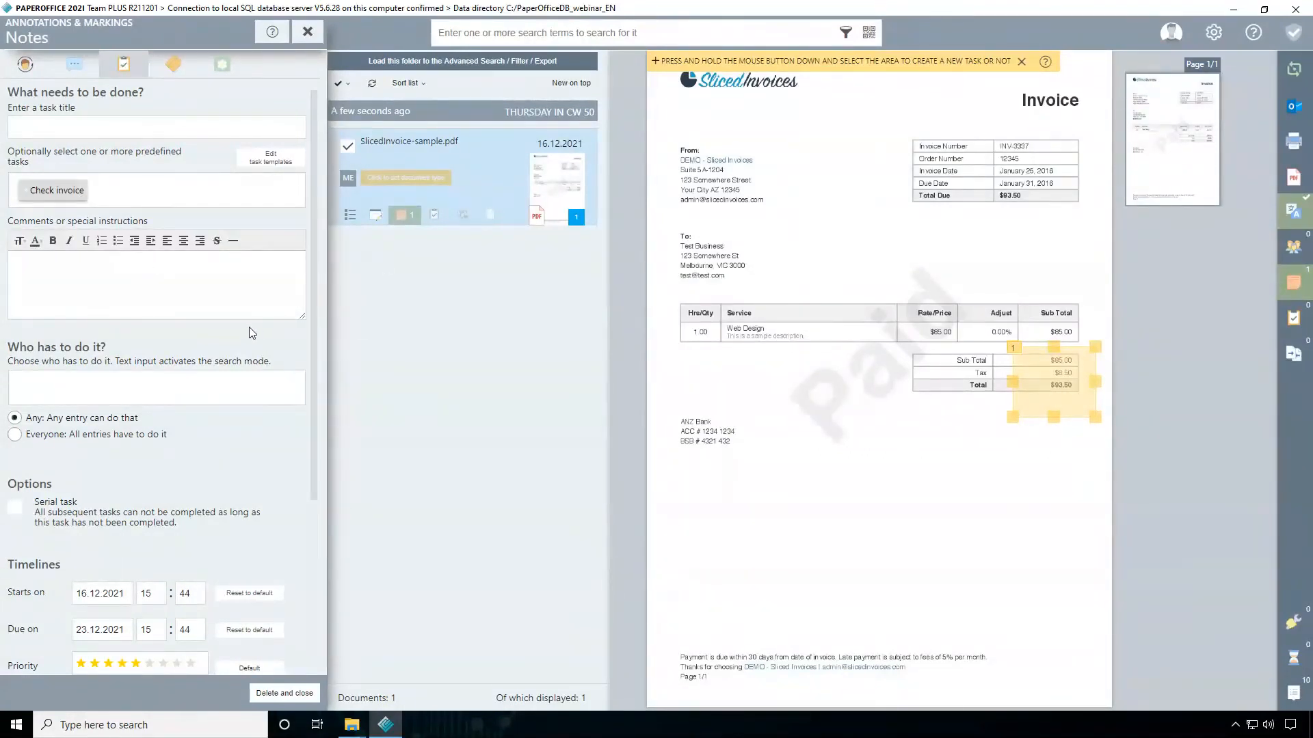
scroll(252, 327, down, 3)
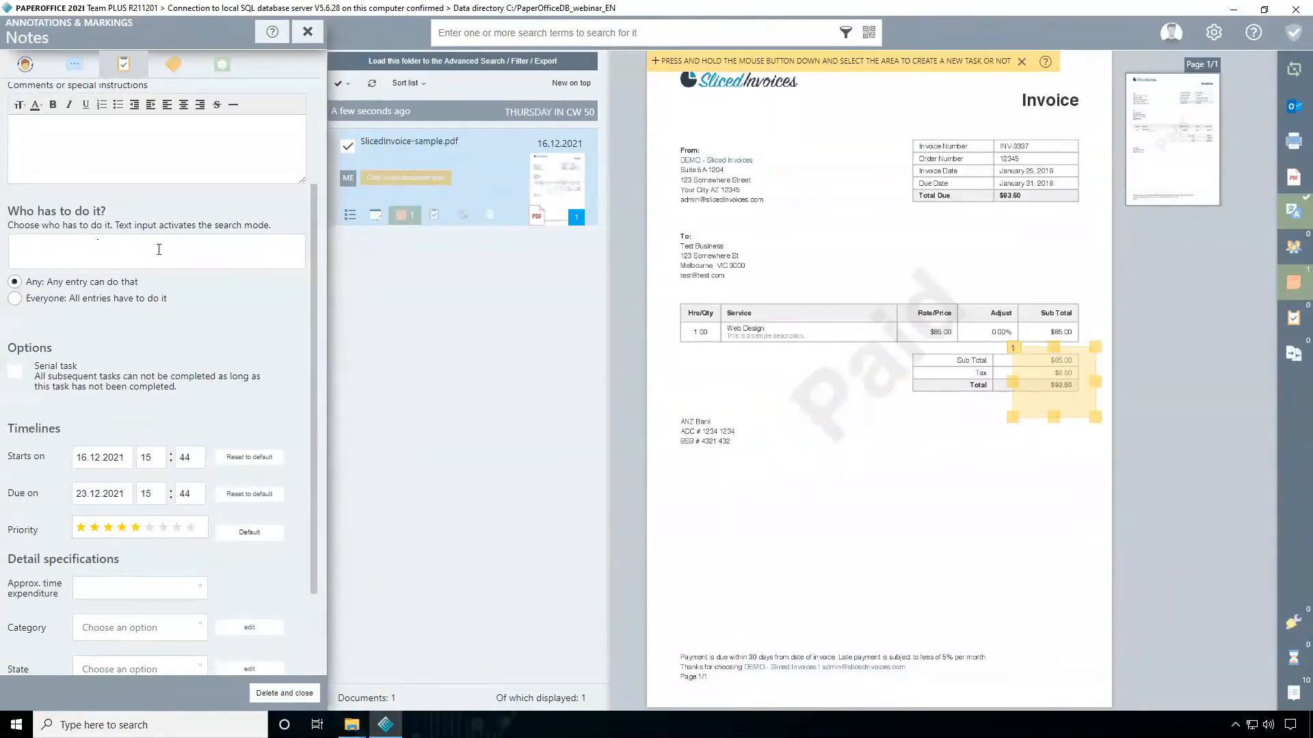
scroll(145, 242, down, 3)
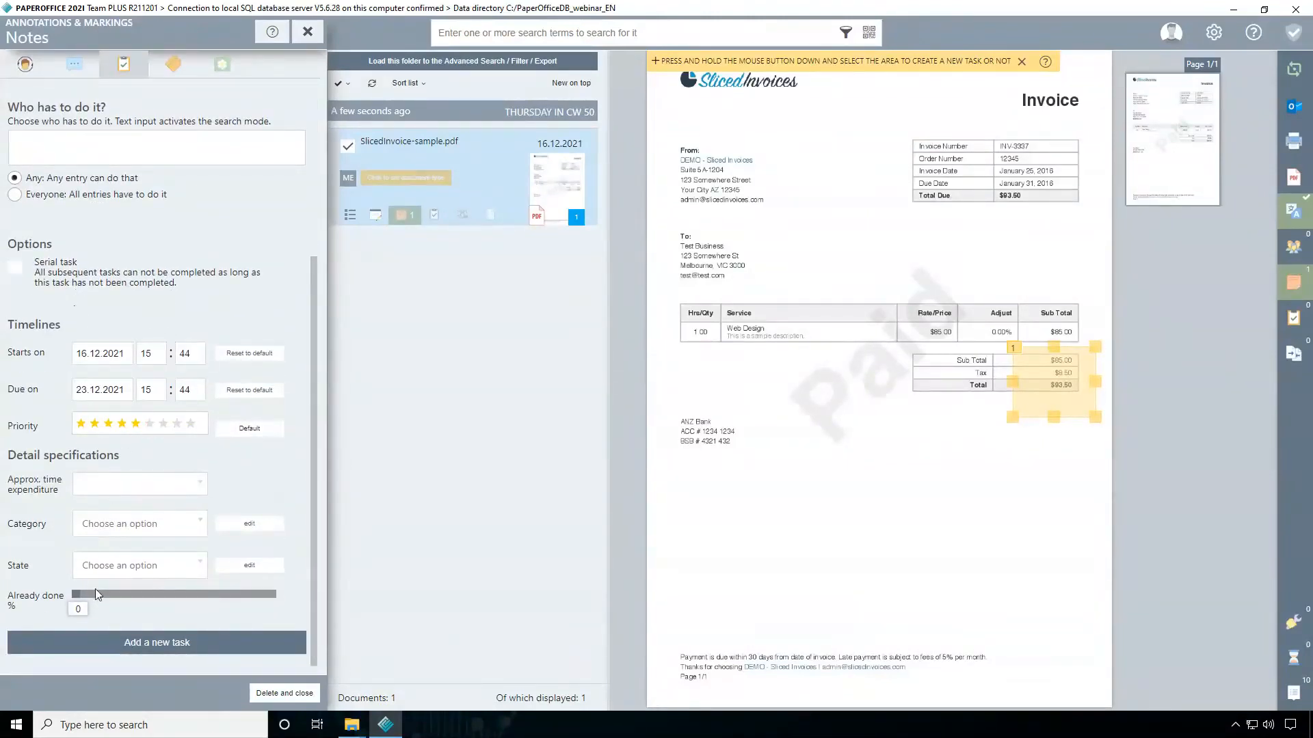
click(170, 642)
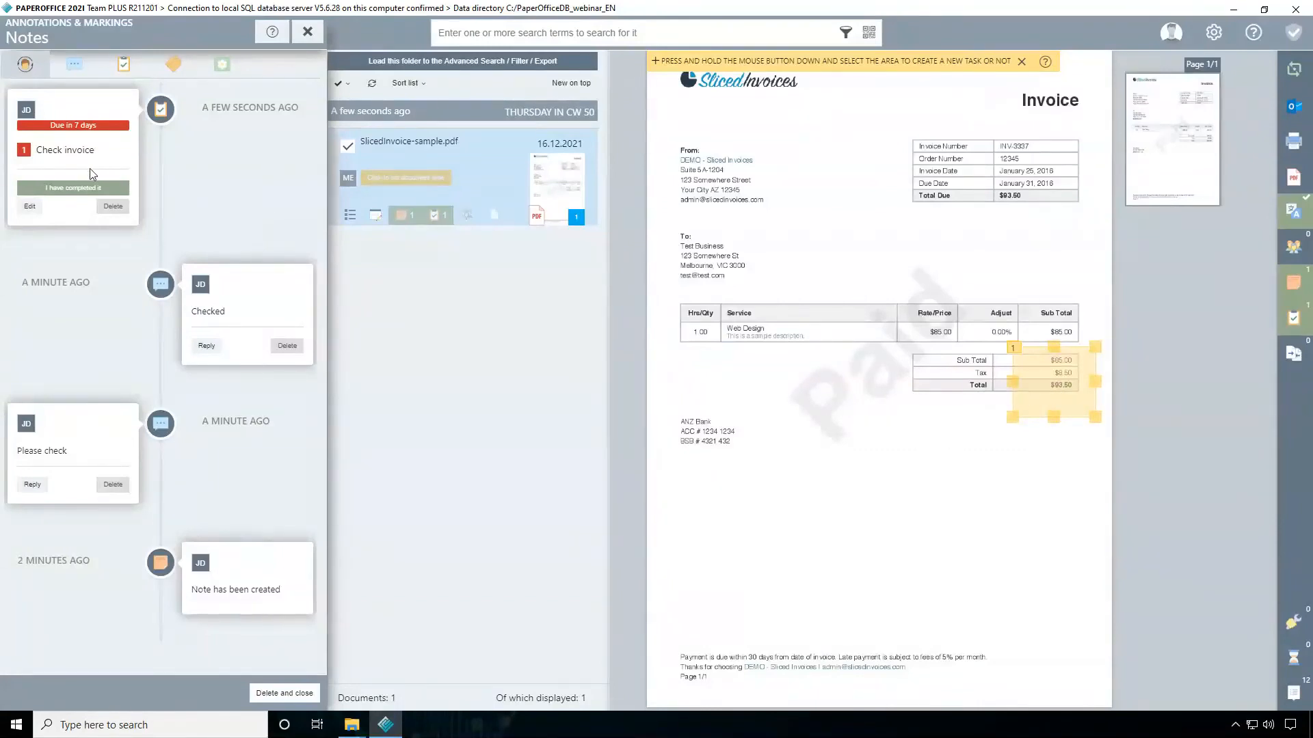
click(308, 33)
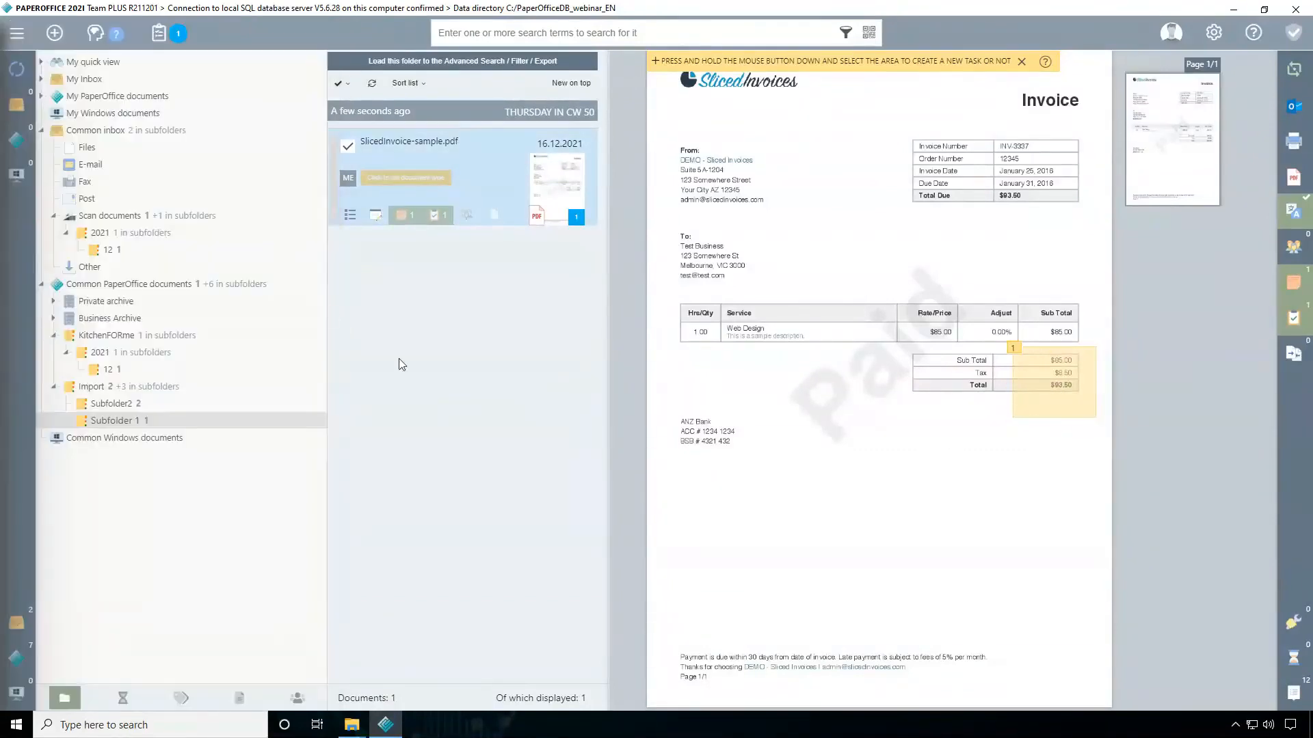
Open the "Check invoice" task from today's daily briefing and view the note history on its invoice
click(170, 35)
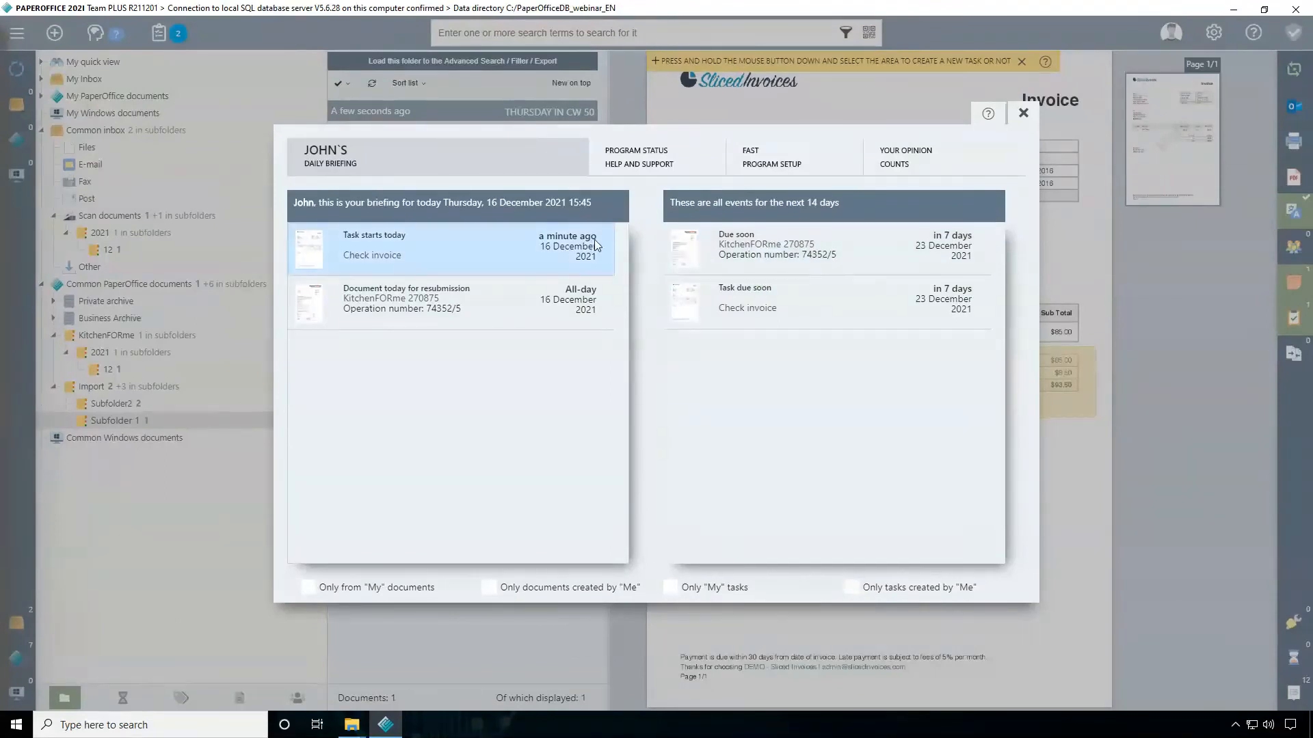
click(371, 257)
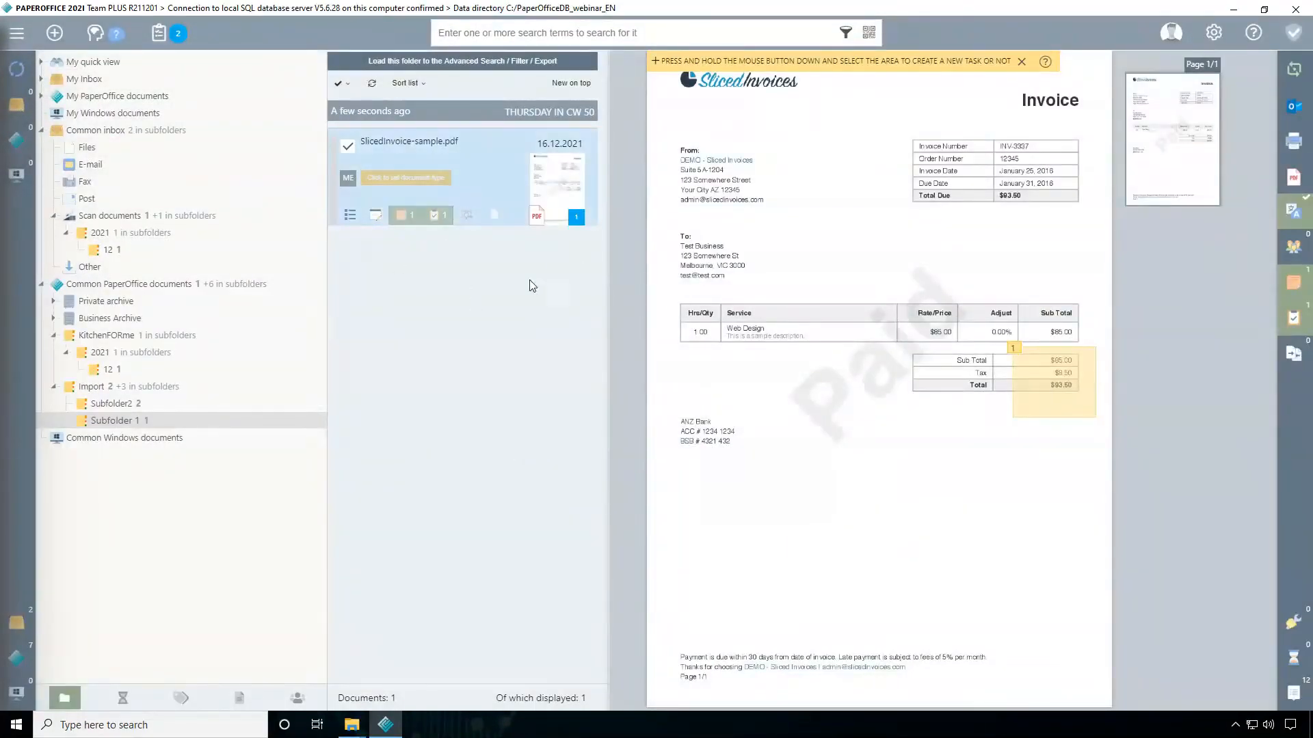
click(1039, 385)
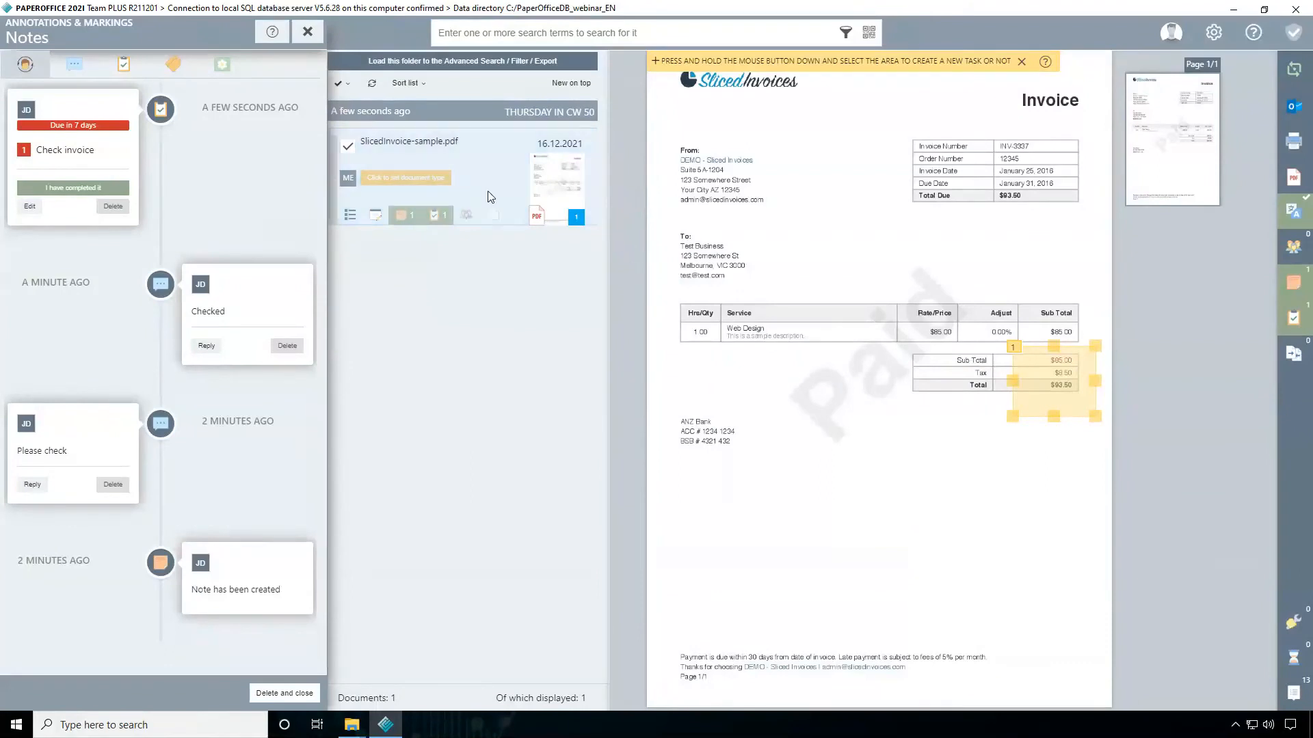
Give the note the title "Please check", save it, look at the keyword choices and close the note
click(175, 66)
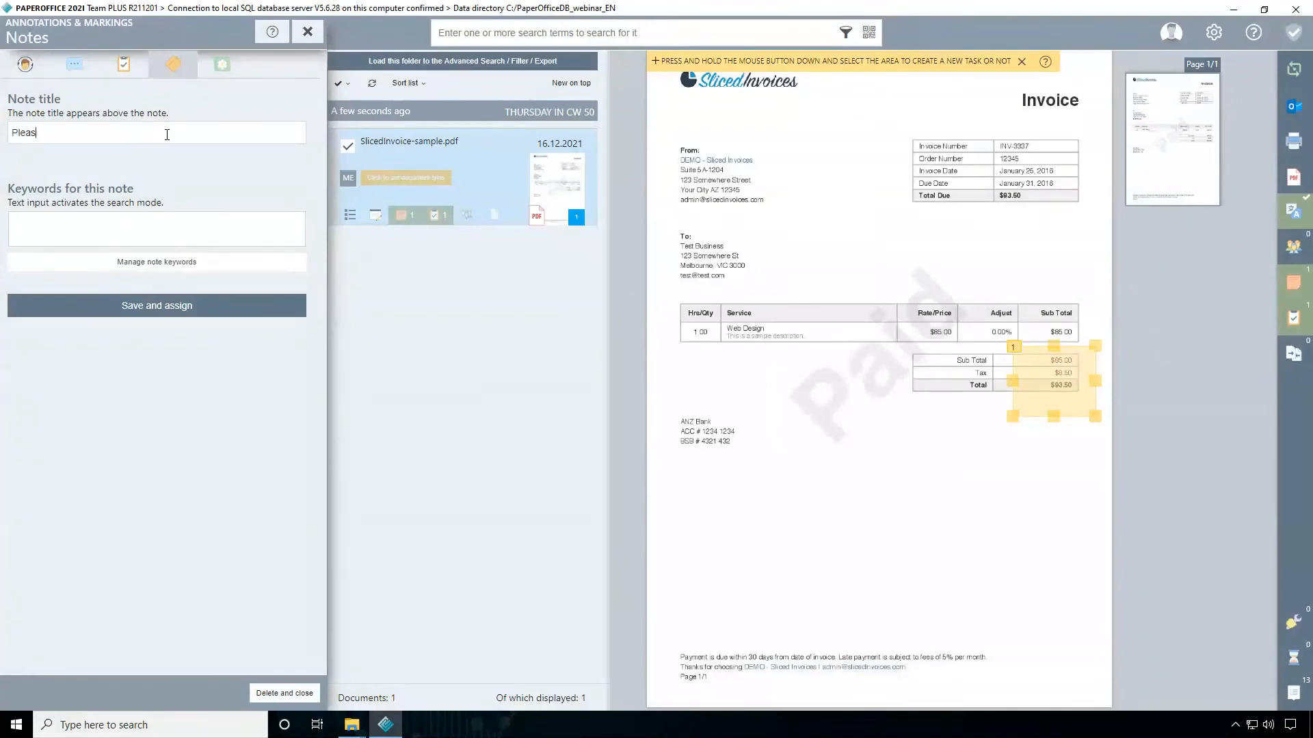
text(ck)
click(110, 306)
click(78, 224)
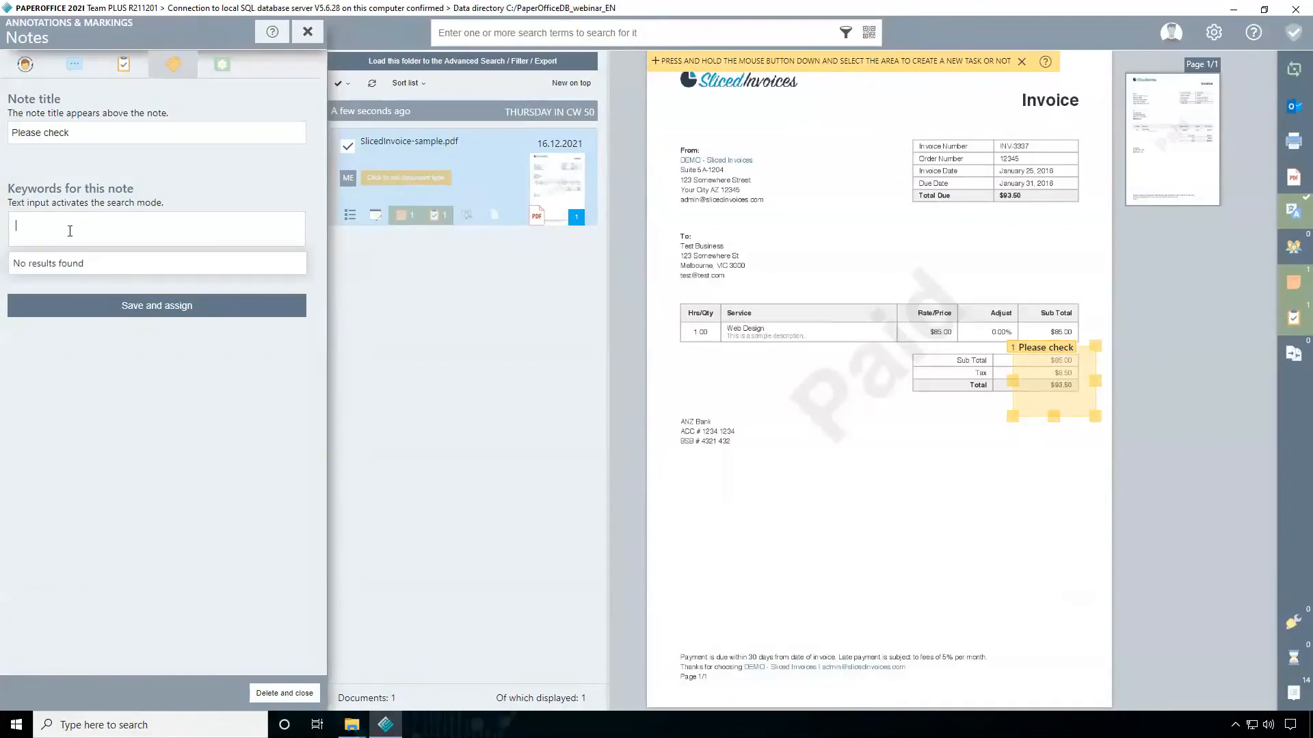
click(175, 192)
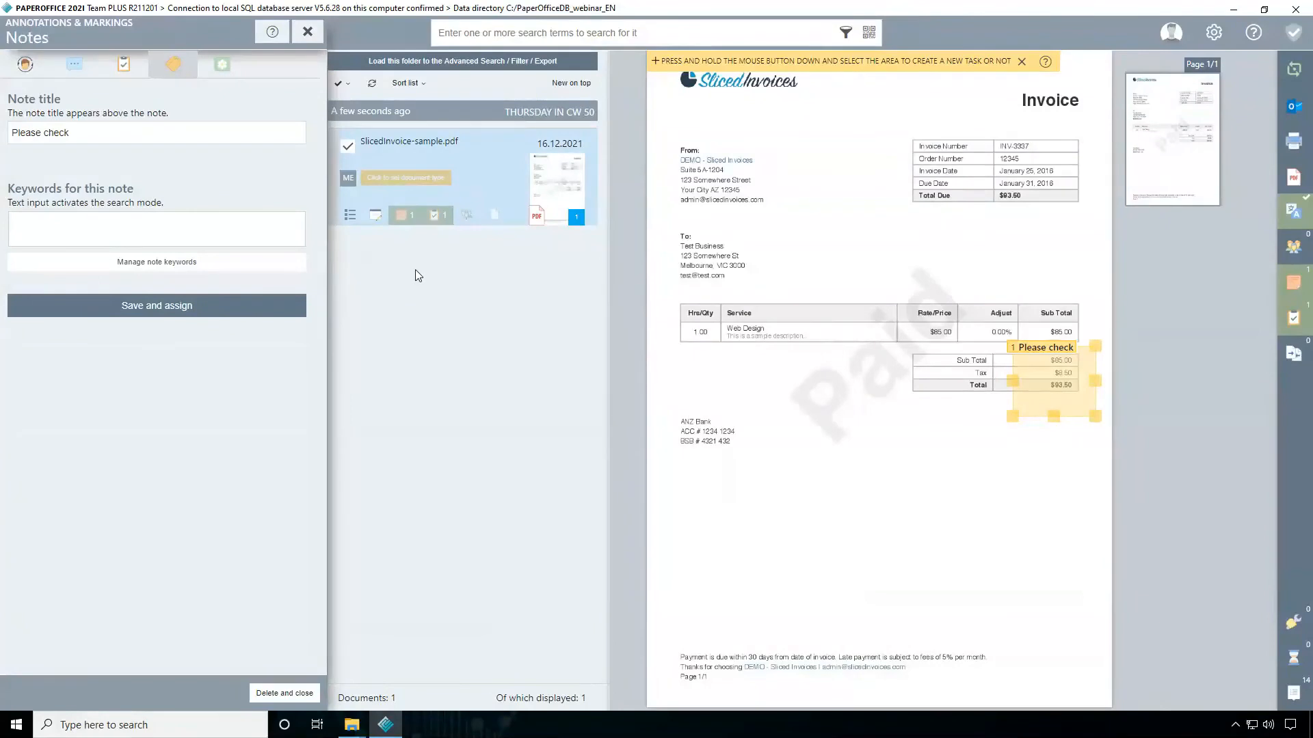
click(308, 32)
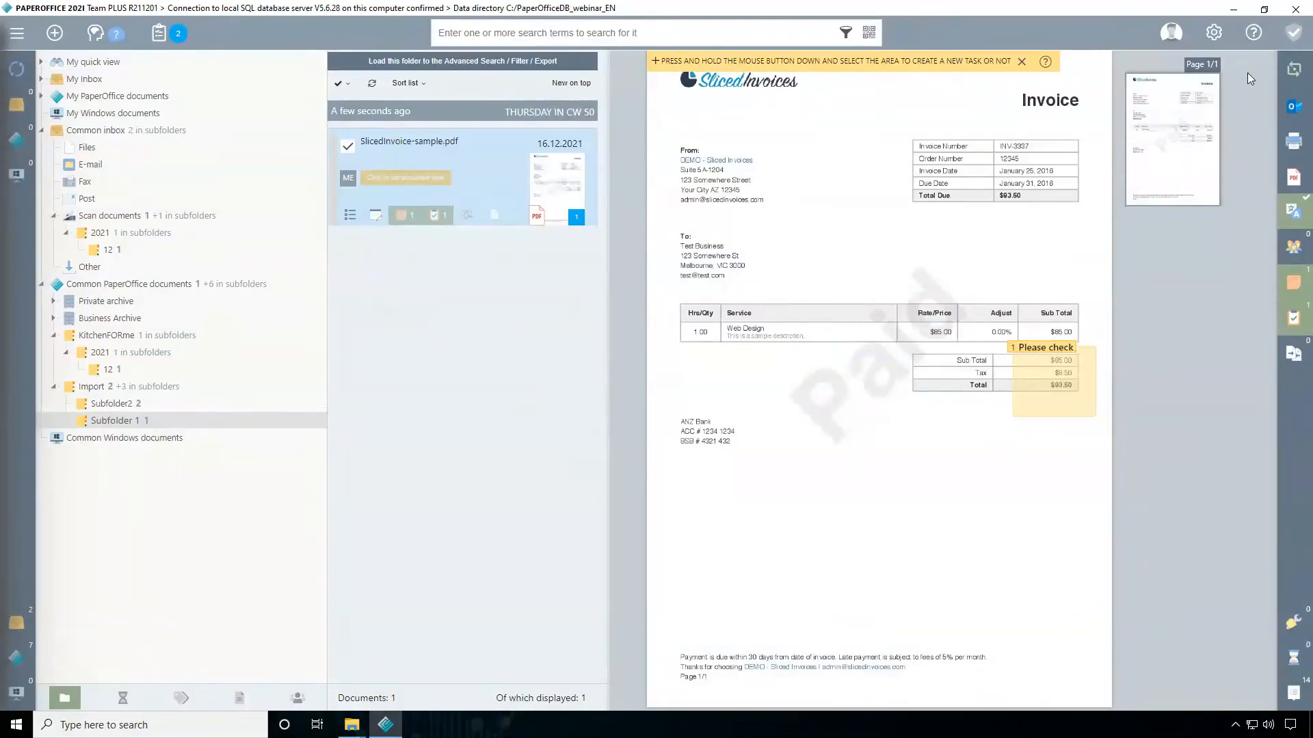
Open the online help in the browser and browse the knowledge base to the API Interface articles under Automation
click(1255, 34)
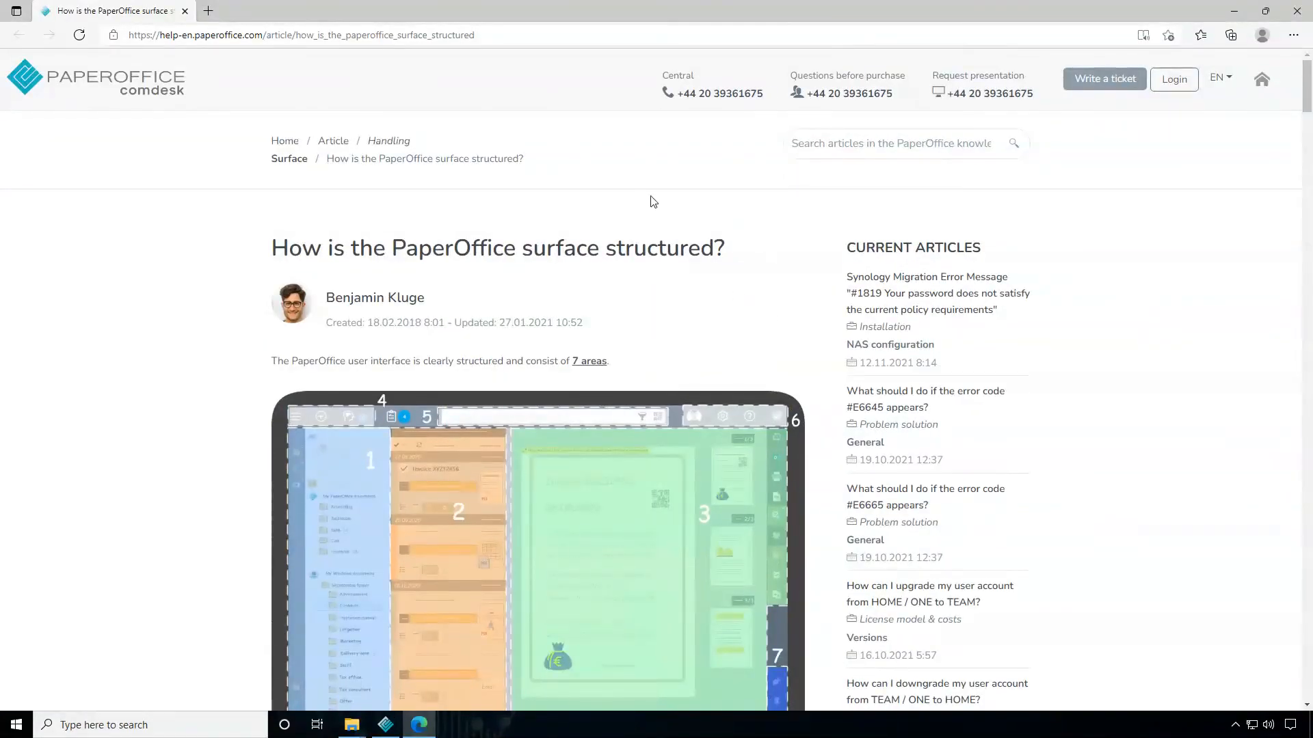
click(152, 93)
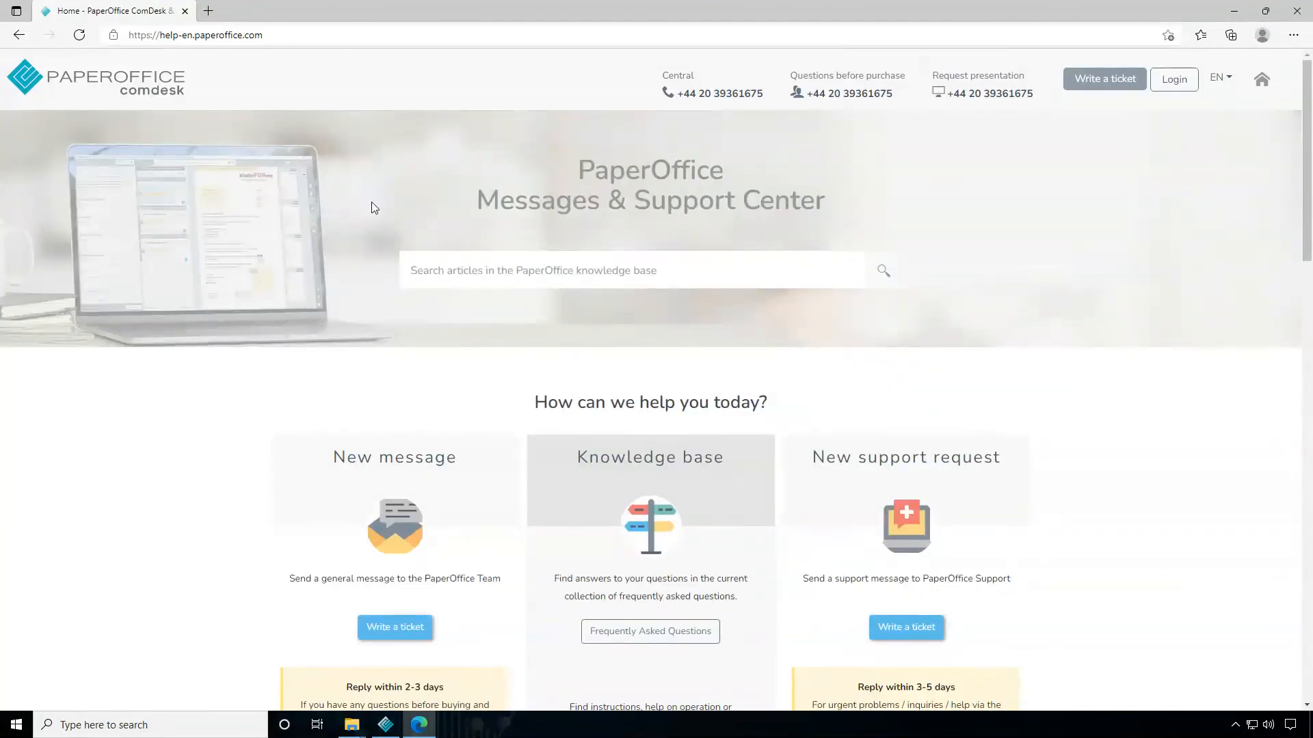
scroll(639, 357, down, 3)
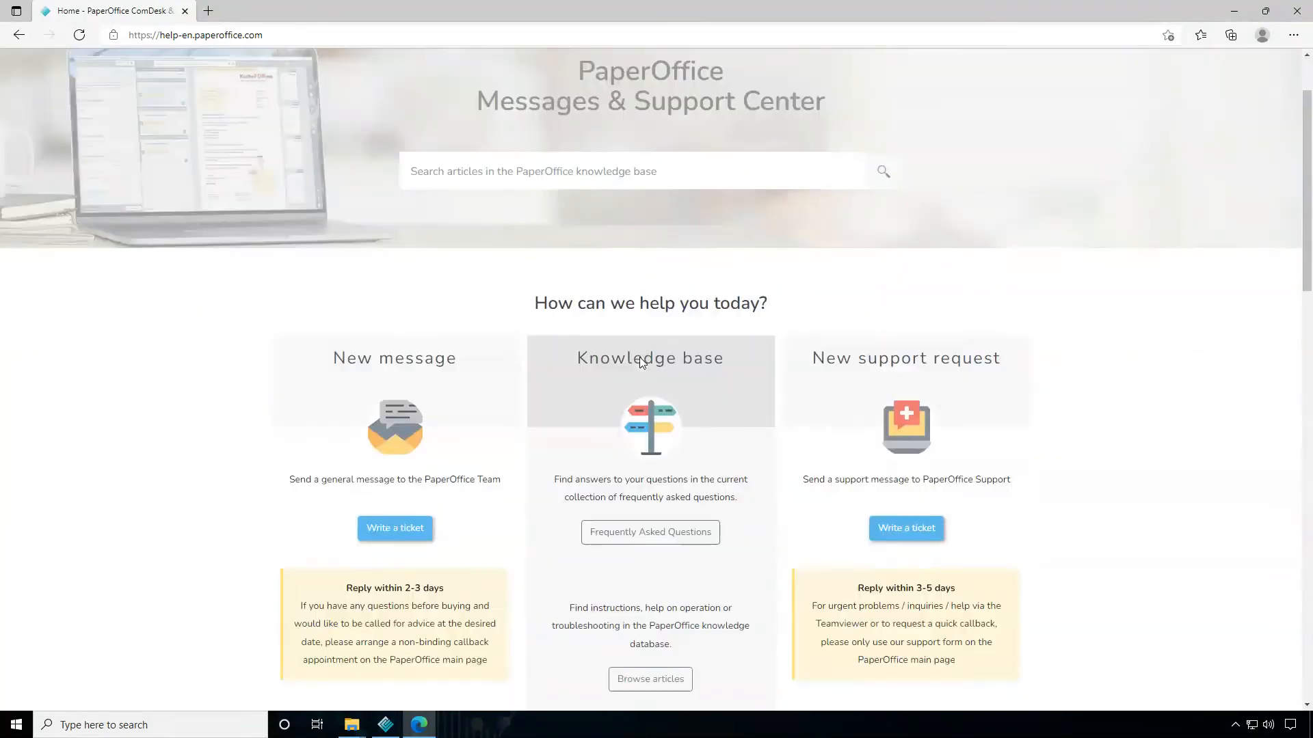
scroll(643, 369, down, 2)
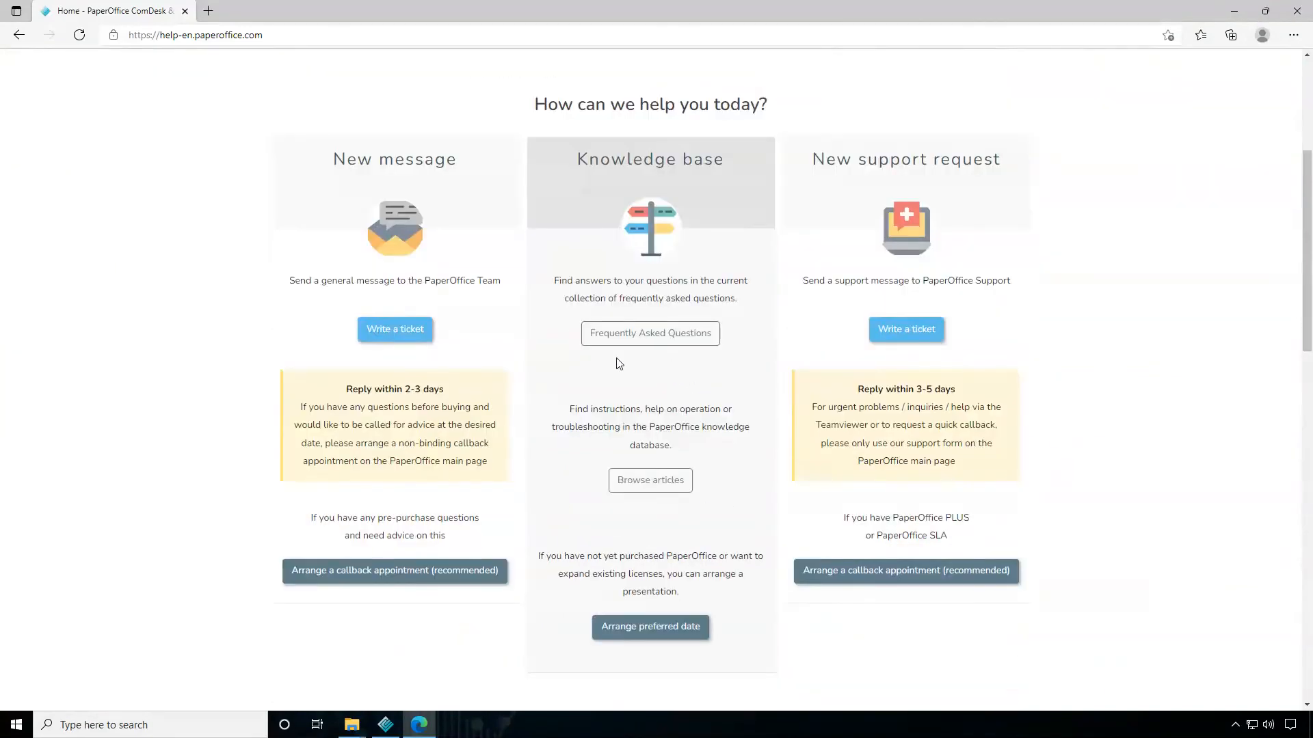
click(653, 487)
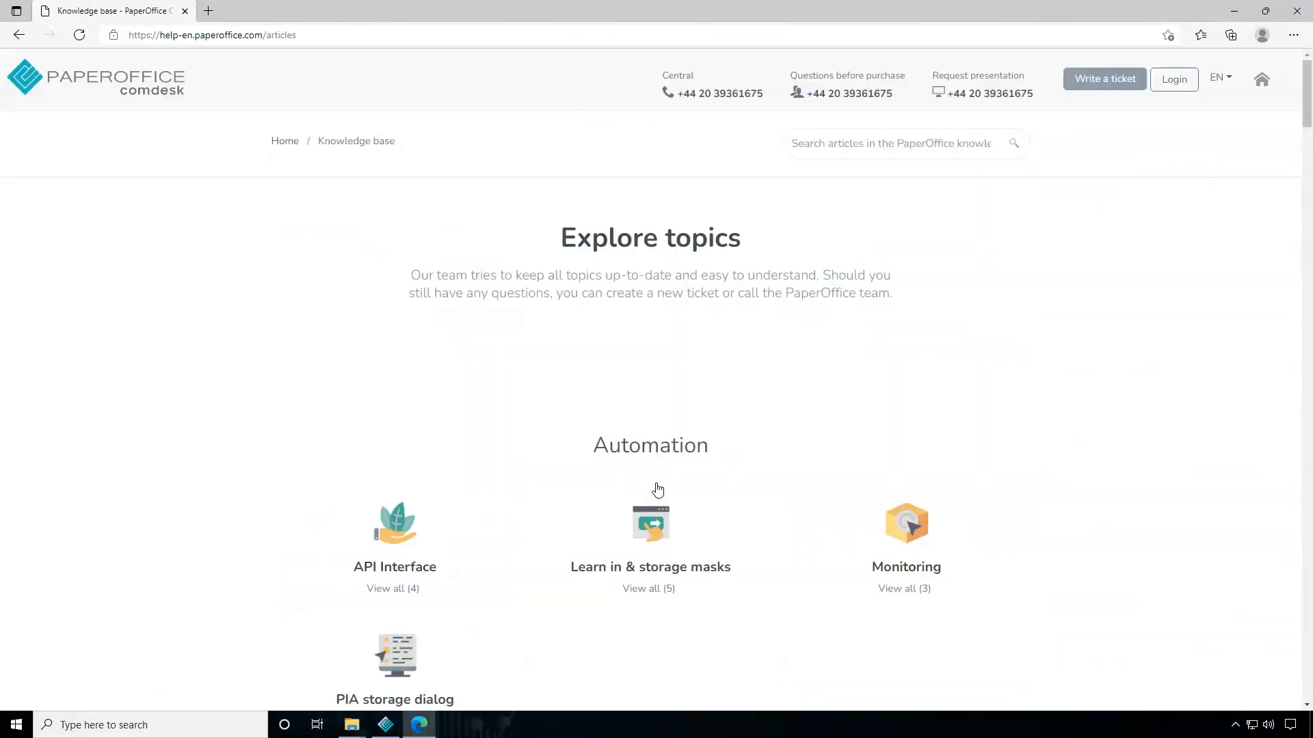
scroll(502, 428, down, 3)
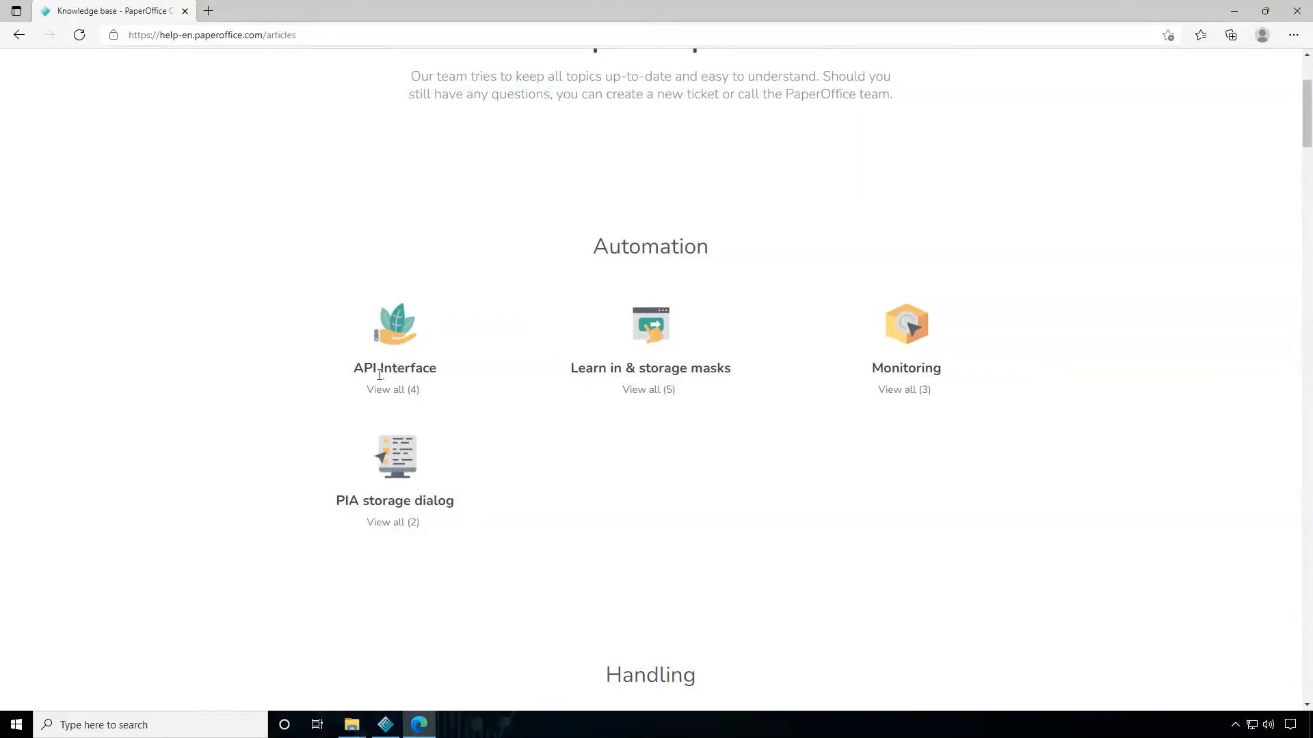
click(397, 390)
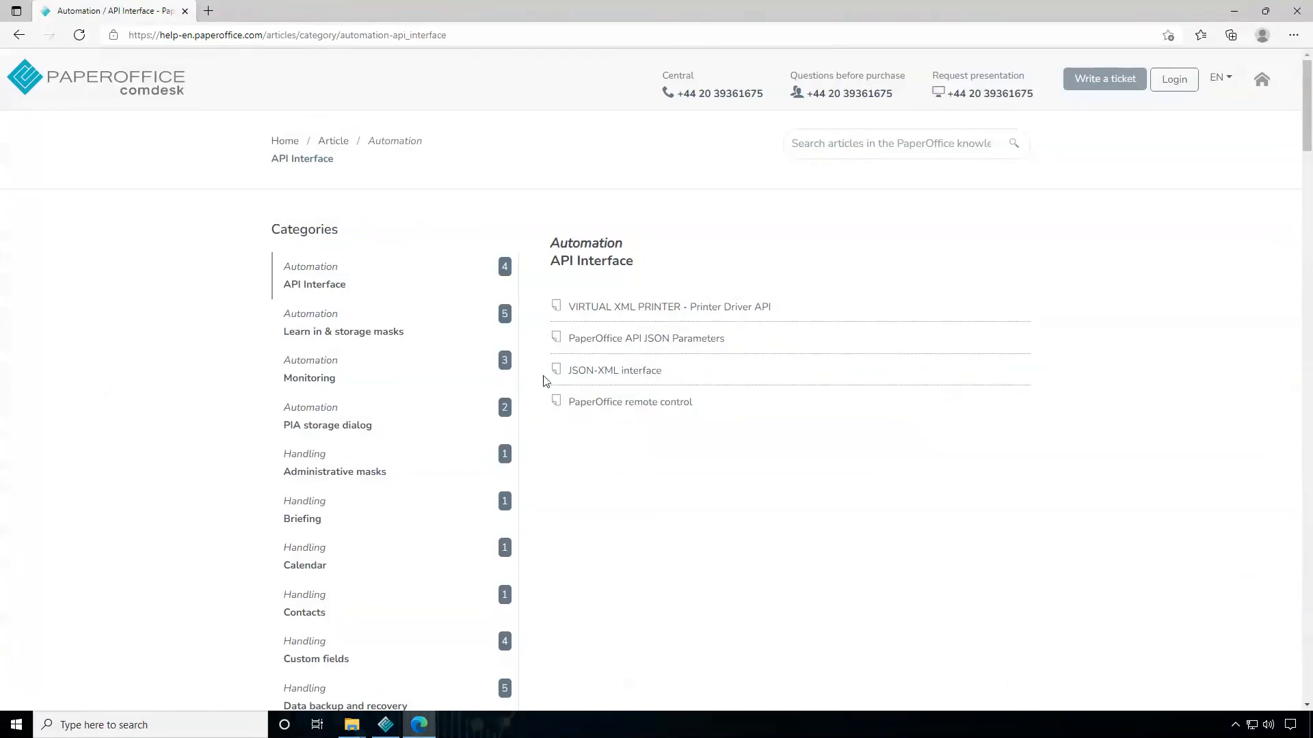
Open the JSON-XML interface article and read through its functional principle down to the POJOB parameters section
click(632, 378)
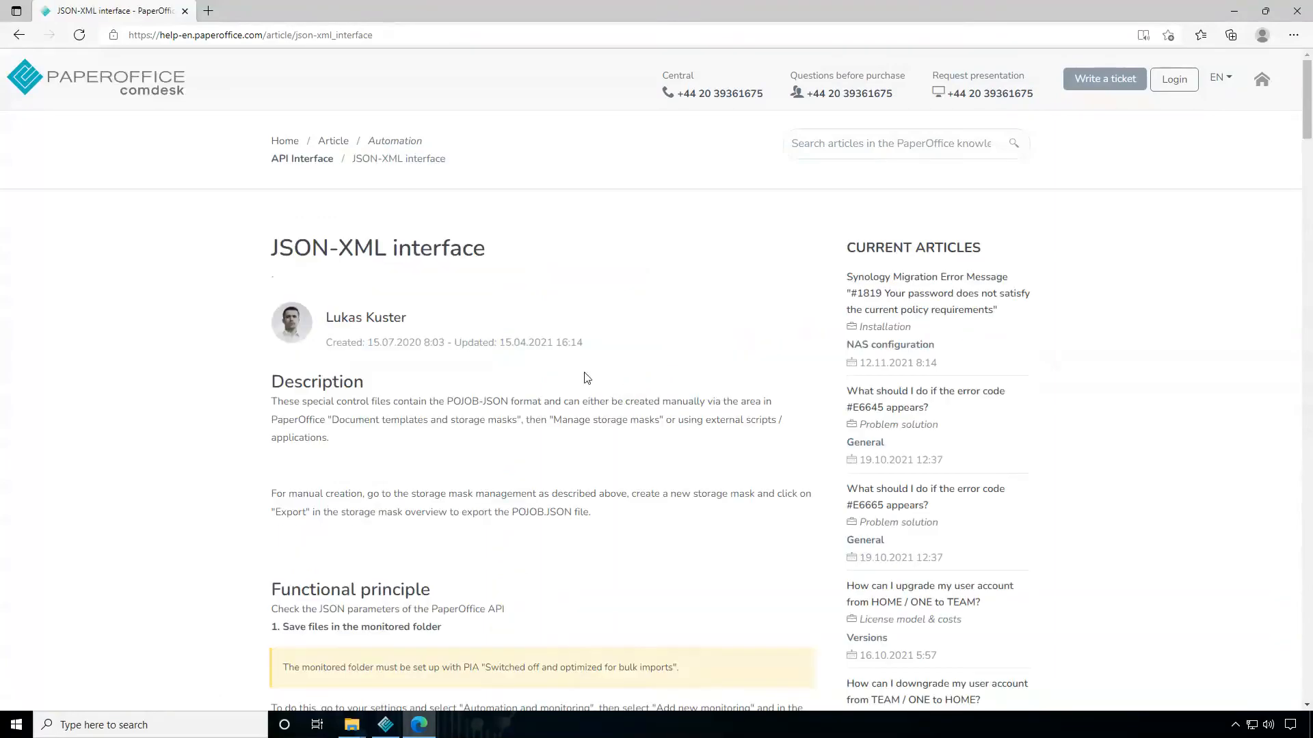
scroll(629, 378, down, 3)
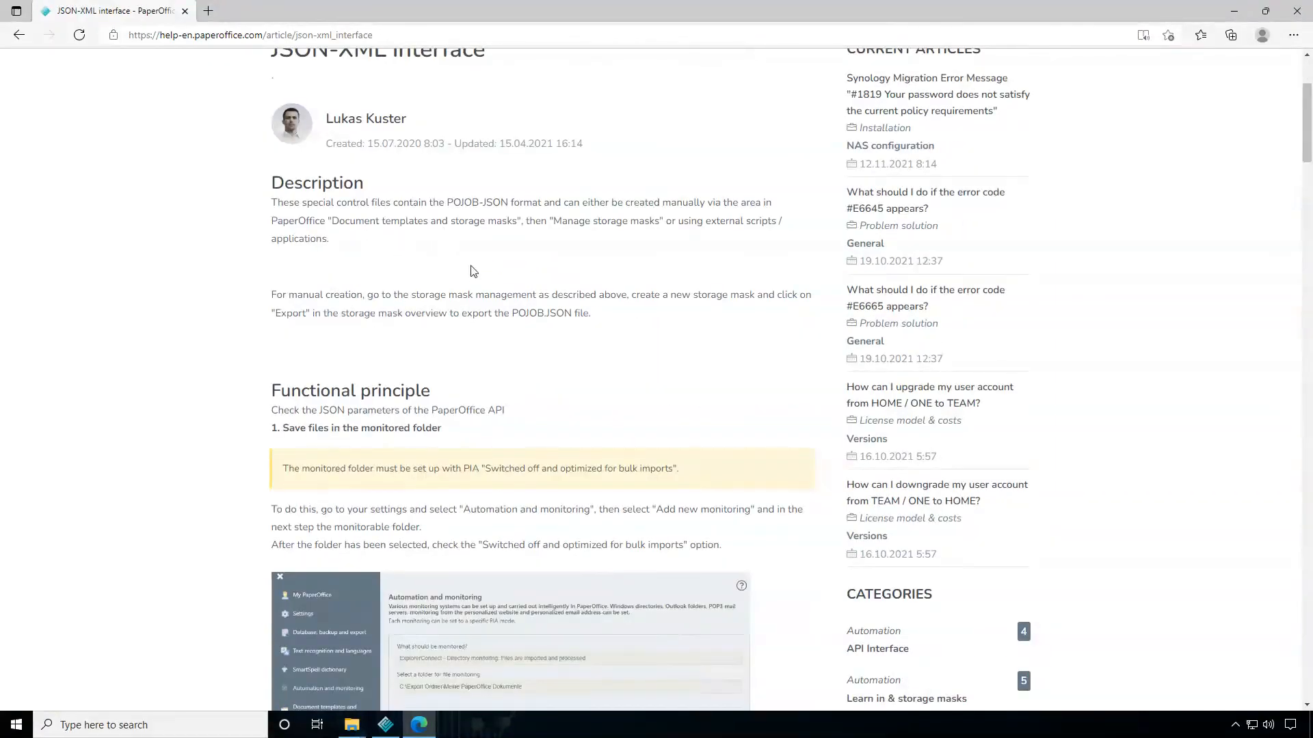
scroll(470, 280, down, 4)
scroll(497, 323, down, 2)
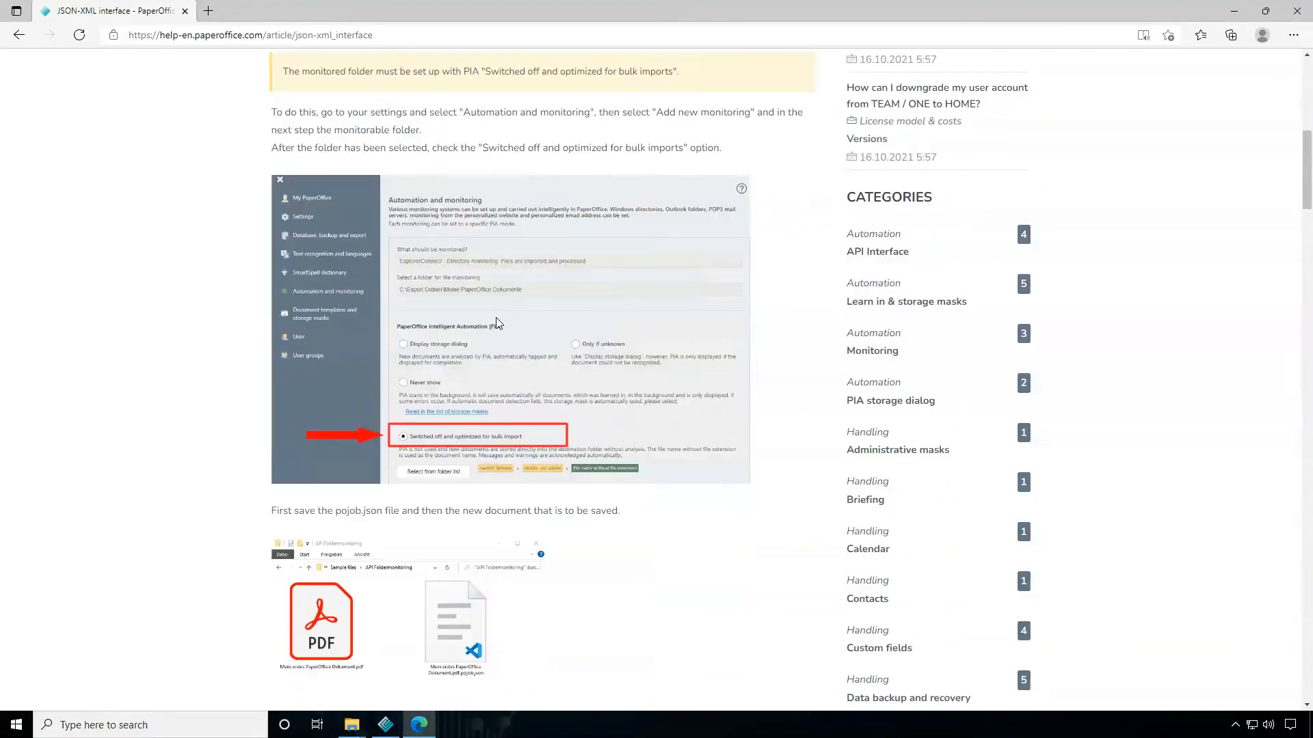
scroll(487, 323, down, 2)
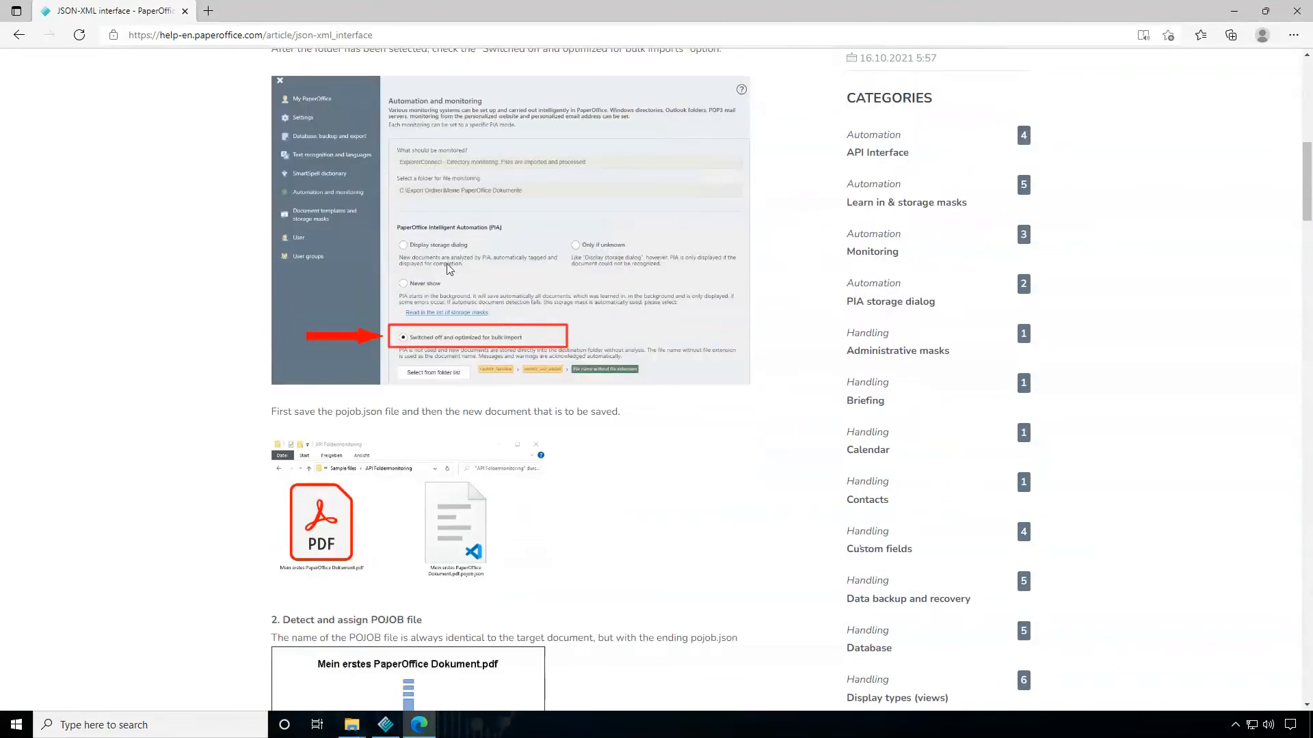
scroll(457, 337, down, 4)
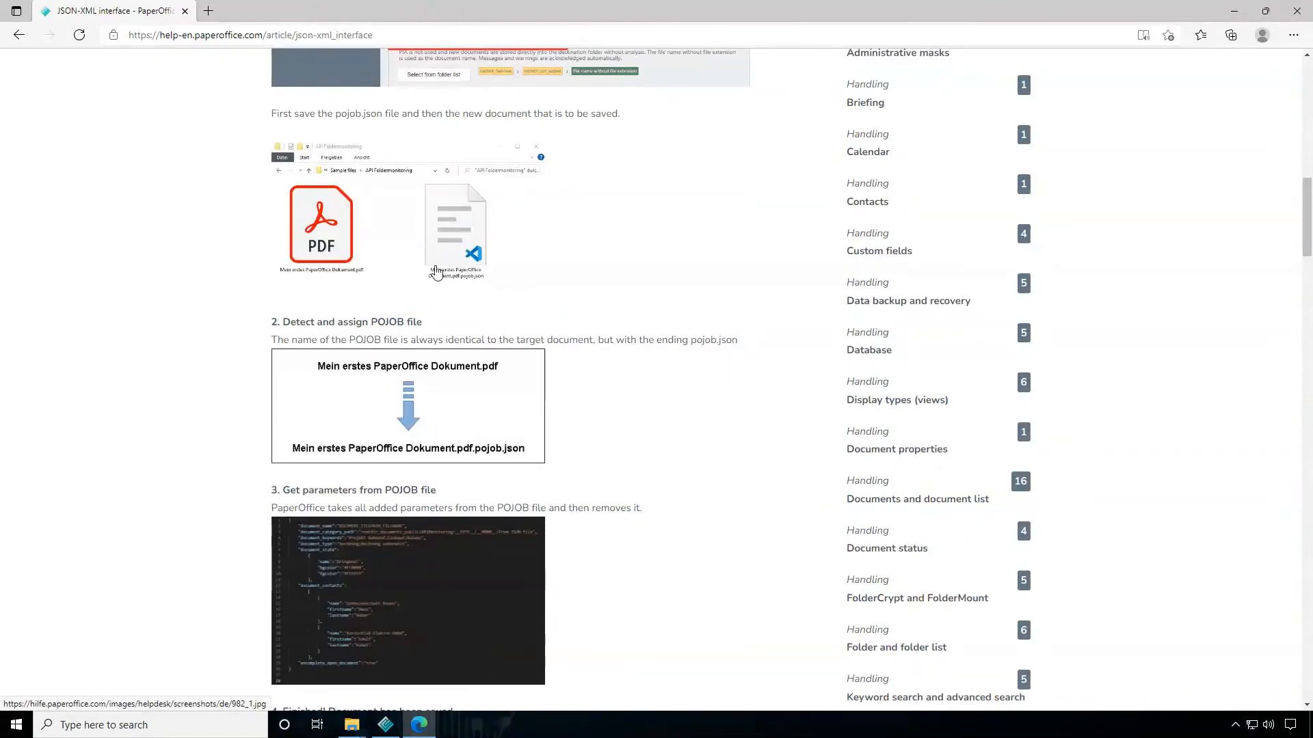
scroll(435, 272, down, 3)
Enlarge the sample POJOB file image, close it, review the surrounding instructions and return to the API Interface article list
click(415, 395)
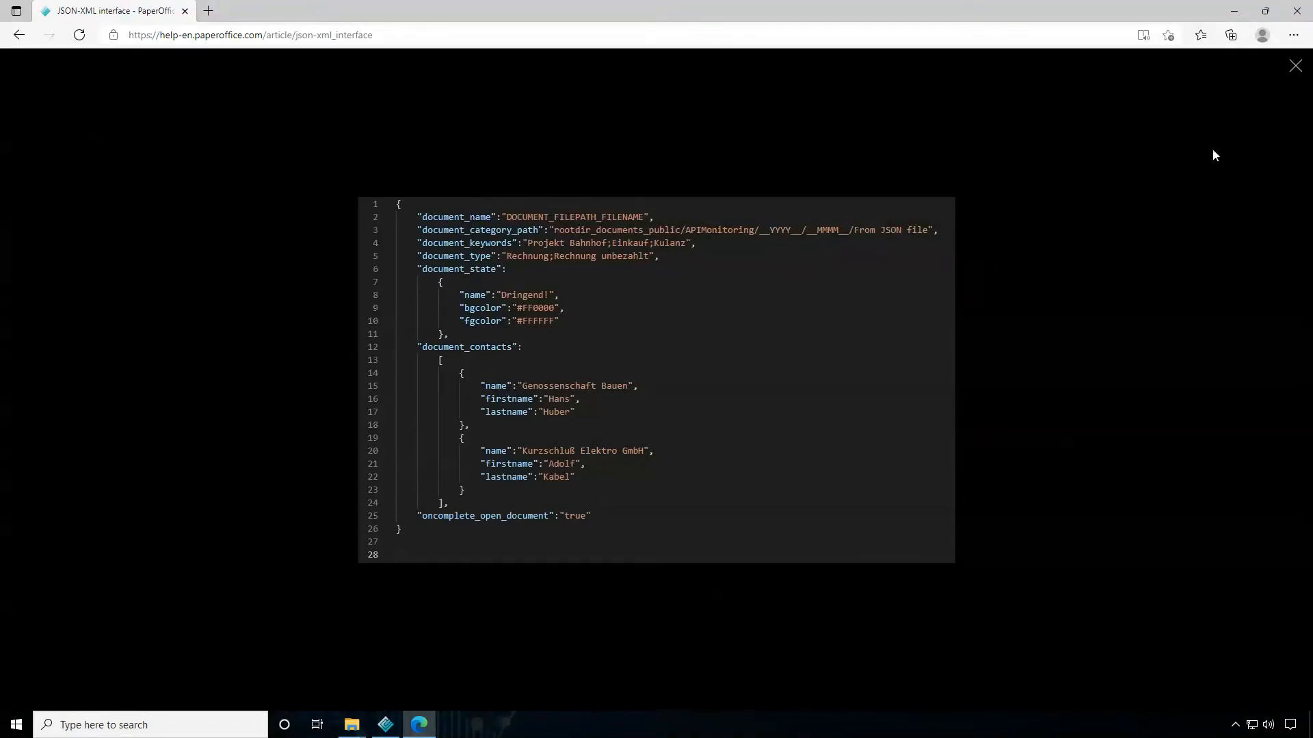
click(1295, 66)
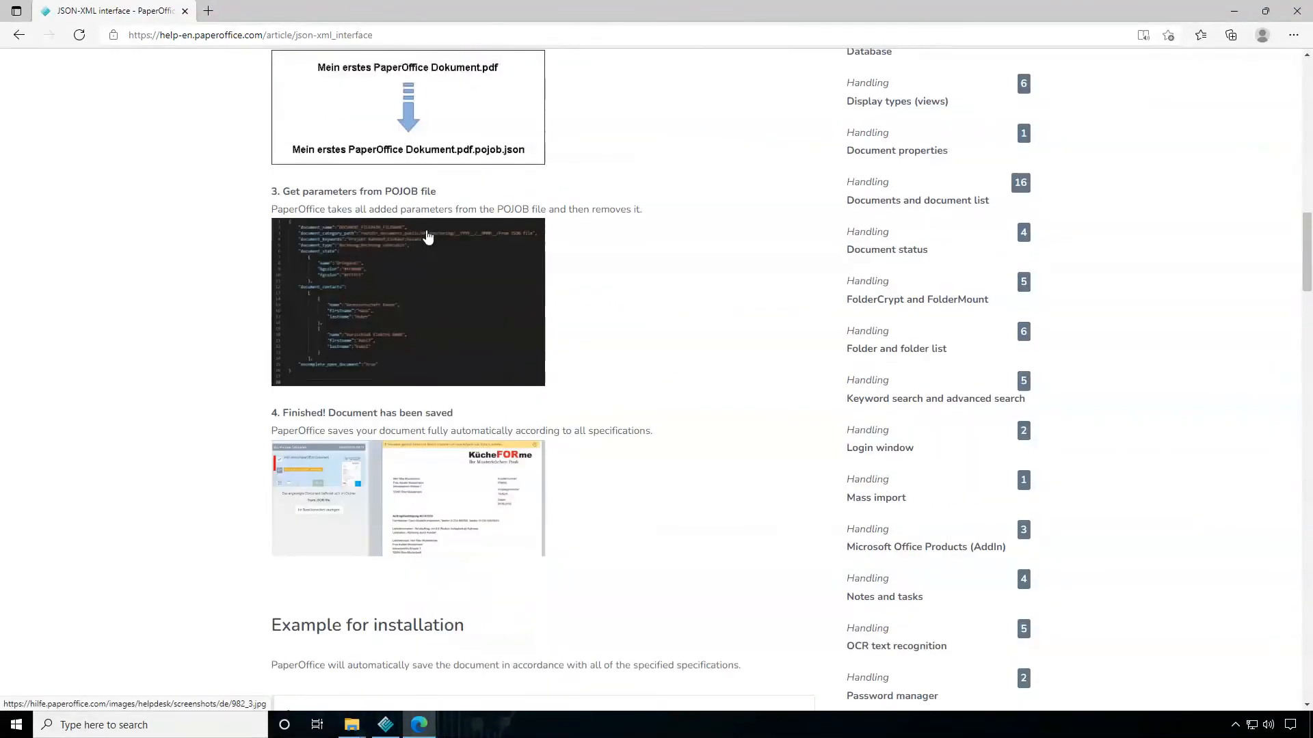
scroll(431, 385, up, 4)
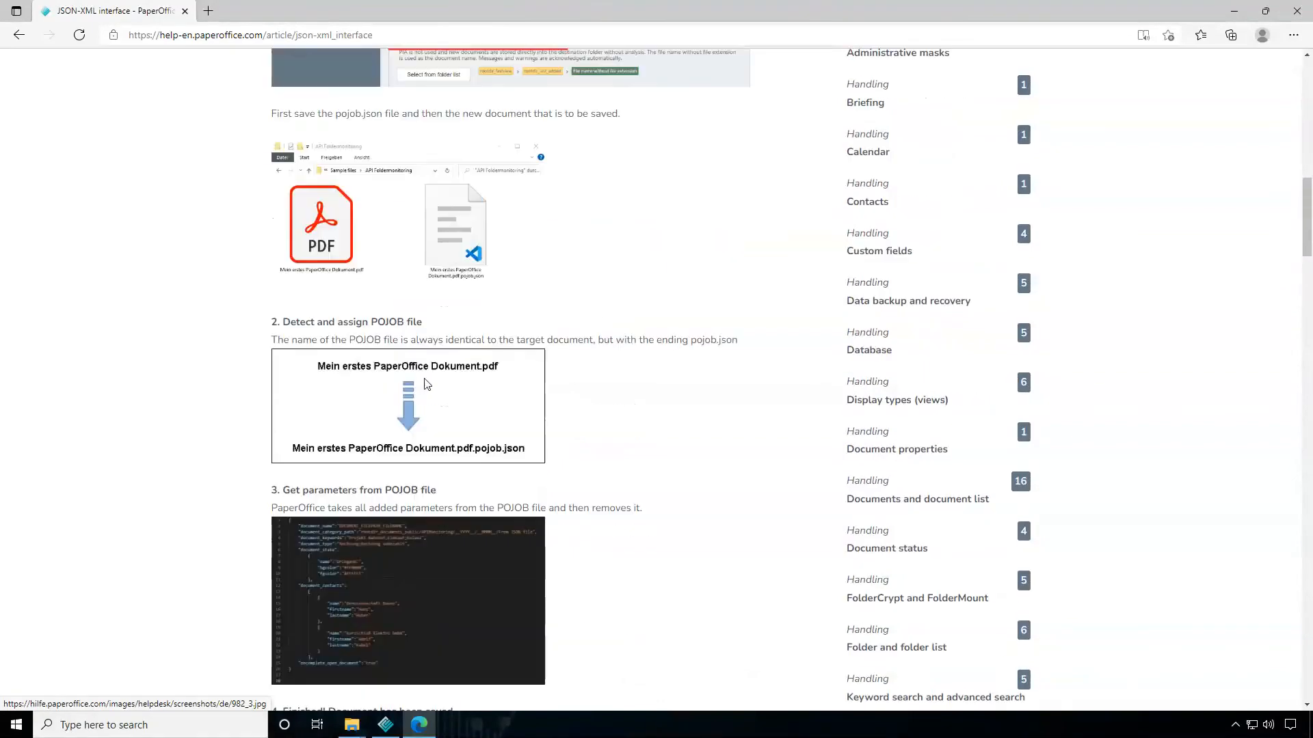
scroll(393, 405, down, 3)
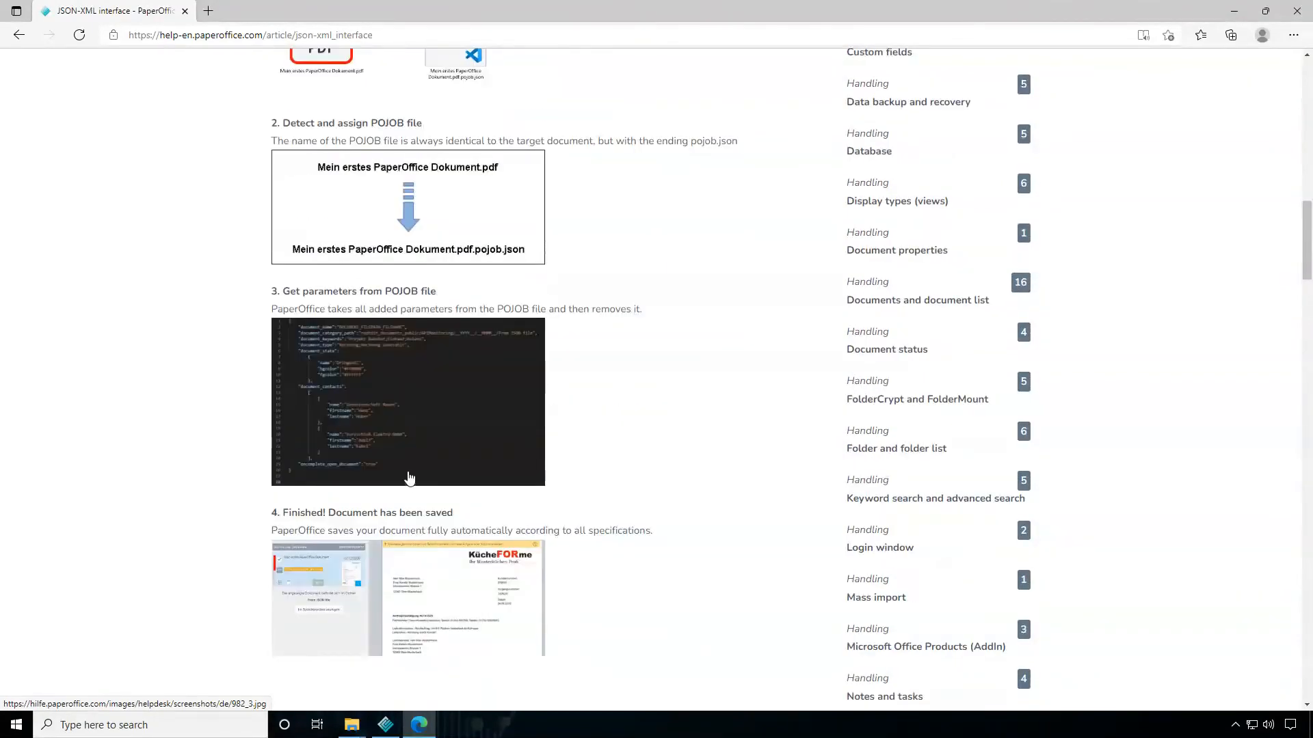
scroll(411, 420, up, 4)
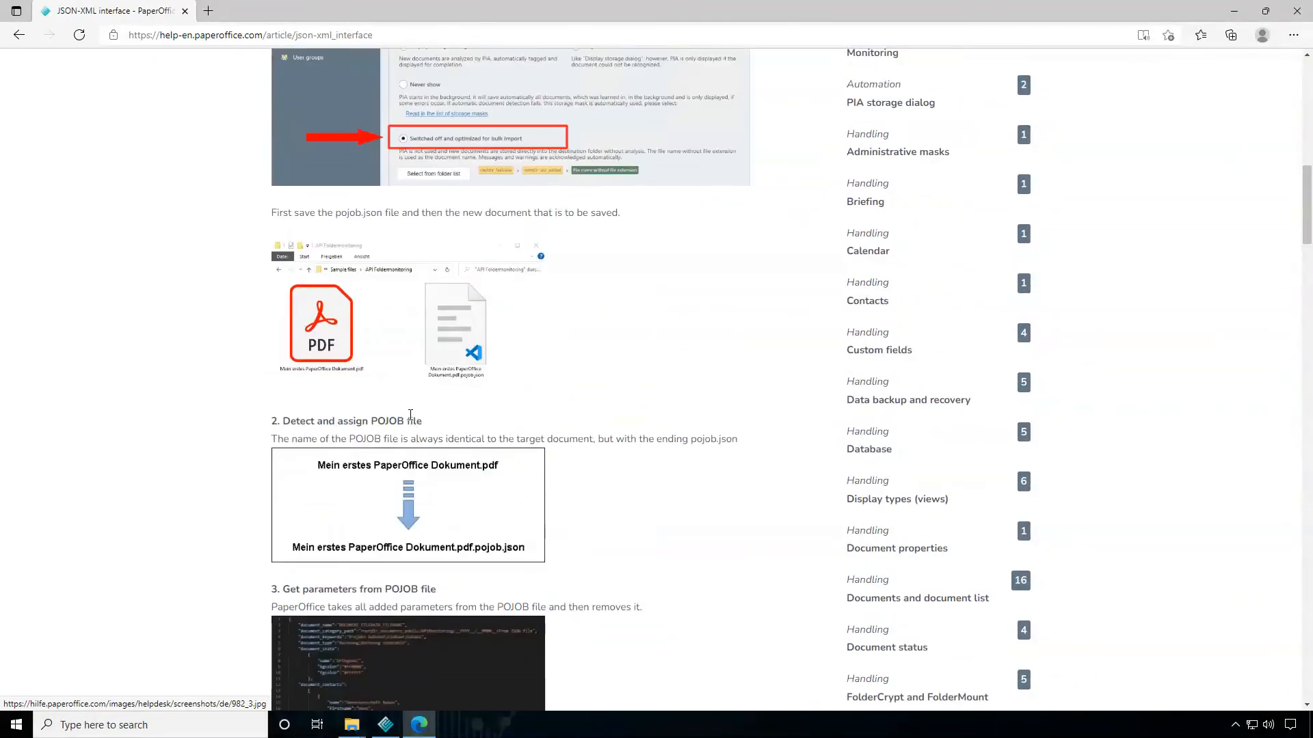
scroll(412, 420, up, 9)
key(alt+Left)
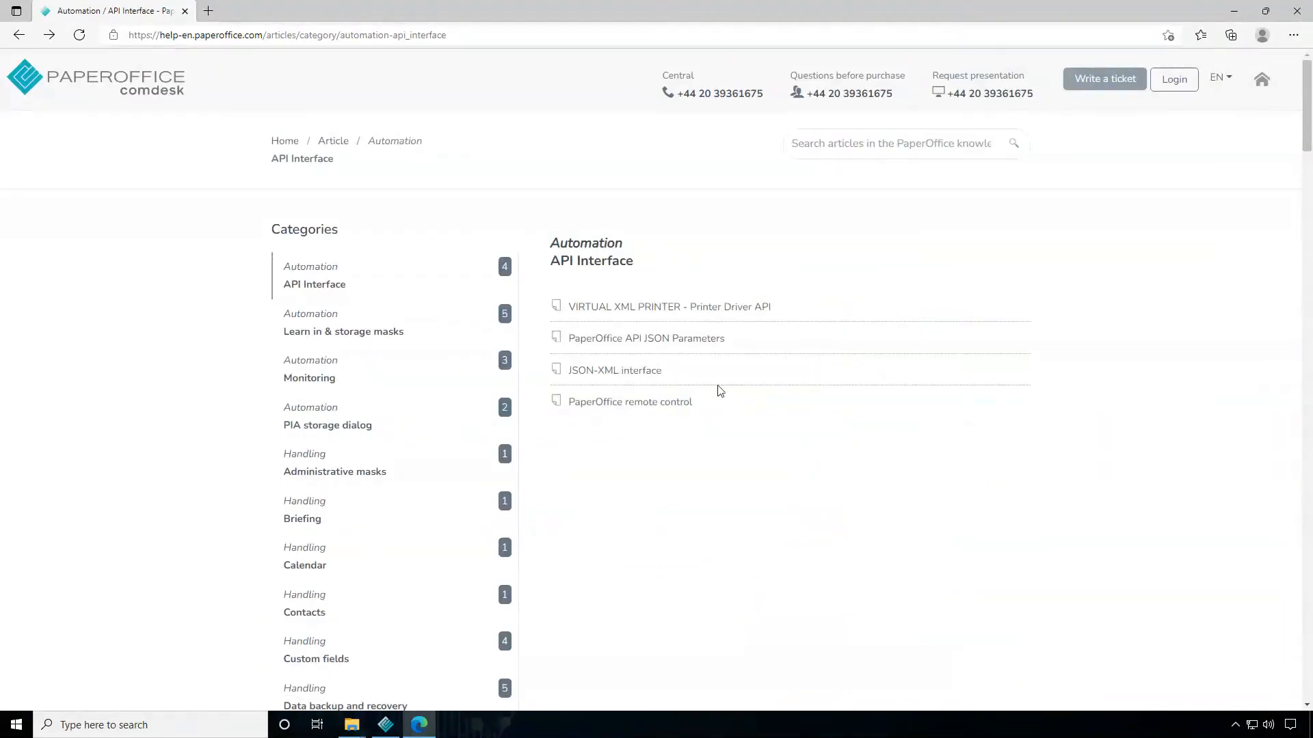
Open the PaperOffice API JSON Parameters article and look through the page down to its footer links
click(656, 344)
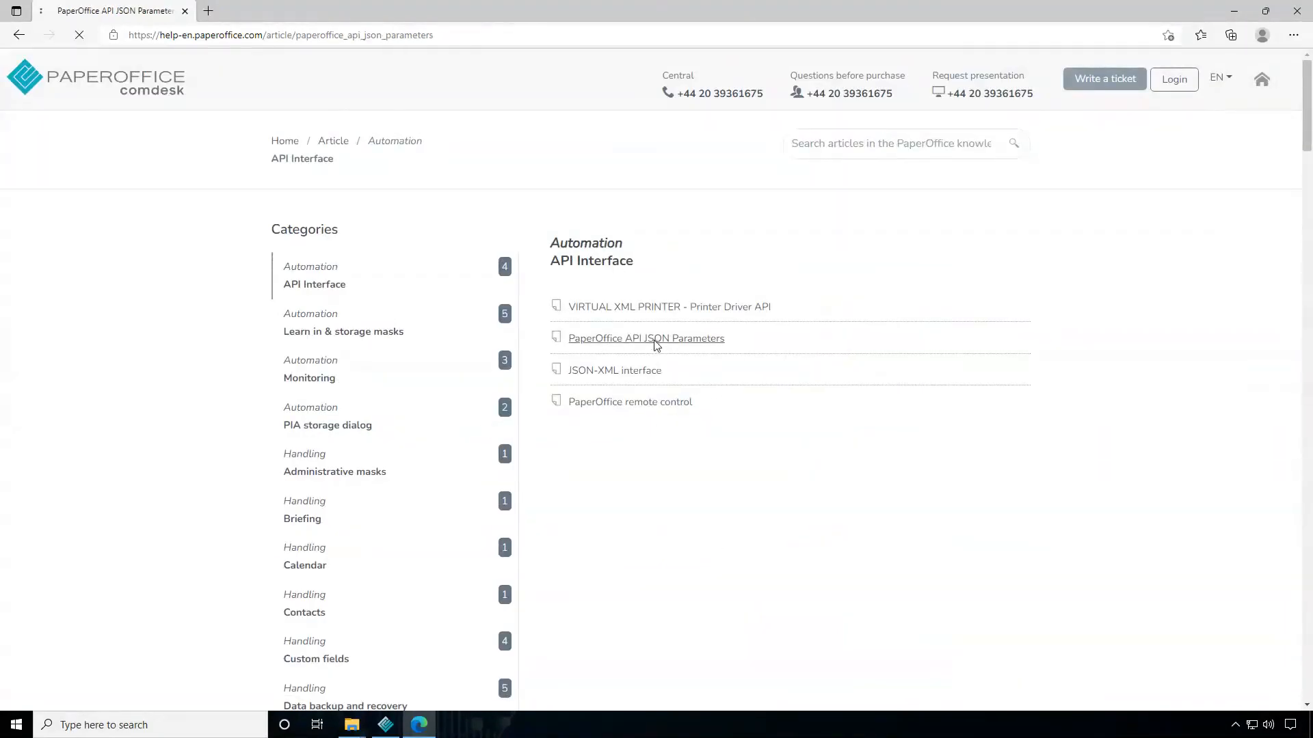
scroll(415, 376, down, 10)
scroll(420, 382, up, 7)
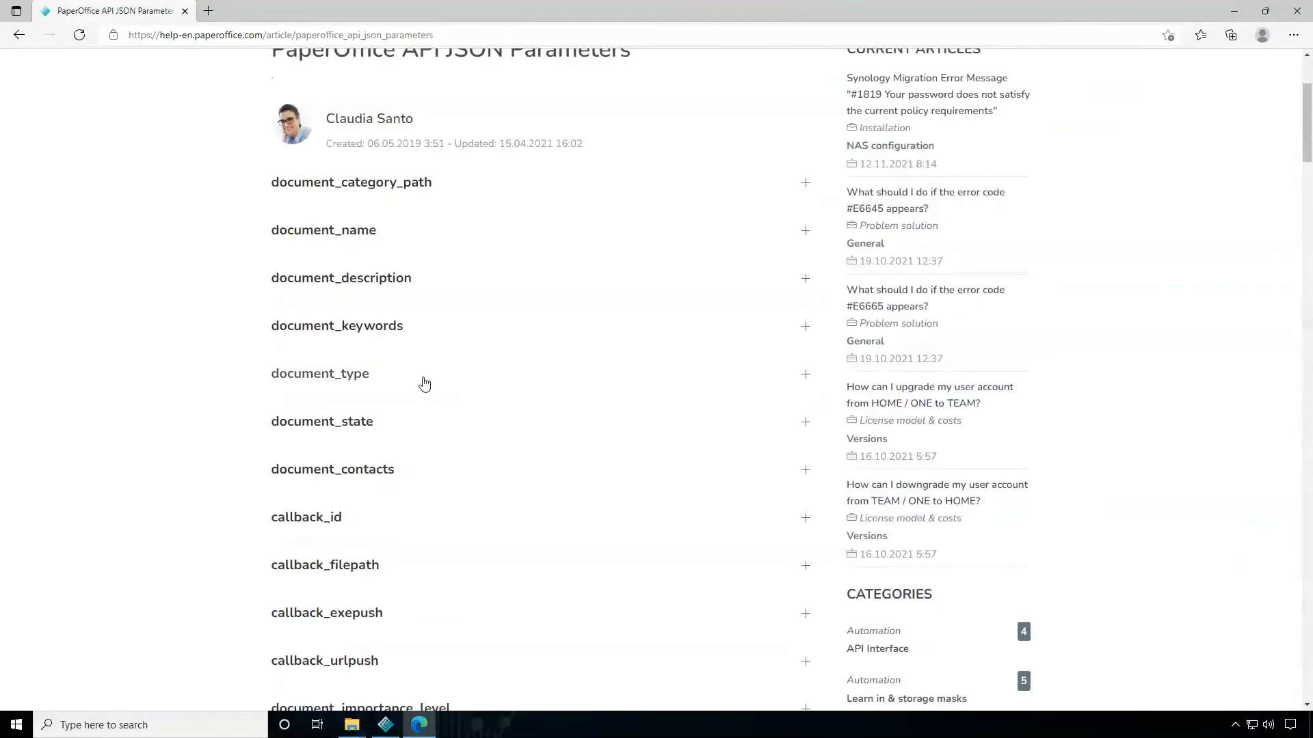
scroll(424, 383, up, 3)
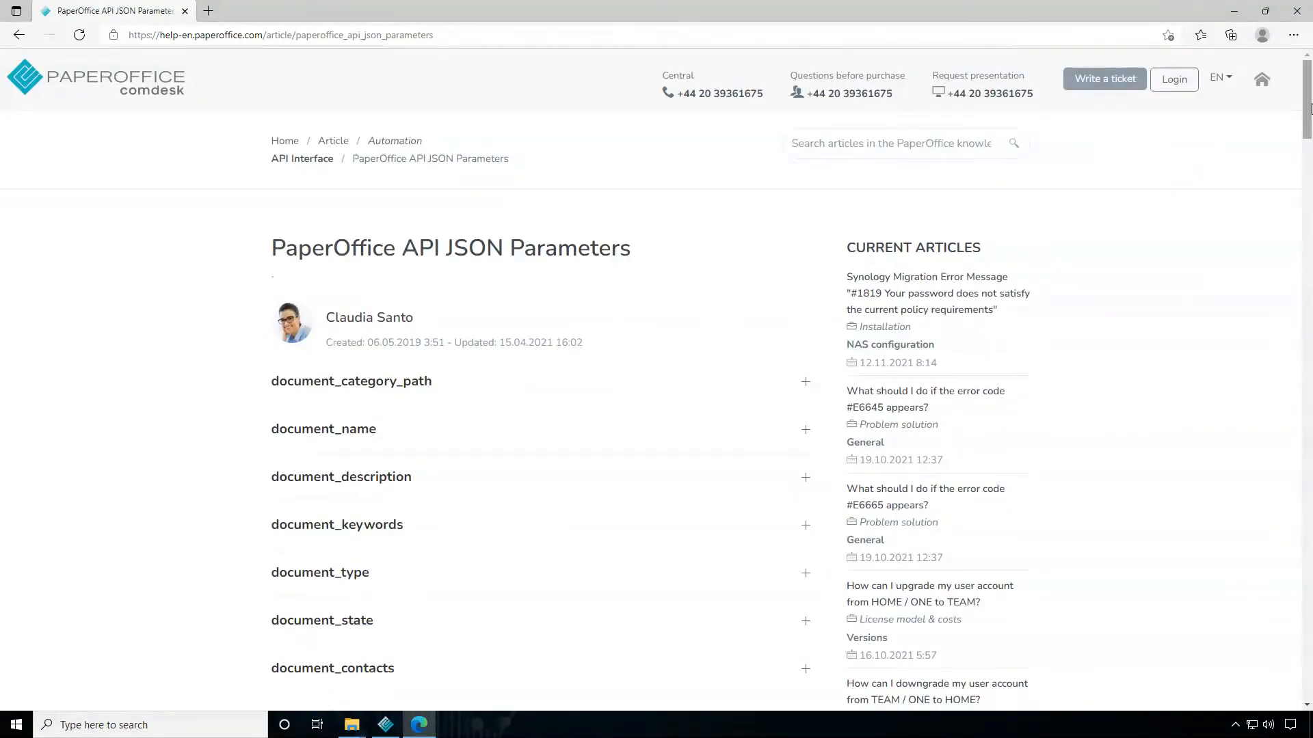
drag(1306, 111, 1301, 137)
drag(1301, 238, 1277, 642)
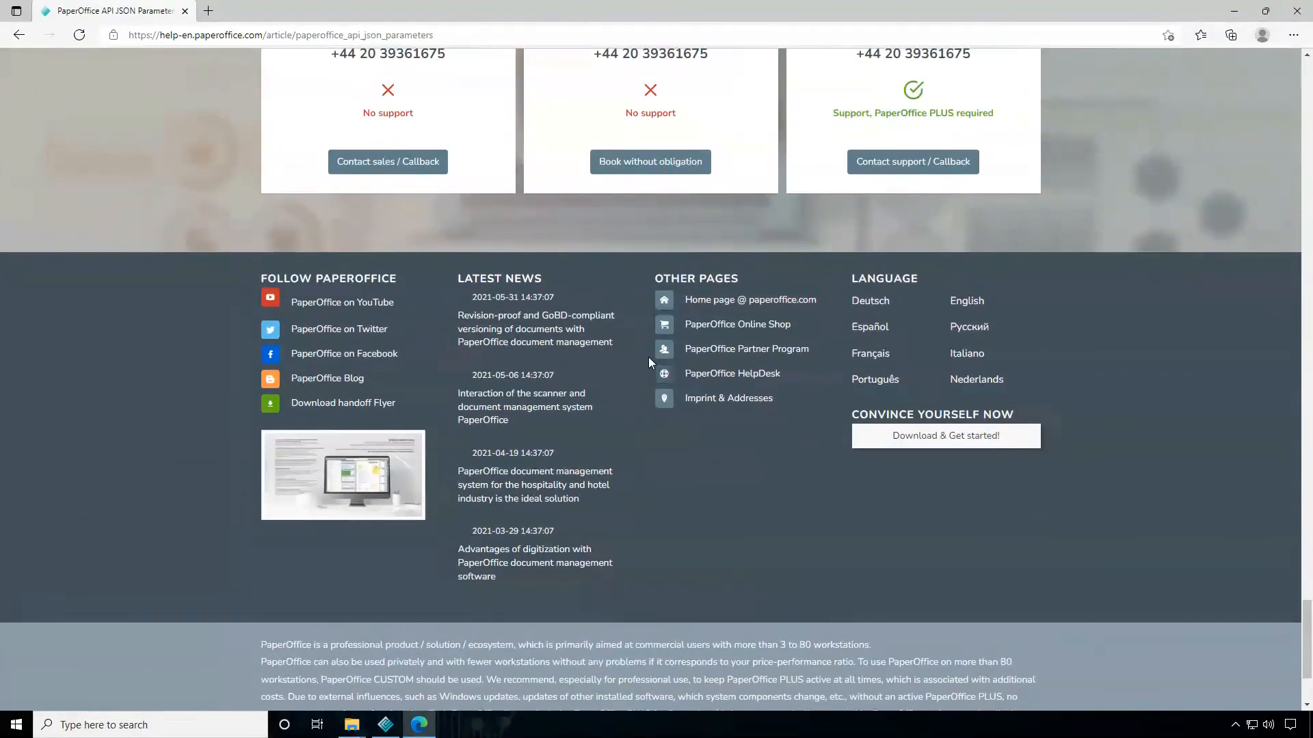
Open PaperOffice's YouTube channel from the page footer, accept the cookie consent and browse the channel's uploaded videos
click(377, 305)
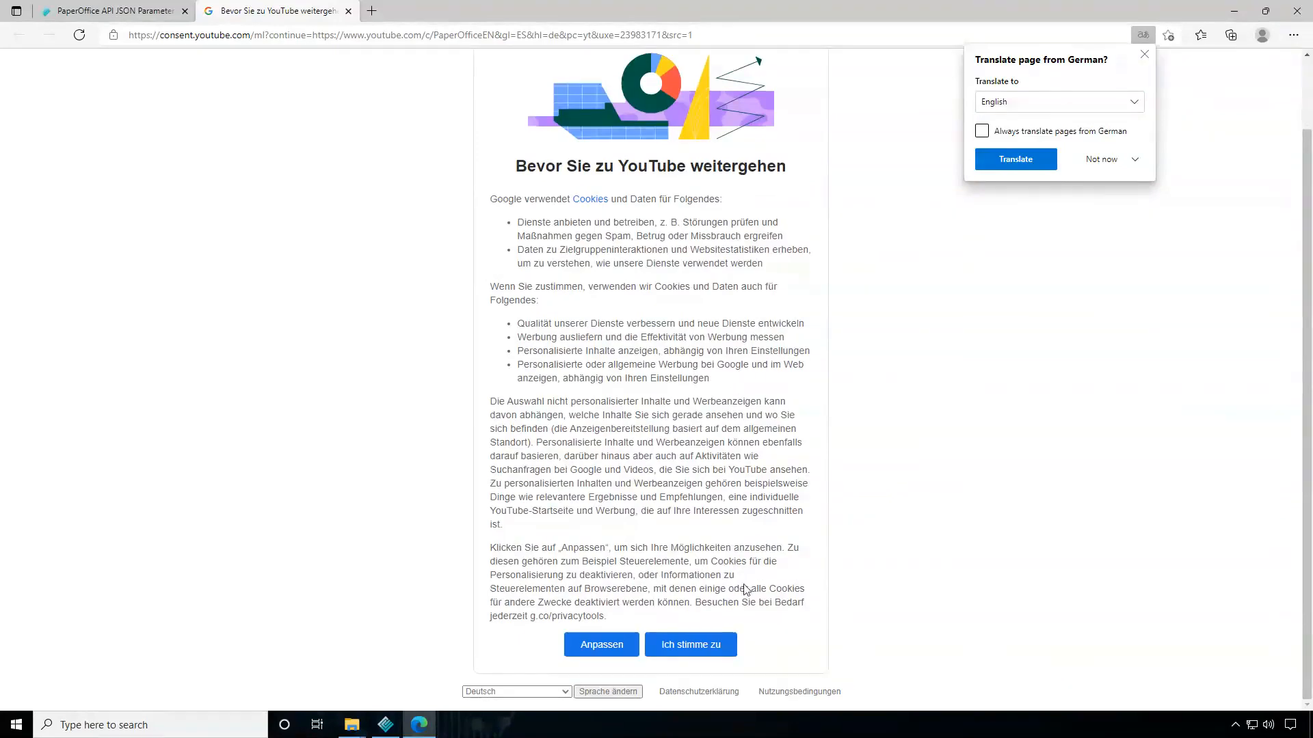
click(705, 645)
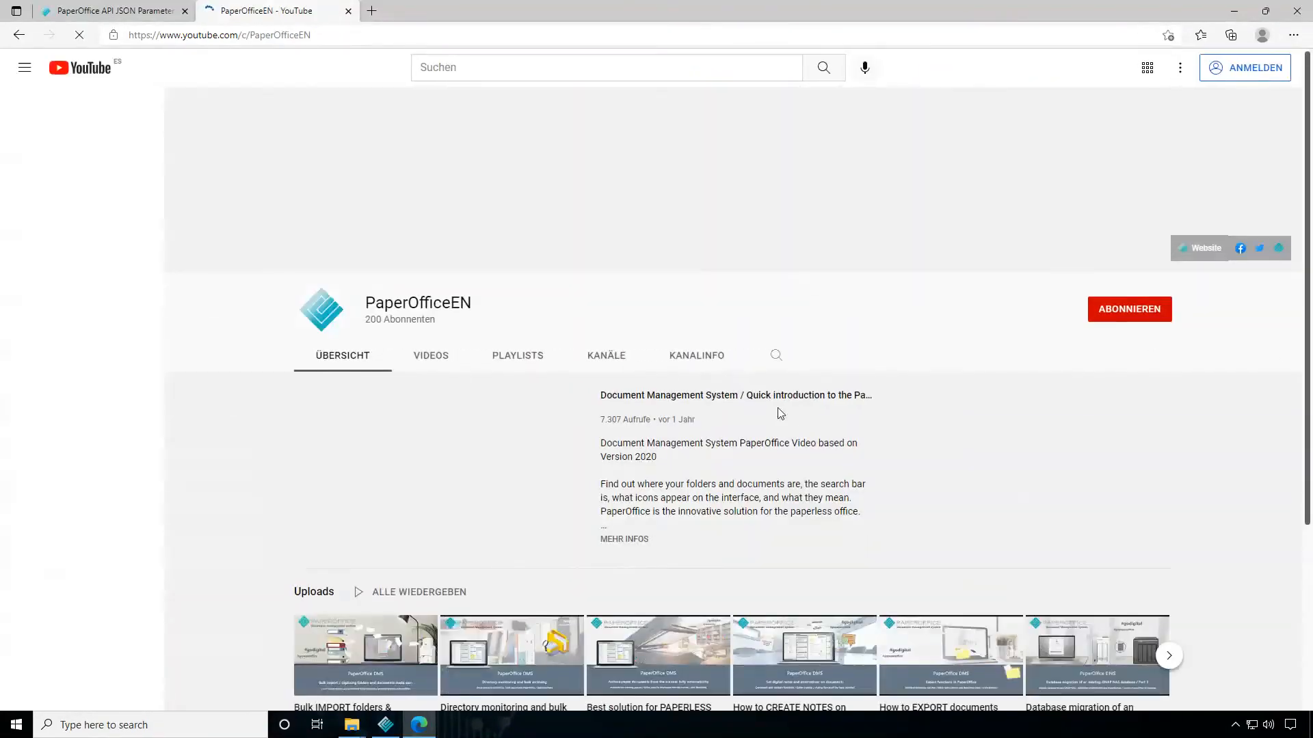
click(434, 363)
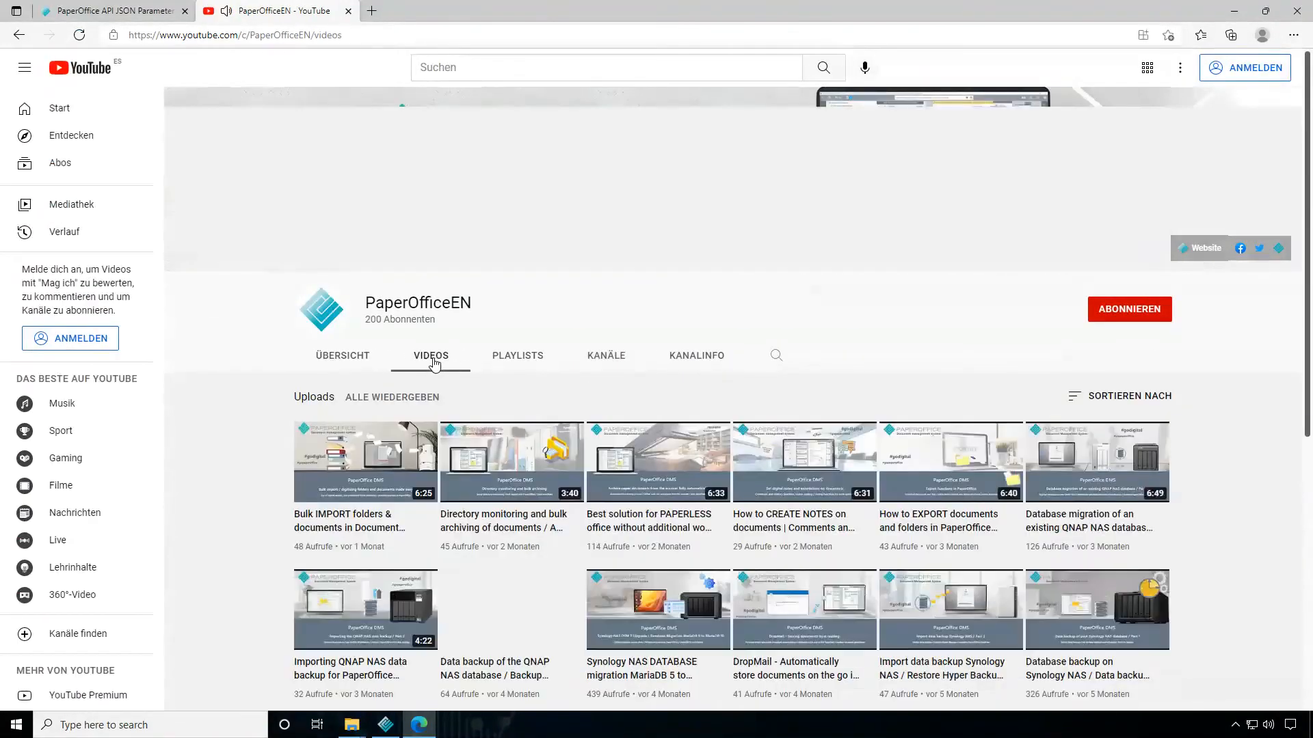
scroll(506, 340, down, 3)
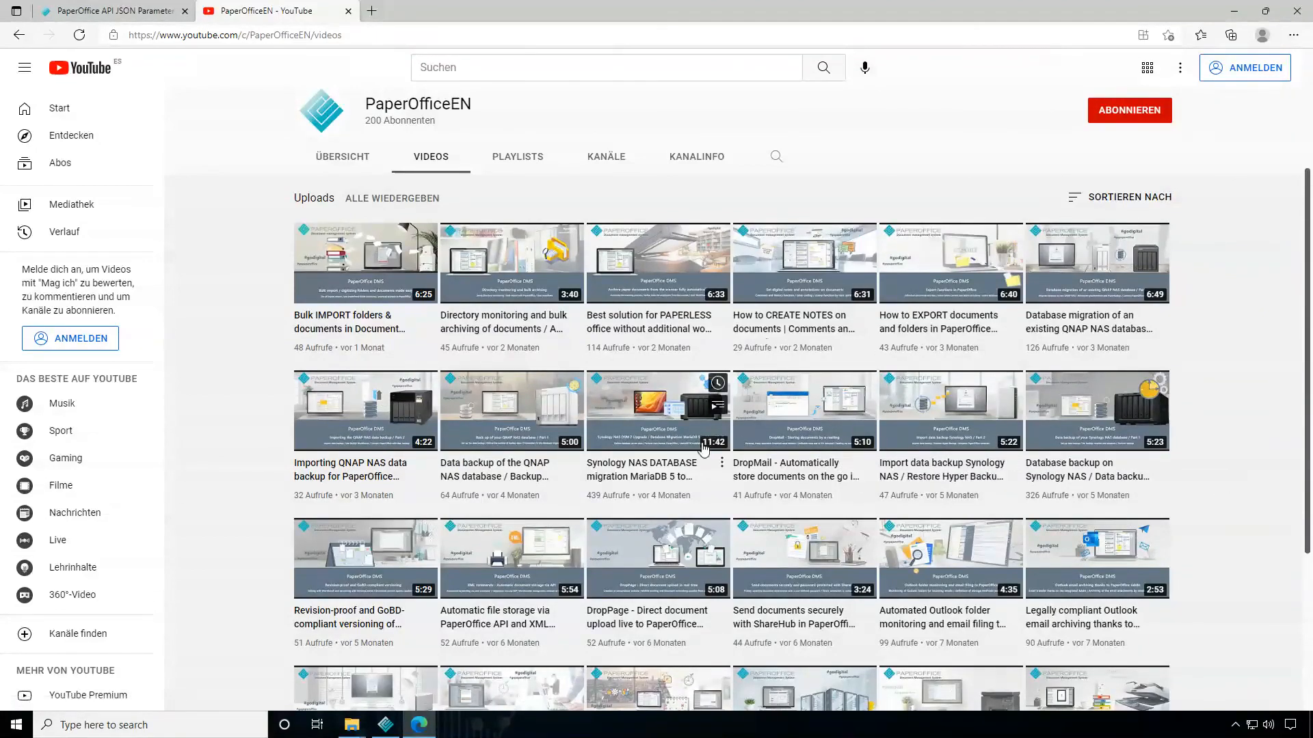
scroll(740, 467, down, 2)
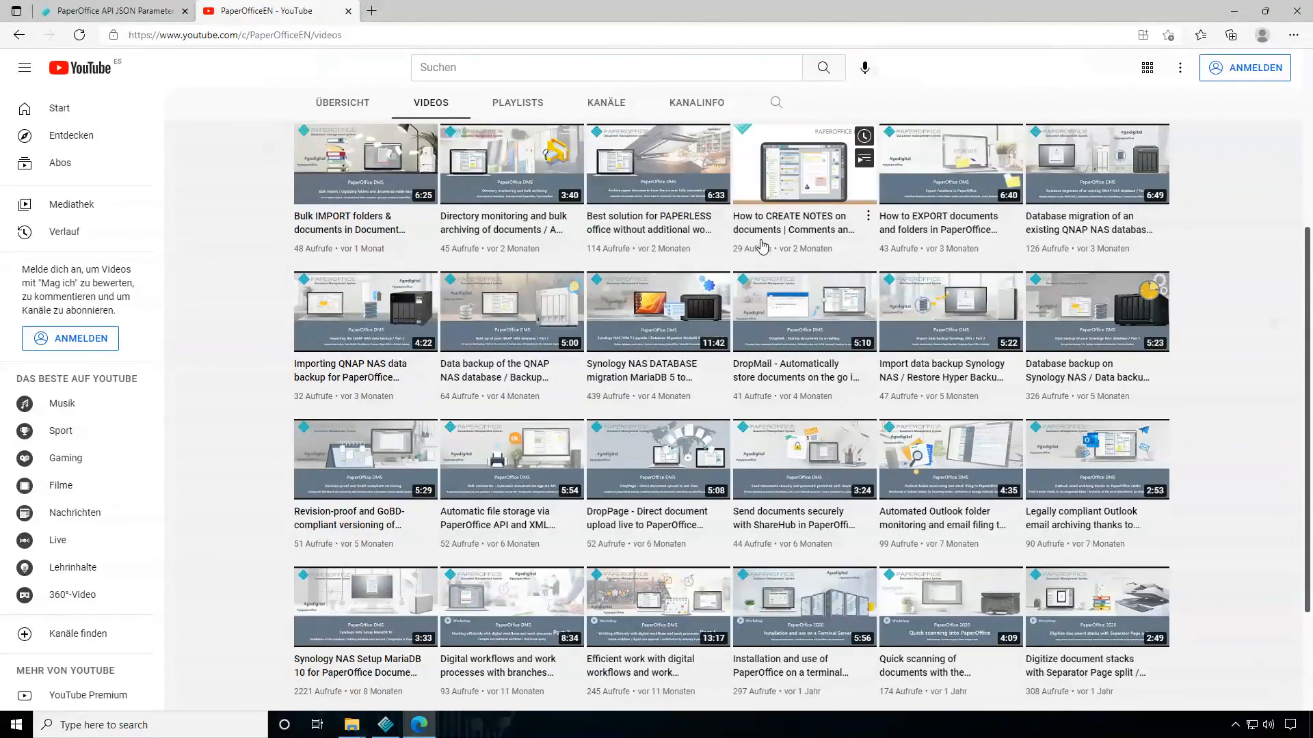
scroll(865, 383, up, 2)
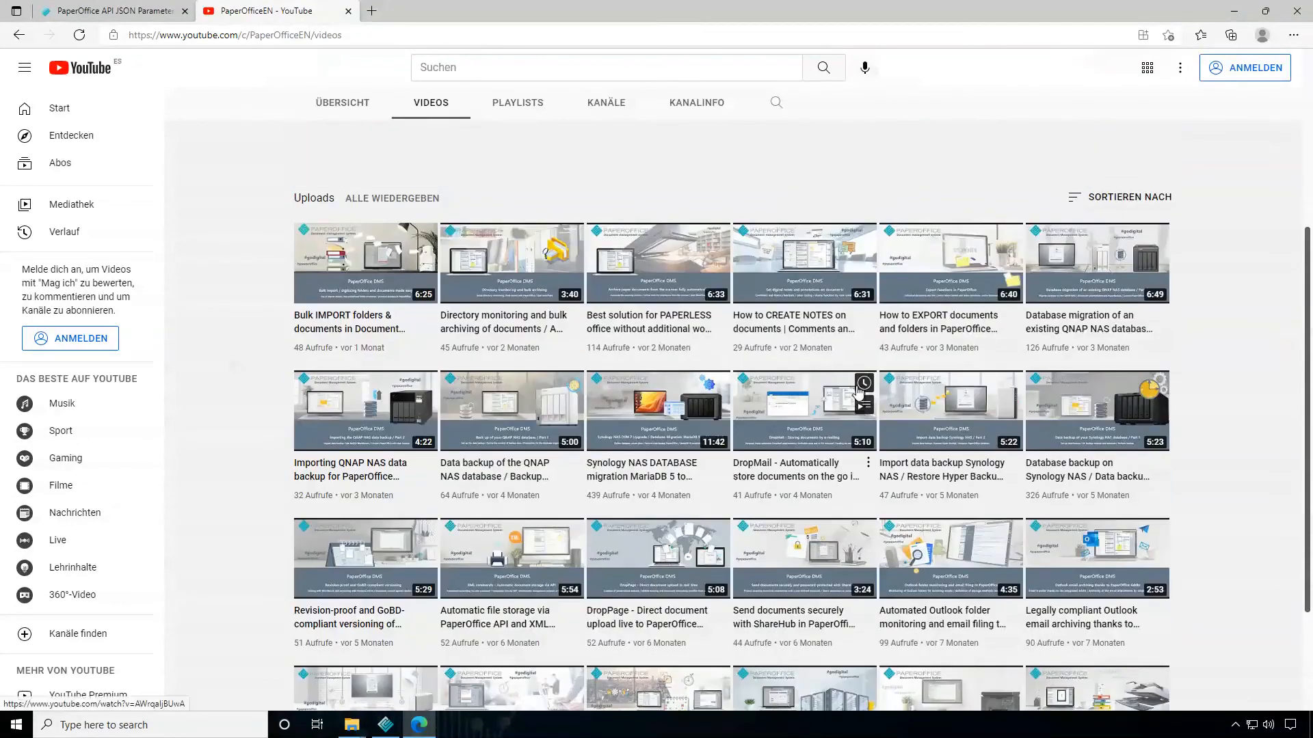
scroll(856, 396, up, 2)
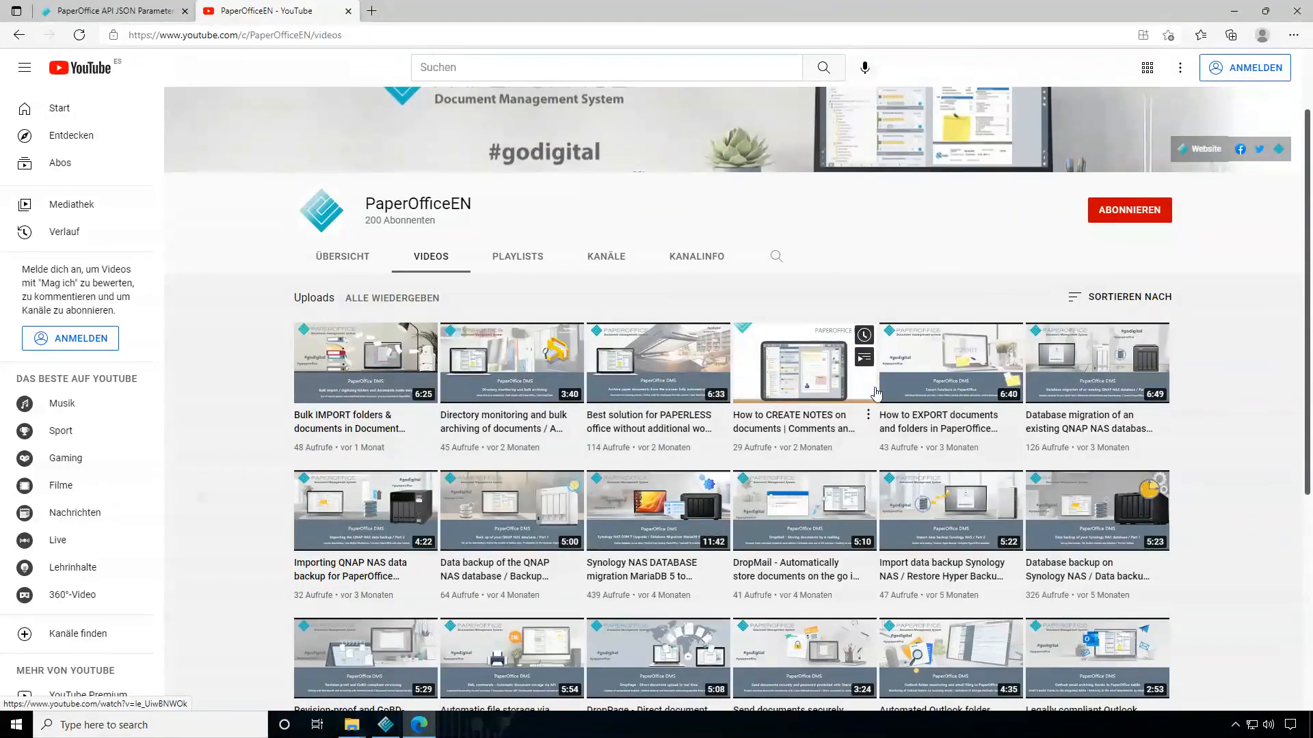
scroll(514, 439, down, 4)
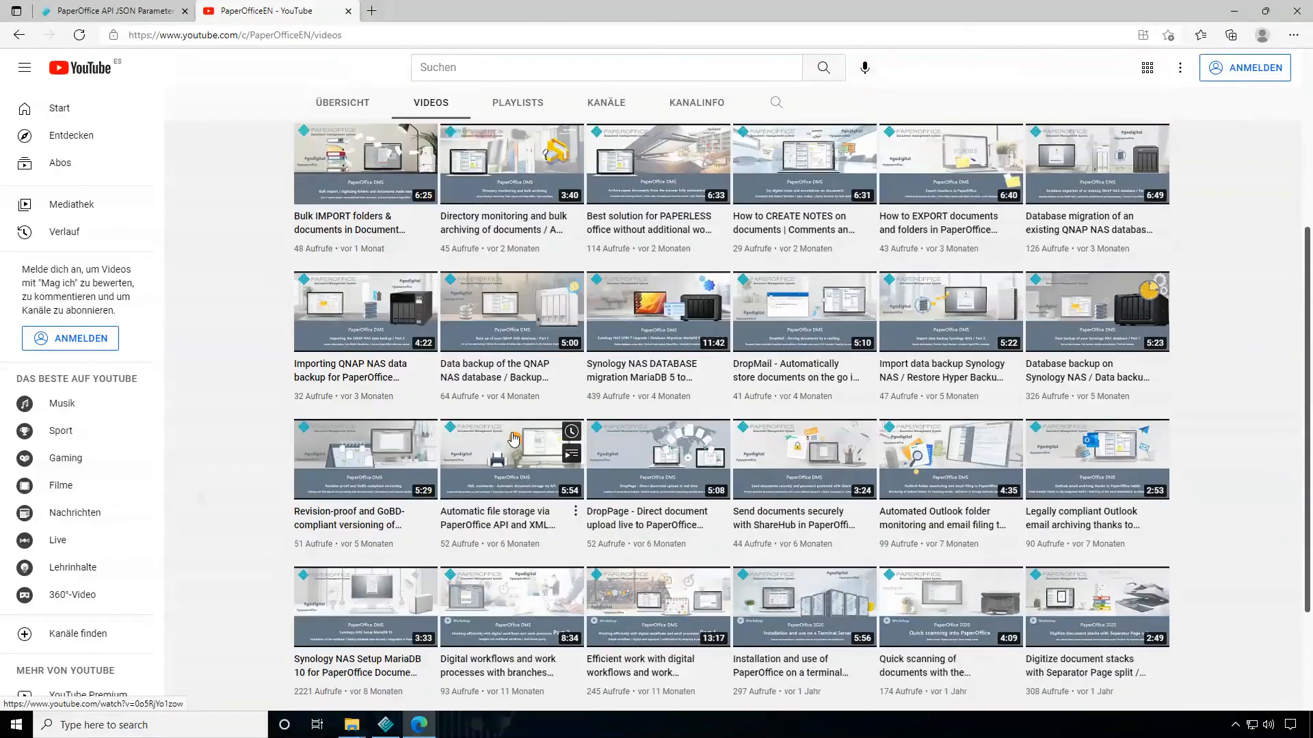
scroll(576, 441, up, 2)
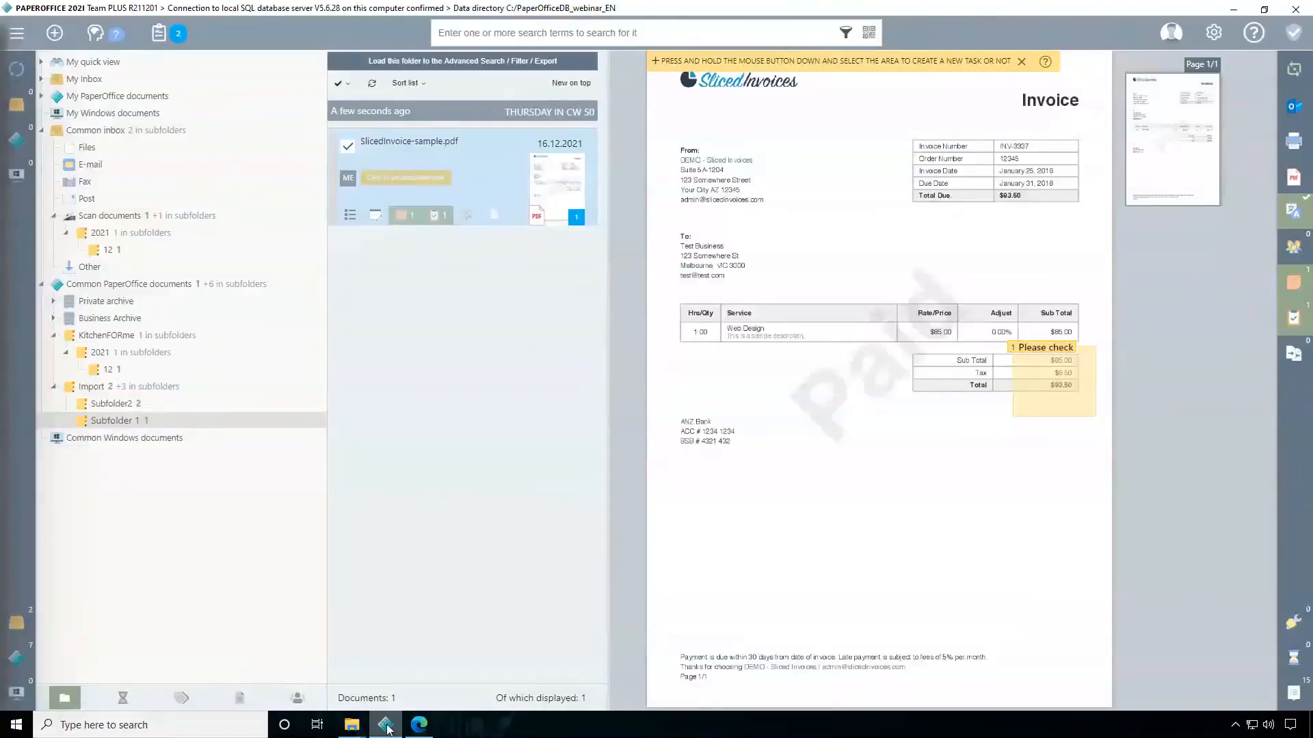
Switch back to PaperOffice, view the version control of the SlicedInvoice-sample.pdf document and close it
click(387, 727)
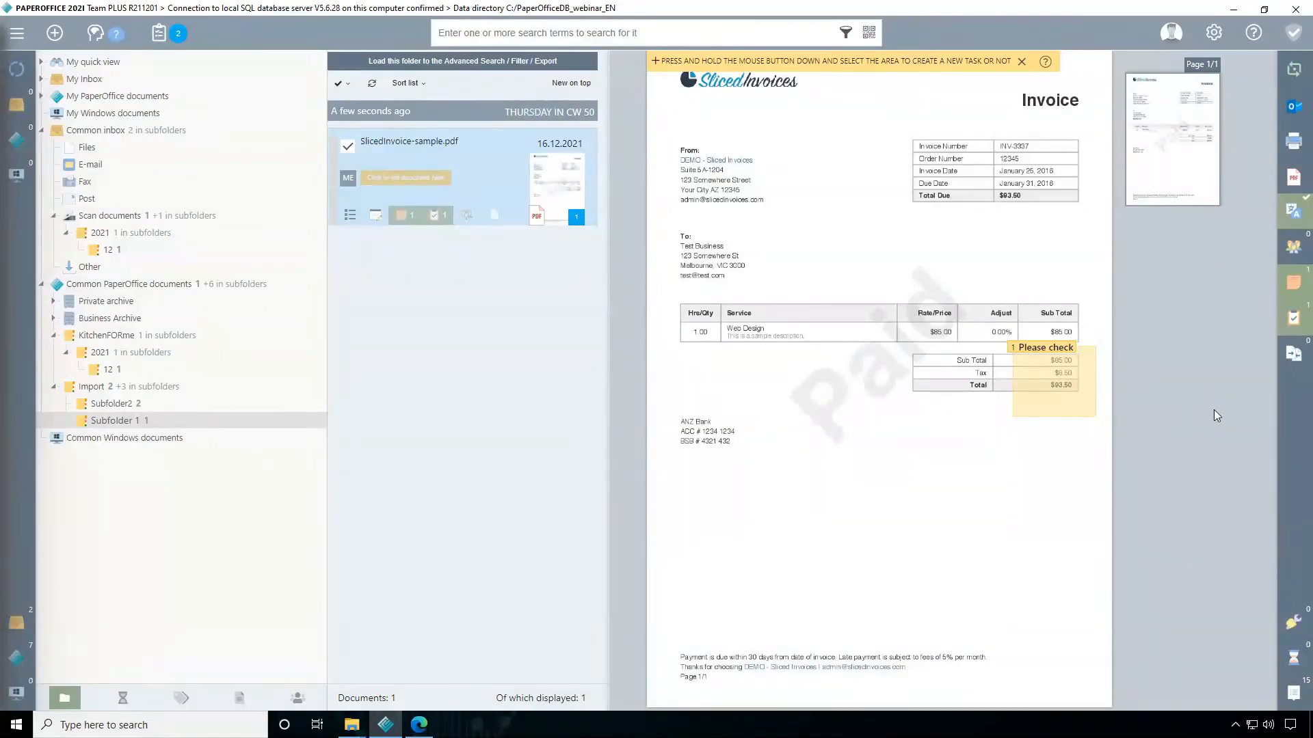
click(1292, 359)
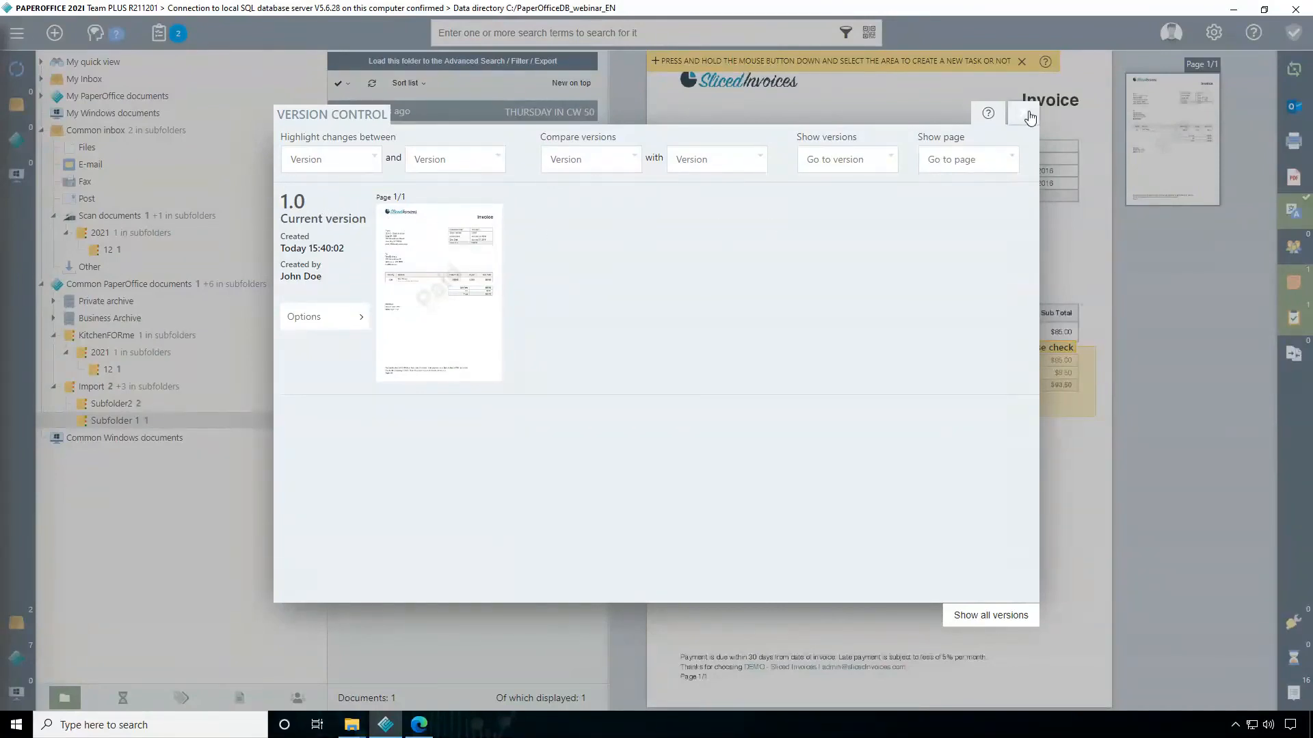
click(1023, 112)
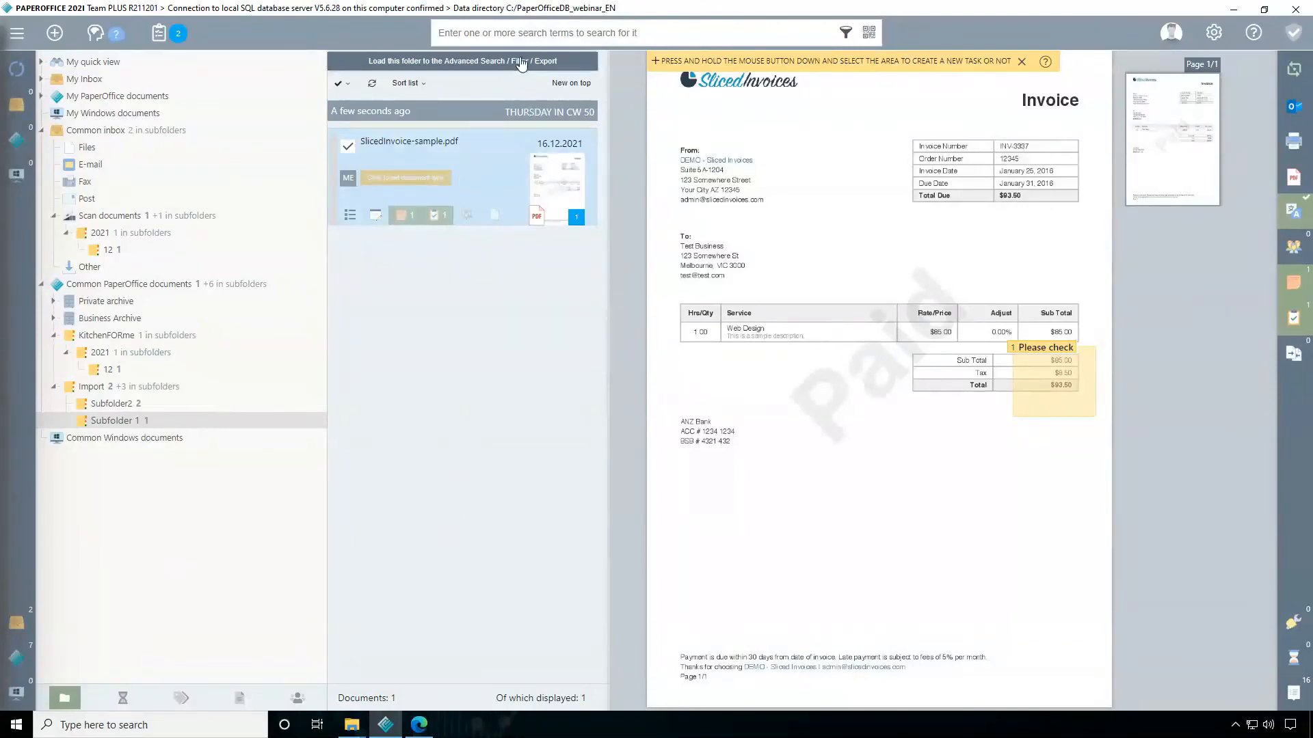
Search the entire database for "kitchen" and return from the results to the folder view
click(529, 33)
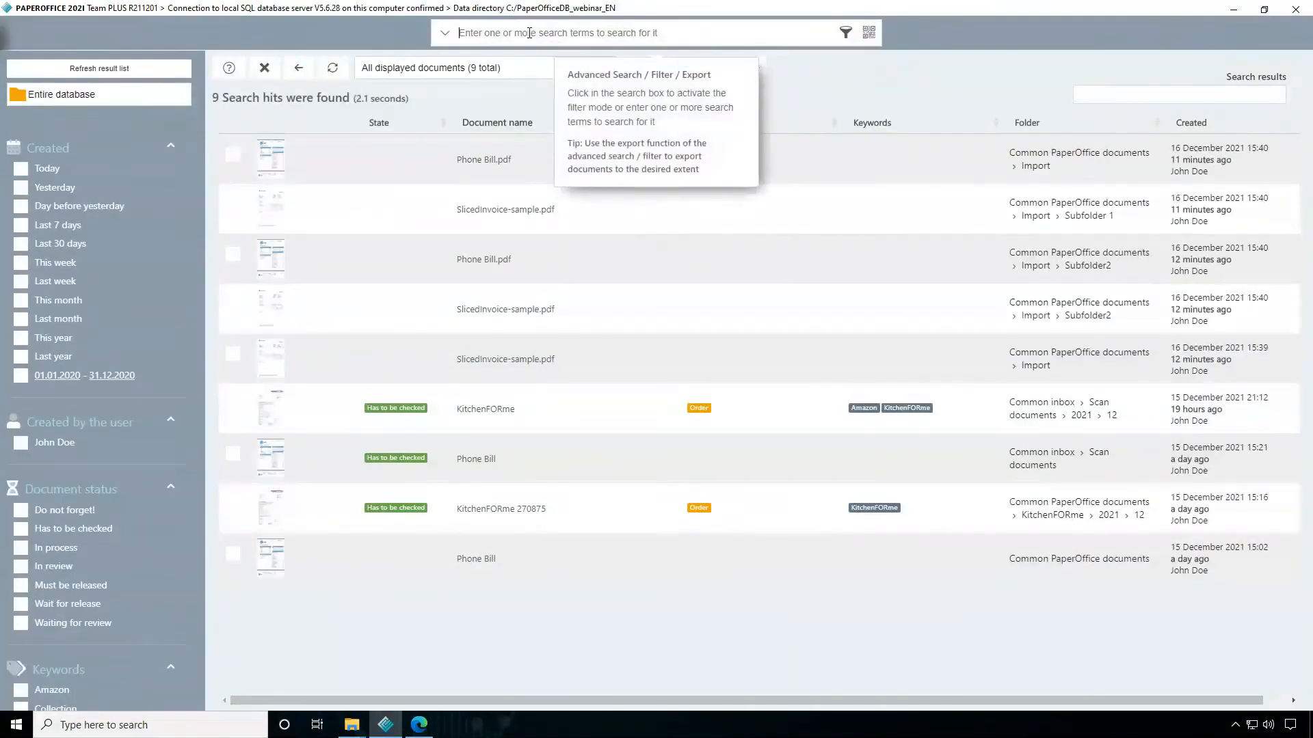
text(kitchen)
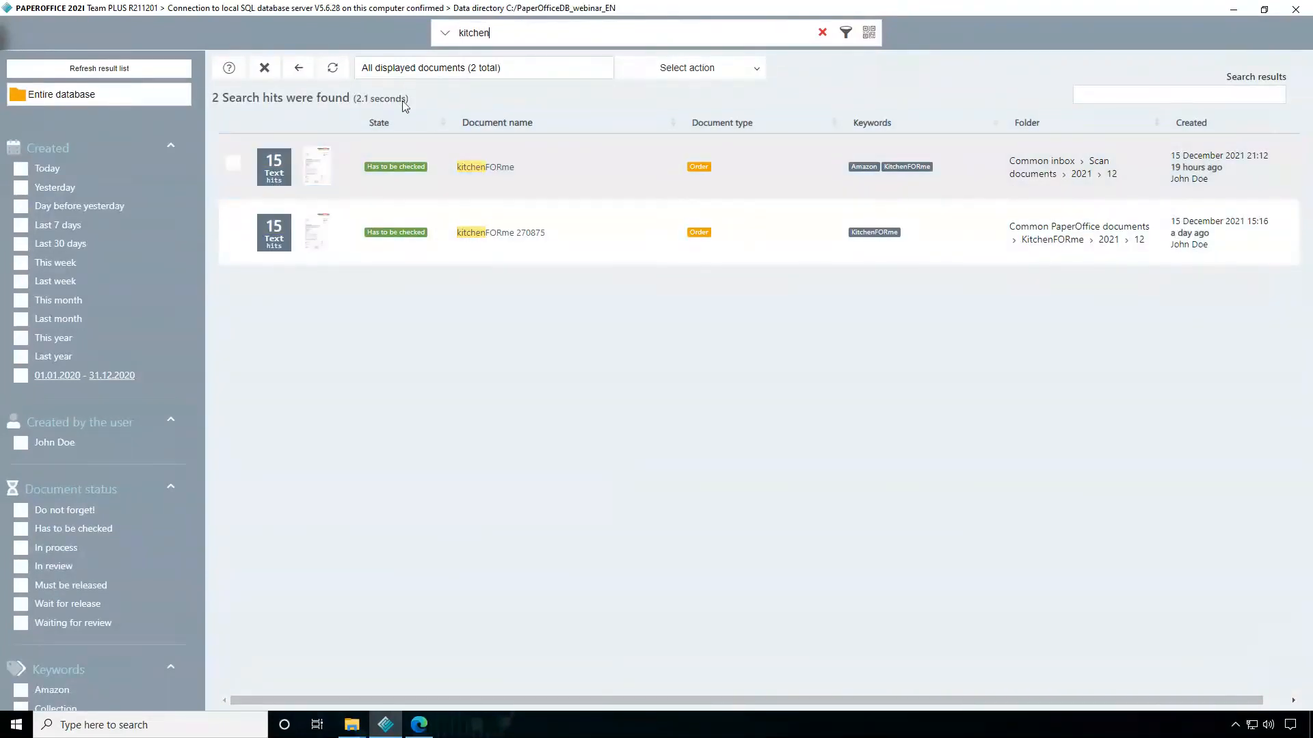
click(443, 35)
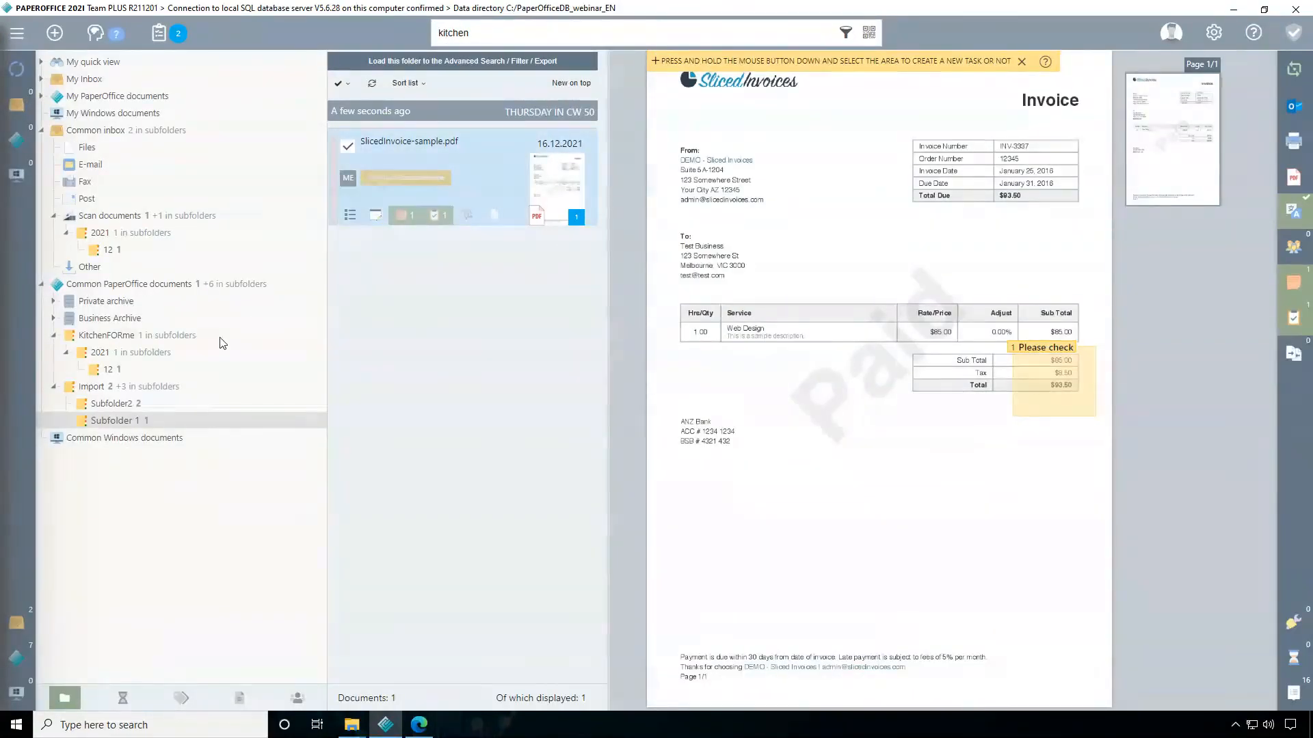
Show the KitchenFORme order in folder 2021 > 12, examine its recognized text, highlight the recipient's name line and close the text view
click(123, 367)
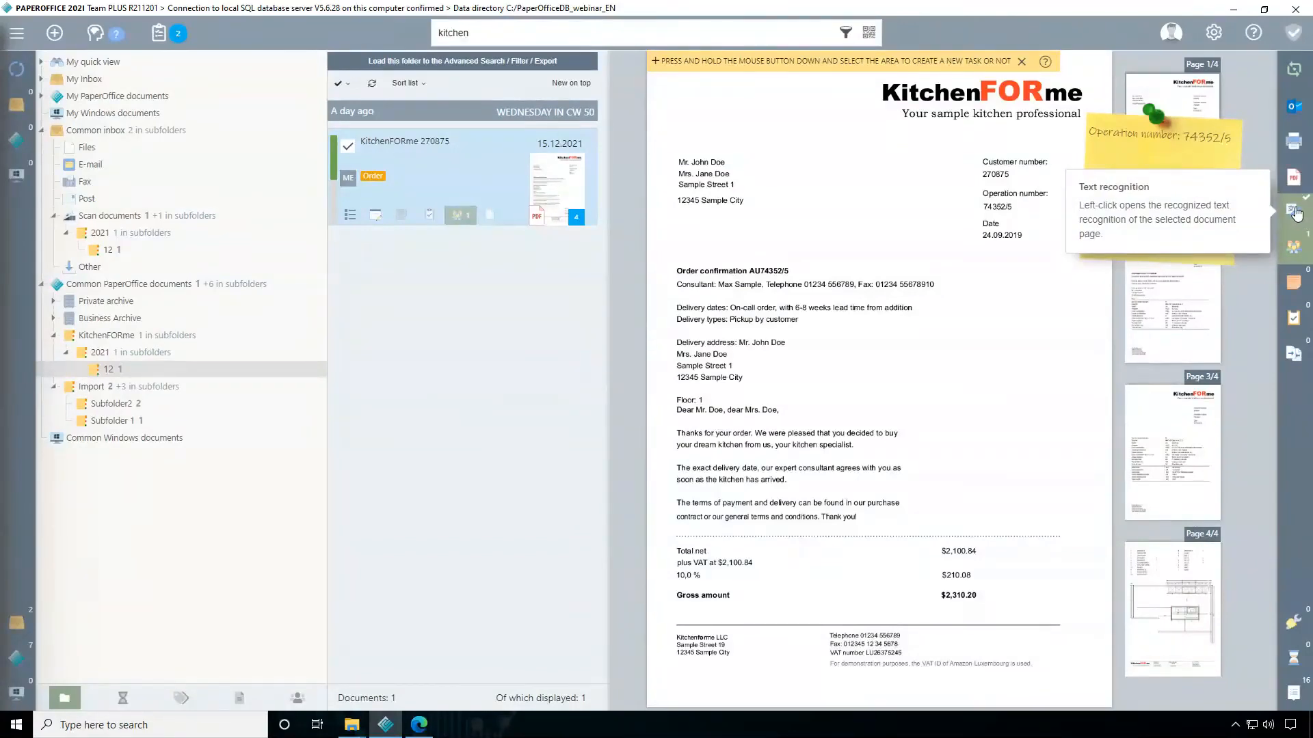
click(1295, 214)
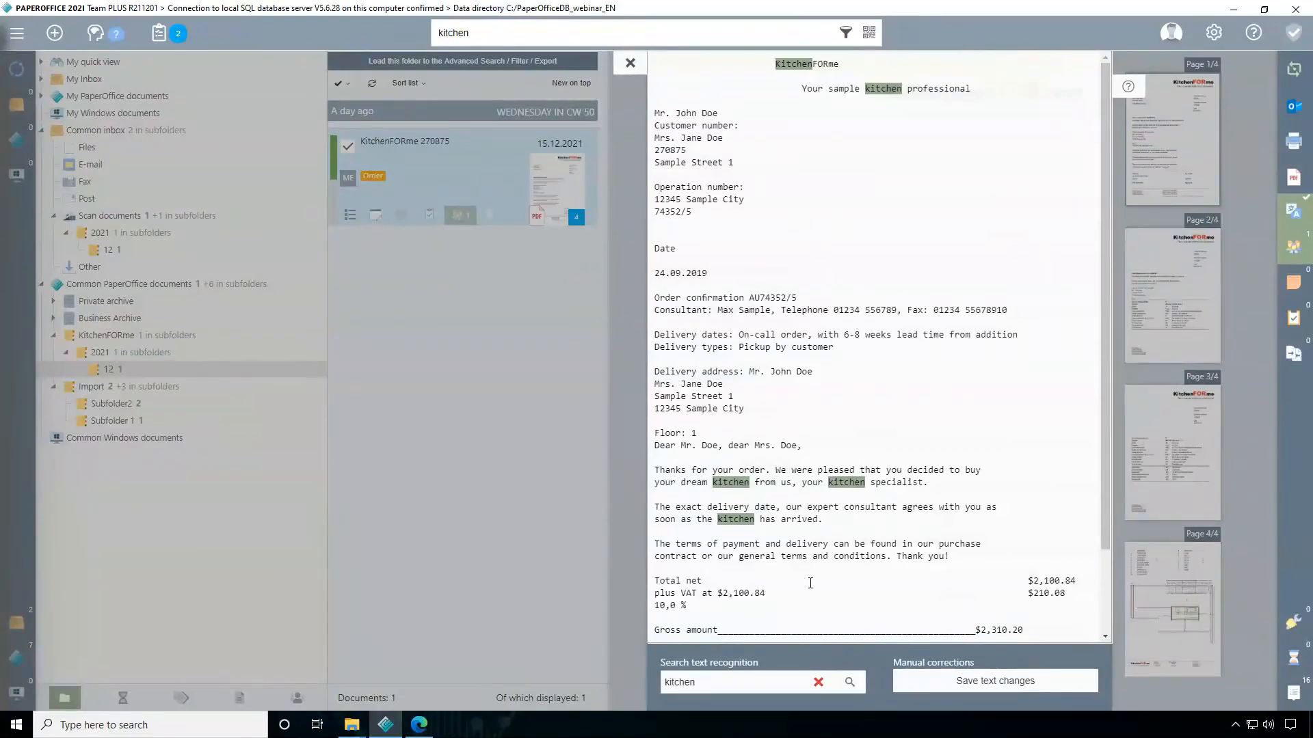
scroll(810, 583, down, 3)
scroll(743, 248, up, 3)
drag(732, 115, 658, 114)
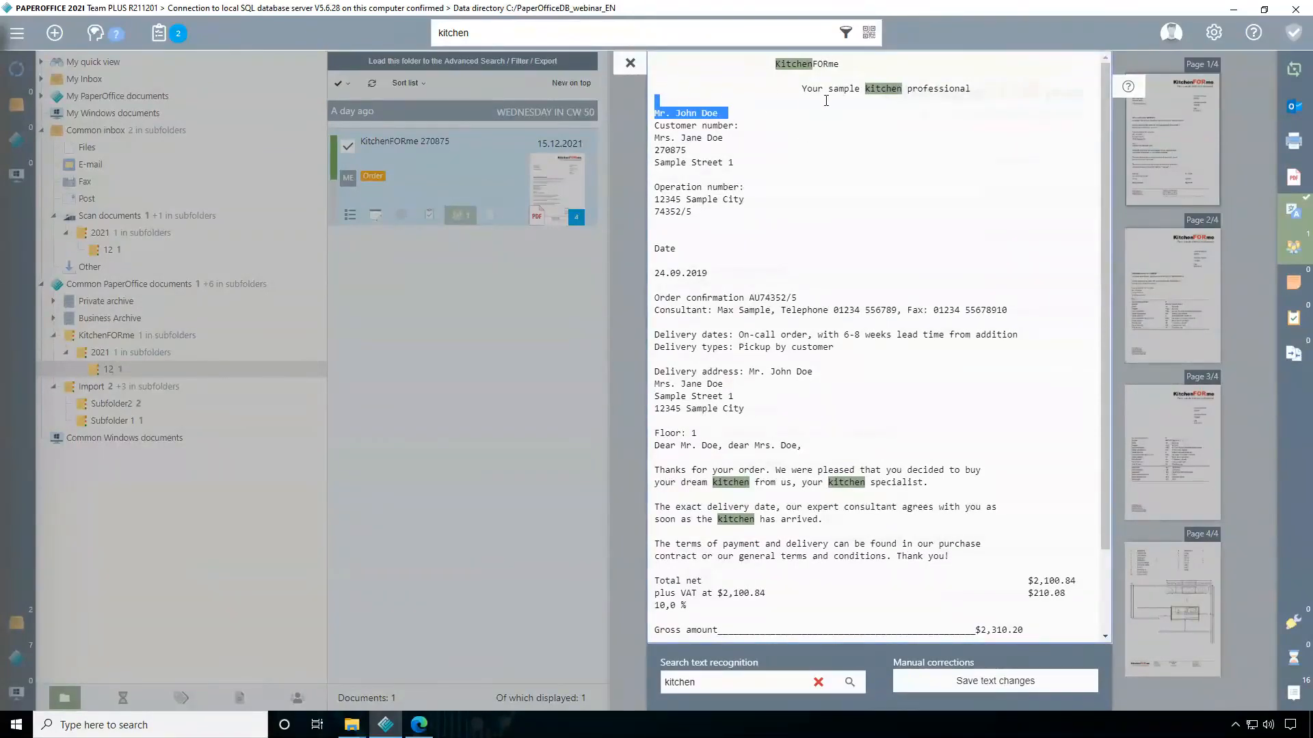
click(630, 65)
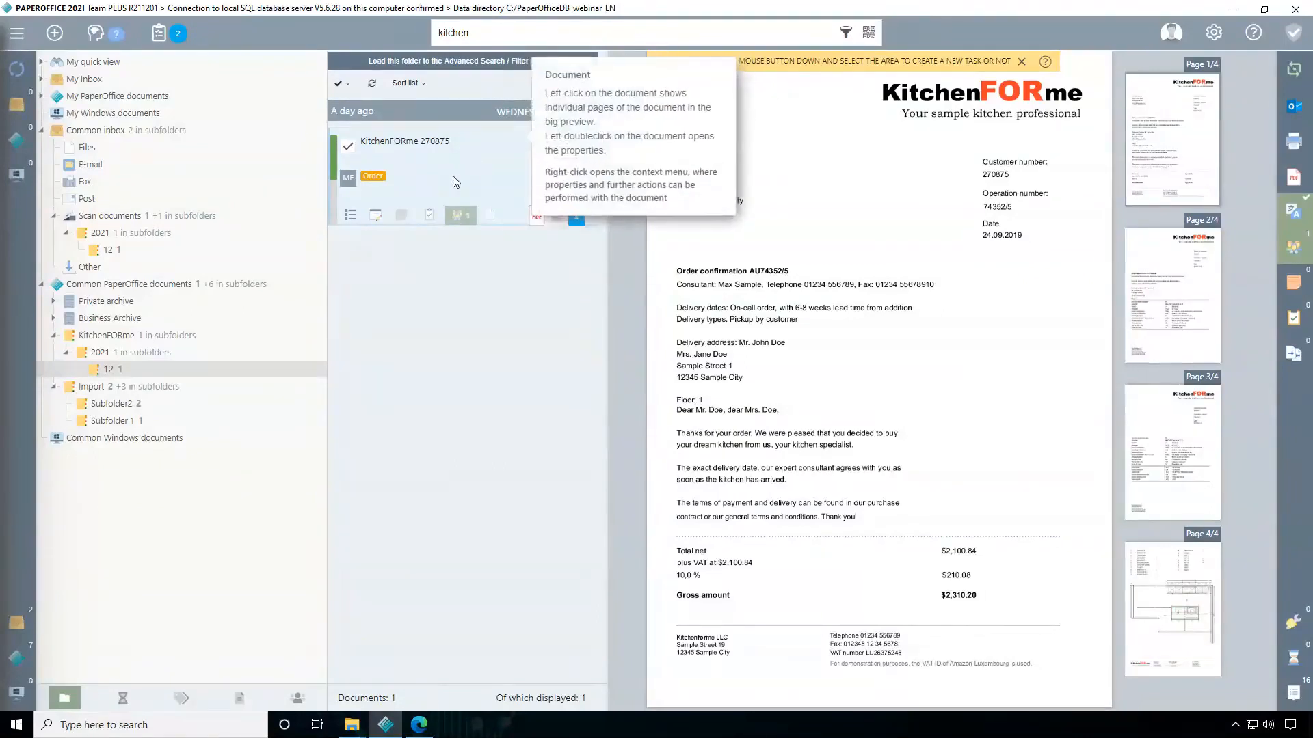
Copy the text recognition of the KitchenFORme order to the clipboard and close the document's options
click(348, 217)
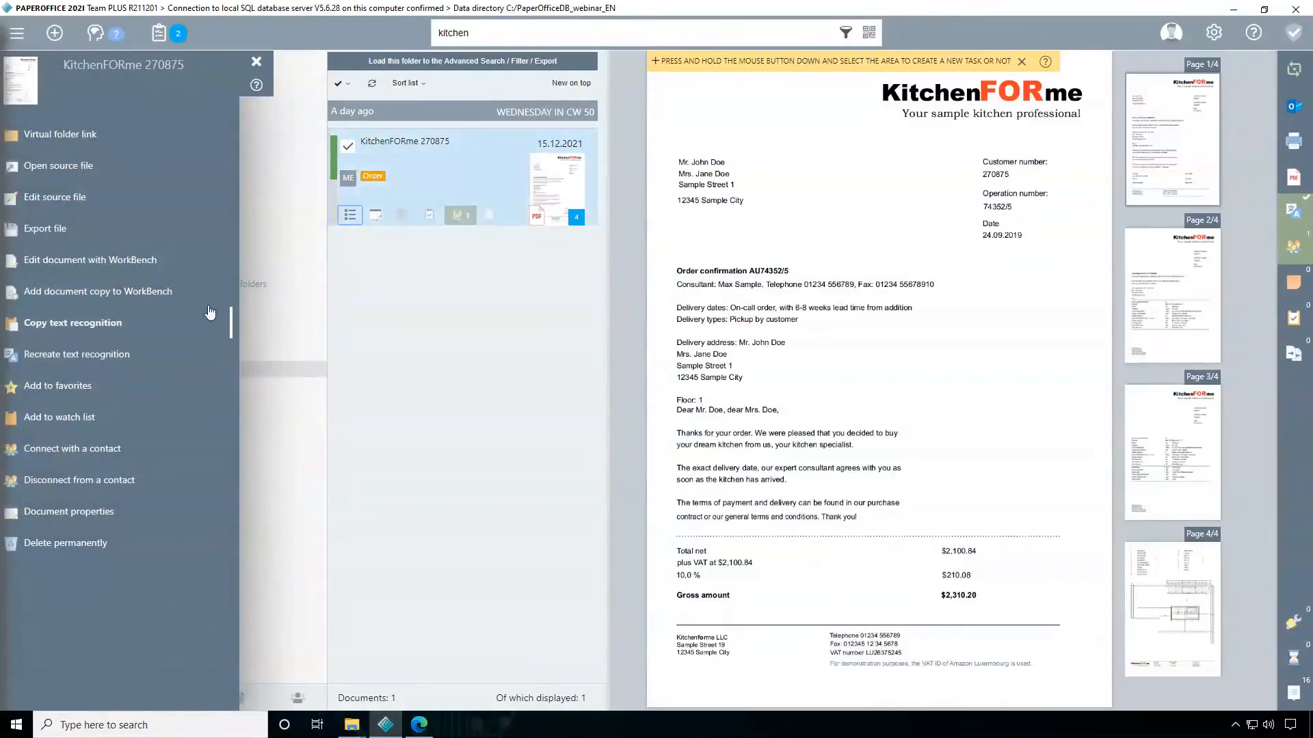
click(56, 329)
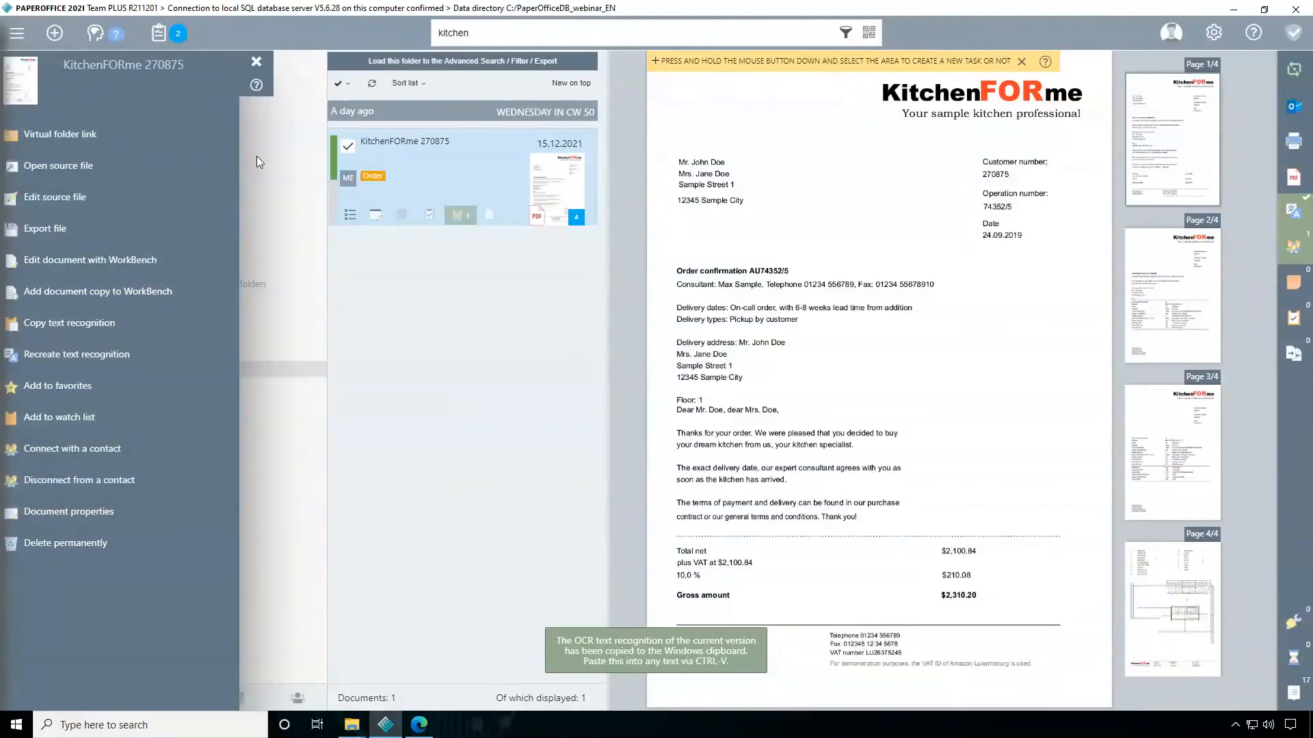
click(257, 61)
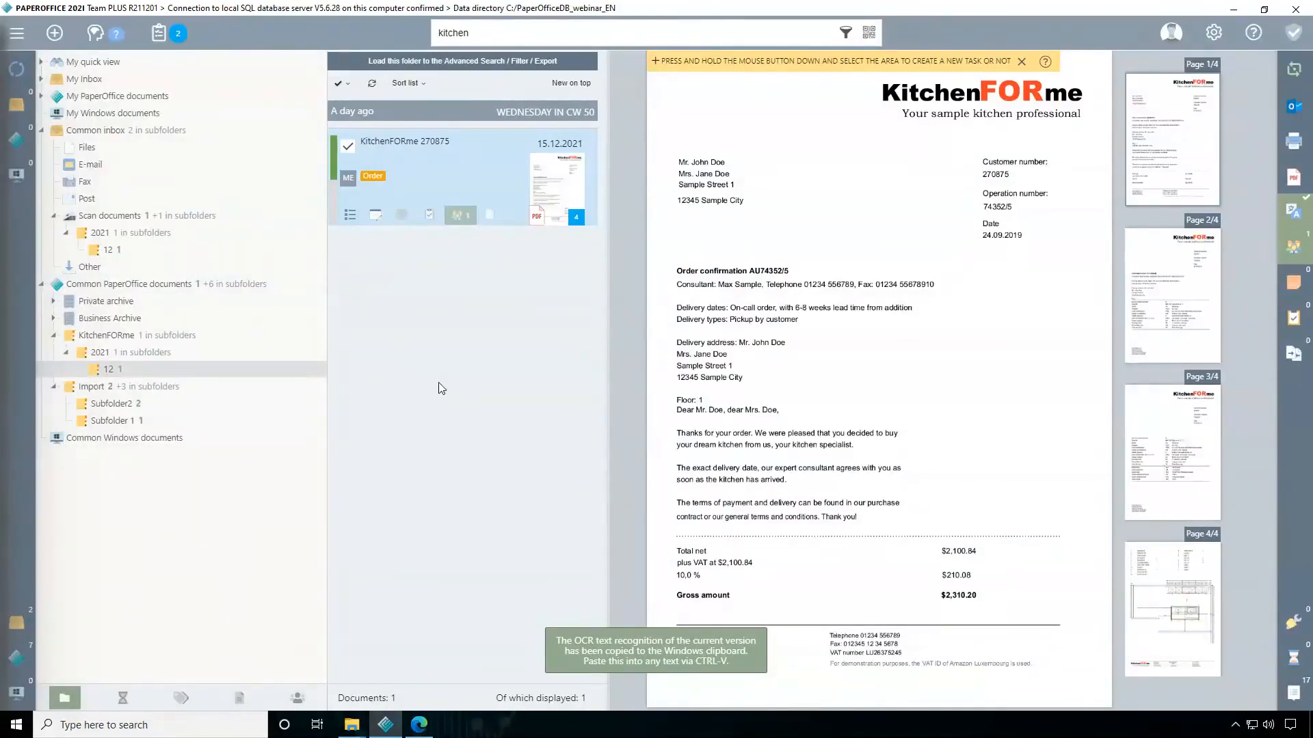